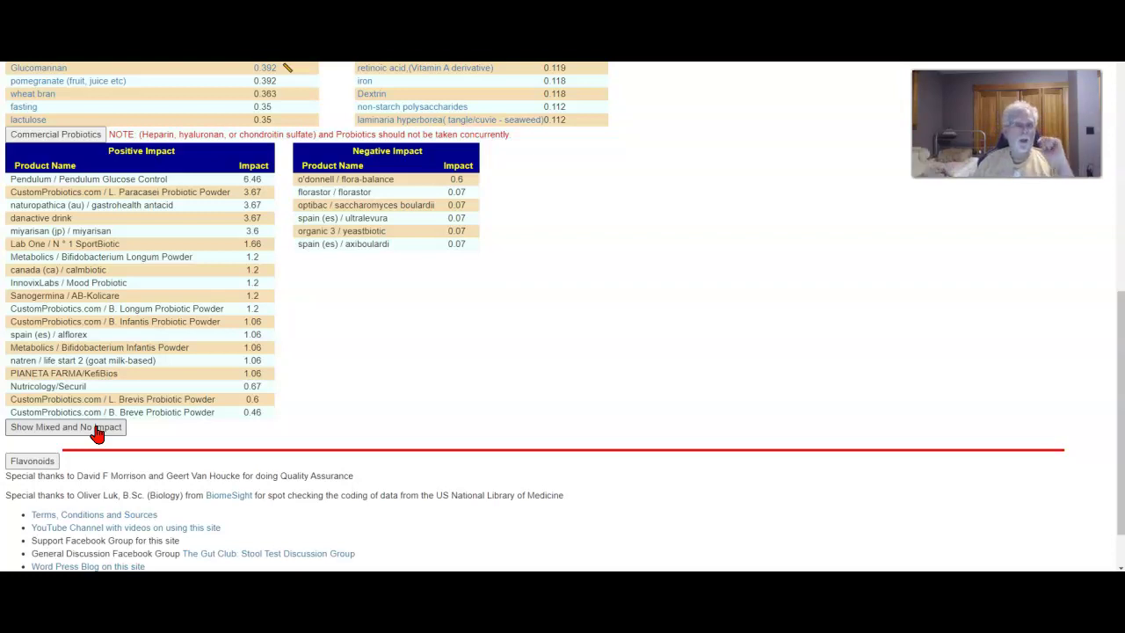
- Examine the commercial probiotics with mixed and no known impact, and hide the probiotic lists again
left_click(95, 428)
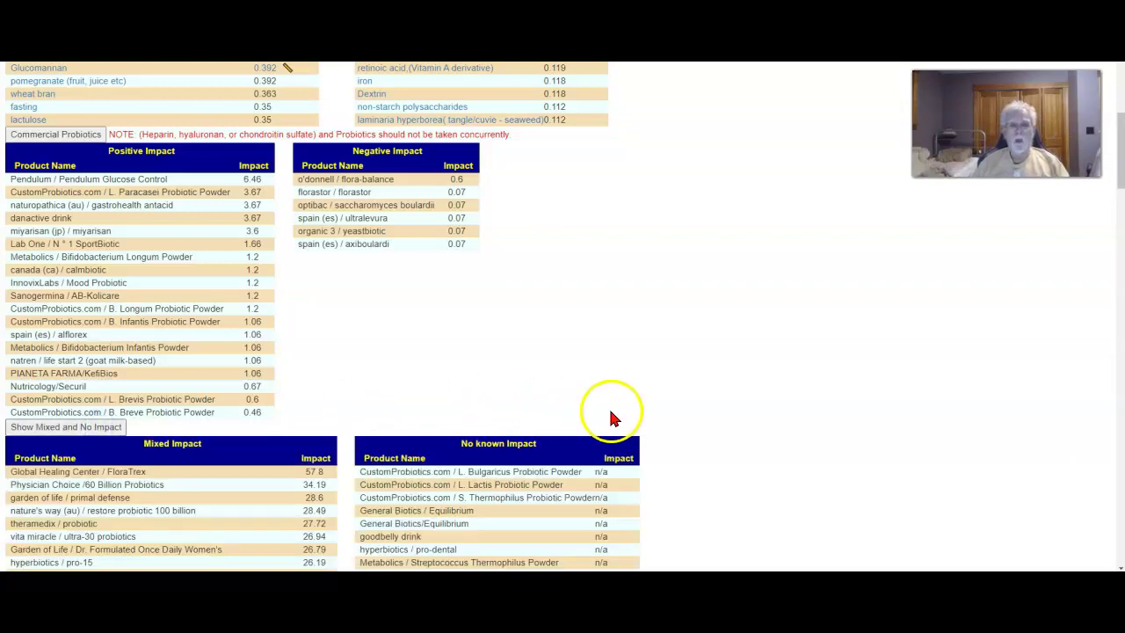
scroll(681, 420, "down", 3)
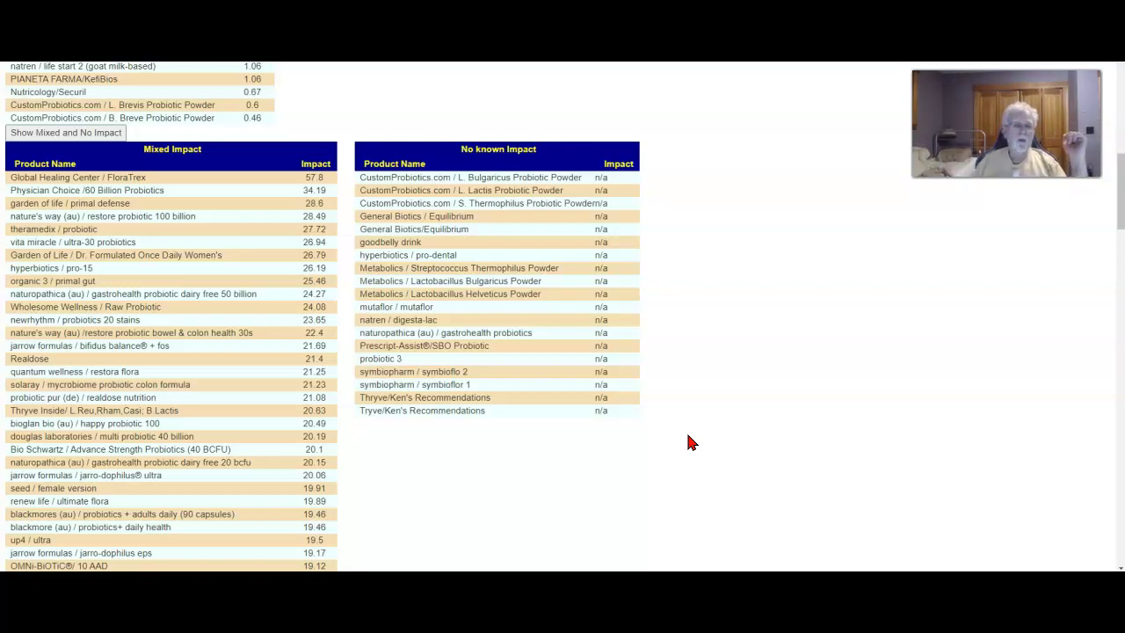
scroll(708, 422, "up", 3)
scroll(708, 426, "down", 7)
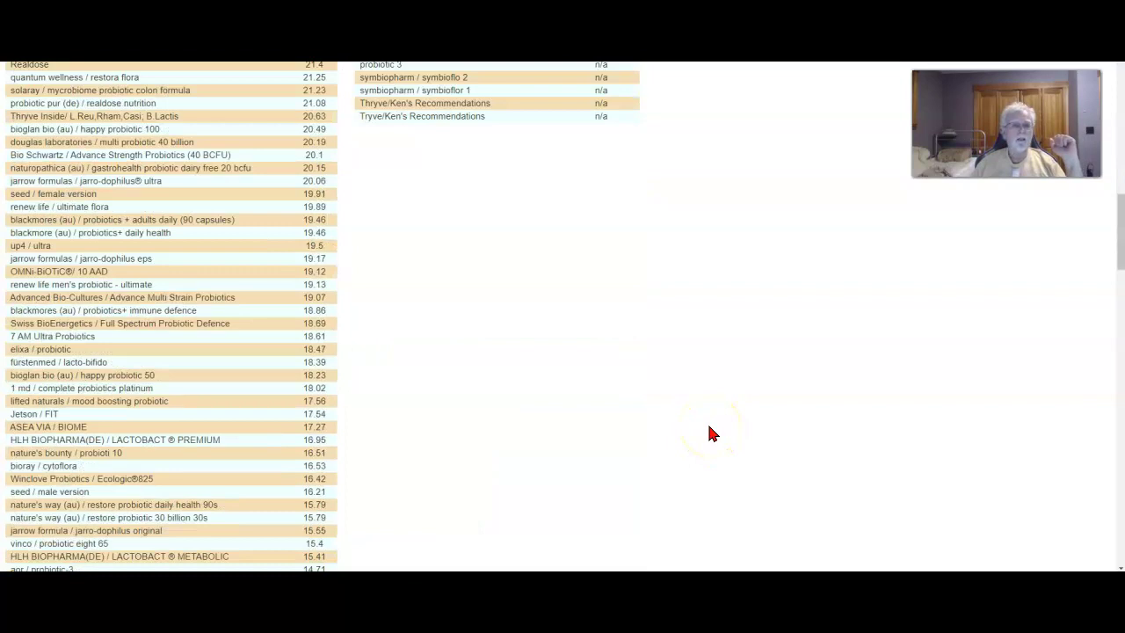
scroll(712, 434, "down", 10)
scroll(716, 433, "up", 15)
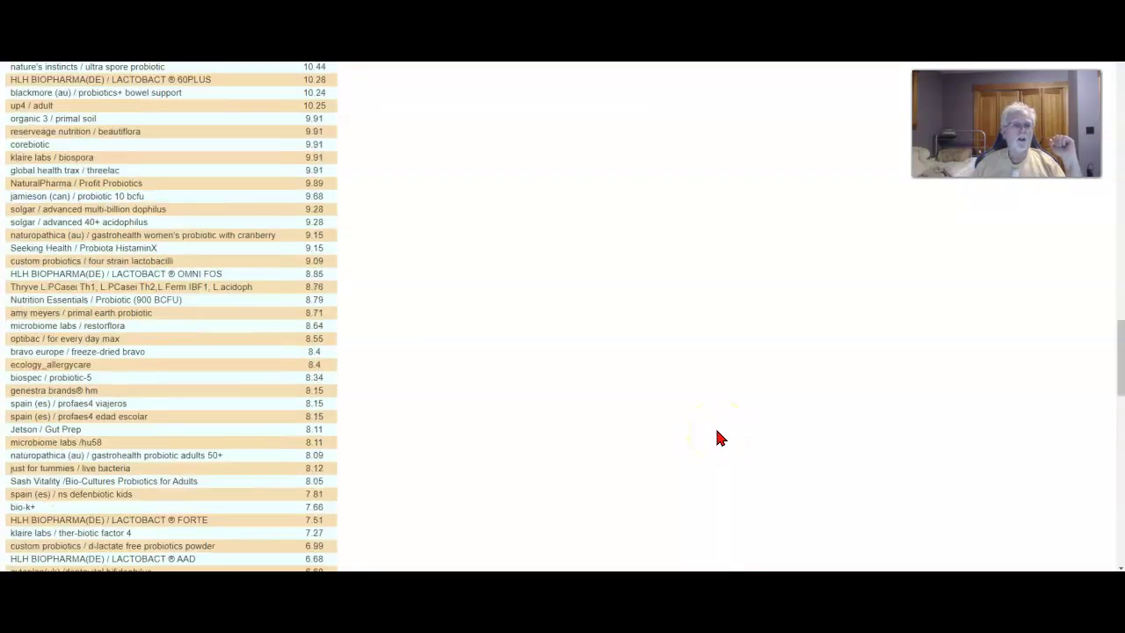
scroll(716, 433, "down", 5)
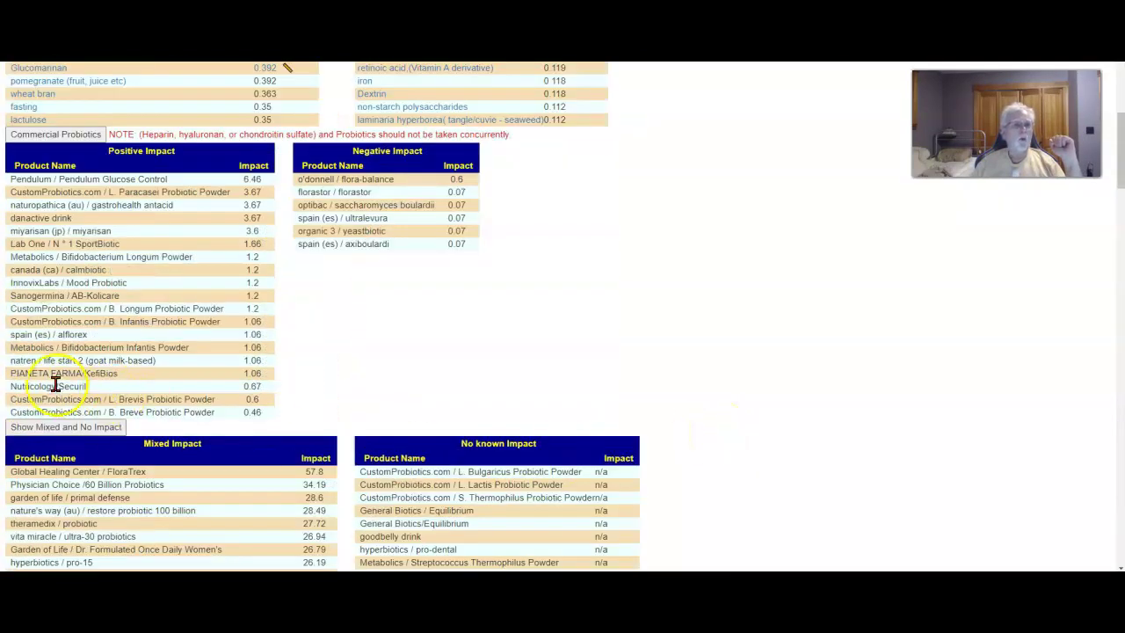
left_click(75, 425)
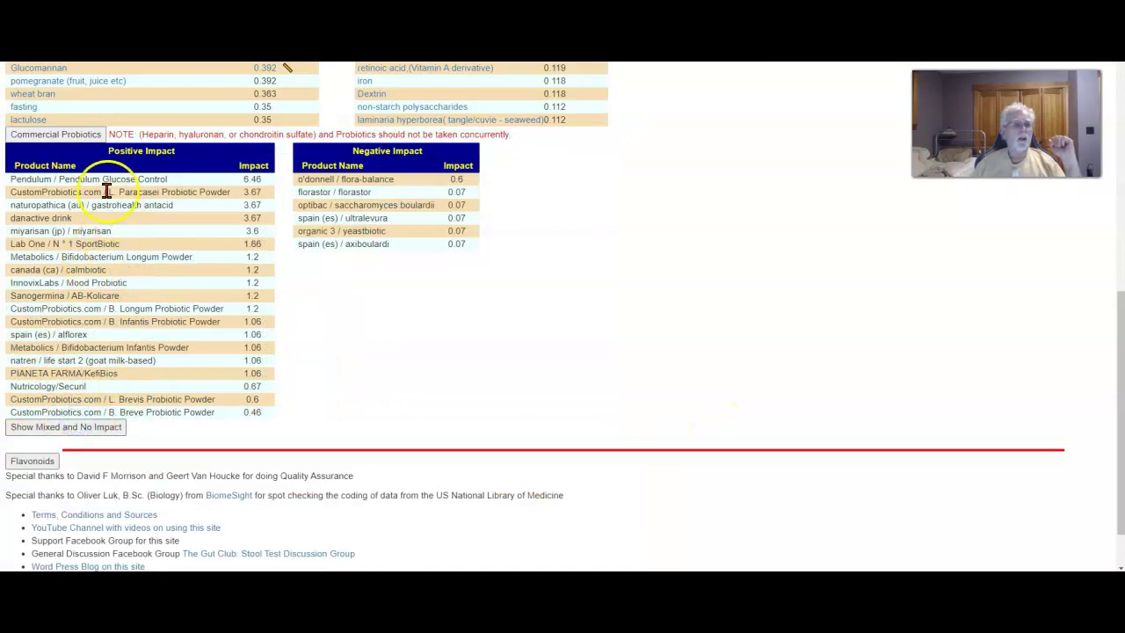
left_click(79, 137)
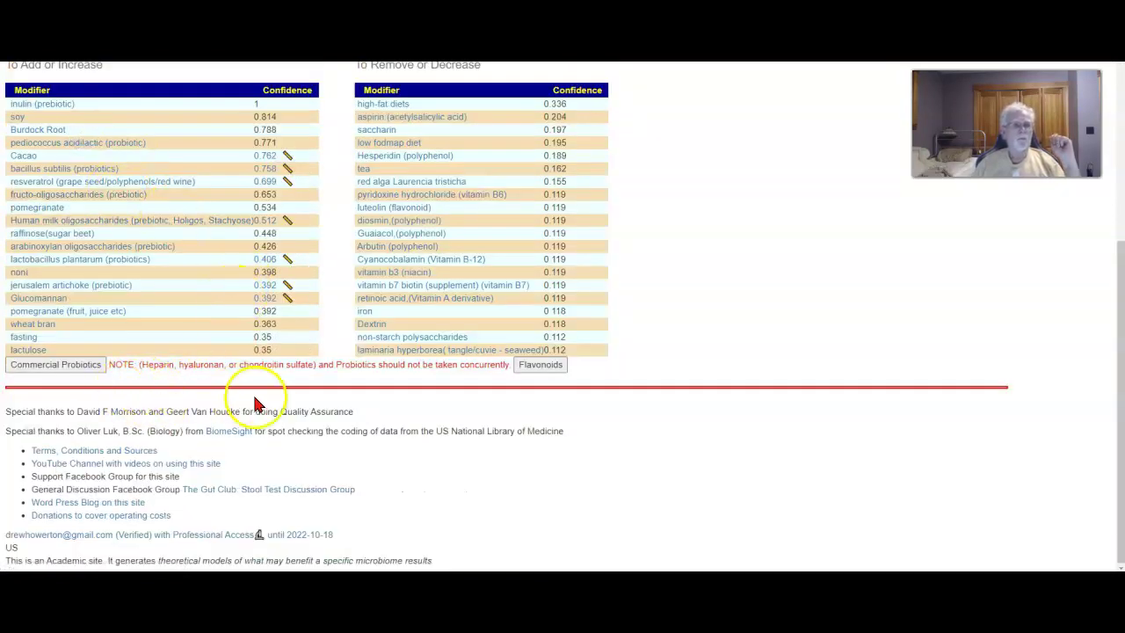
- Show the flavonoids and examine the flavonoid foods and their impacts alongside the suggested modifiers
left_click(540, 364)
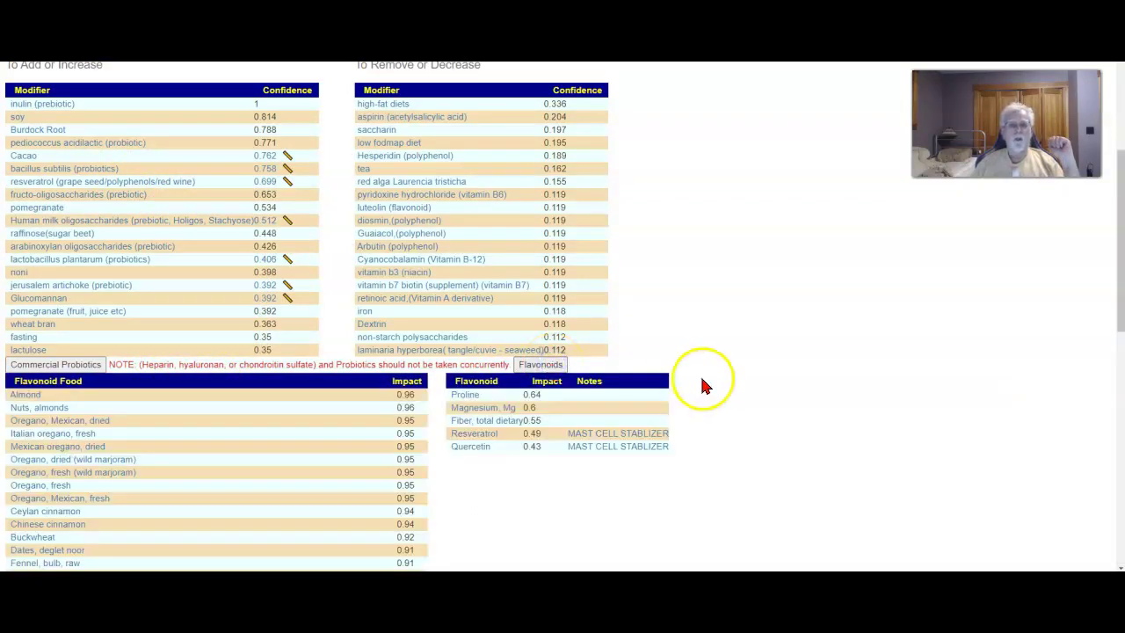
scroll(747, 386, "down", 3)
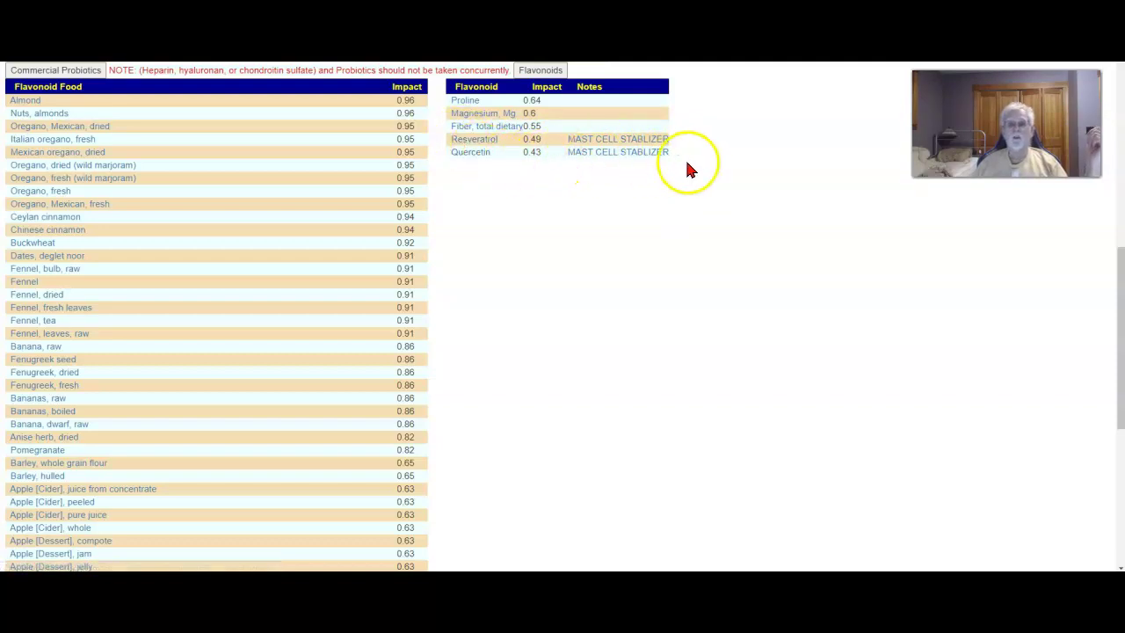
scroll(688, 167, "up", 10)
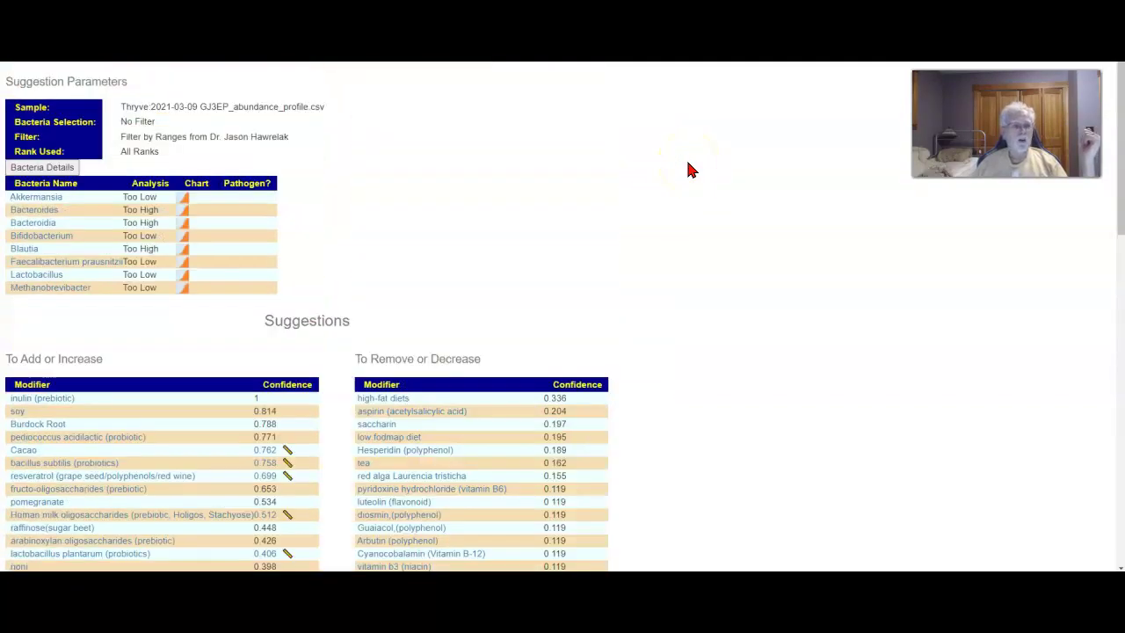
scroll(688, 170, "up", 1)
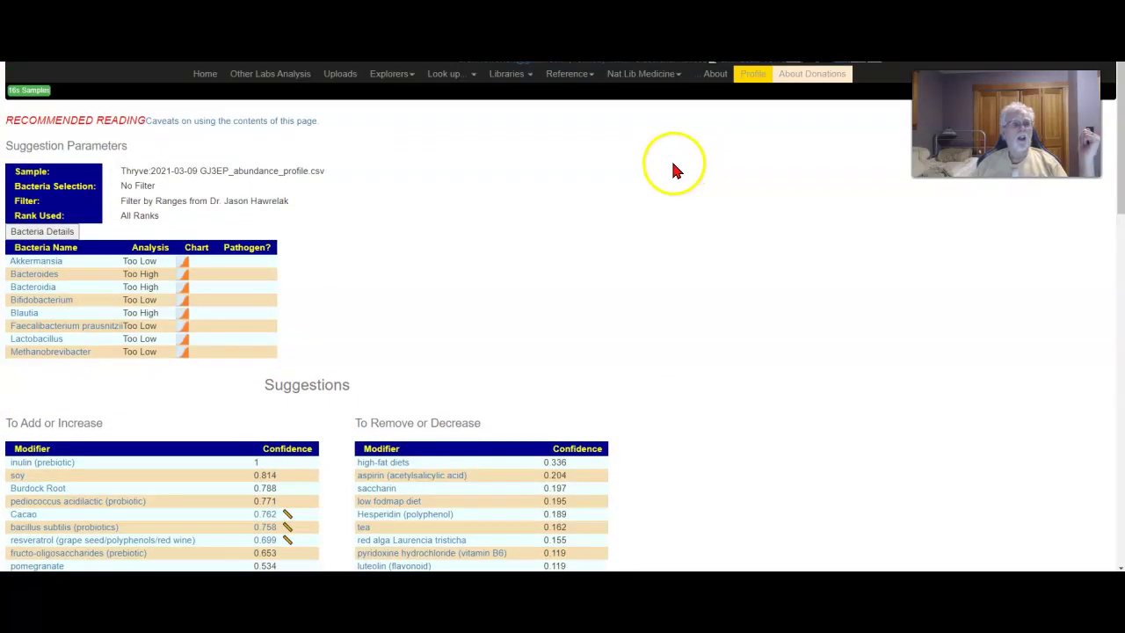
scroll(674, 172, "down", 3)
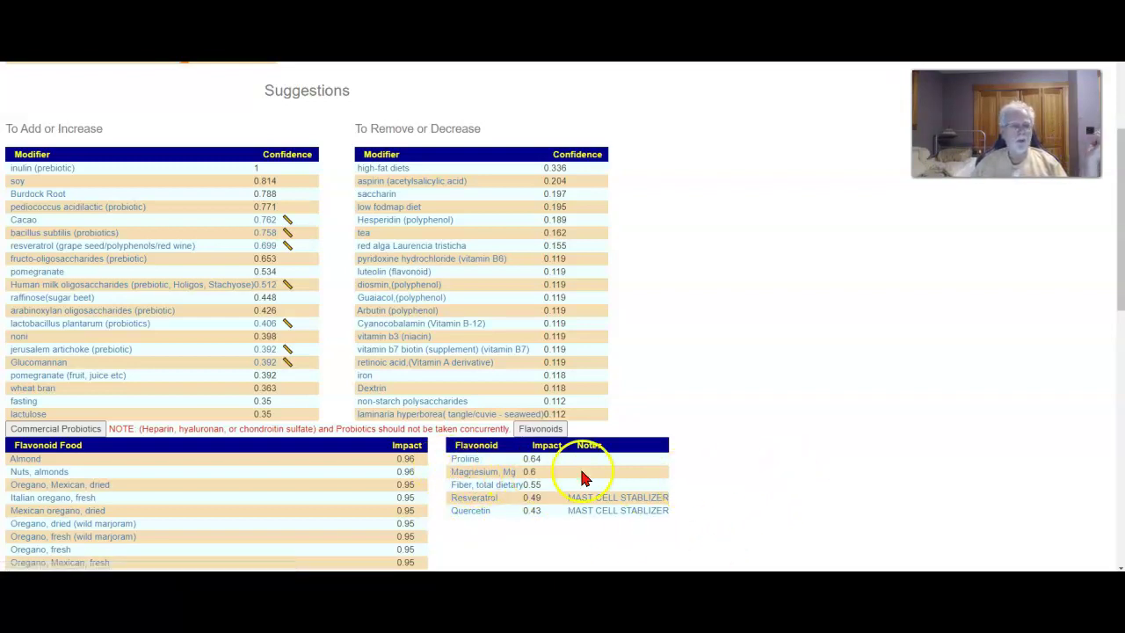
scroll(764, 470, "down", 3)
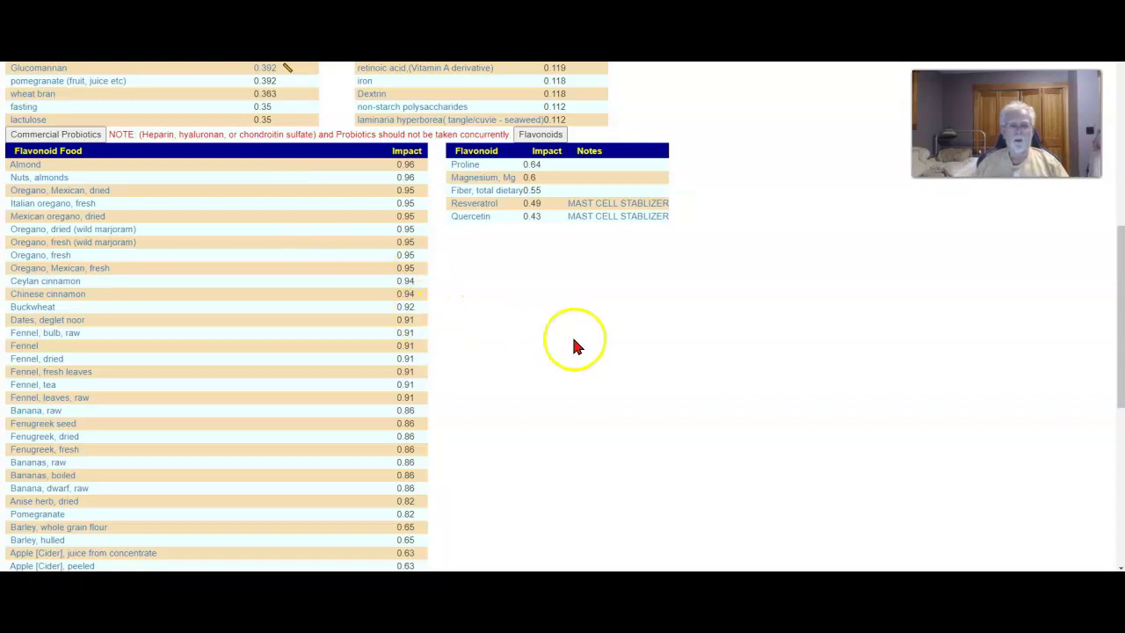
scroll(572, 346, "down", 5)
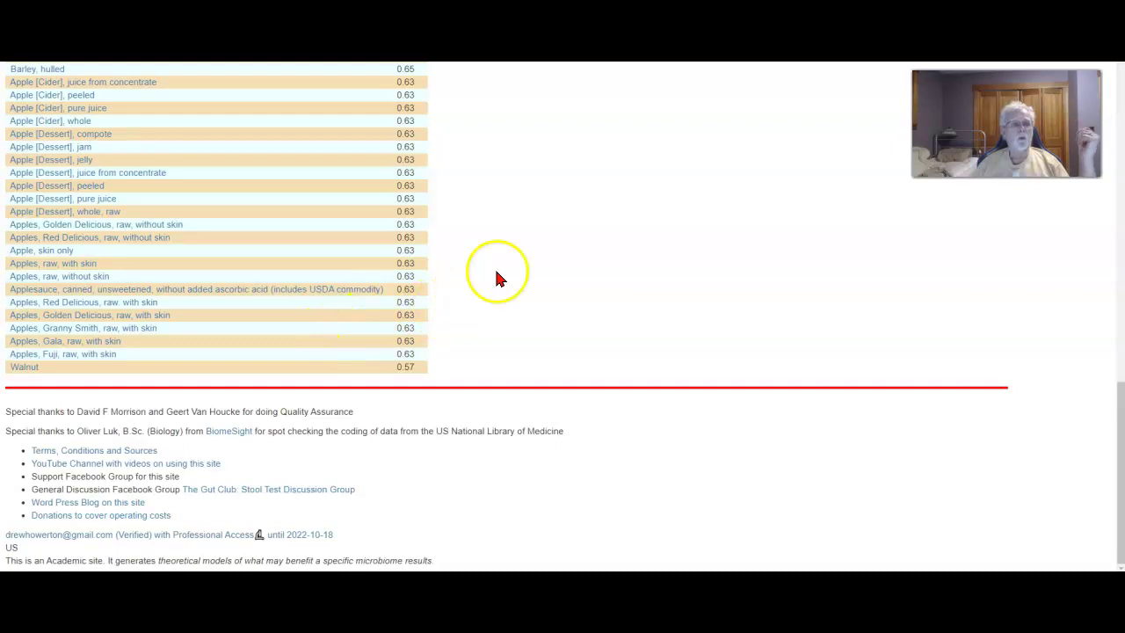
scroll(514, 268, "up", 3)
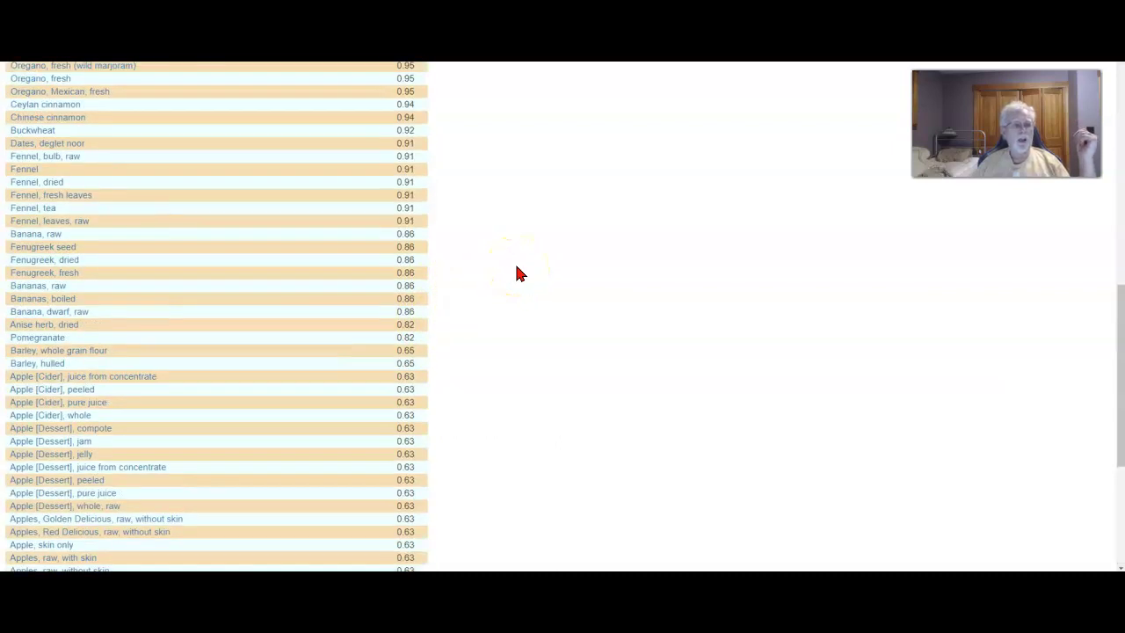
scroll(519, 273, "up", 3)
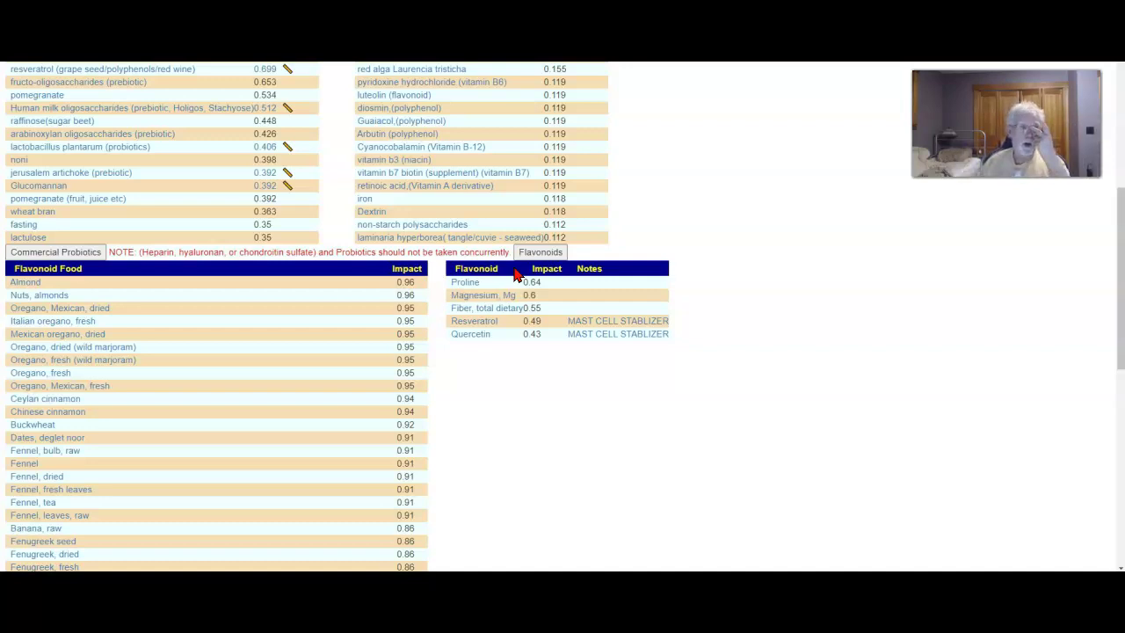
scroll(740, 278, "up", 5)
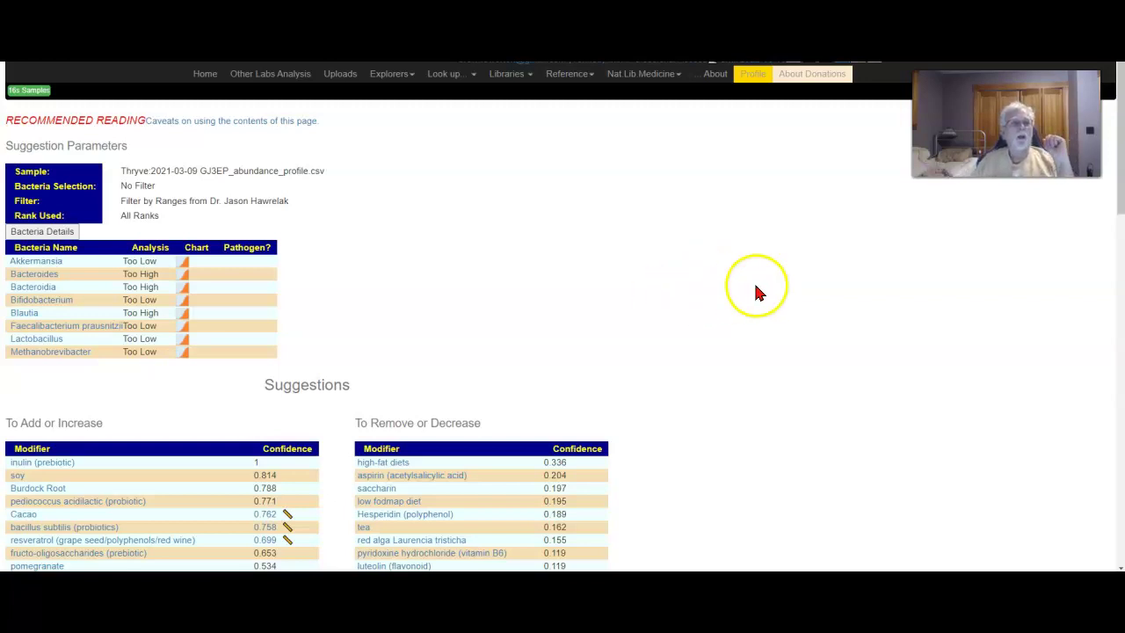
- Generate Quick Suggestions (Kaltoft-Moltrup) for the Thryve:2021-03-09 GJ3EP_abundance_profile.csv sample and show the bacteria details
left_click(29, 93)
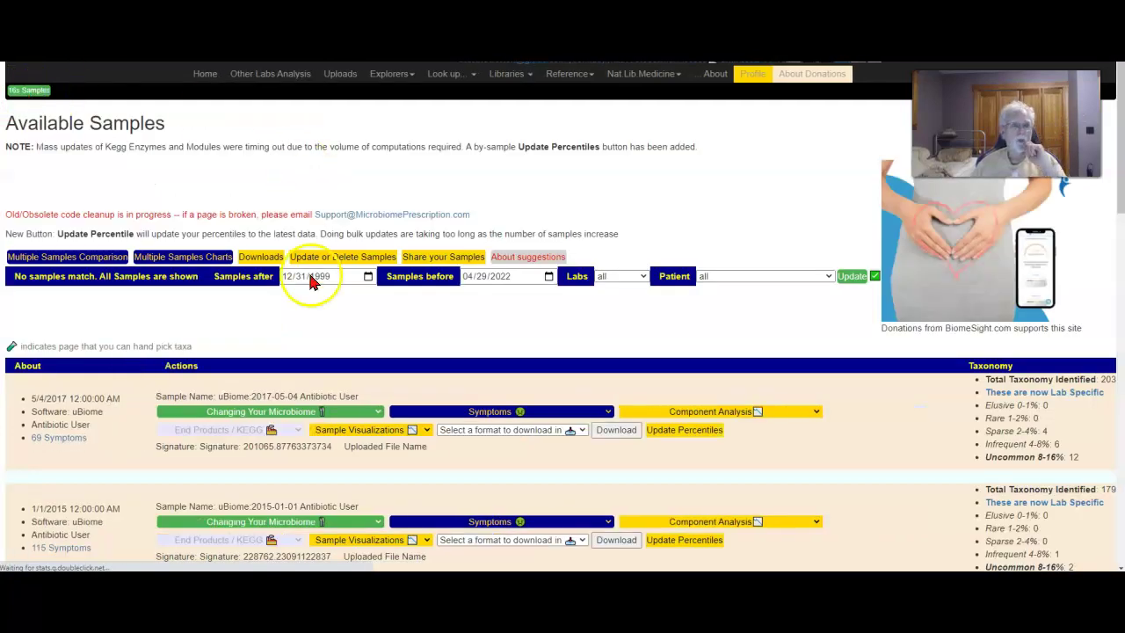
scroll(404, 393, "down", 6)
scroll(407, 398, "down", 3)
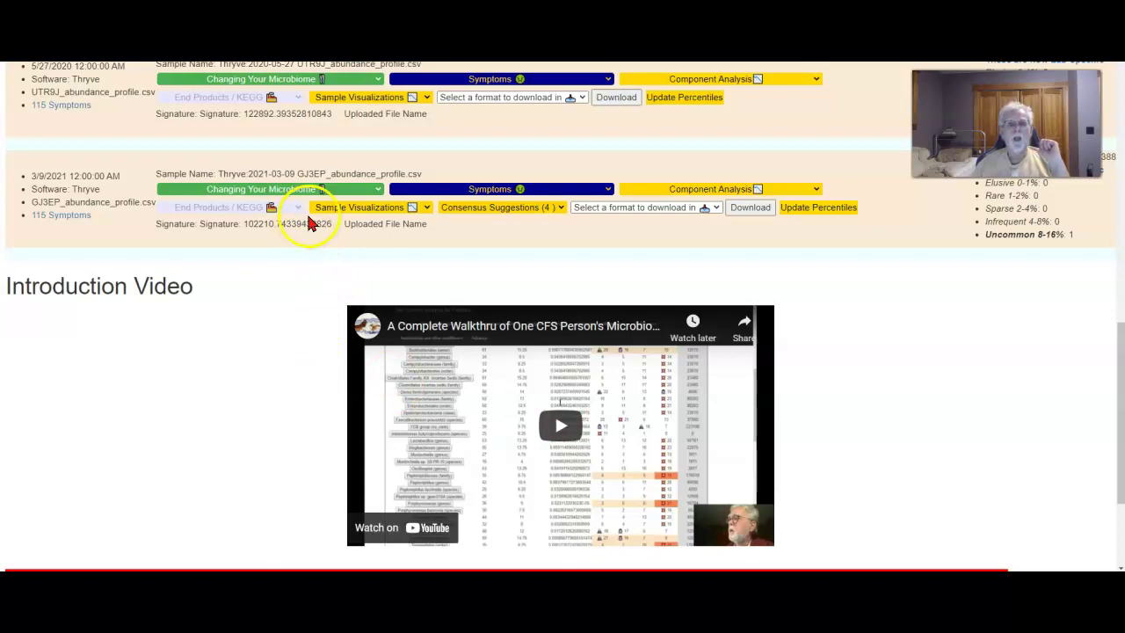
left_click(298, 188)
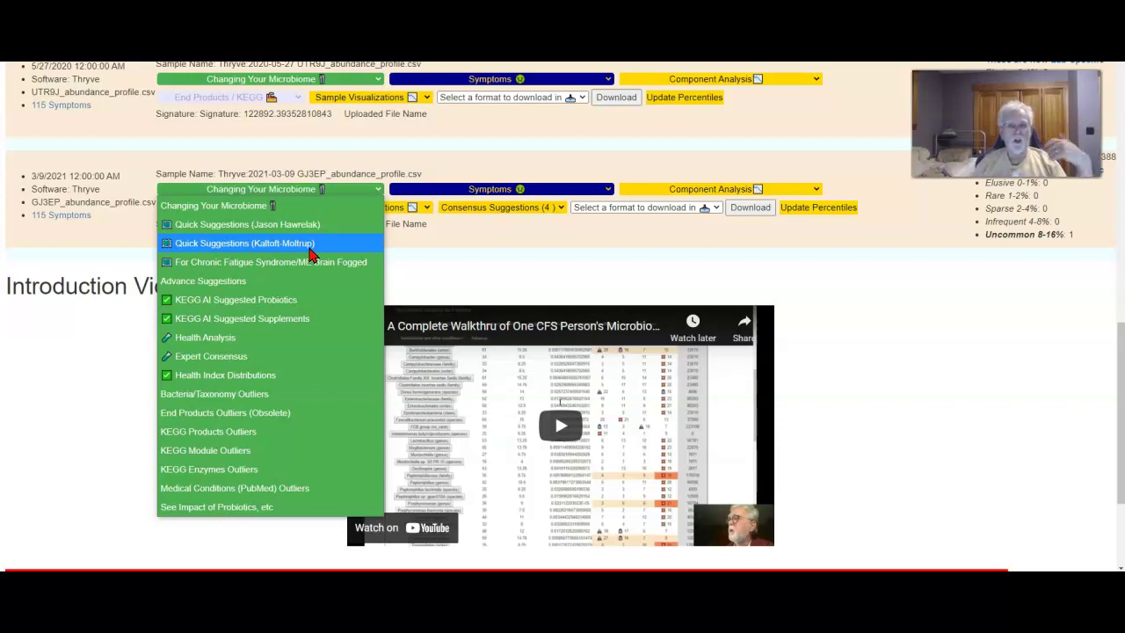
left_click(290, 226)
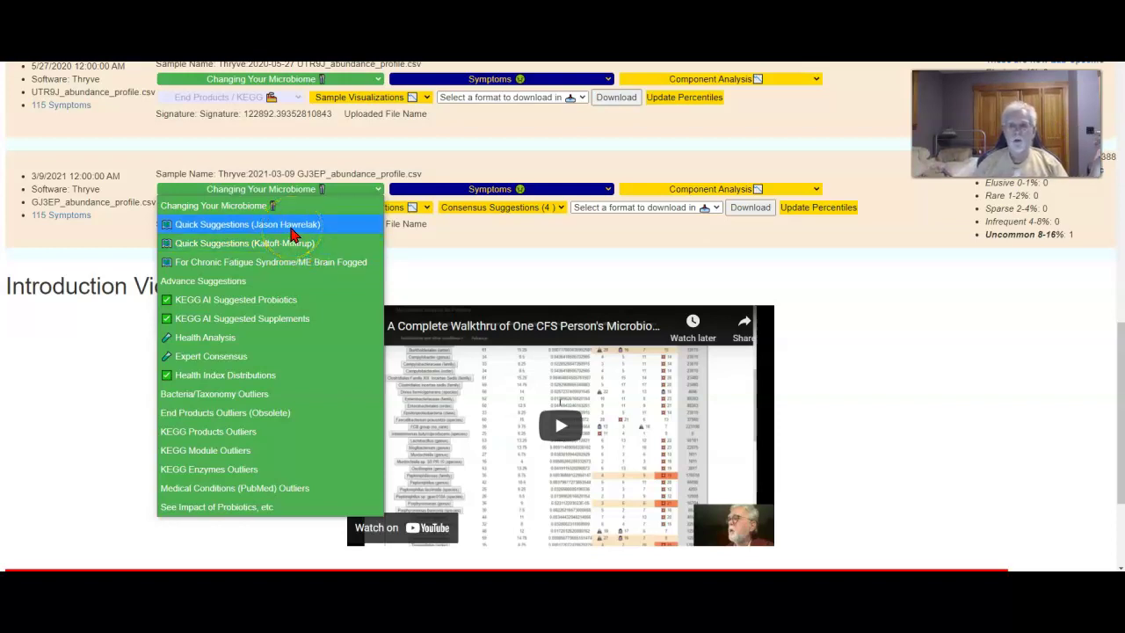
left_click(287, 246)
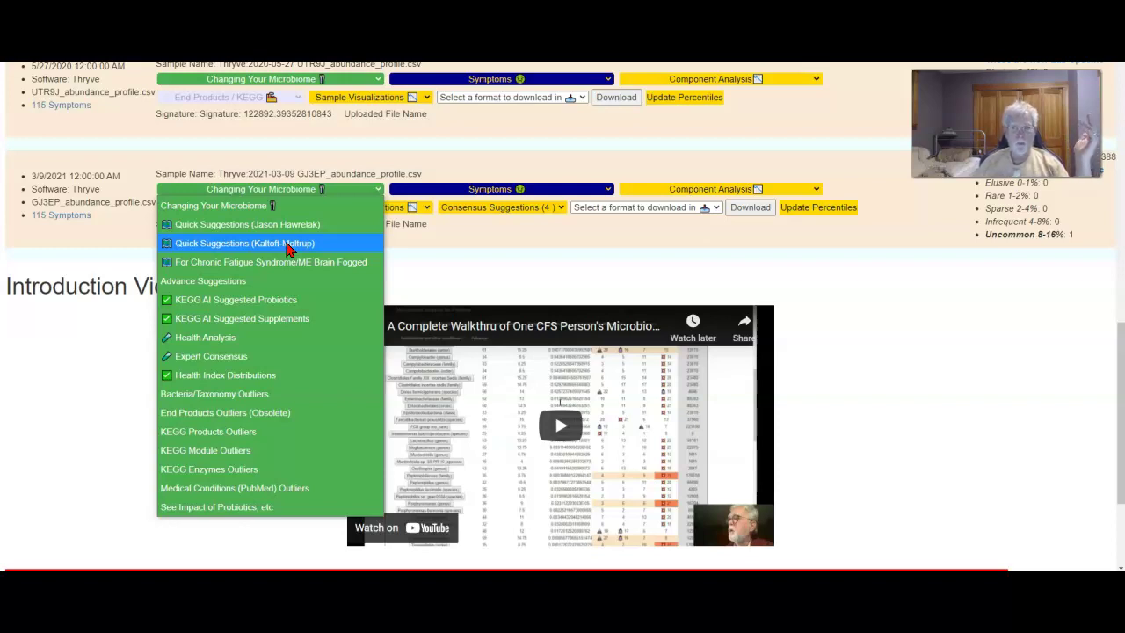
left_click(287, 249)
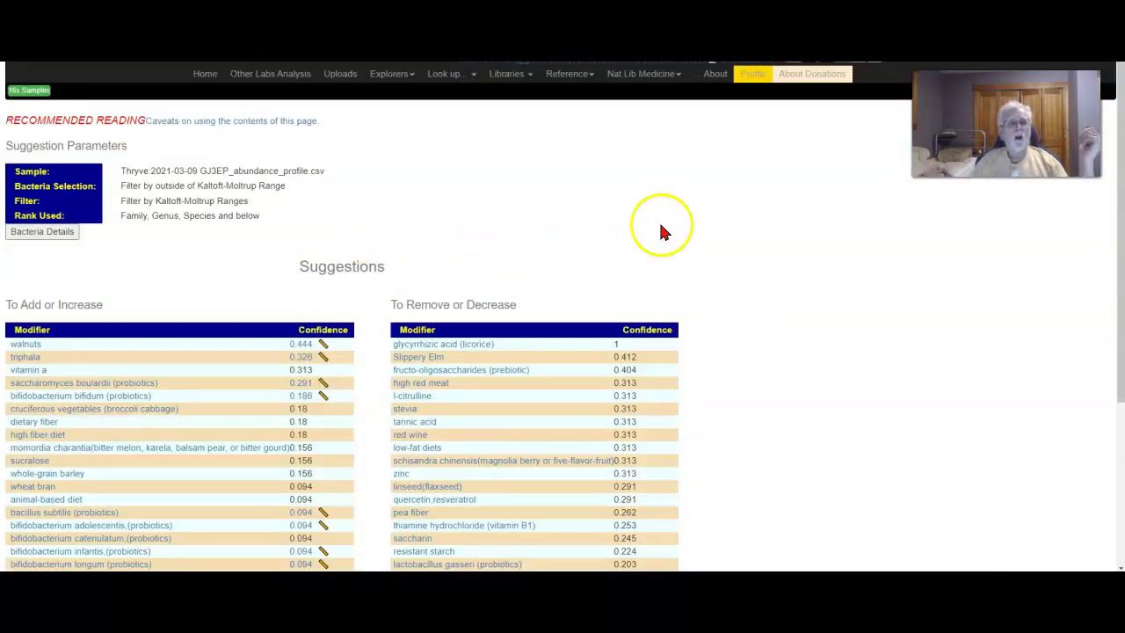
left_click(67, 236)
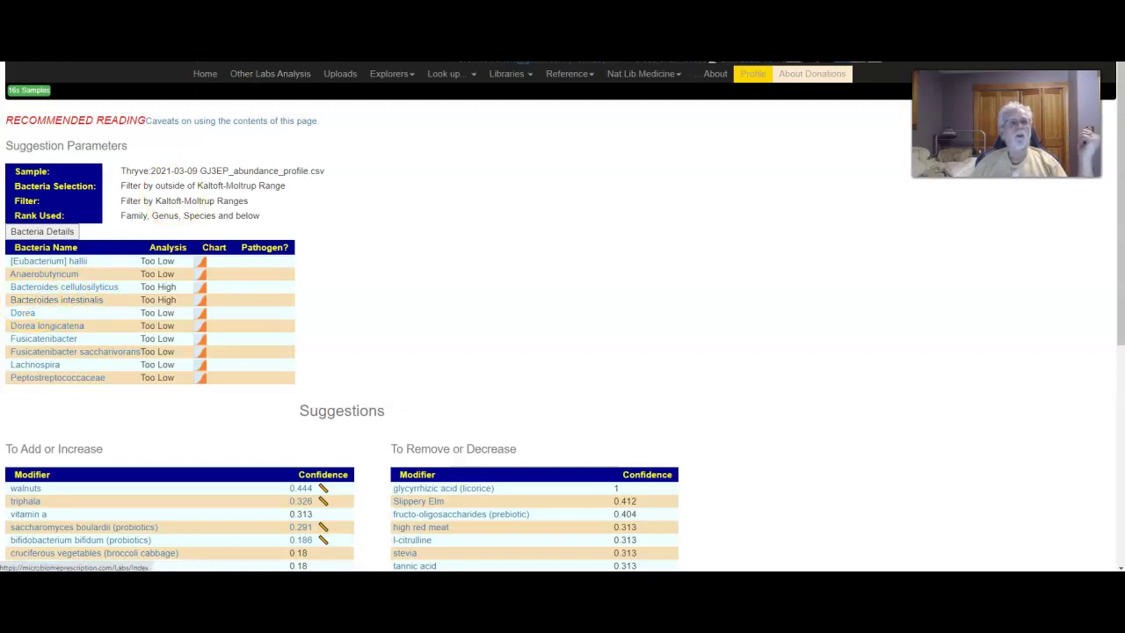
- From the Glucomannan page, return to the samples and generate Quick Suggestions (Jason Hawrelak) for the Thryve:2021-03-09 sample with bacteria details shown
key("alt+Left")
double_click(181, 126)
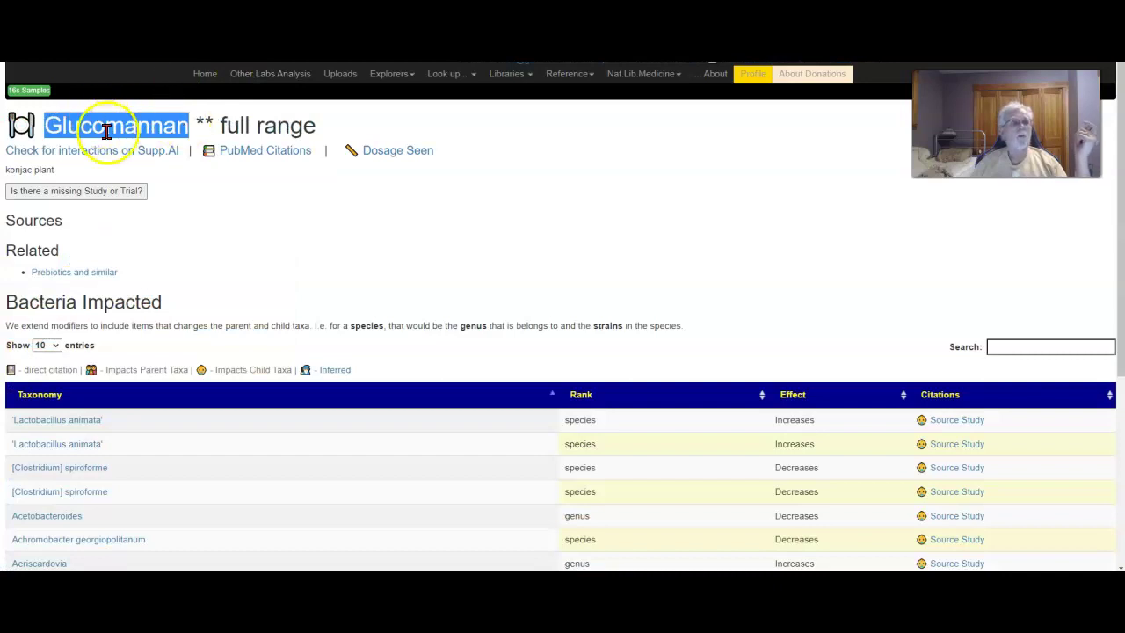
left_click(29, 92)
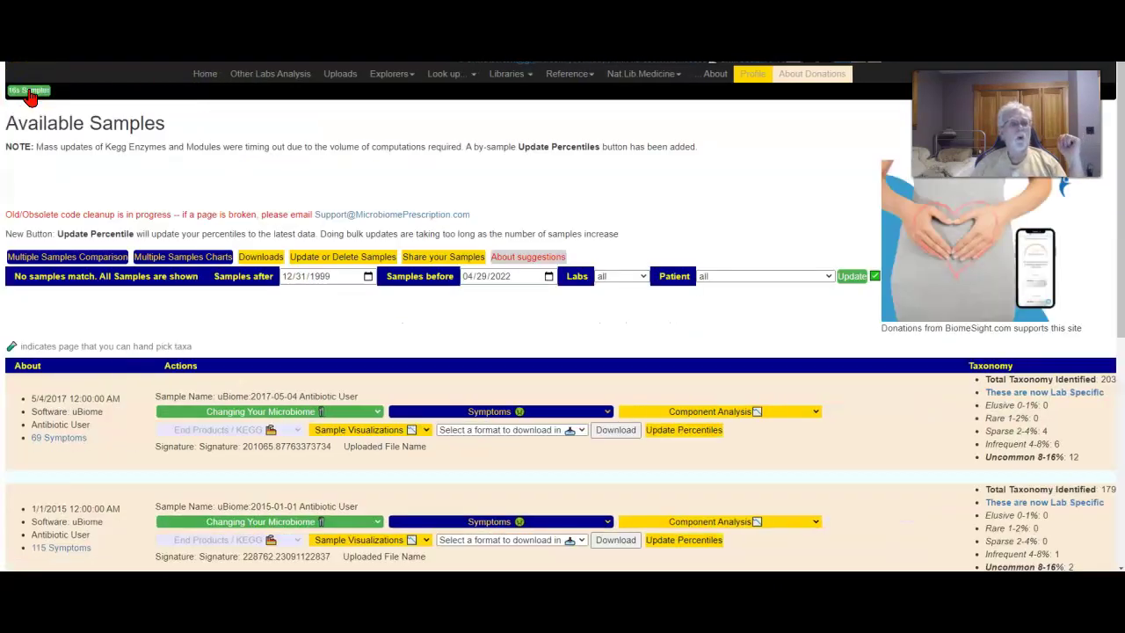
scroll(113, 364, "down", 10)
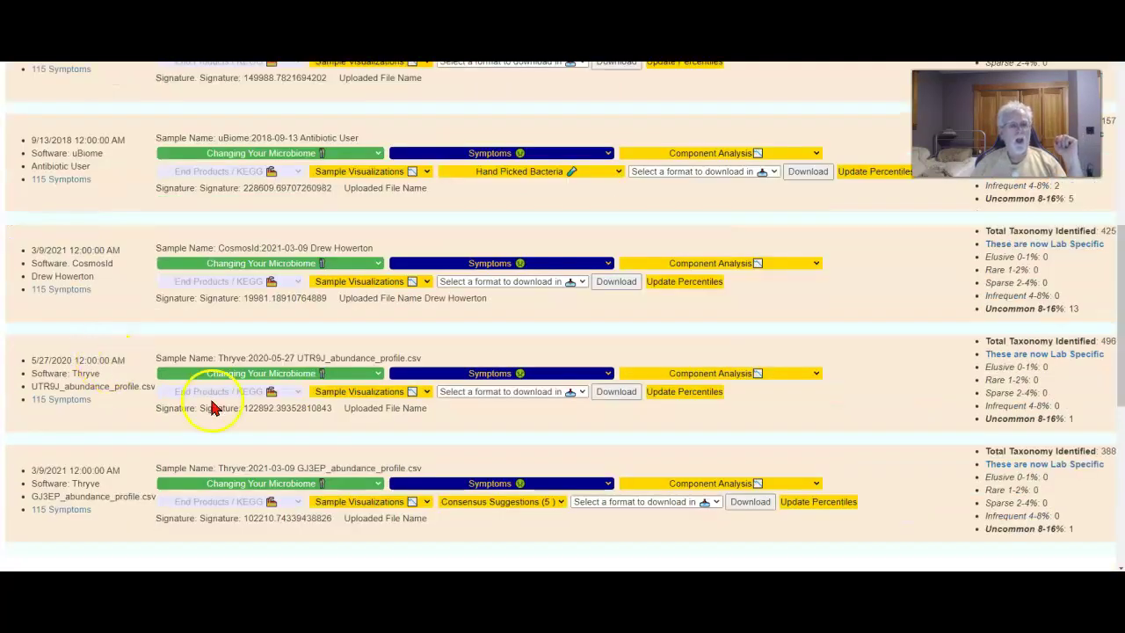
left_click(223, 488)
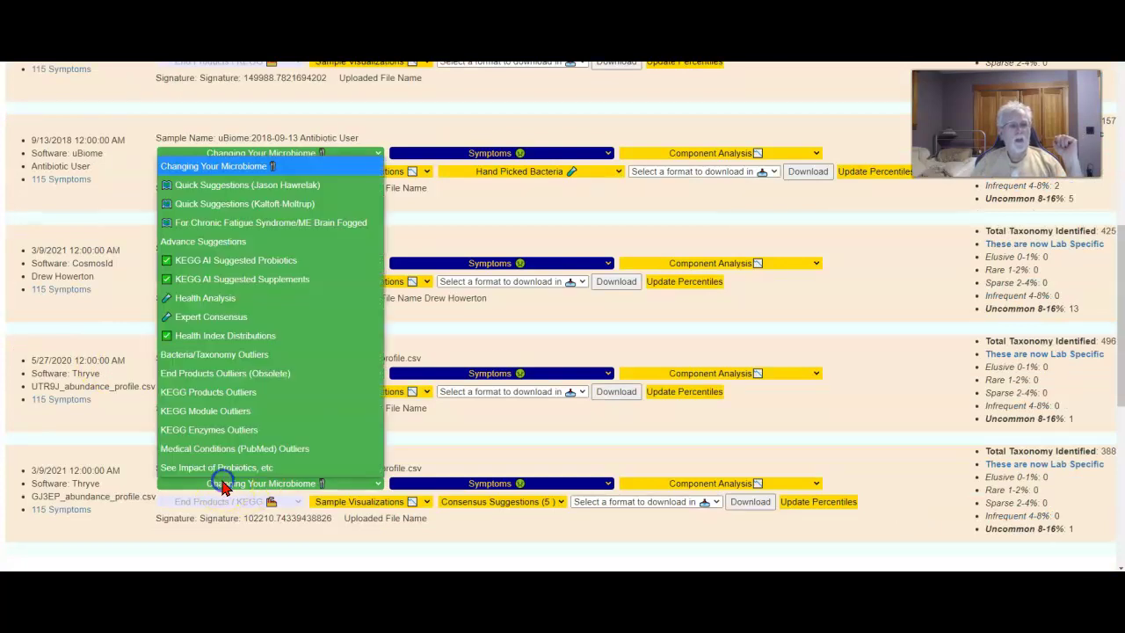
left_click(307, 186)
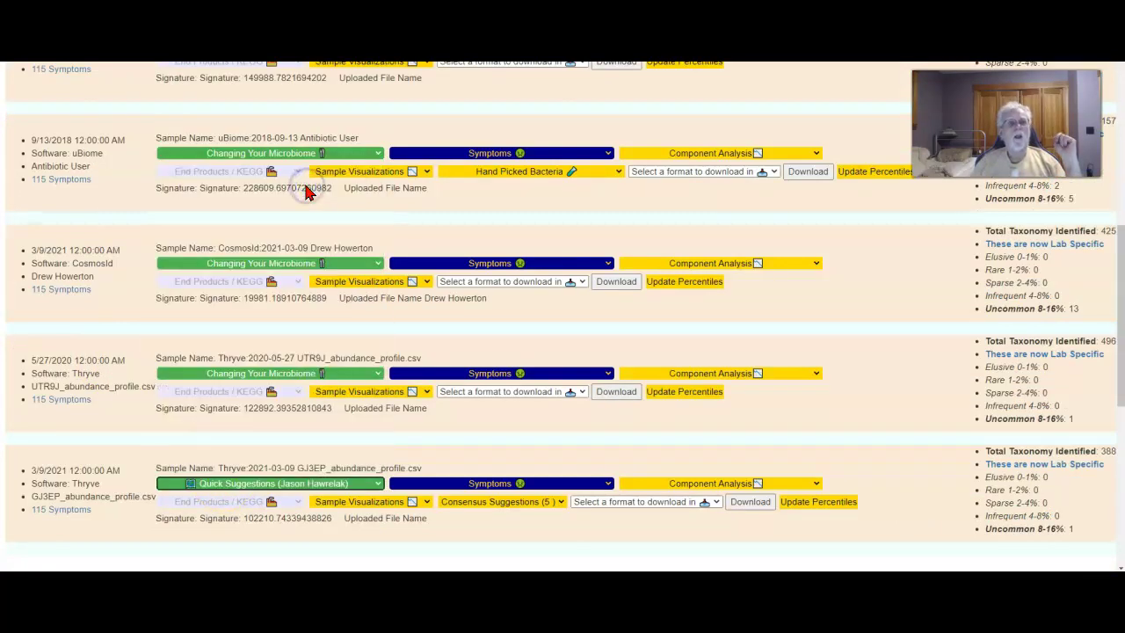
left_click(53, 232)
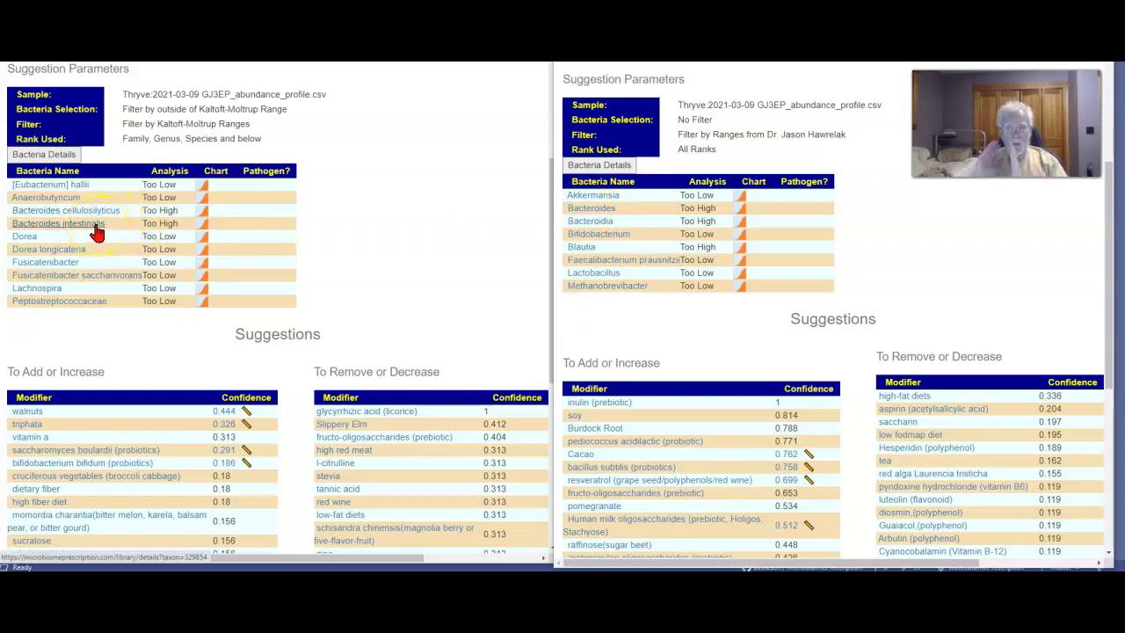
- Compare the selected bacteria and the modifiers to add or remove between the Kaltoft-Moltrup and Jason Hawrelak suggestions
left_click(615, 201)
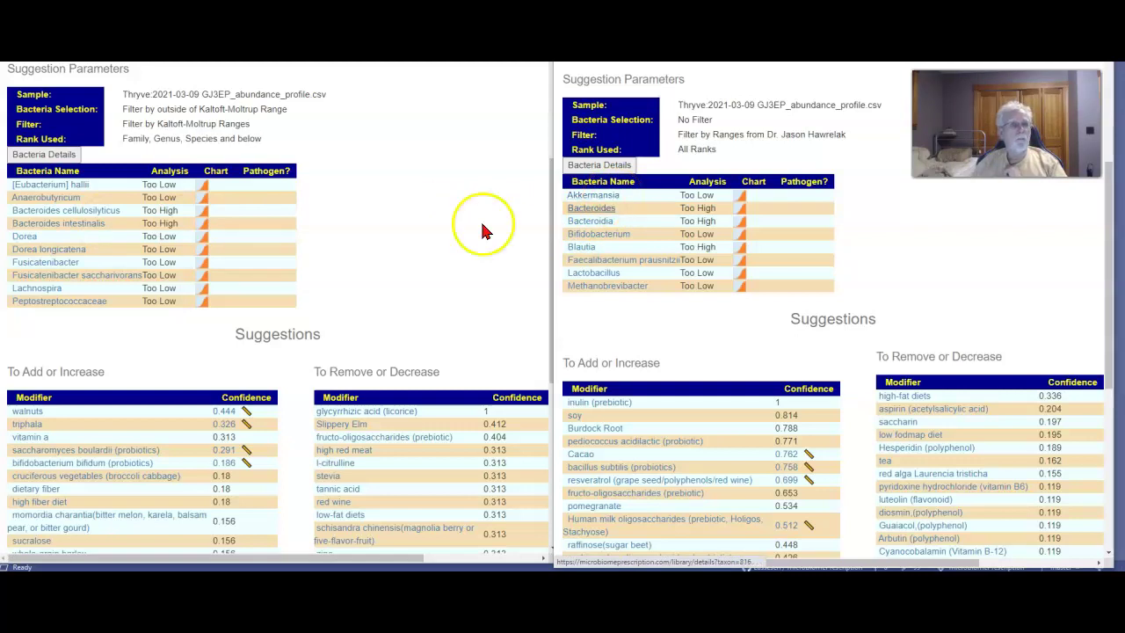
left_click(147, 350)
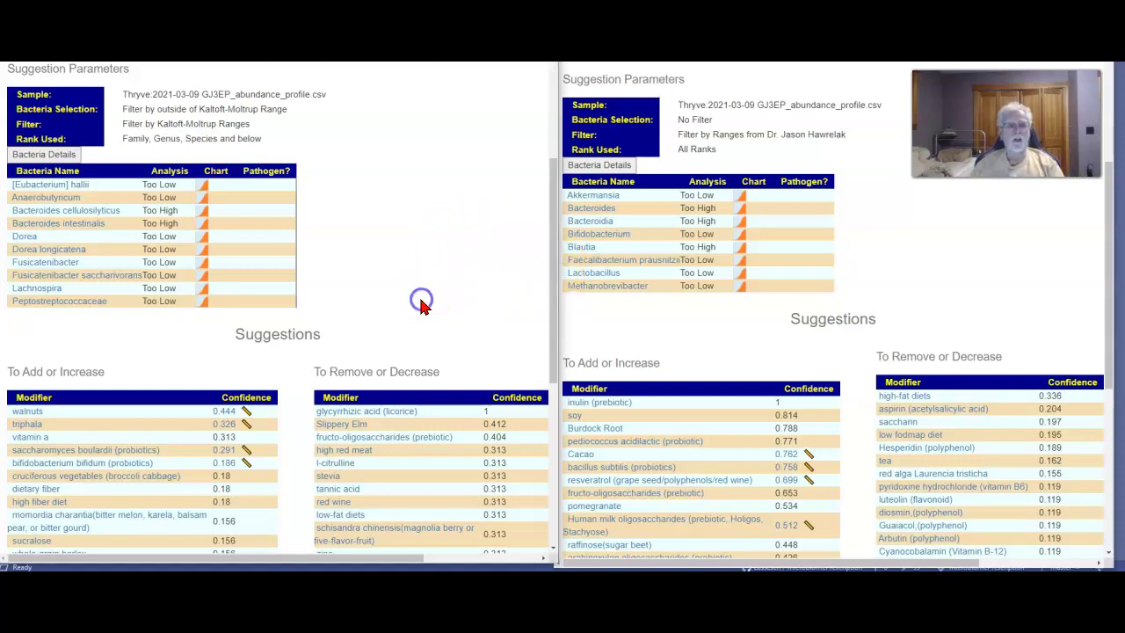
scroll(420, 303, "down", 3)
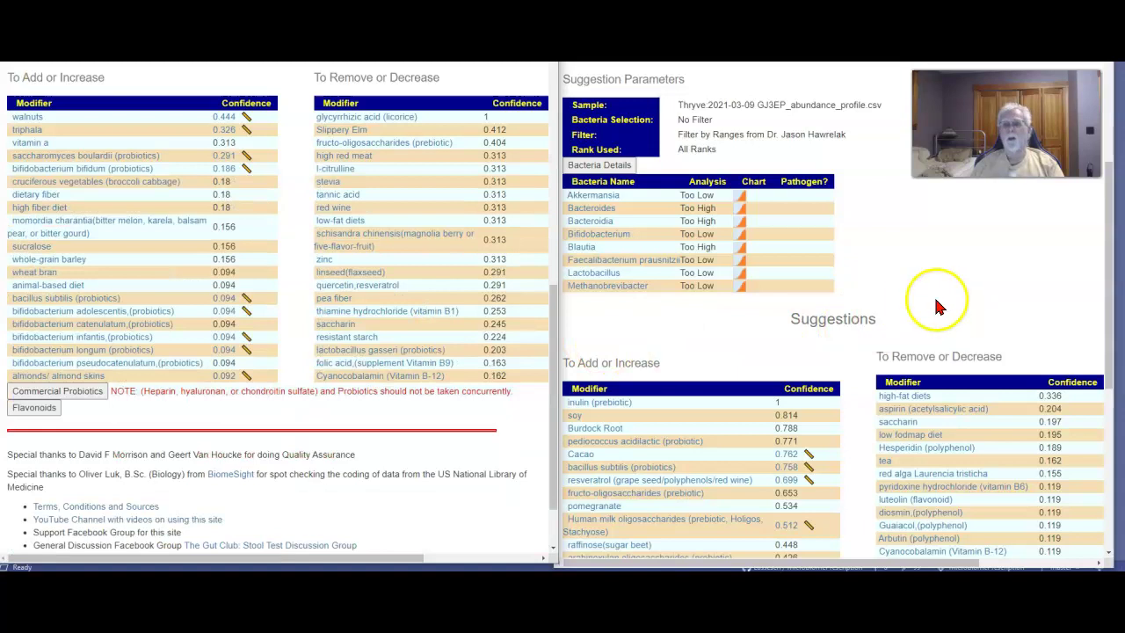
scroll(920, 303, "down", 3)
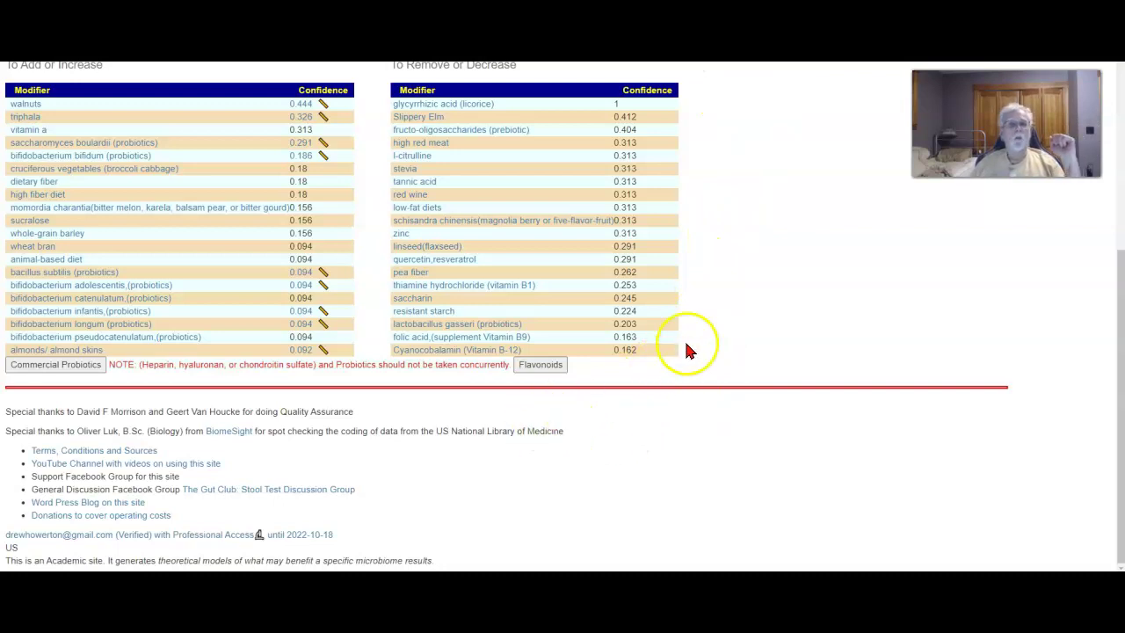
scroll(624, 302, "up", 5)
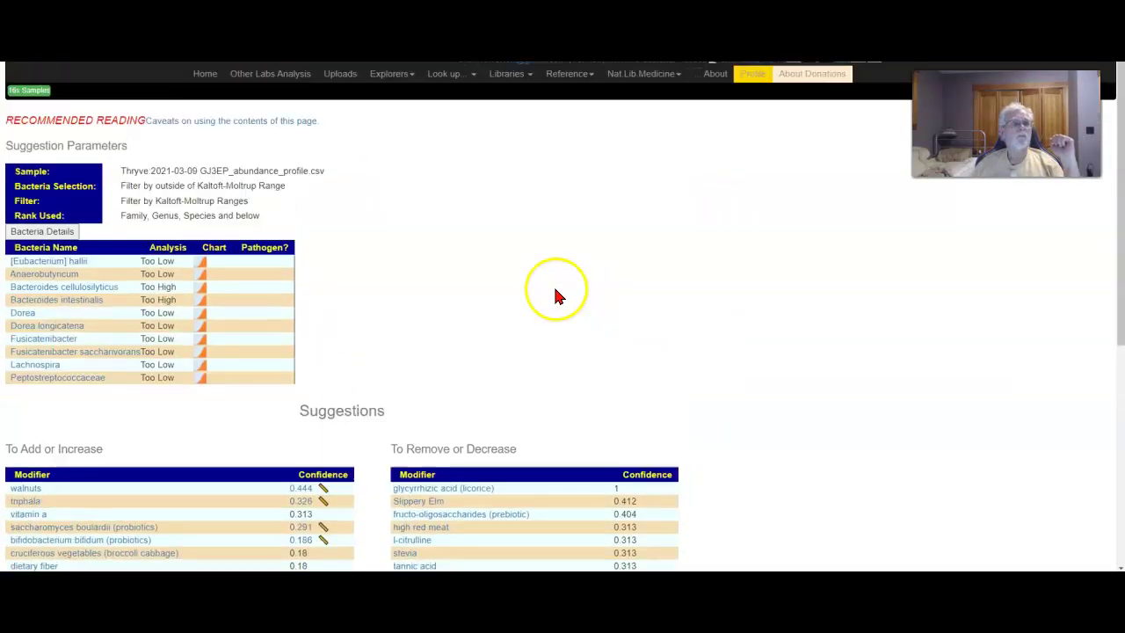
- Return to the samples and view the consensus suggestions for the Thryve:2021-03-09 GJ3EP_abundance_profile.csv sample
left_click(20, 94)
scroll(522, 206, "down", 10)
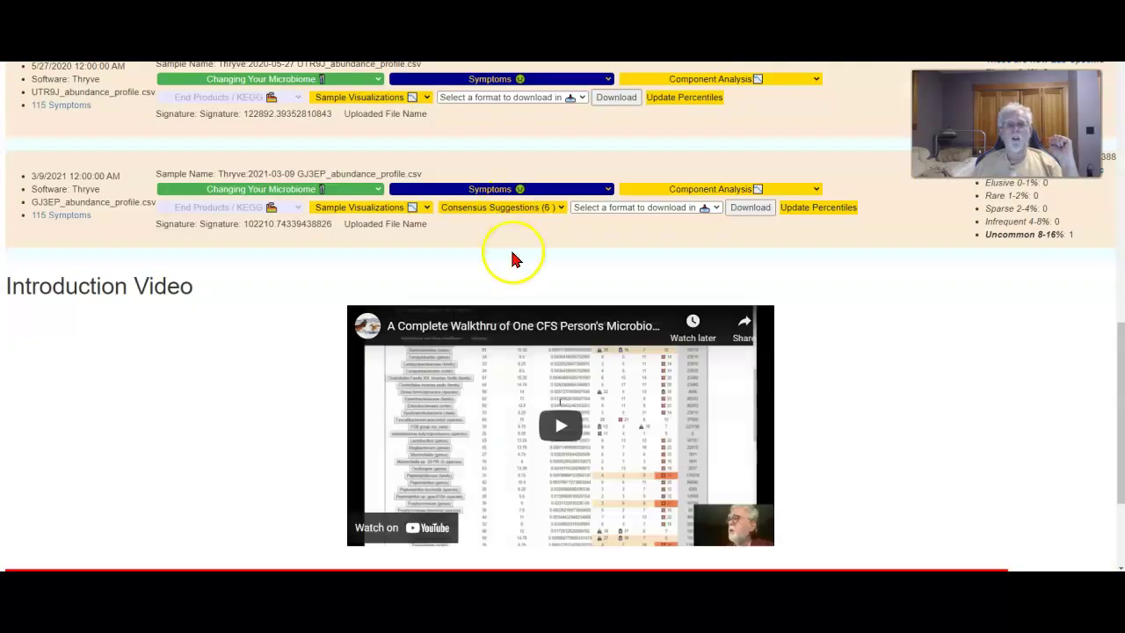
left_click(474, 211)
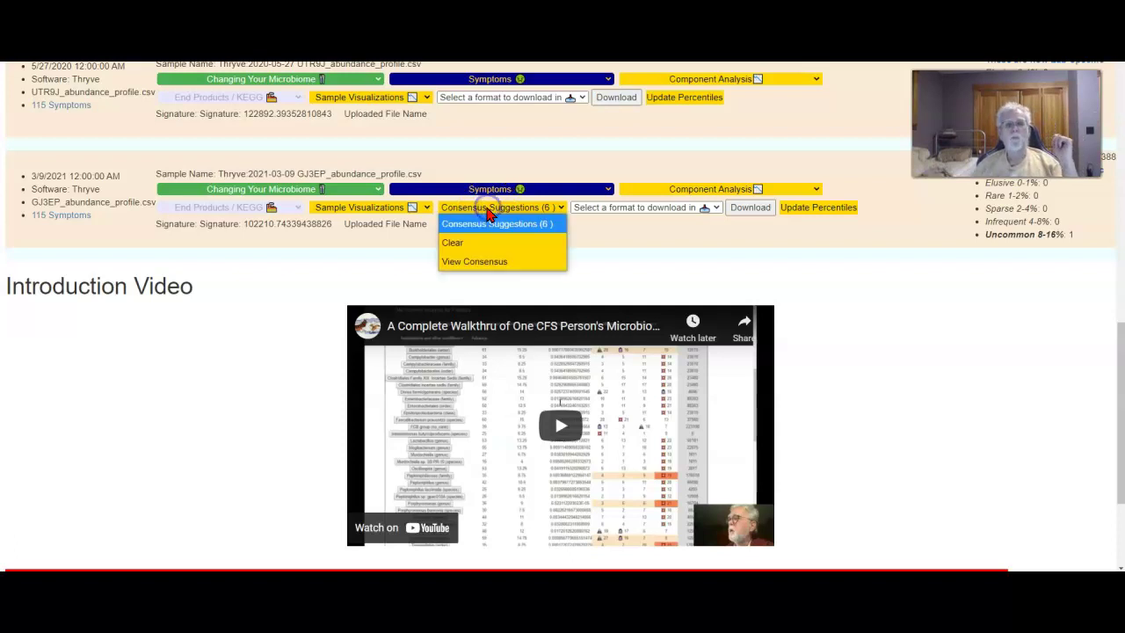
left_click(475, 261)
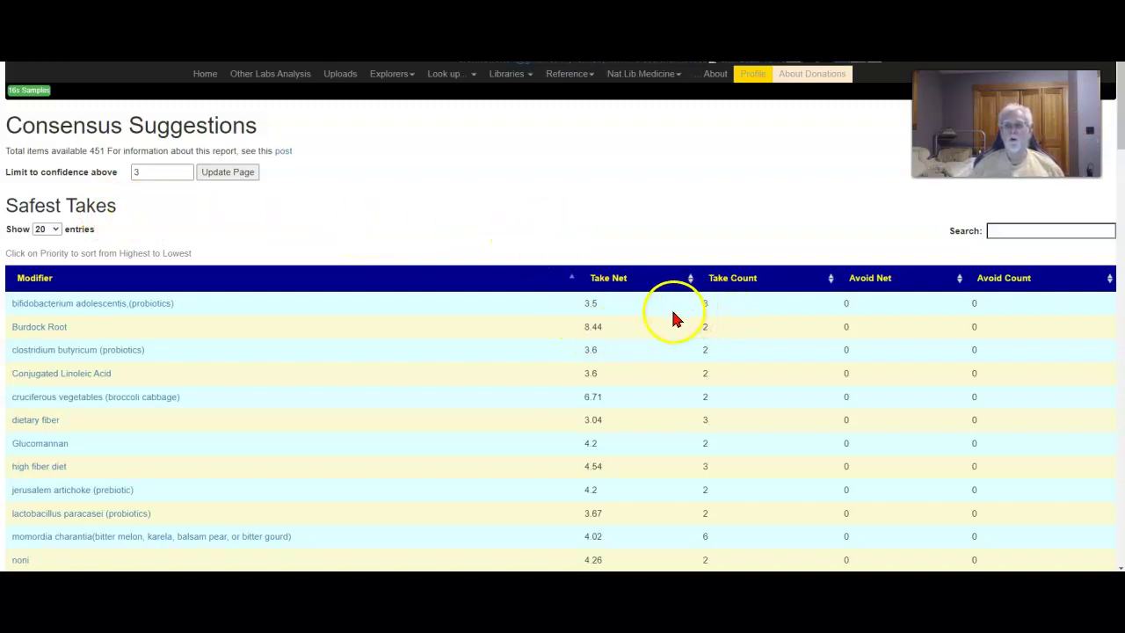
- Sort the Safest Takes table by Take Count from highest to lowest, then by Take Net from highest to lowest
left_click(742, 280)
left_click(743, 279)
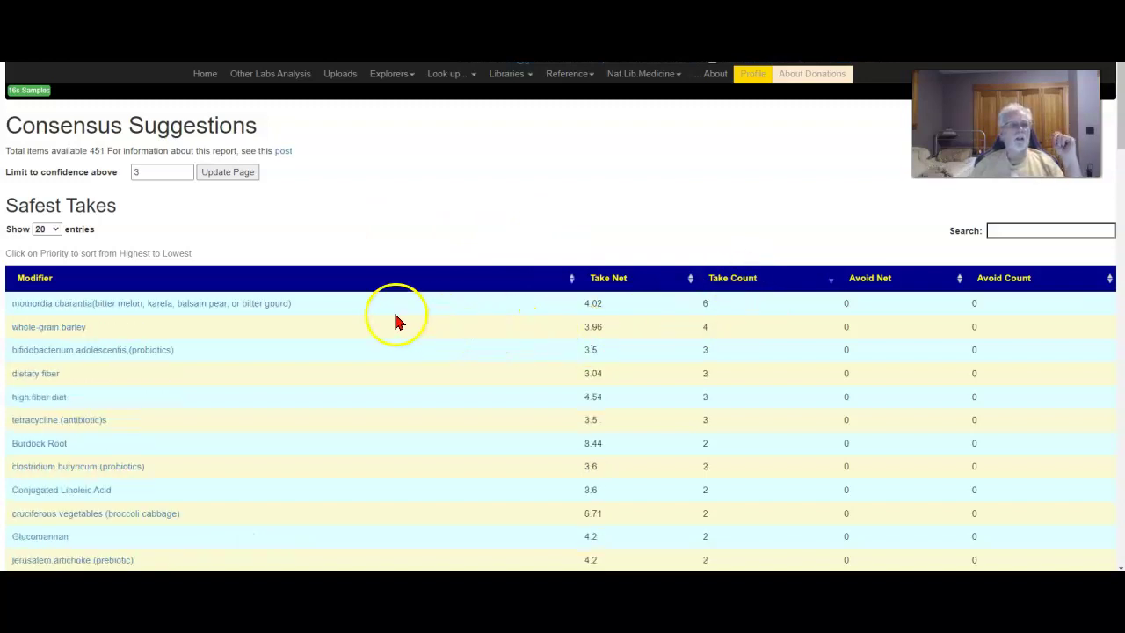
left_click(597, 281)
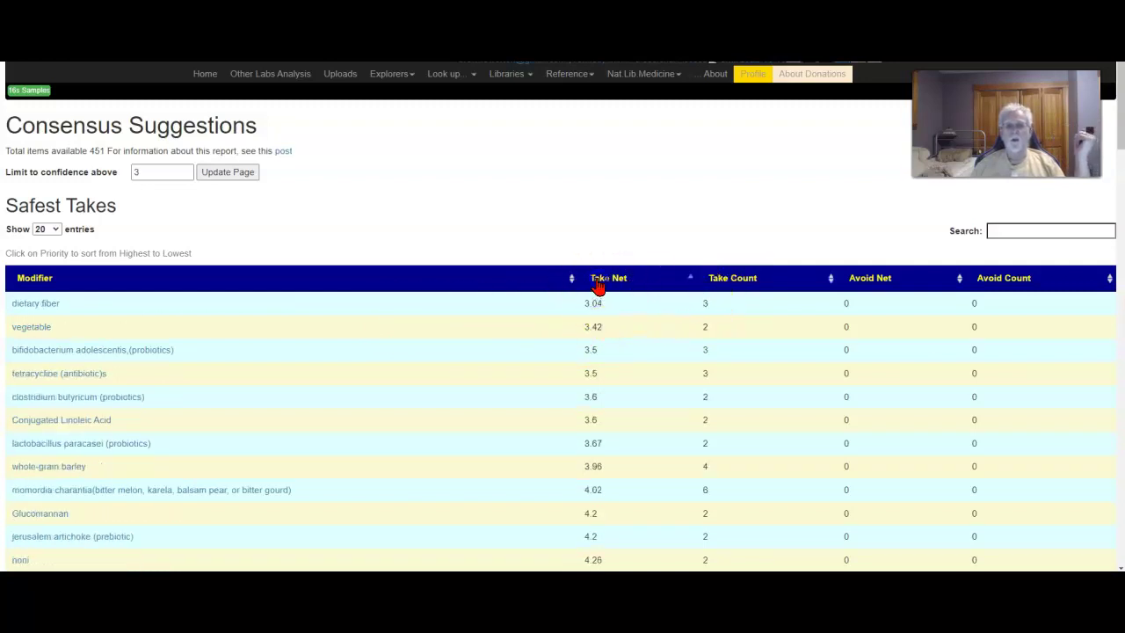
left_click(599, 279)
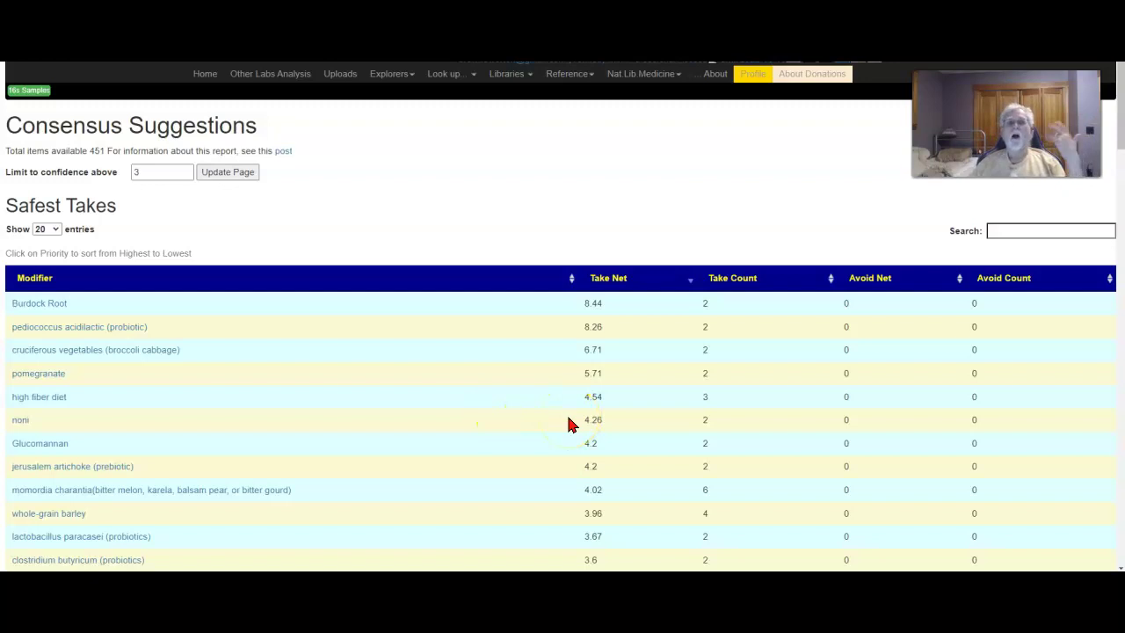
- Examine the Safest, Safer and Likely Save Takes and the Highest Risk, Higher Risk and Some Risk avoid lists
scroll(568, 419, "down", 3)
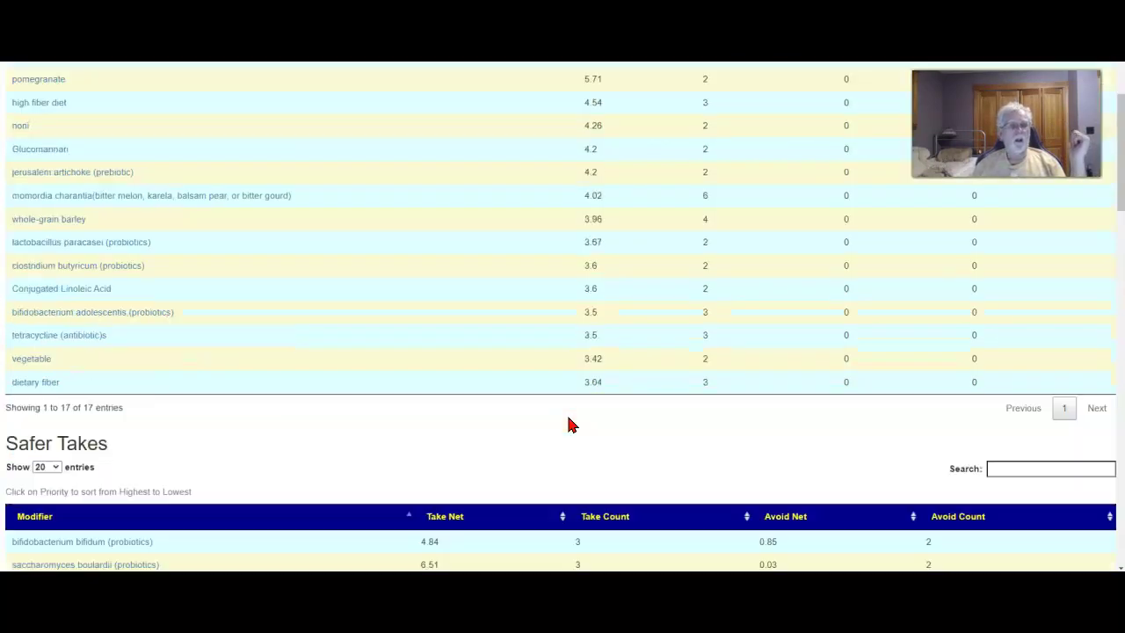
scroll(568, 420, "down", 3)
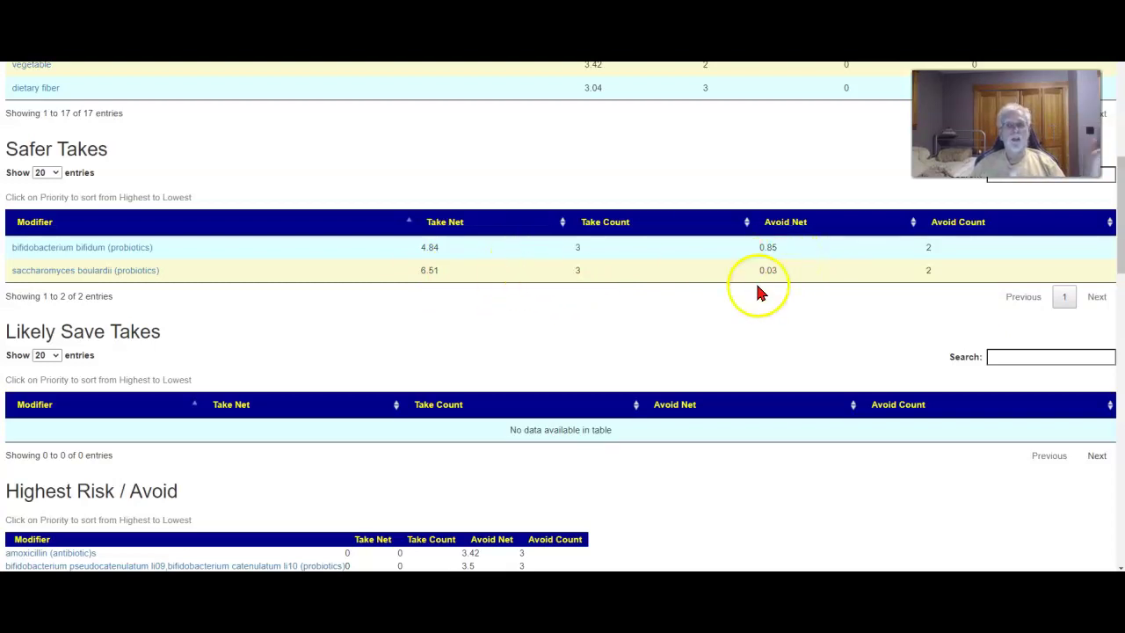
scroll(743, 308, "down", 3)
scroll(744, 308, "up", 3)
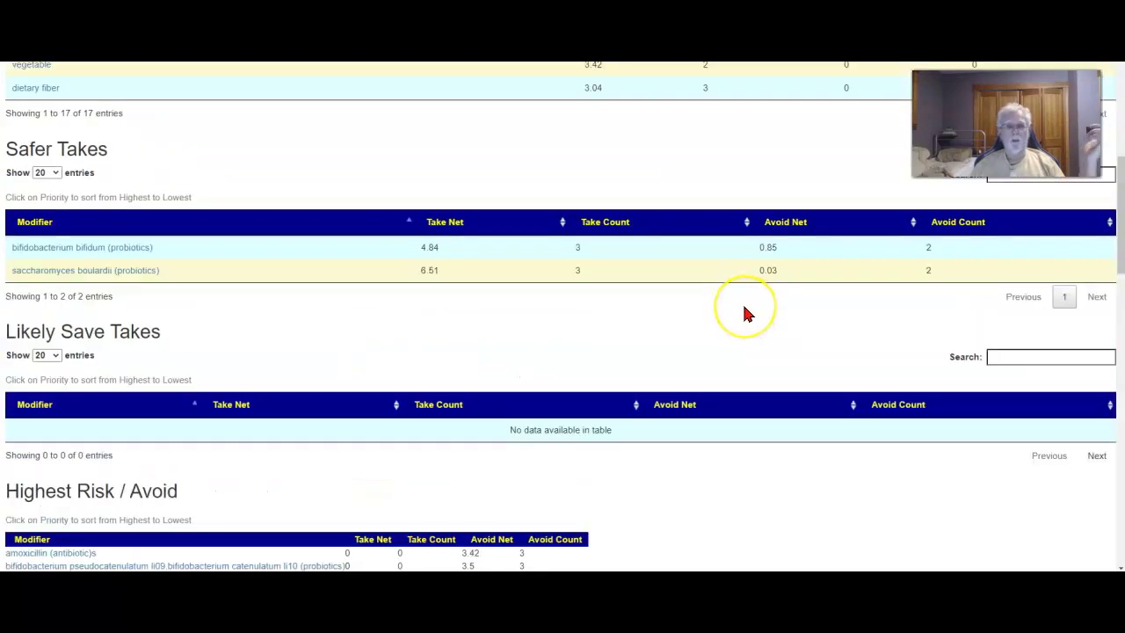
scroll(744, 313, "down", 3)
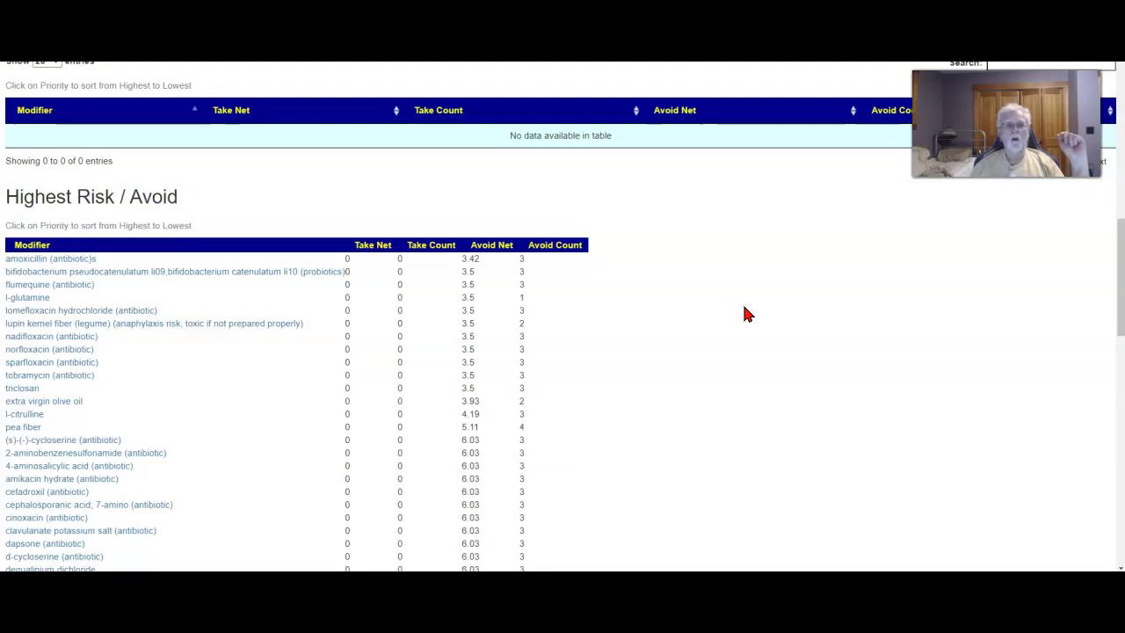
scroll(743, 314, "down", 3)
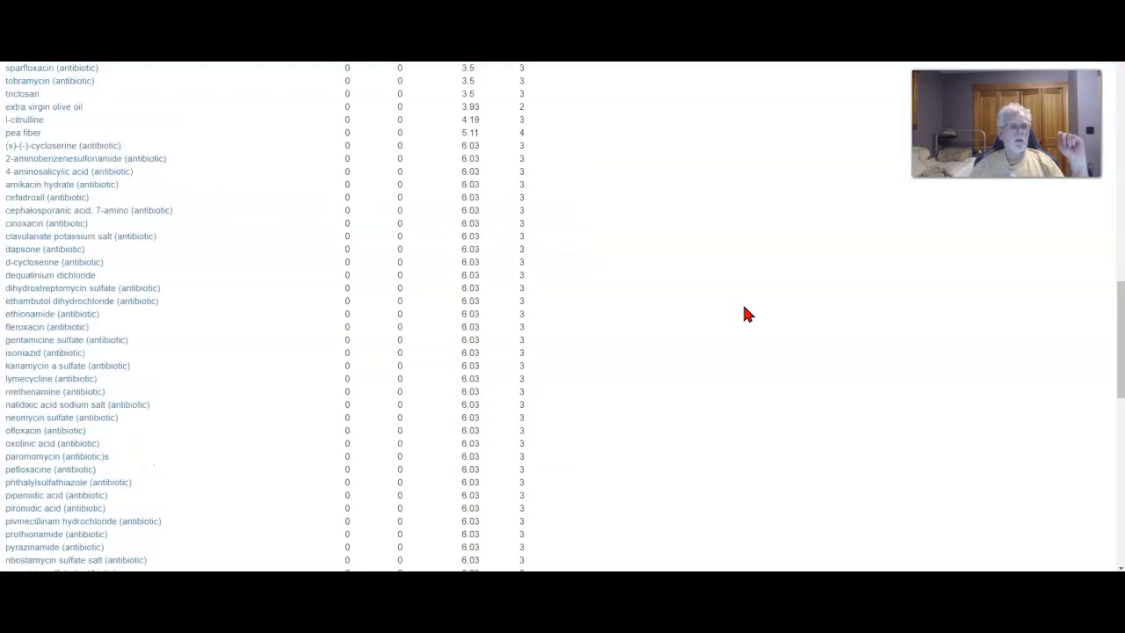
scroll(744, 314, "down", 9)
scroll(744, 313, "up", 4)
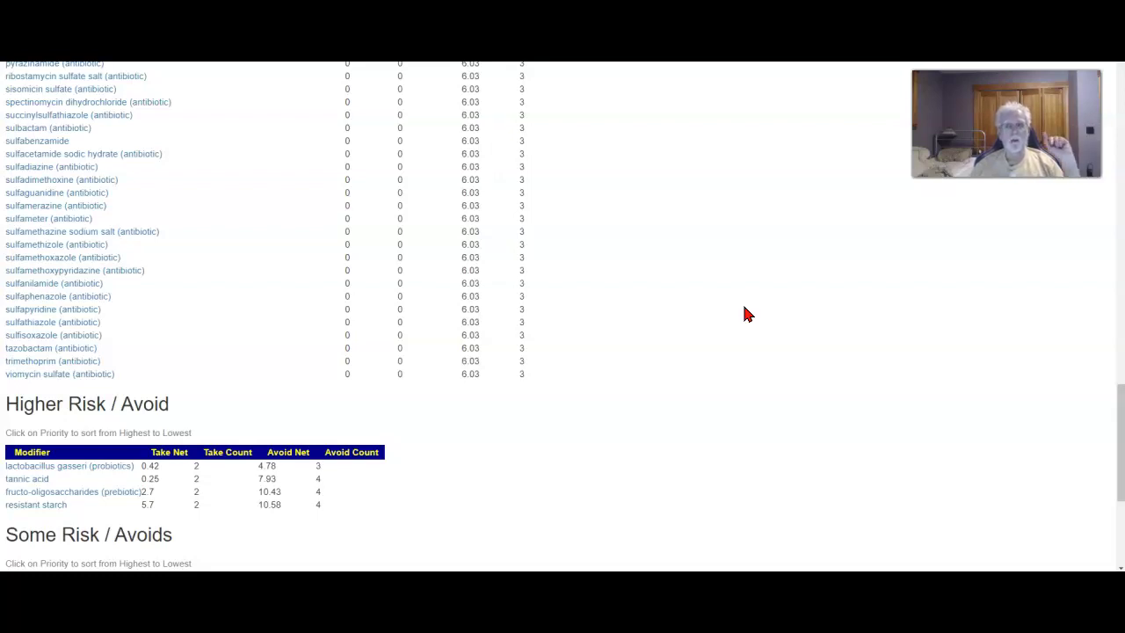
scroll(745, 314, "down", 3)
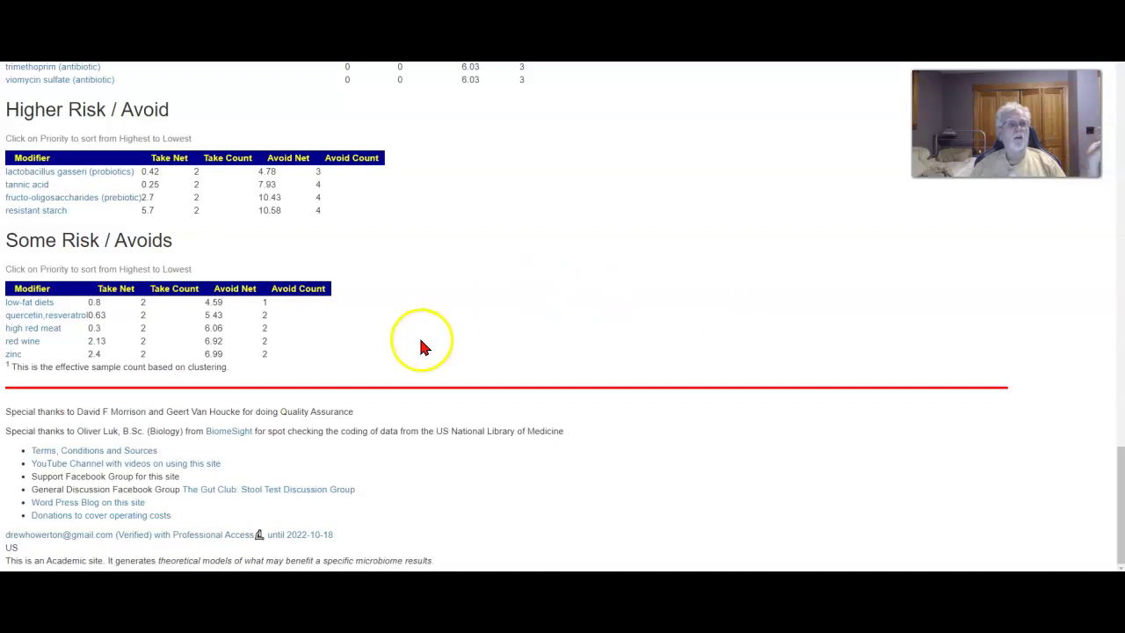
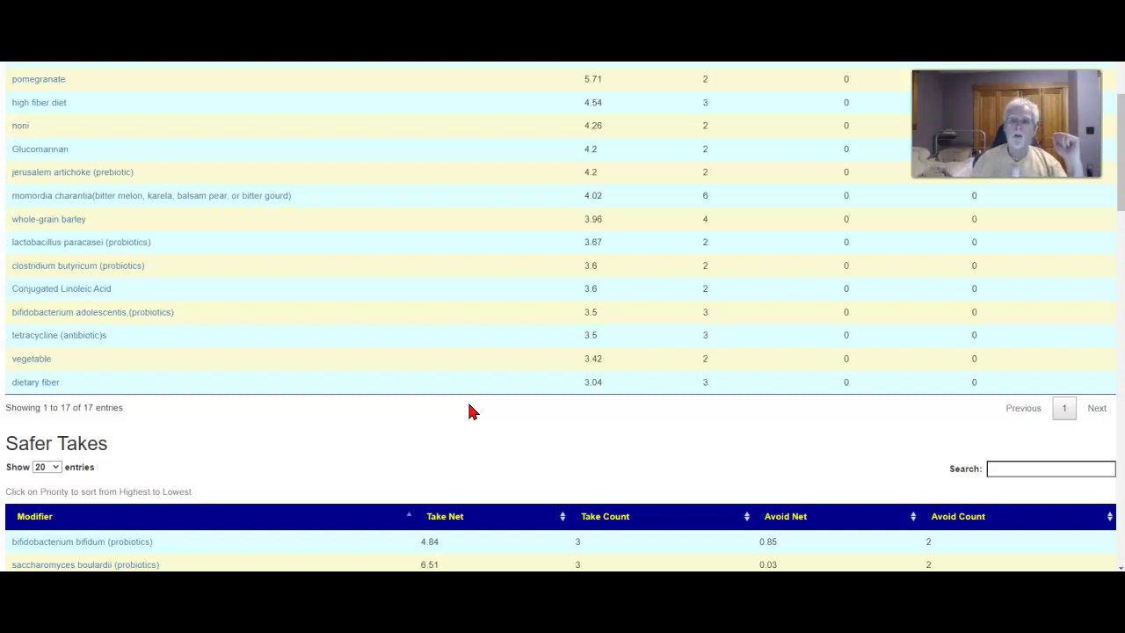
- Return to the samples and clear the consensus suggestions of the Thryve:2021-03-09 sample
scroll(385, 301, "up", 3)
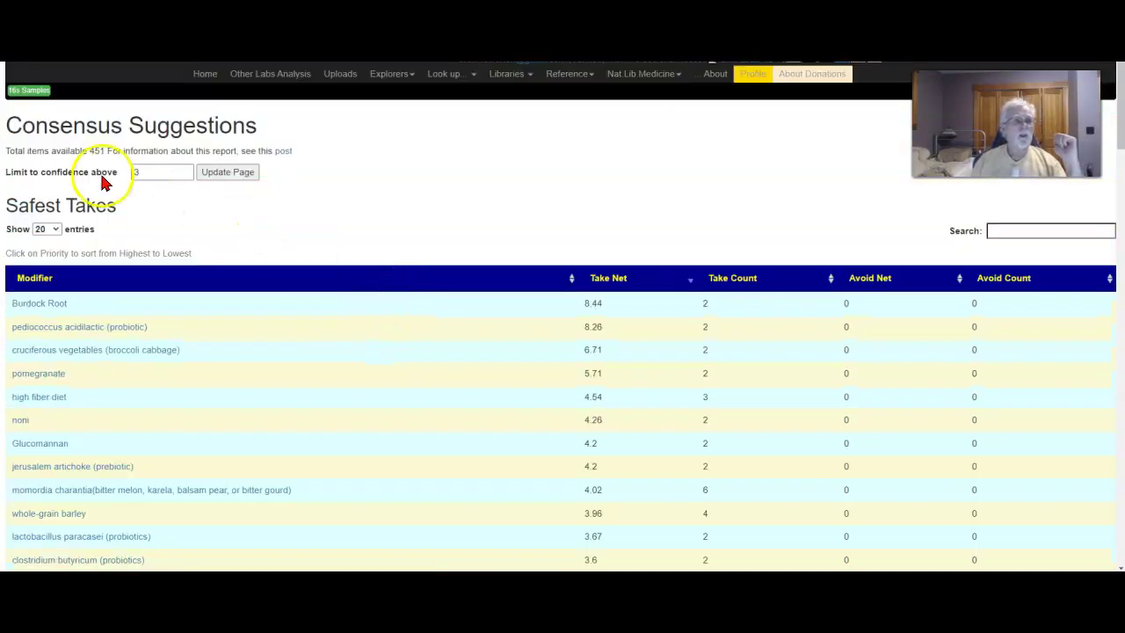
left_click(26, 97)
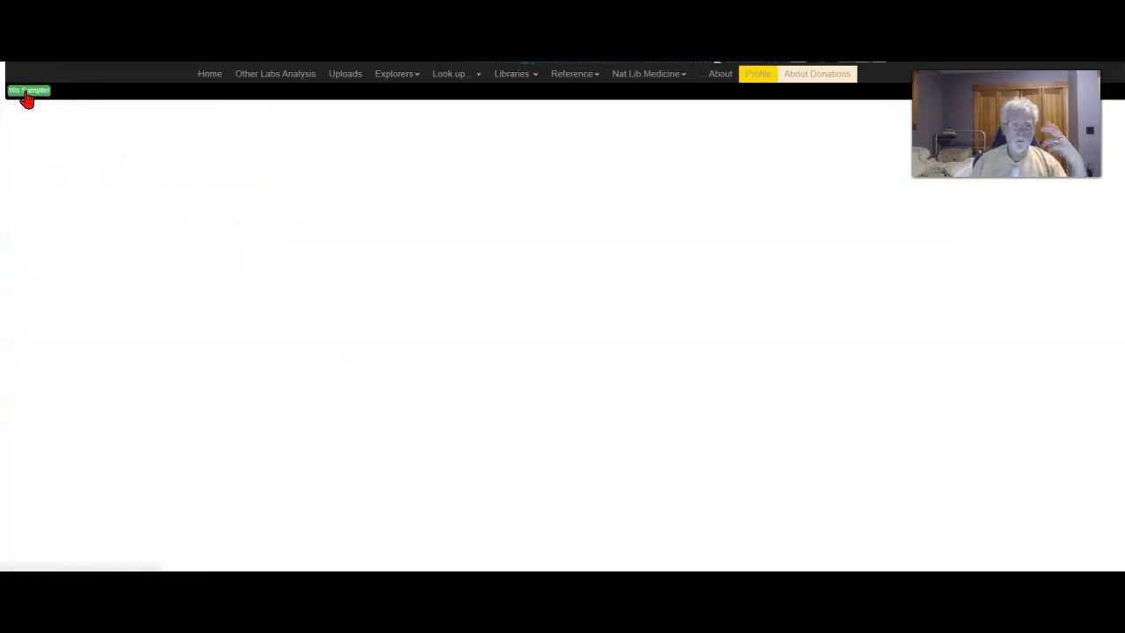
scroll(605, 312, "down", 10)
scroll(597, 313, "down", 3)
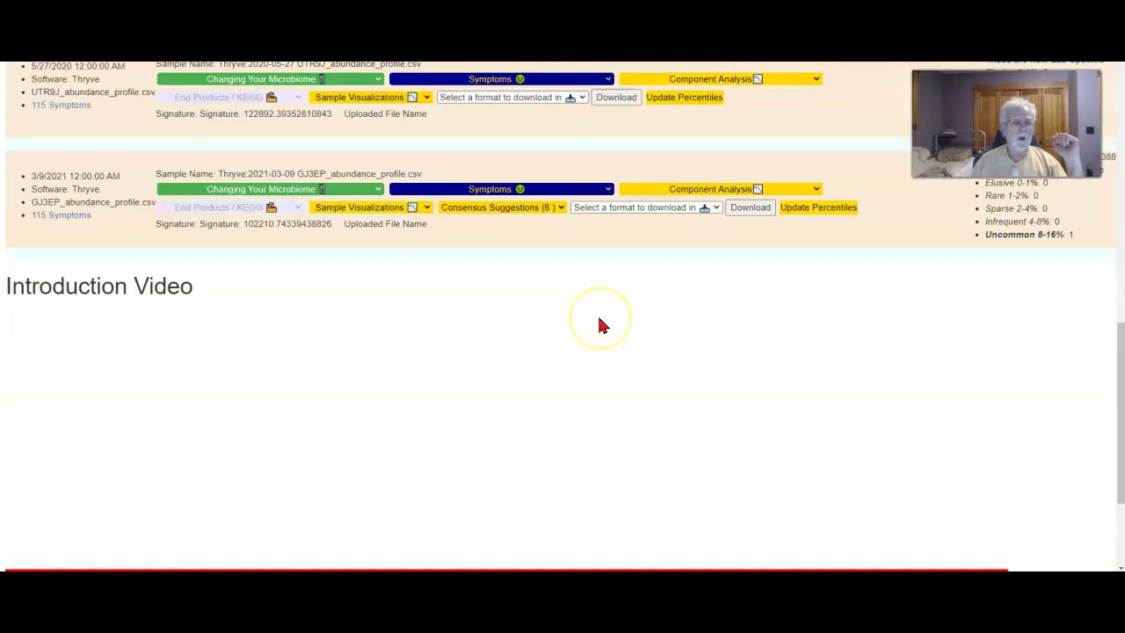
left_click(525, 207)
left_click(483, 243)
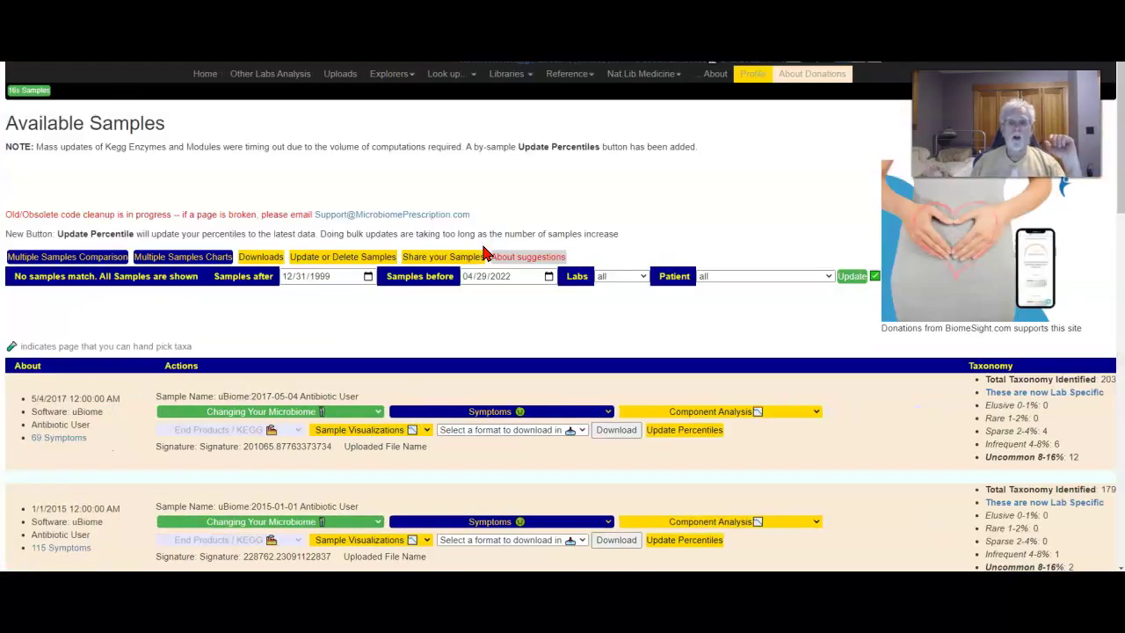
- Open My Biome View for the Thryve:2021-03-09 GJ3EP_abundance_profile.csv sample
scroll(542, 285, "down", 5)
scroll(548, 299, "down", 3)
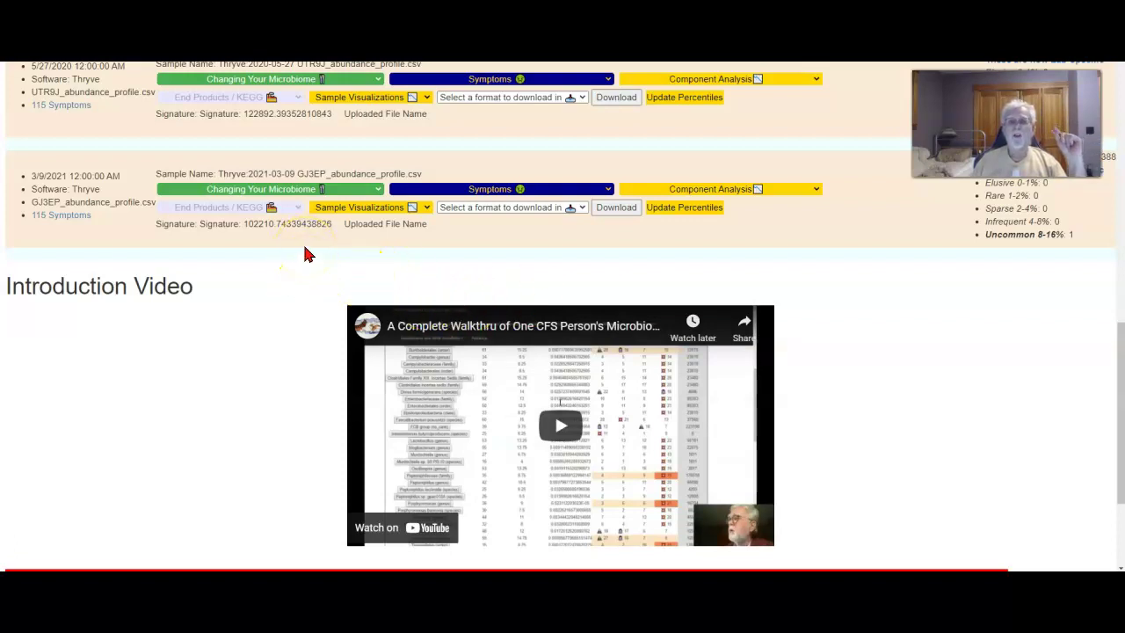
left_click(358, 211)
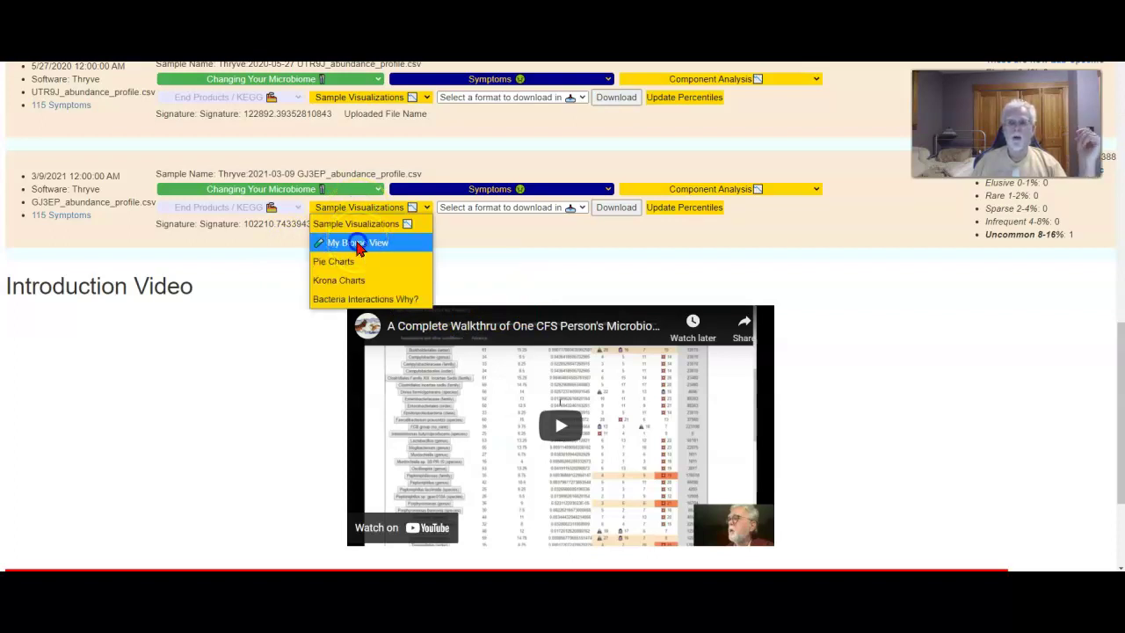
left_click(357, 242)
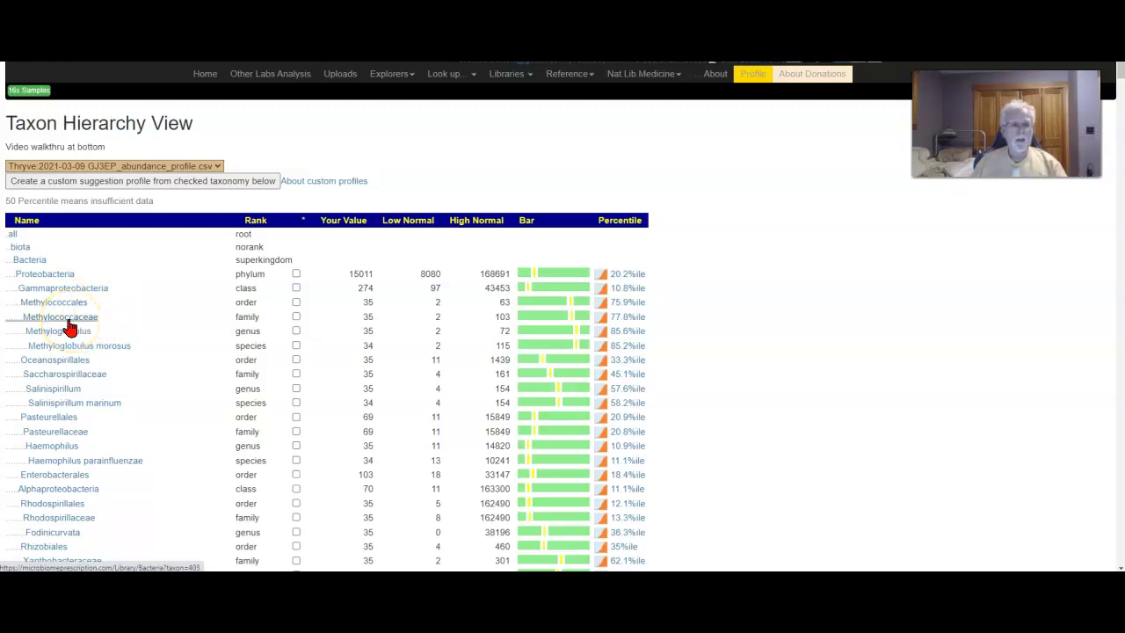
left_click(67, 303)
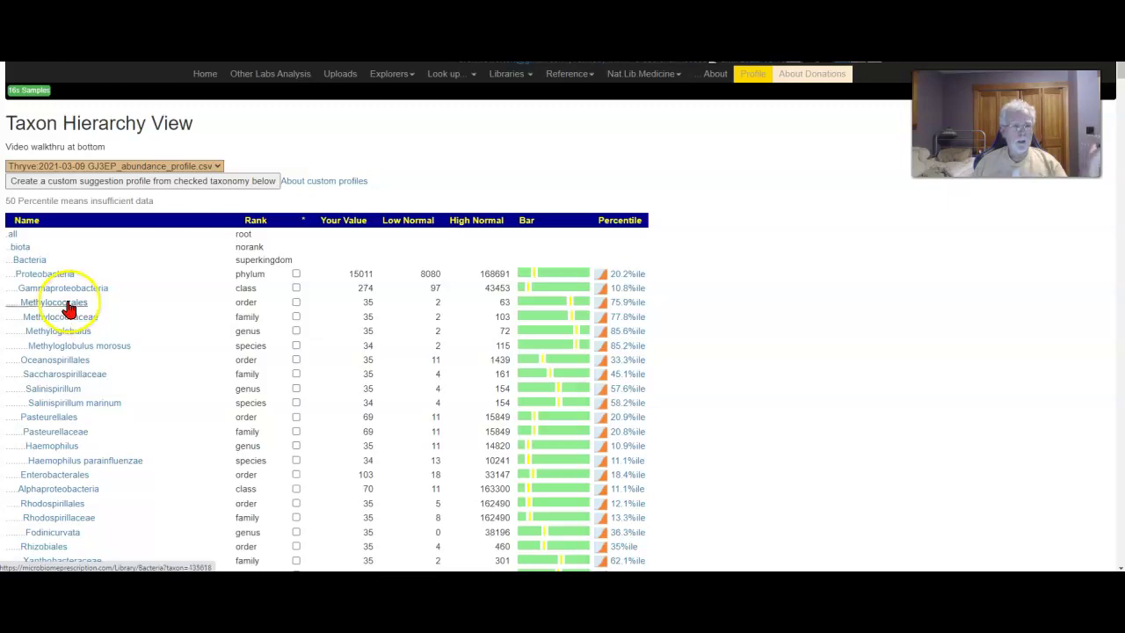
left_click(75, 334)
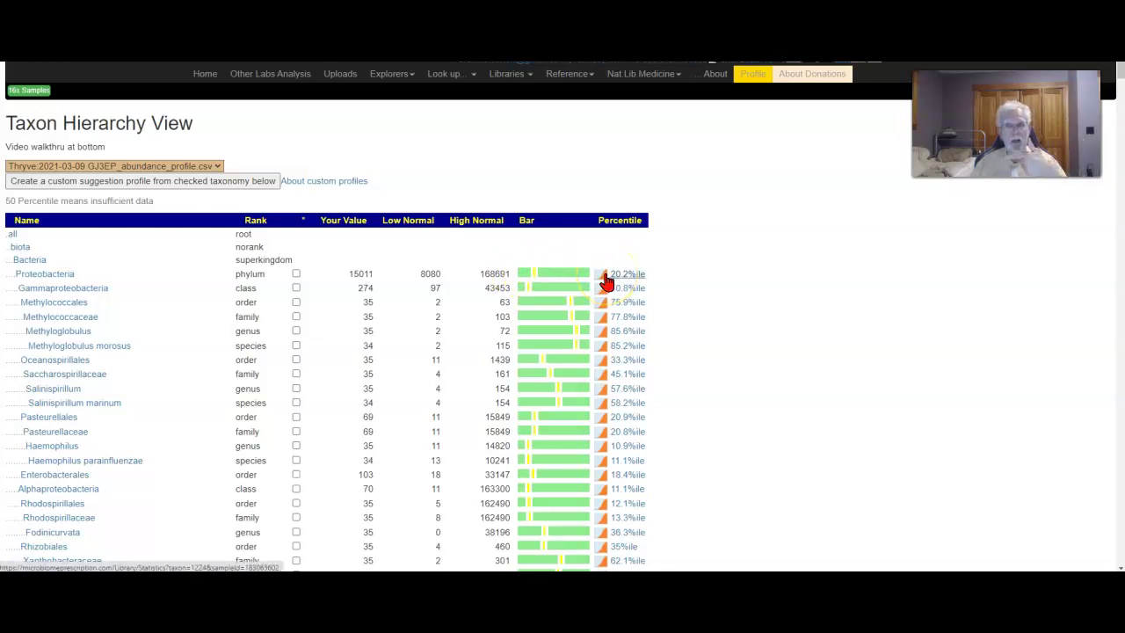
left_click(663, 307)
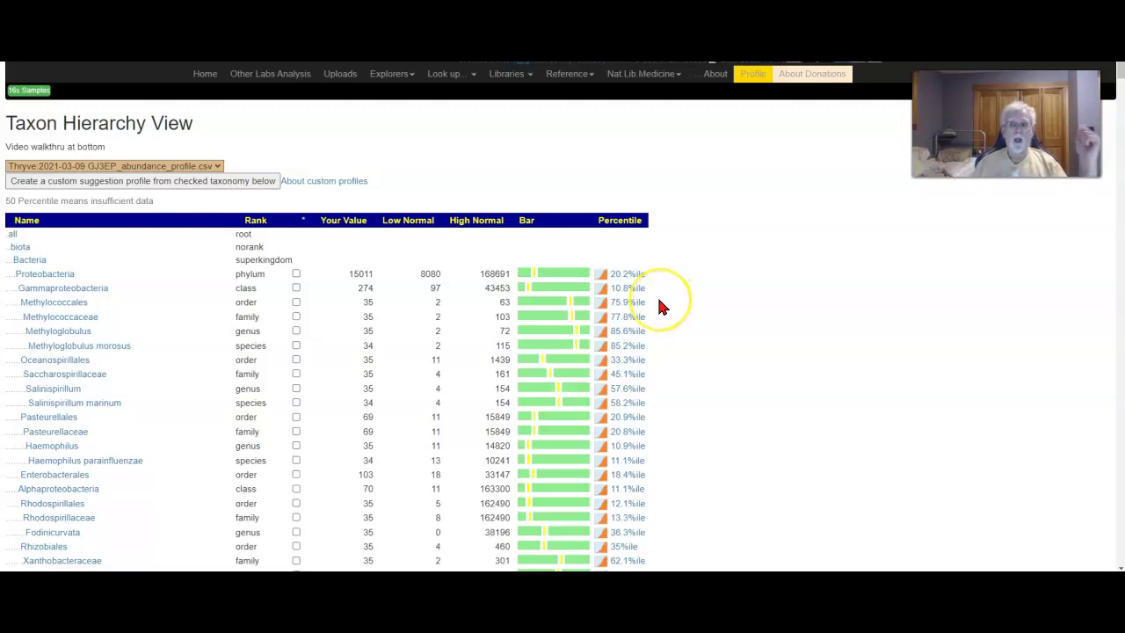
- Select Bacteroides cellulosilyticus, Bacteroides intestinalis, Bacteroides finegoldii and Bacteroides ovatus for the custom suggestion profile
scroll(663, 308, "down", 10)
scroll(664, 308, "down", 10)
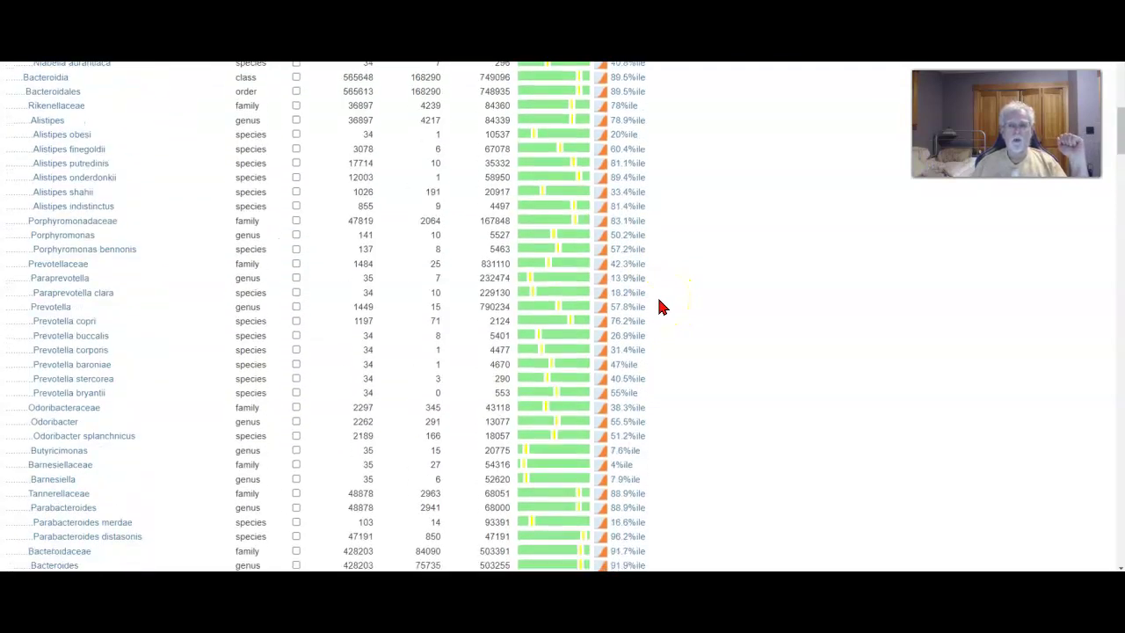
scroll(663, 307, "up", 2)
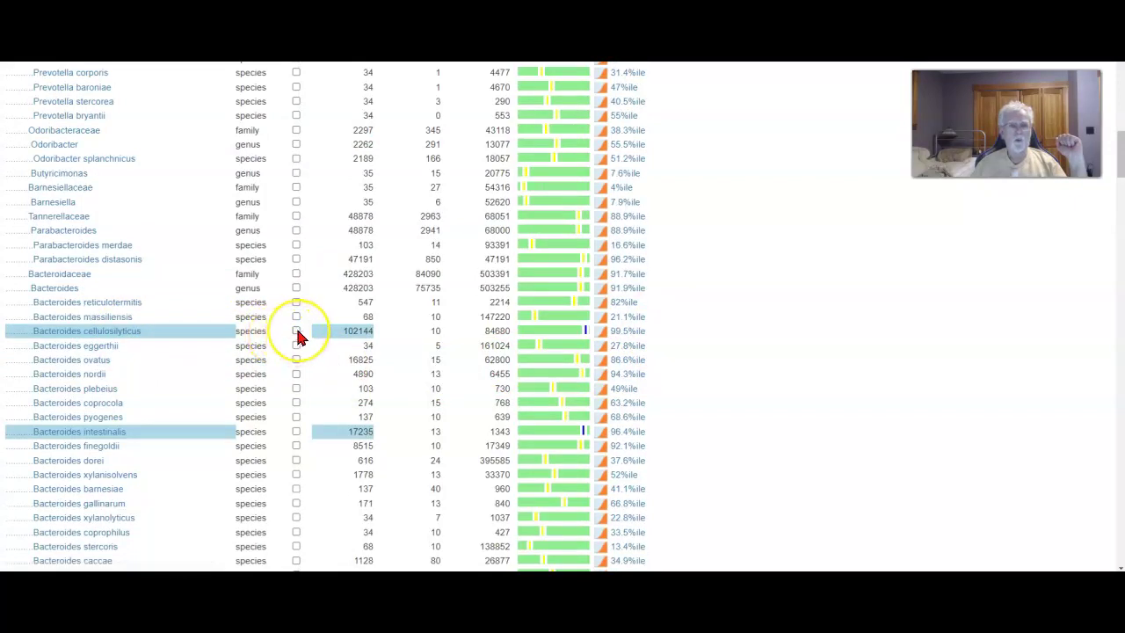
left_click(296, 331)
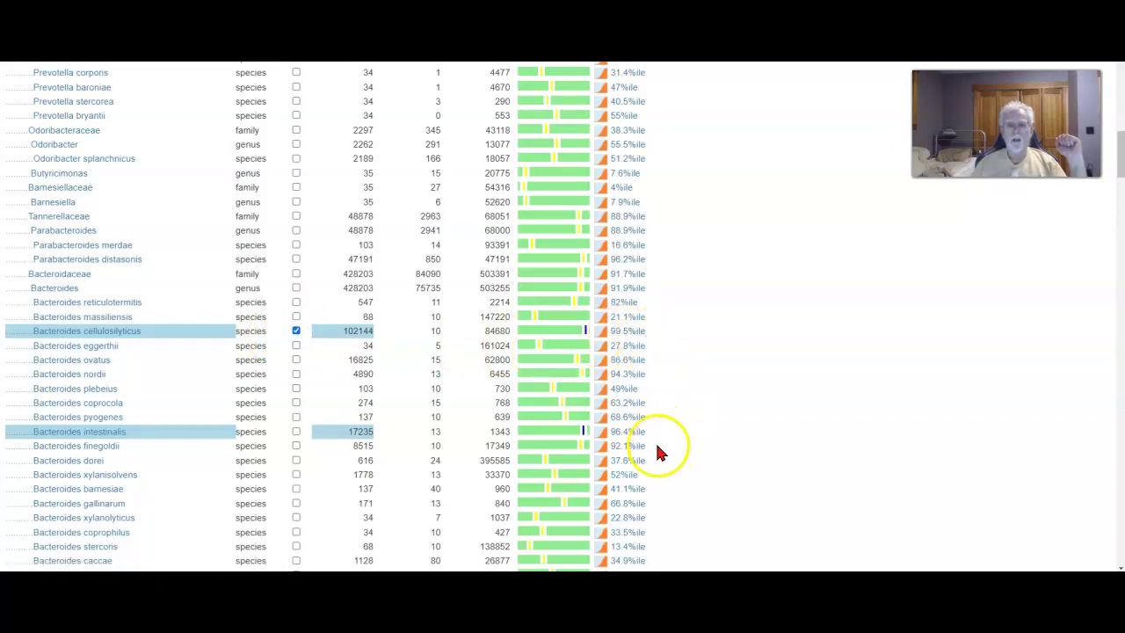
left_click(297, 431)
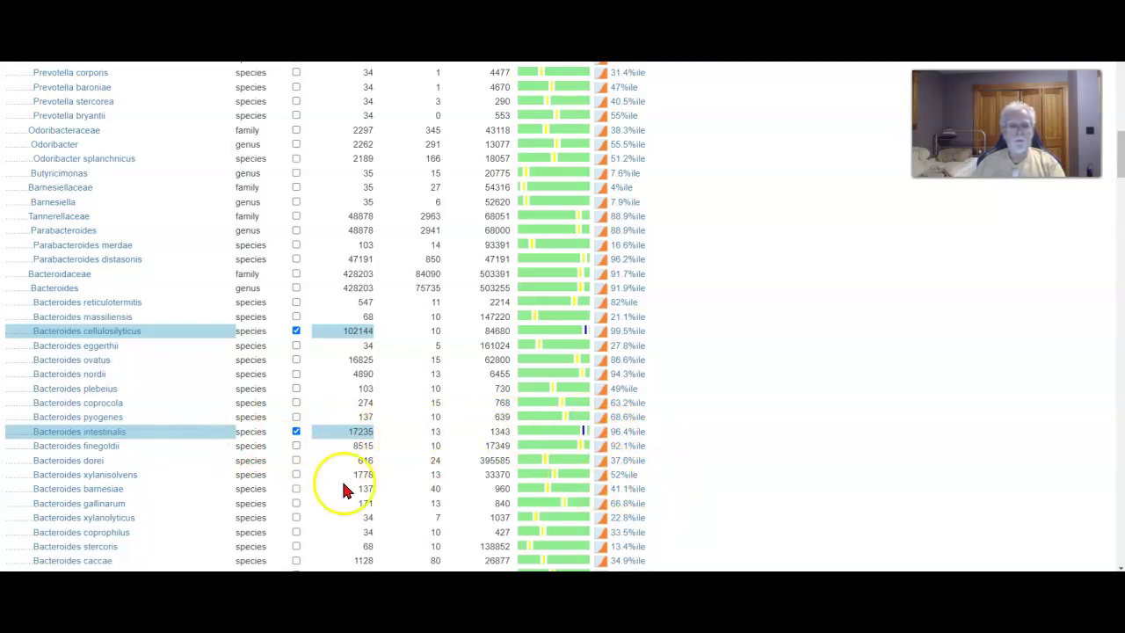
left_click(296, 447)
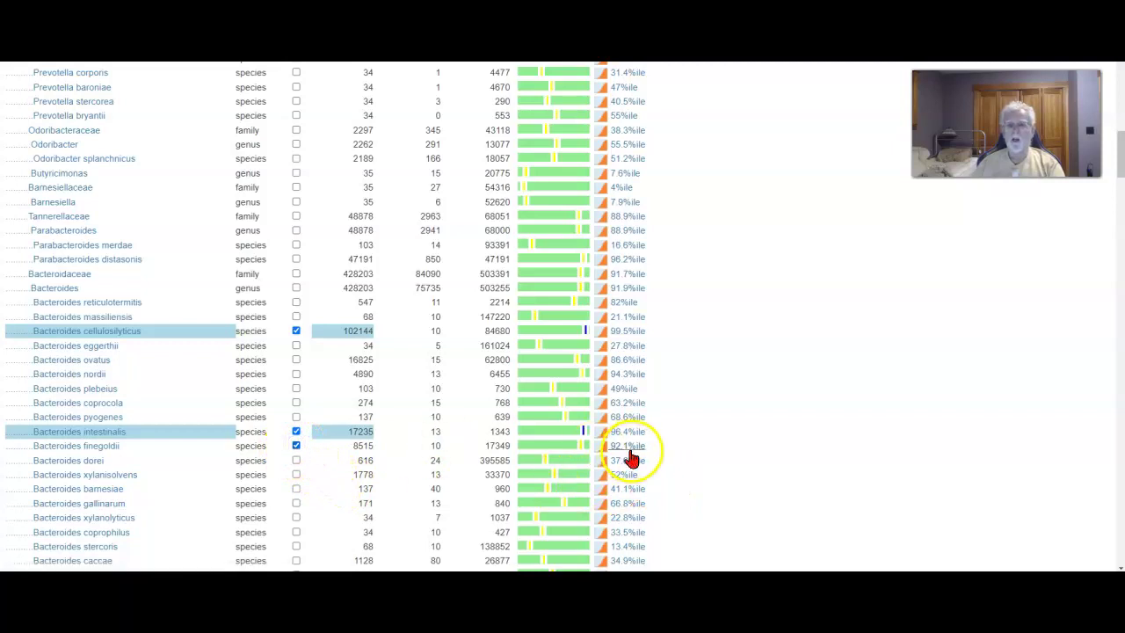
left_click(296, 360)
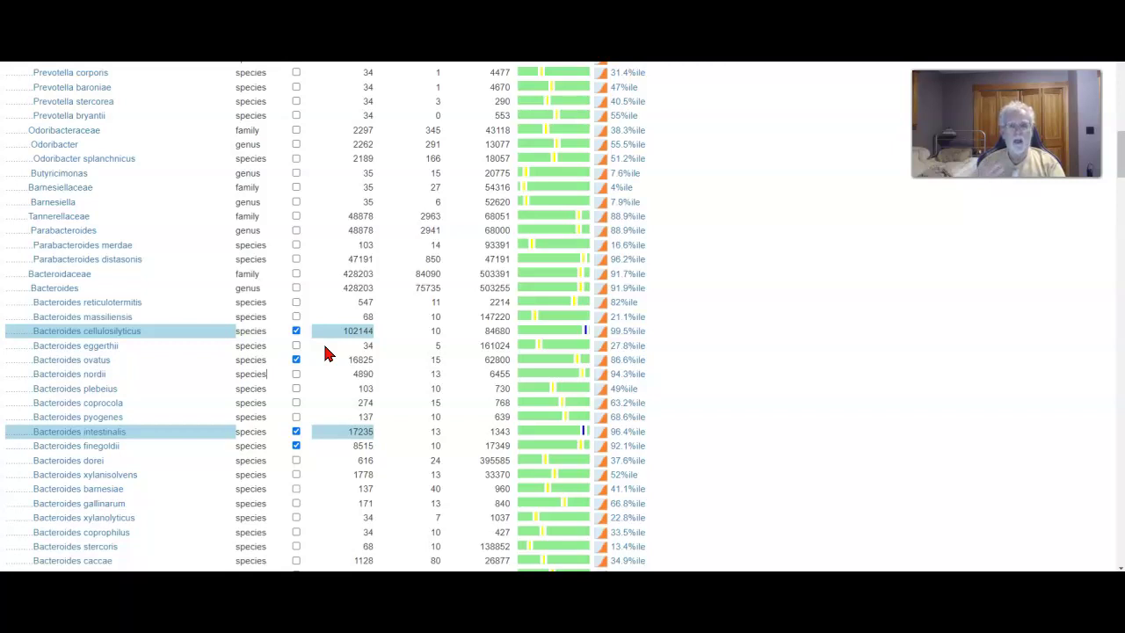
left_click(732, 363)
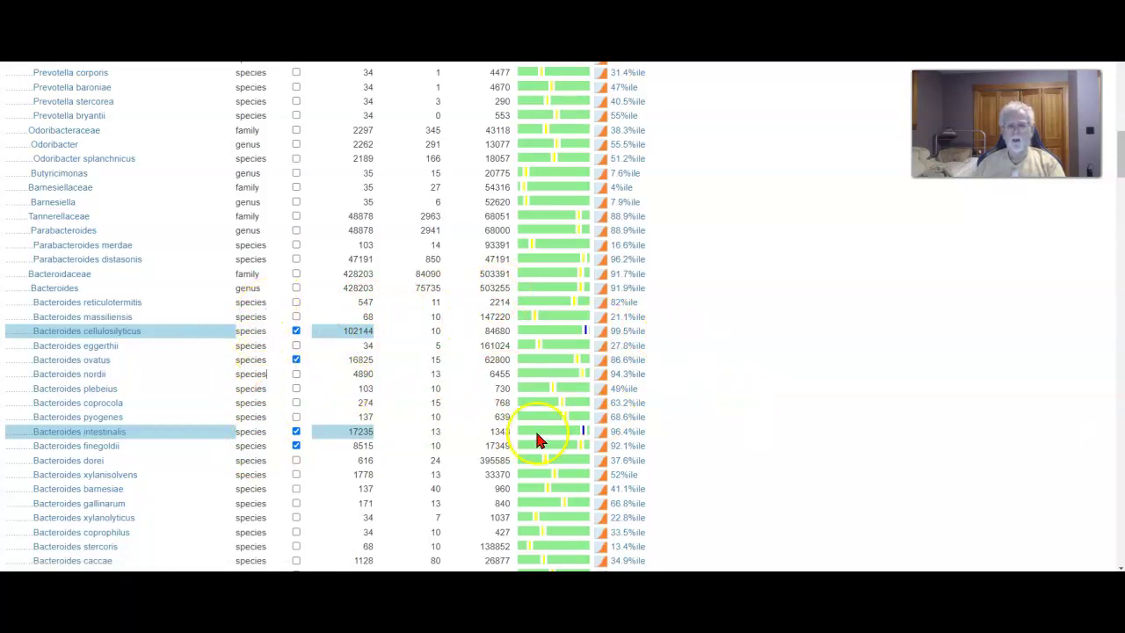
- Add the genus Fusicatenibacter, the species Fusicatenibacter saccharivorans and the genus Lachnoanaerobaculum to the checked taxa
scroll(738, 437, "down", 4)
scroll(738, 436, "down", 5)
scroll(738, 437, "down", 3)
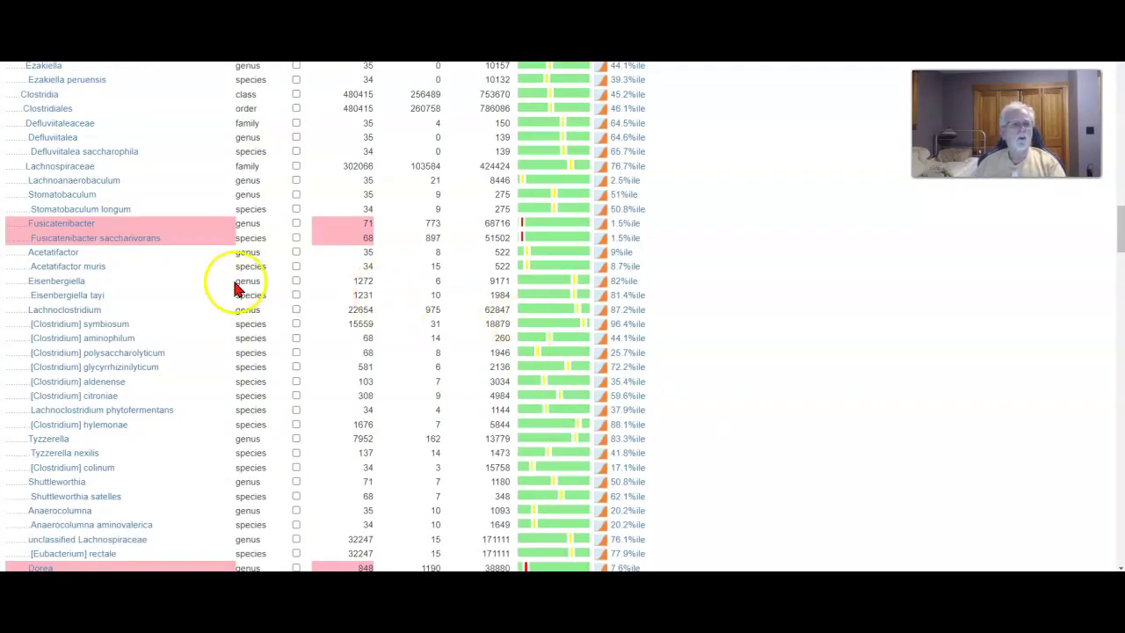
left_click(295, 238)
left_click(296, 223)
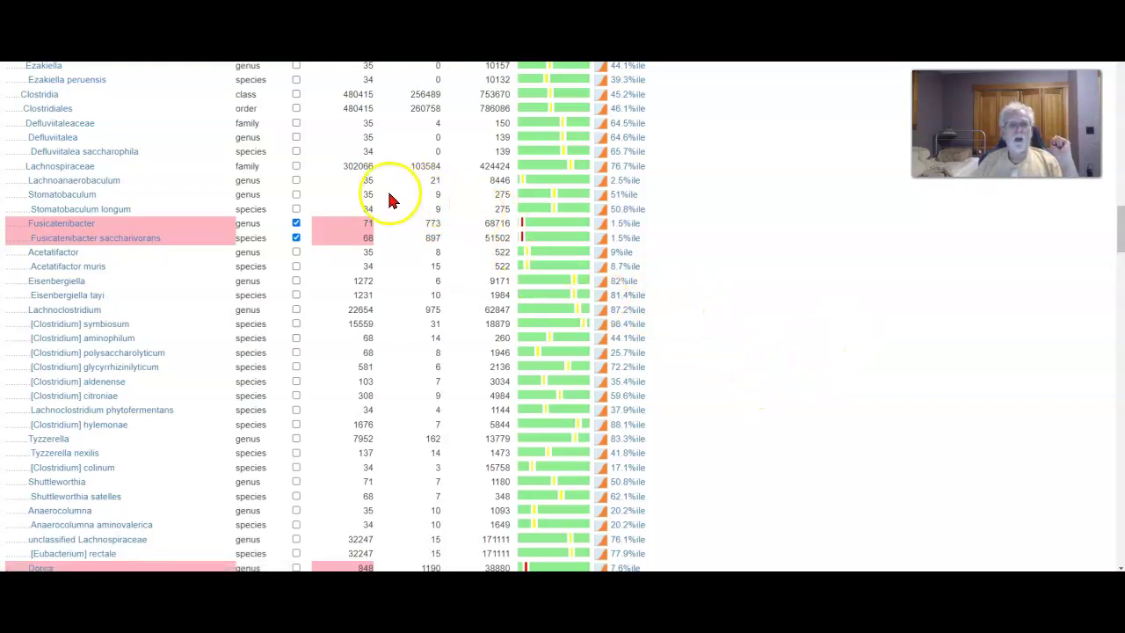
left_click(296, 180)
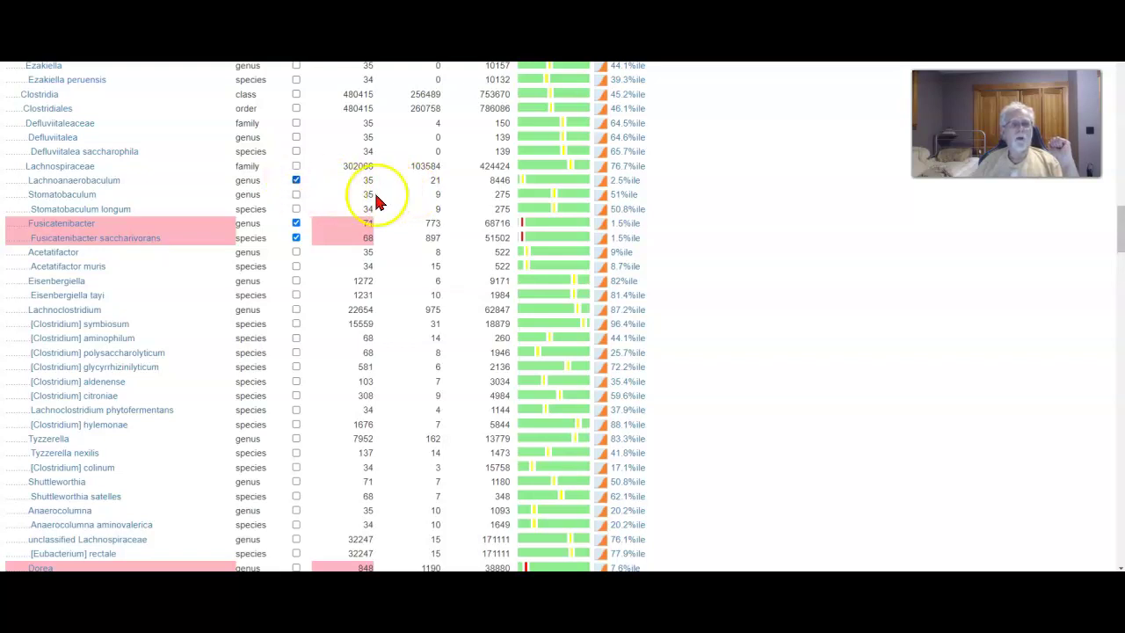
scroll(691, 243, "down", 3)
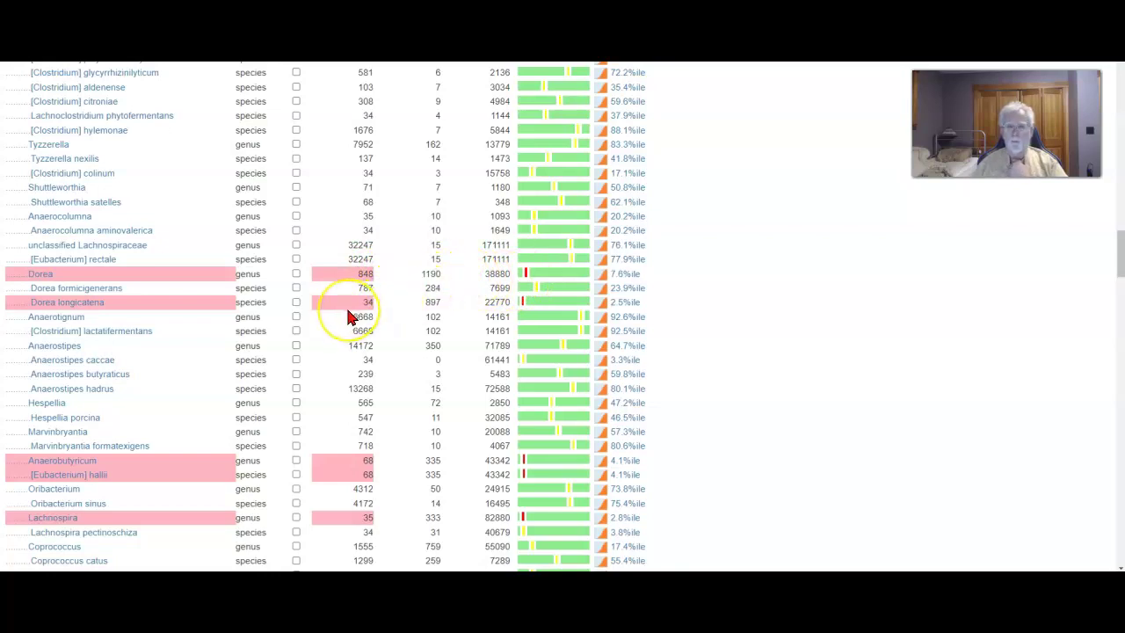
- Add the species Dorea longicatena to the checked taxa and look through the remaining flagged taxa
left_click(297, 304)
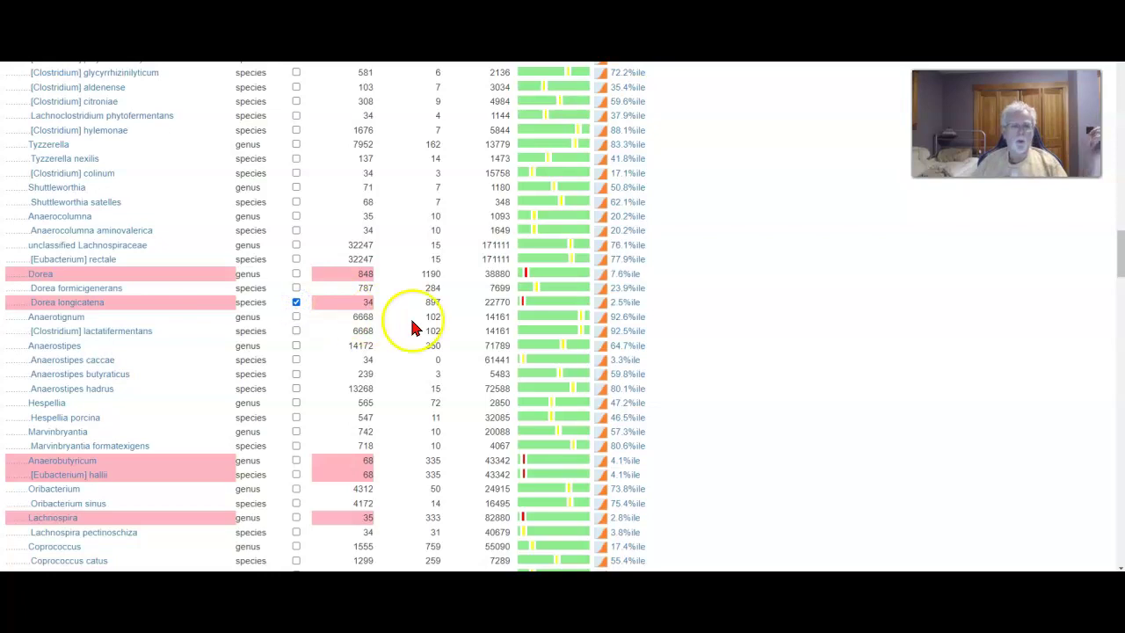
scroll(422, 323, "down", 3)
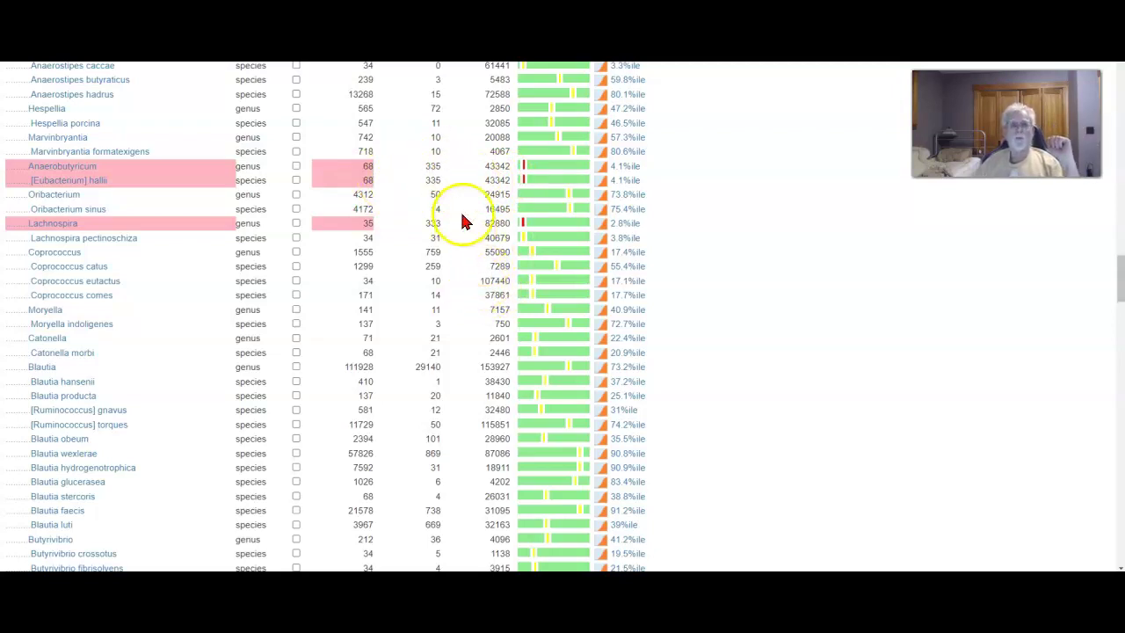
scroll(439, 268, "down", 3)
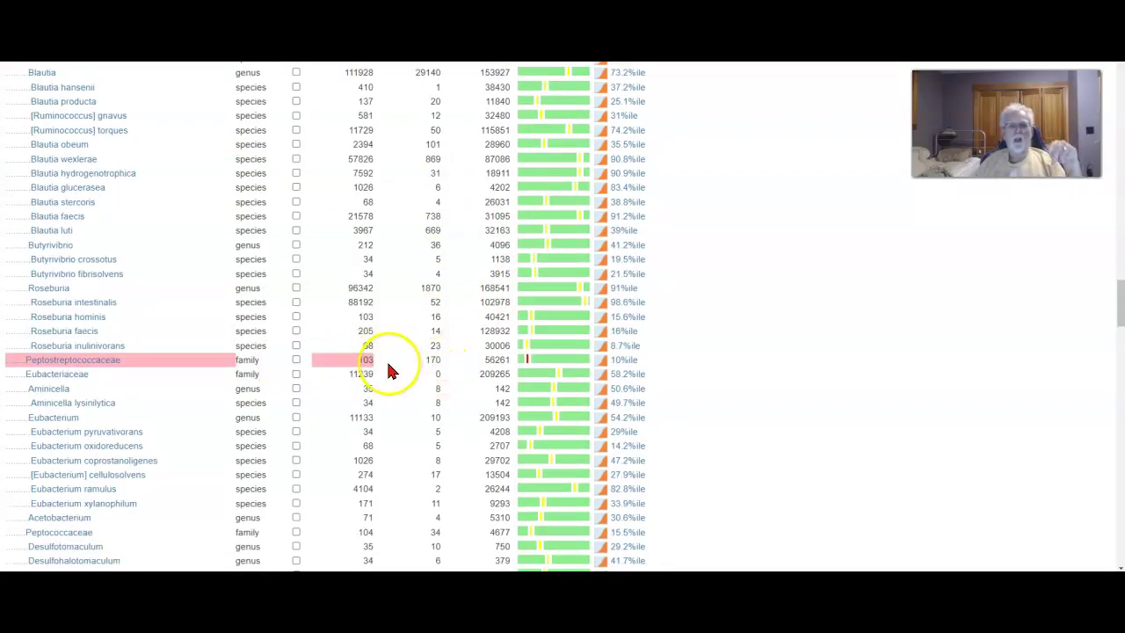
scroll(448, 371, "down", 15)
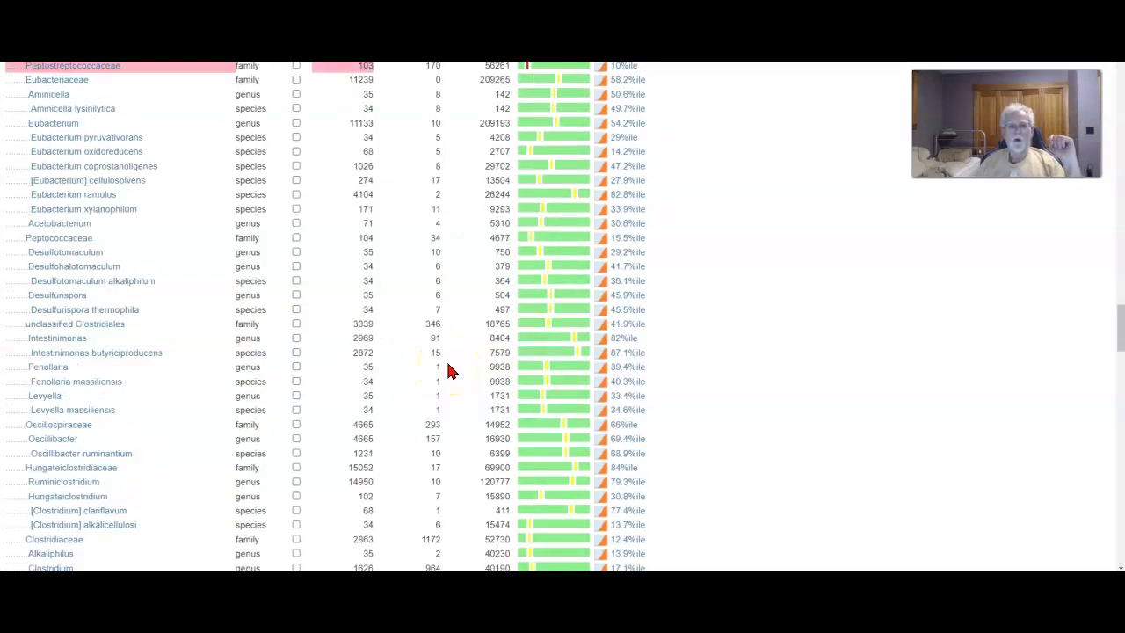
scroll(448, 371, "down", 10)
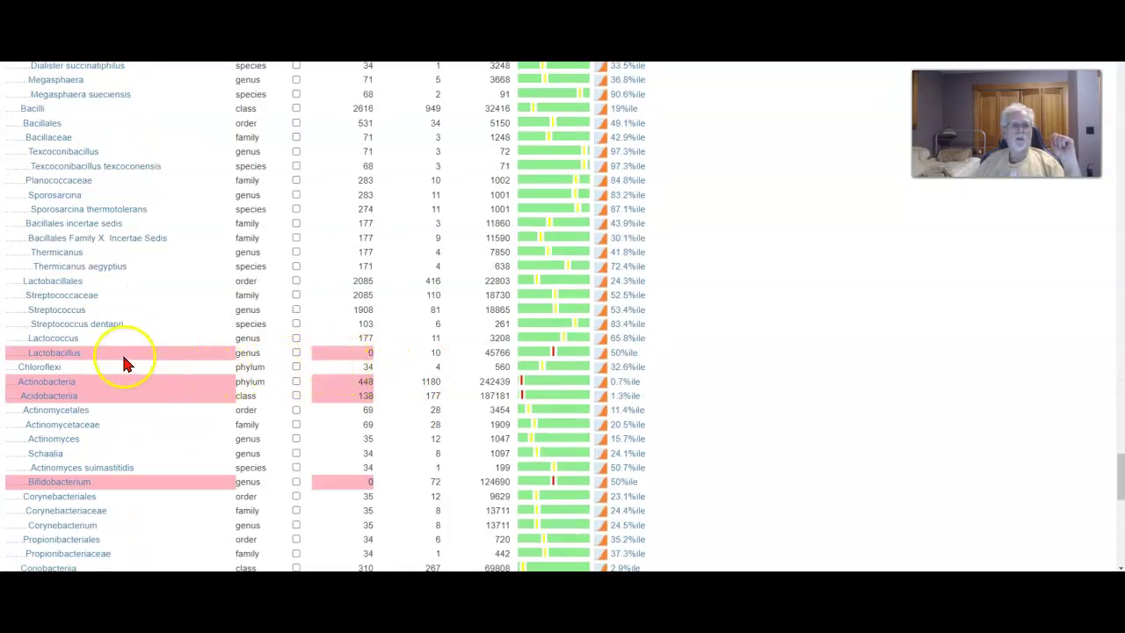
- Try adding the genus Lactobacillus to the checked taxa, and uncheck it again
left_click(297, 352)
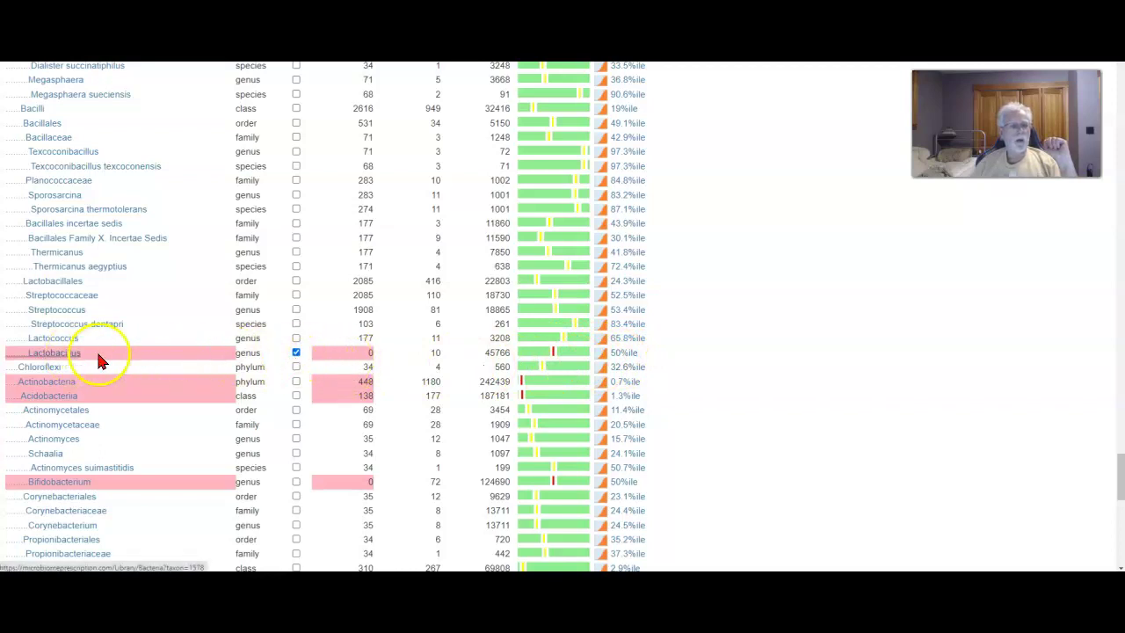
left_click(297, 353)
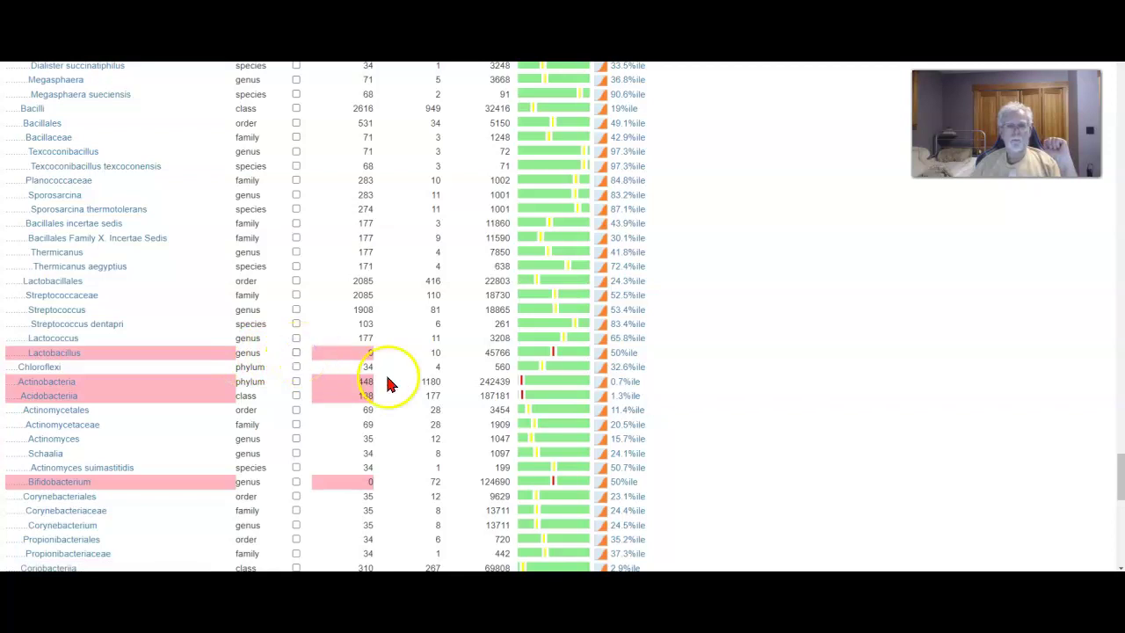
scroll(393, 433, "down", 3)
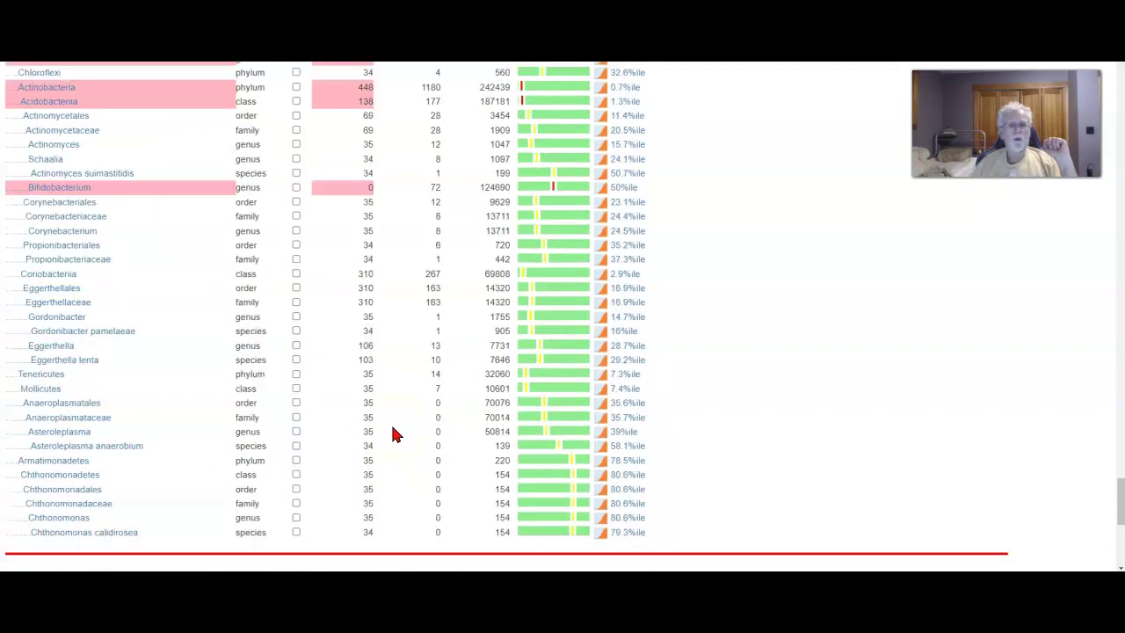
scroll(392, 433, "down", 3)
- Create a custom suggestion profile from the checked taxonomy of the Thryve:2021-03-09 sample
scroll(393, 433, "up", 9)
scroll(392, 433, "up", 15)
left_click(261, 294)
left_click(131, 181)
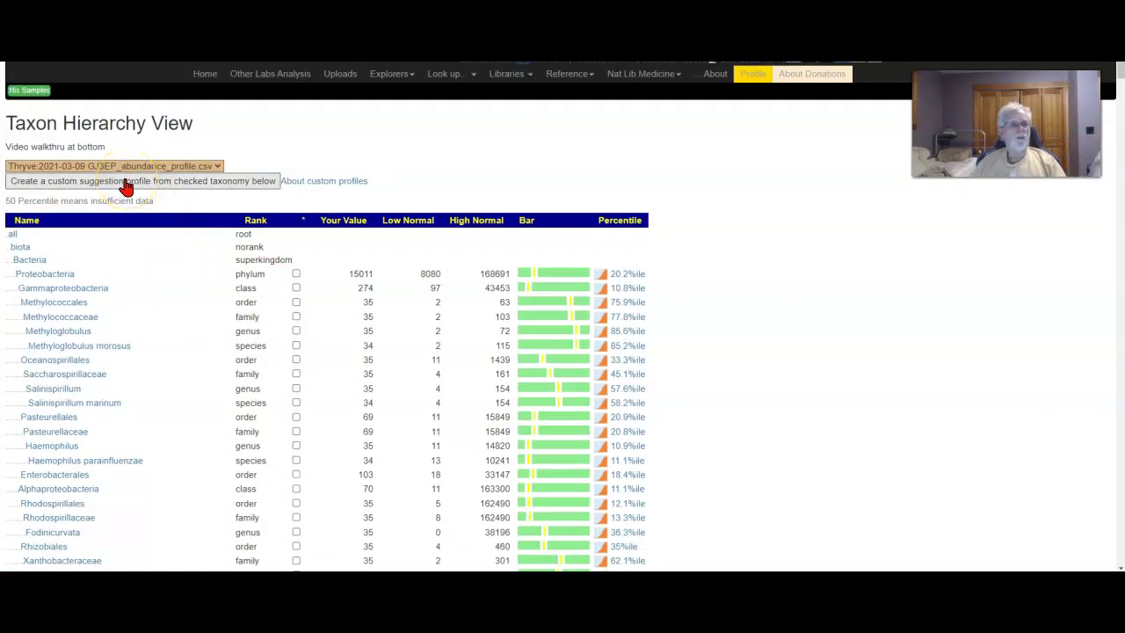
left_click(128, 185)
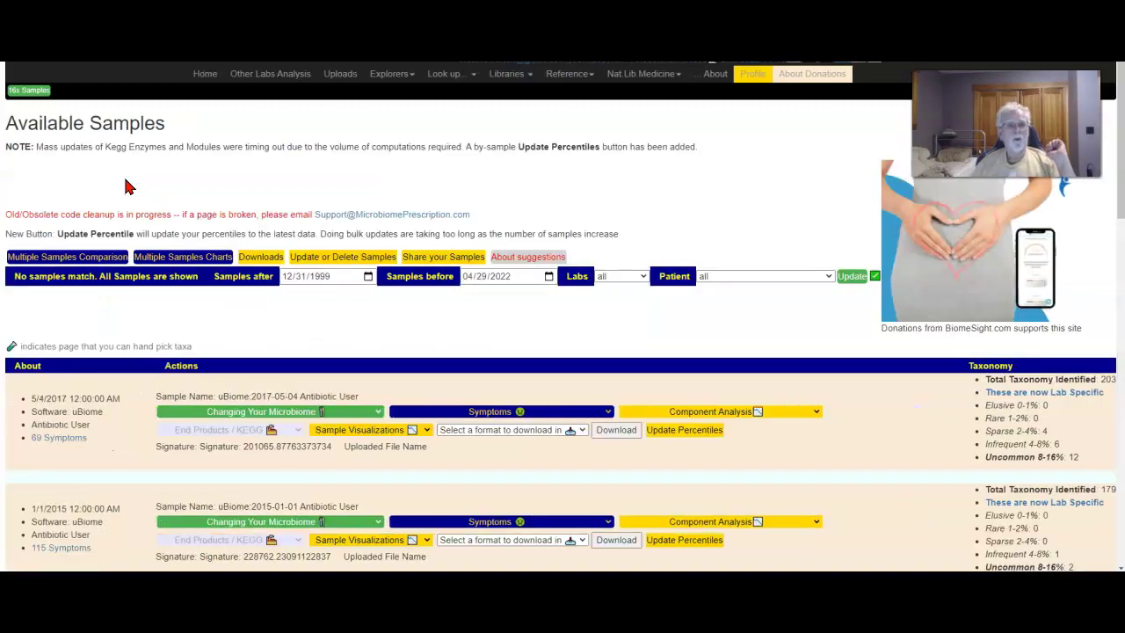
- View the list of hand-picked bacteria for the Thryve:2021-03-09 GJ3EP_abundance_profile.csv sample
scroll(435, 275, "down", 15)
scroll(434, 275, "down", 3)
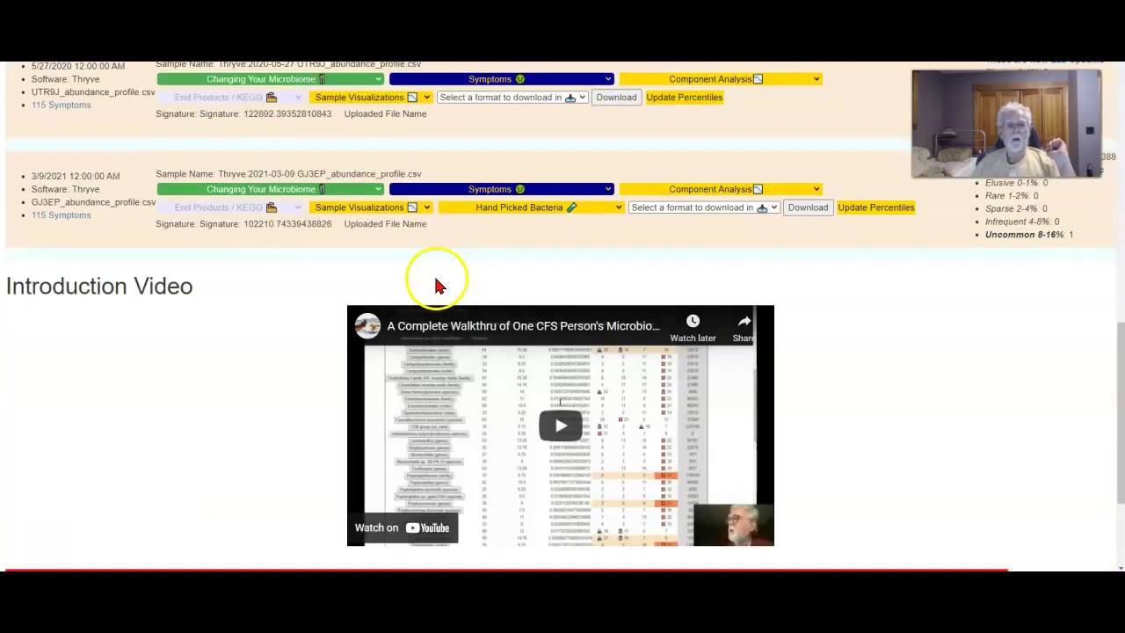
left_click(542, 214)
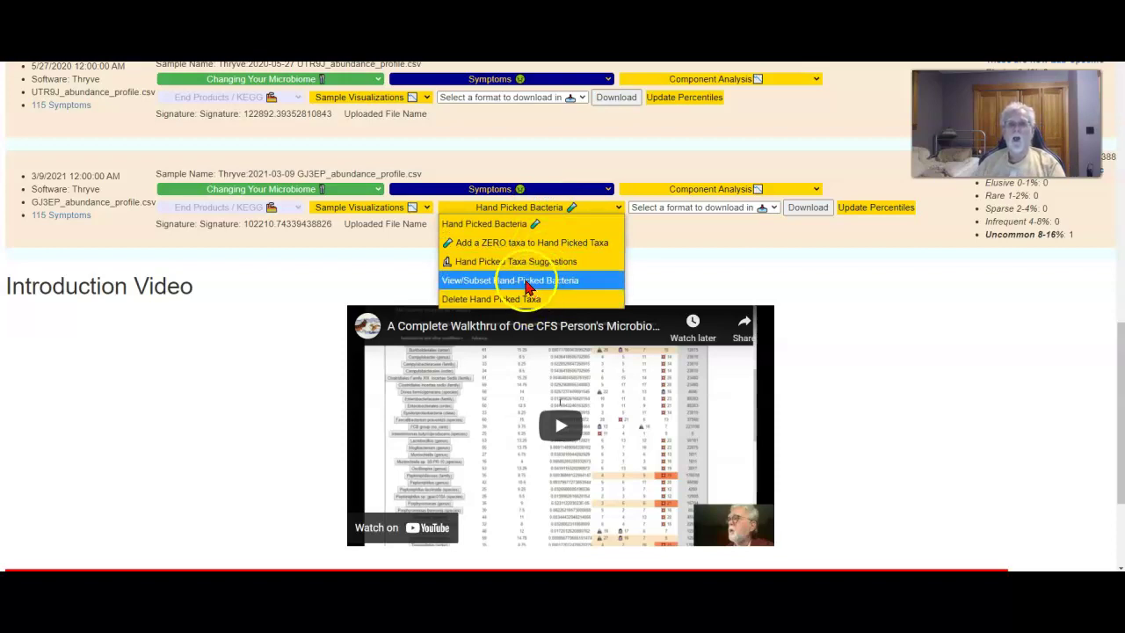
left_click(527, 281)
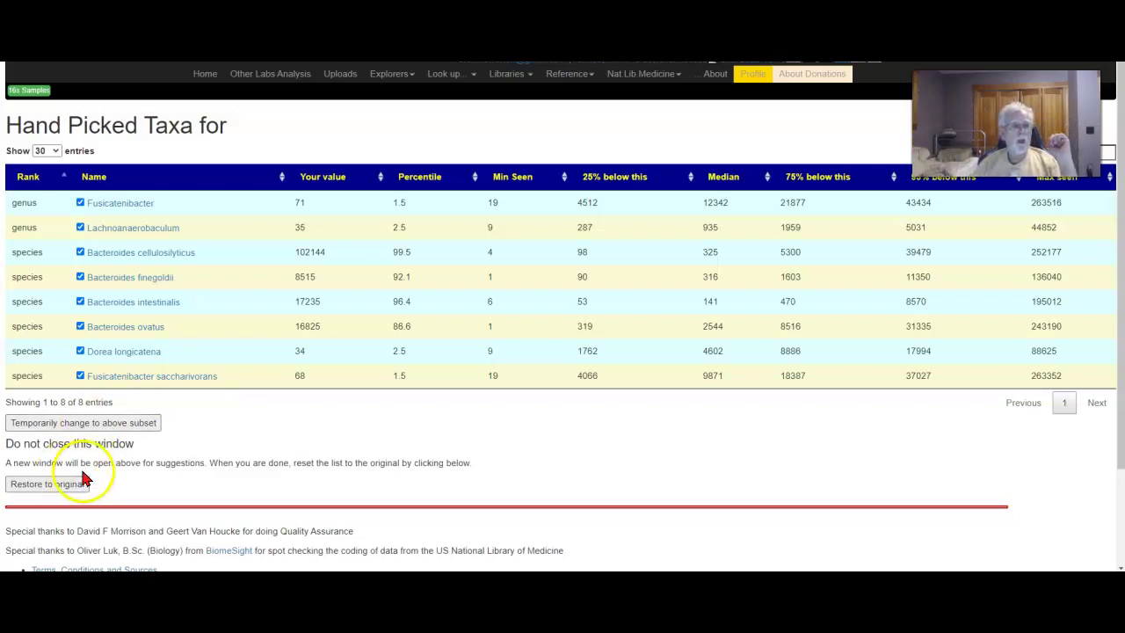
- Return to the samples and open Hand Picked Taxa Suggestions for the Thryve:2021-03-09 sample
left_click(29, 90)
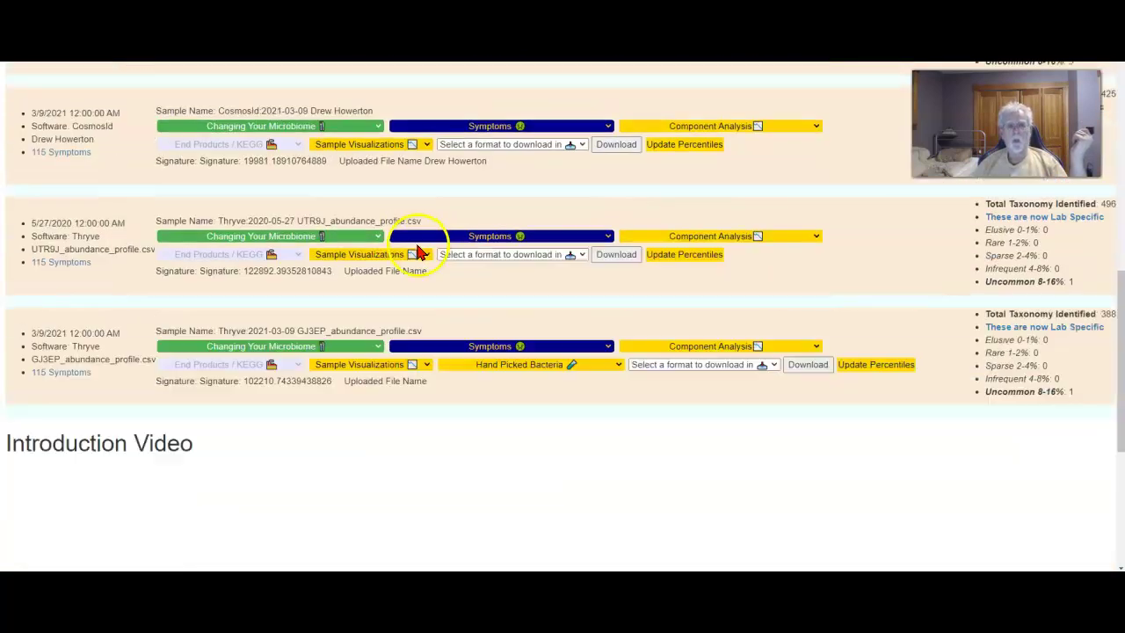
left_click(533, 365)
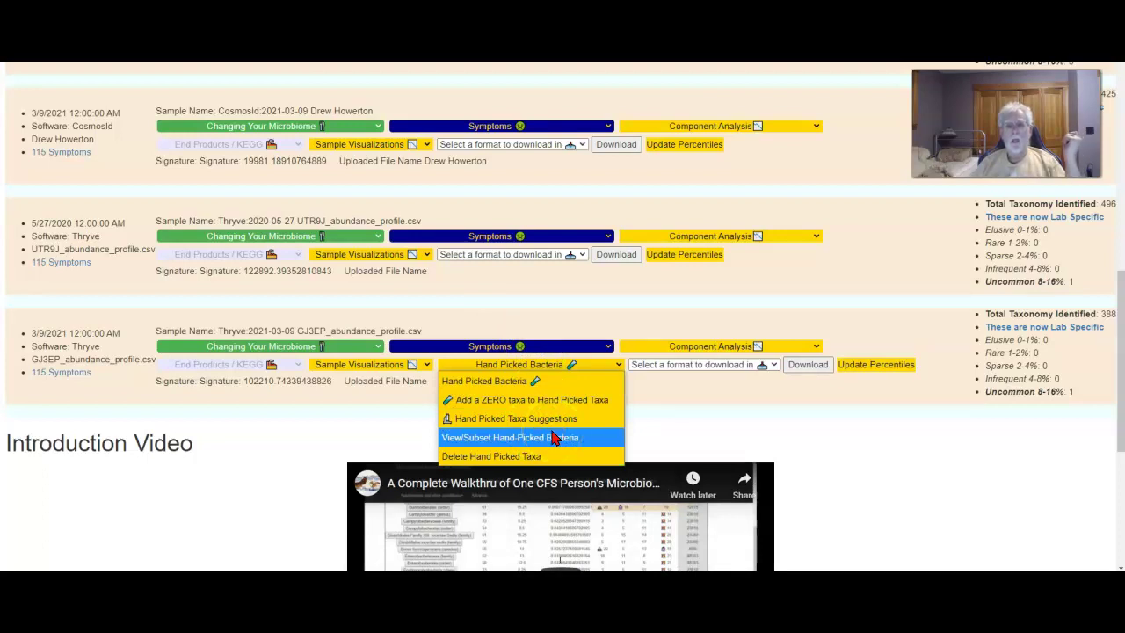
left_click(551, 420)
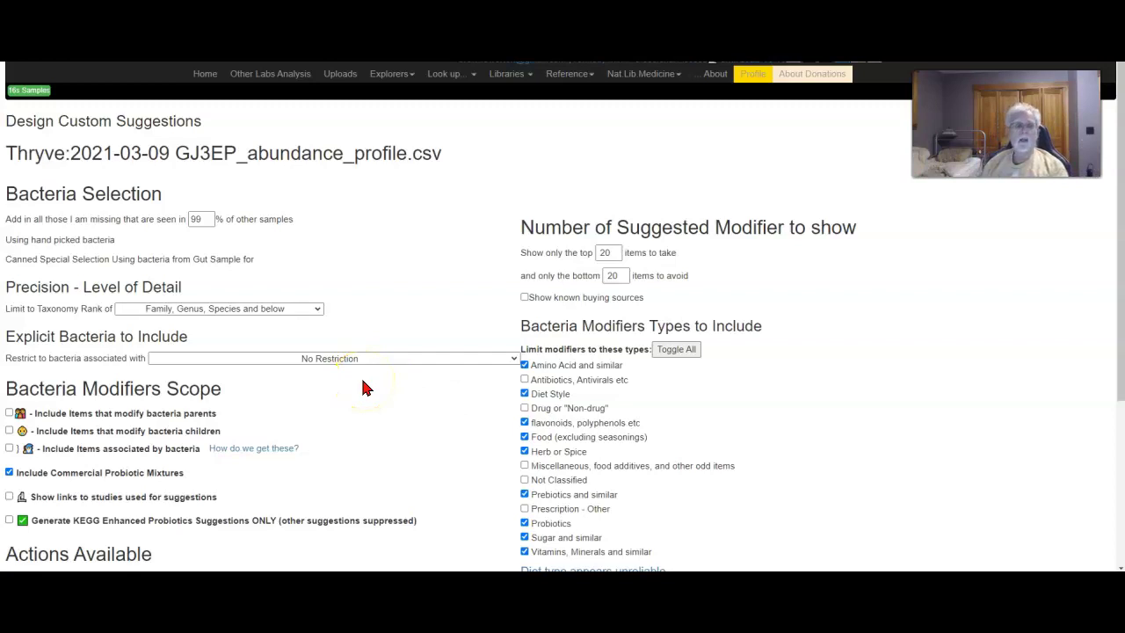
left_click(283, 432)
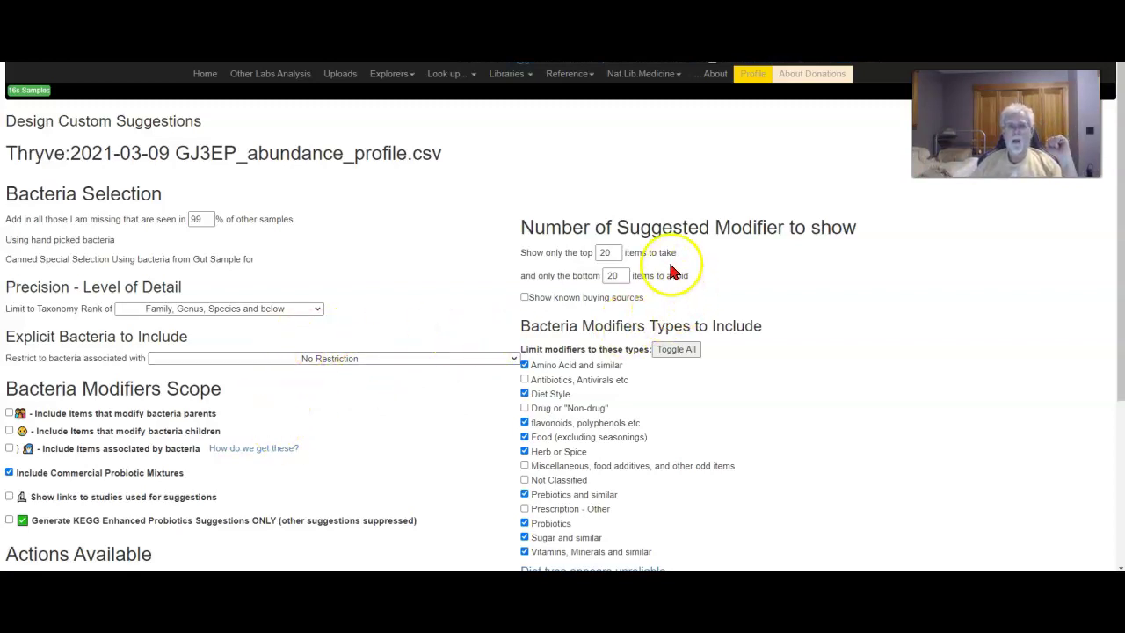
- Generate the hand-picked suggestions with Miscellaneous and Not Classified modifiers included and links to the studies used shown
scroll(819, 347, "down", 3)
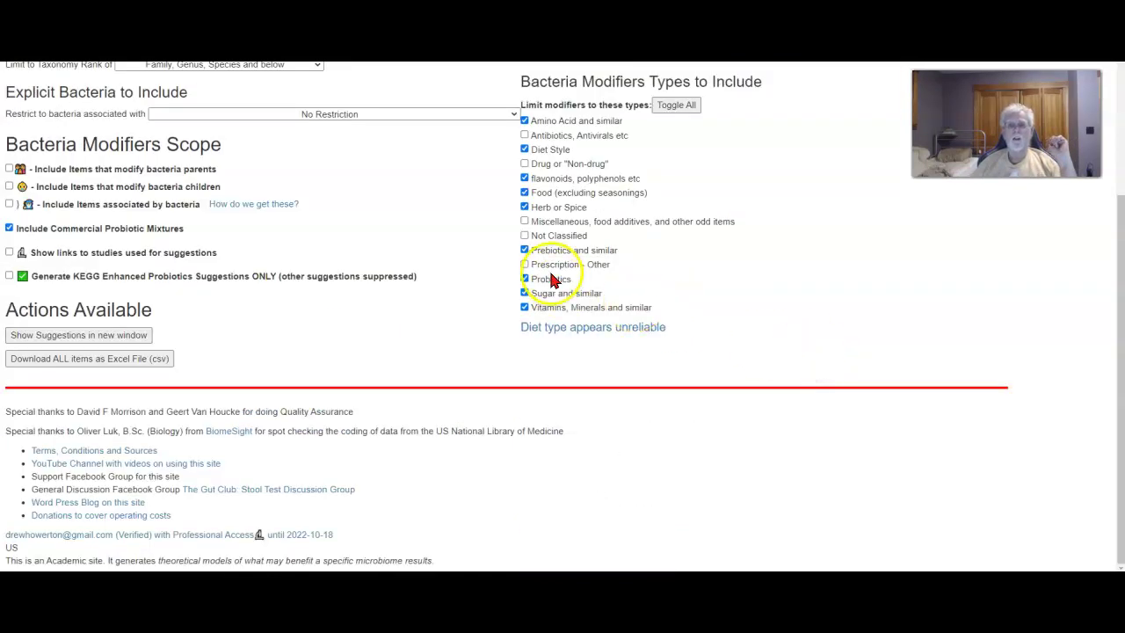
left_click(525, 221)
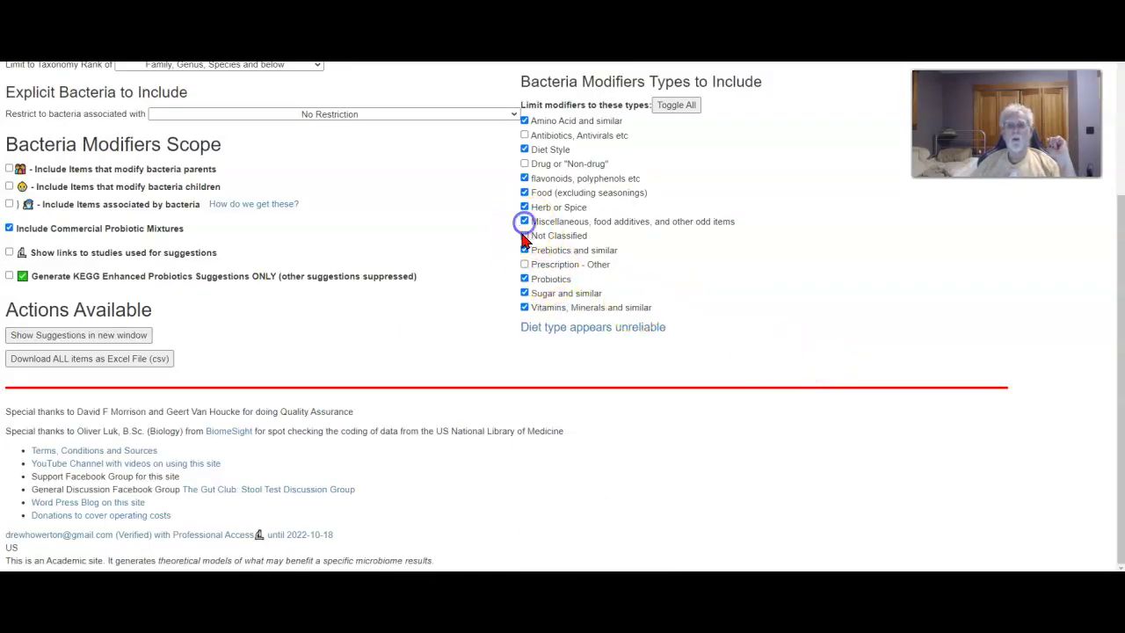
left_click(525, 235)
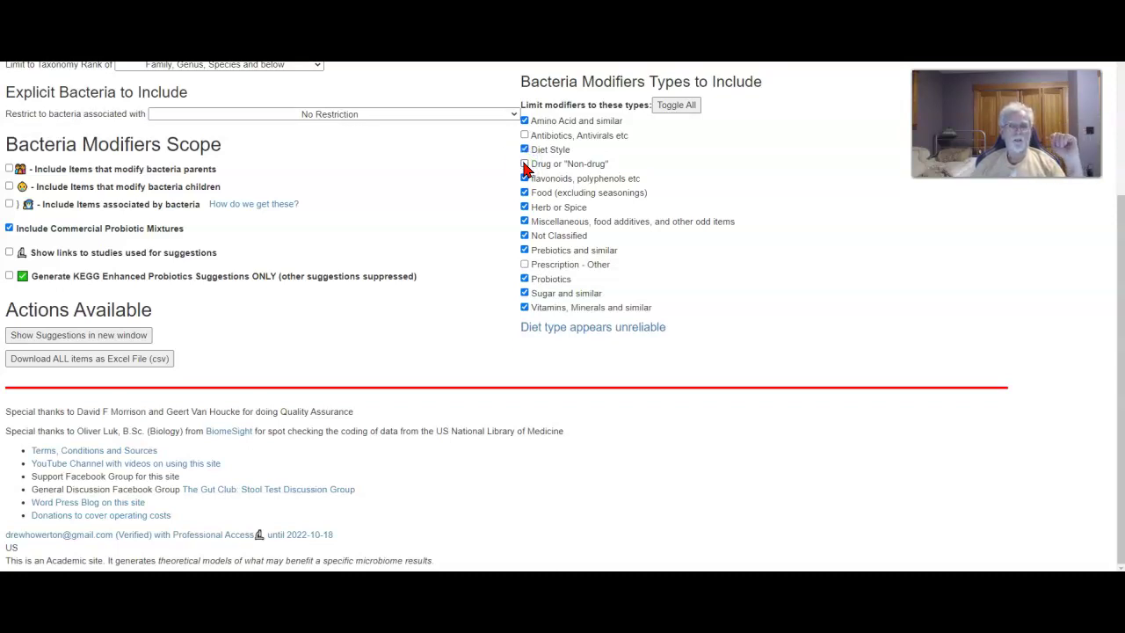
left_click(9, 253)
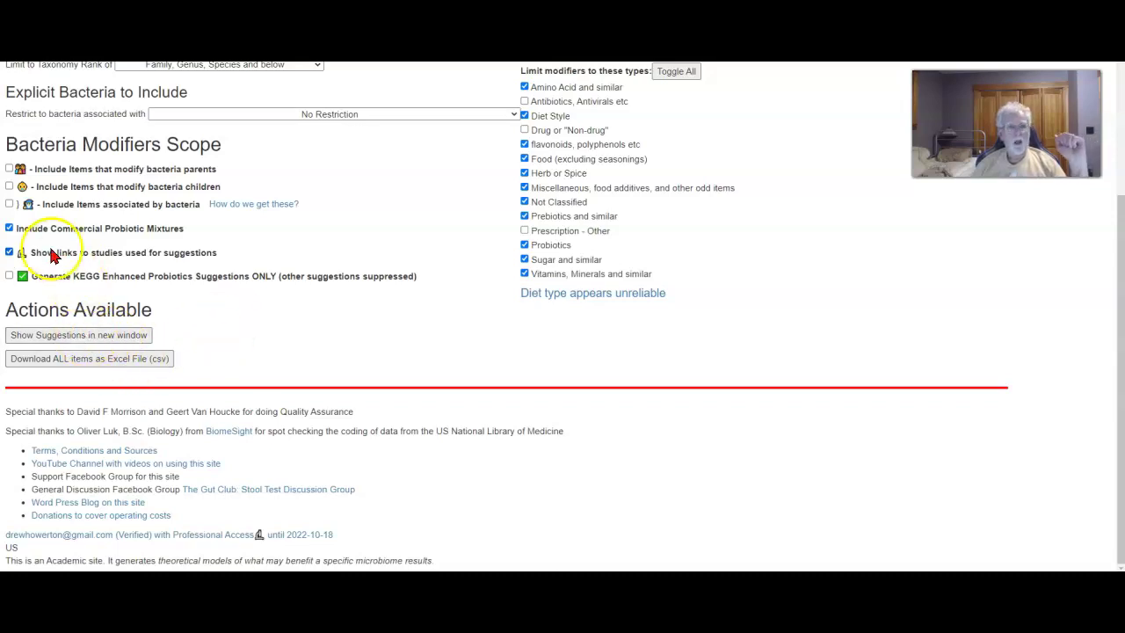
left_click(91, 341)
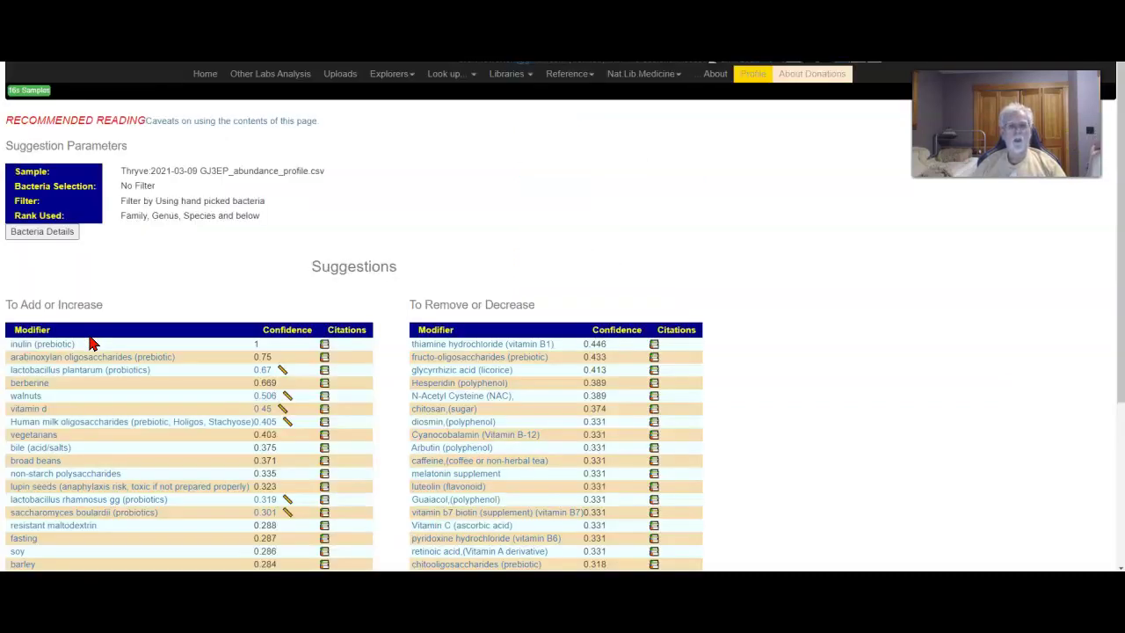
- Examine the modifiers to add or remove and the positive and negative impact of commercial probiotics
scroll(545, 246, "down", 3)
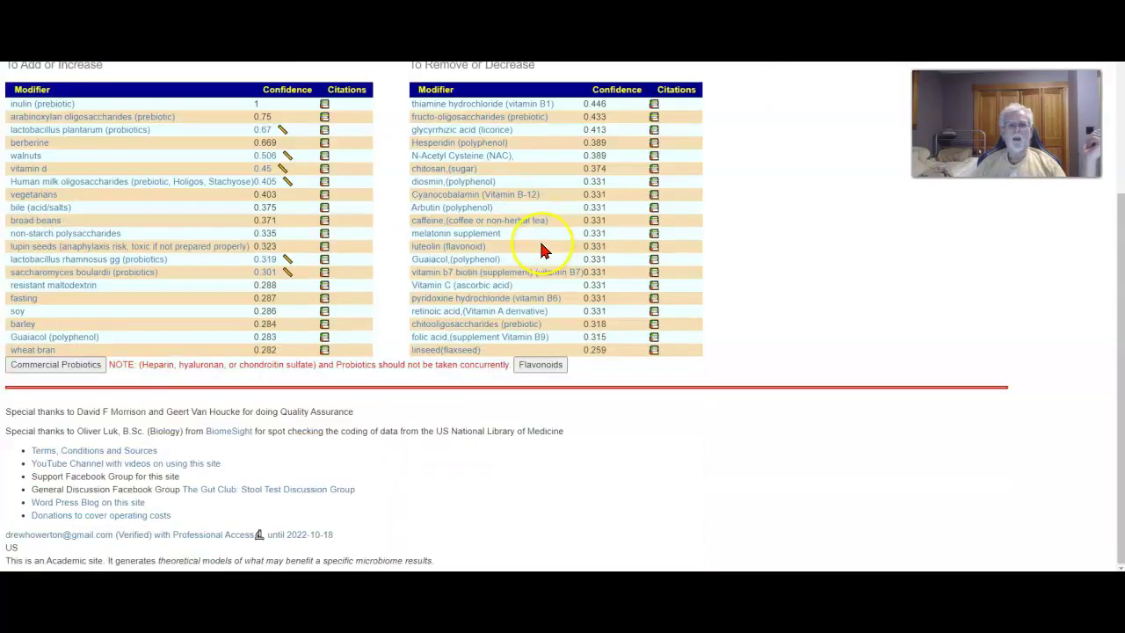
scroll(543, 250, "up", 3)
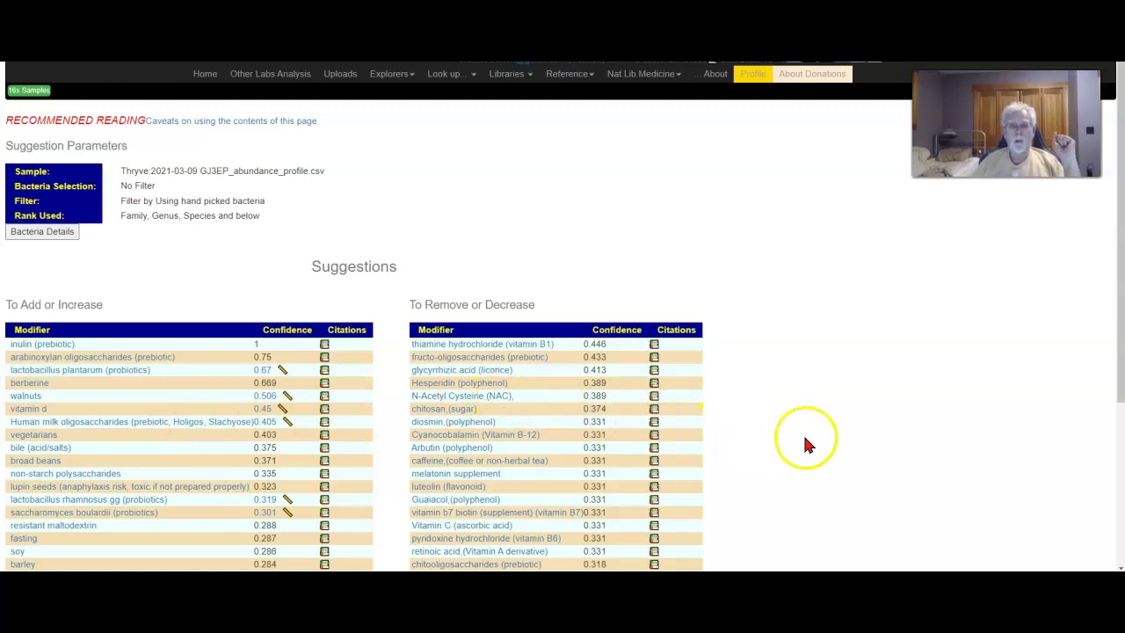
scroll(799, 439, "down", 4)
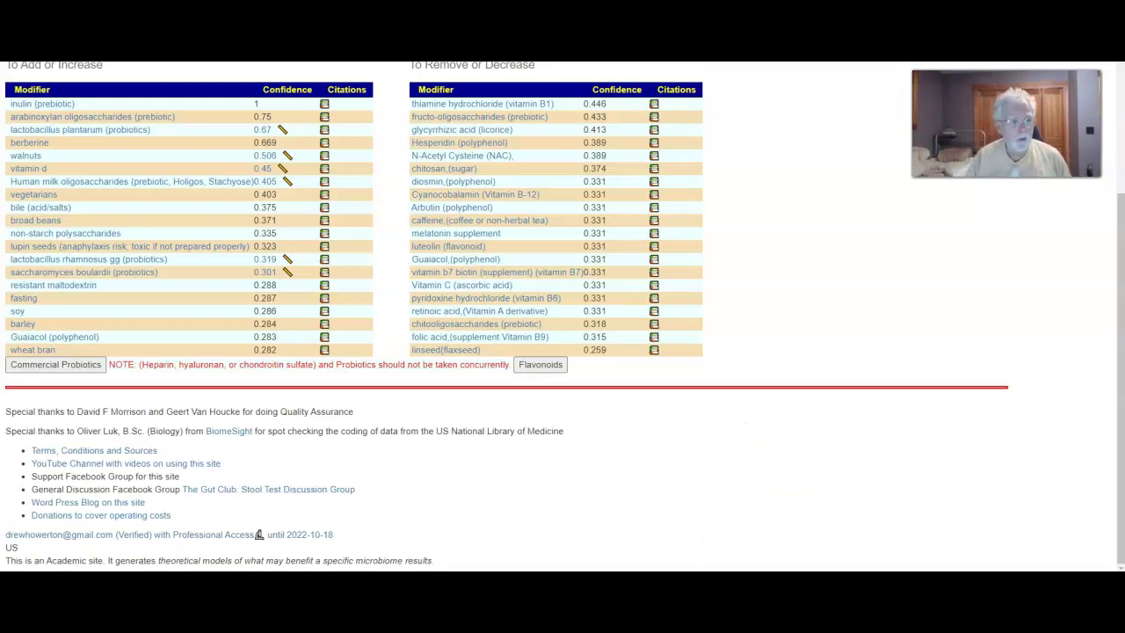
left_click(56, 363)
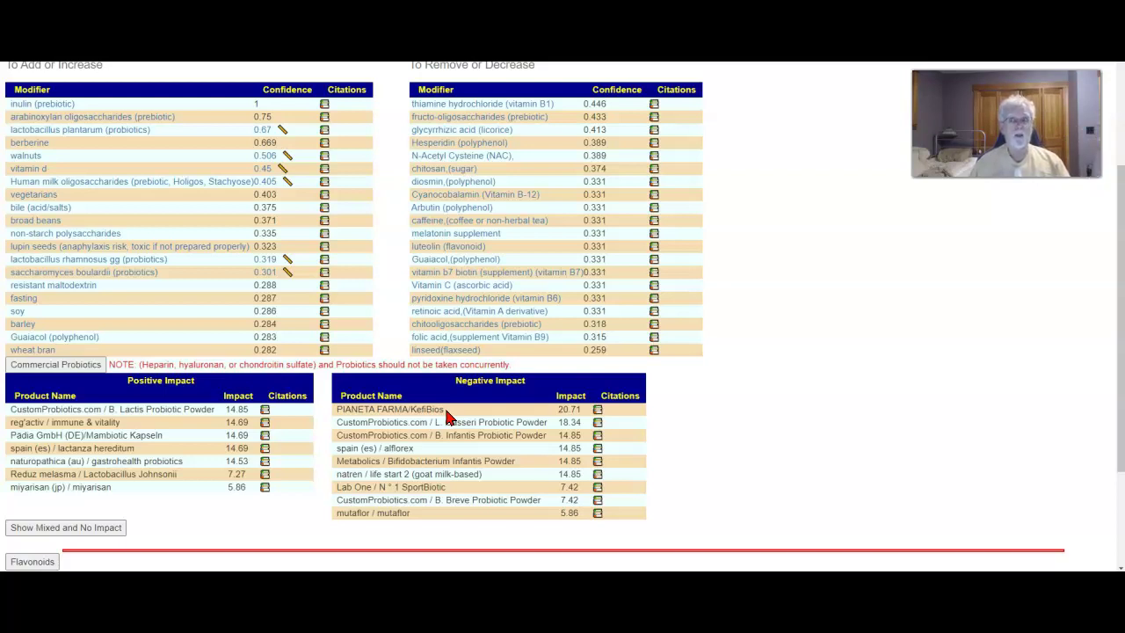
left_click(56, 369)
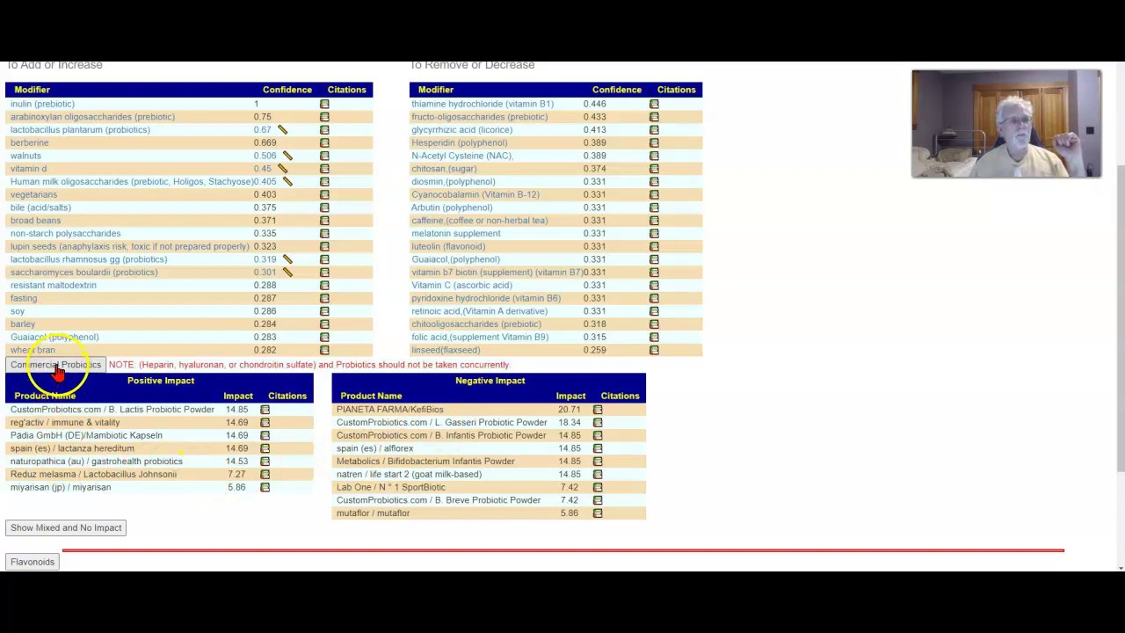
scroll(835, 402, "up", 3)
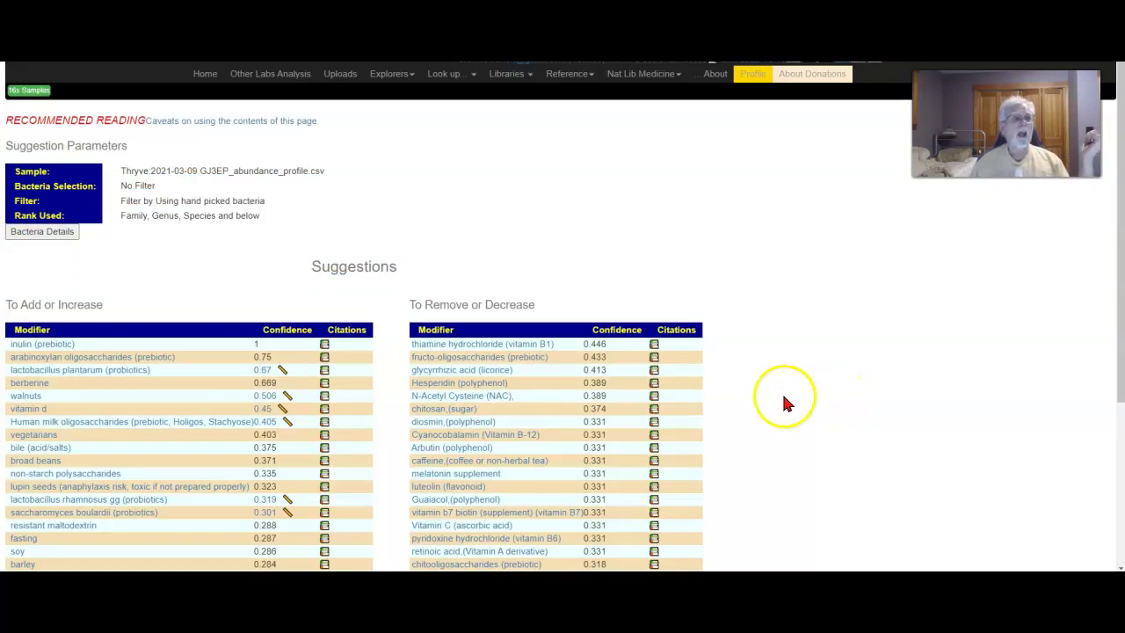
- Return to the samples and open Quick Suggestions (Jason Hawrelak) for the Thryve:2021-03-09 sample
left_click(35, 99)
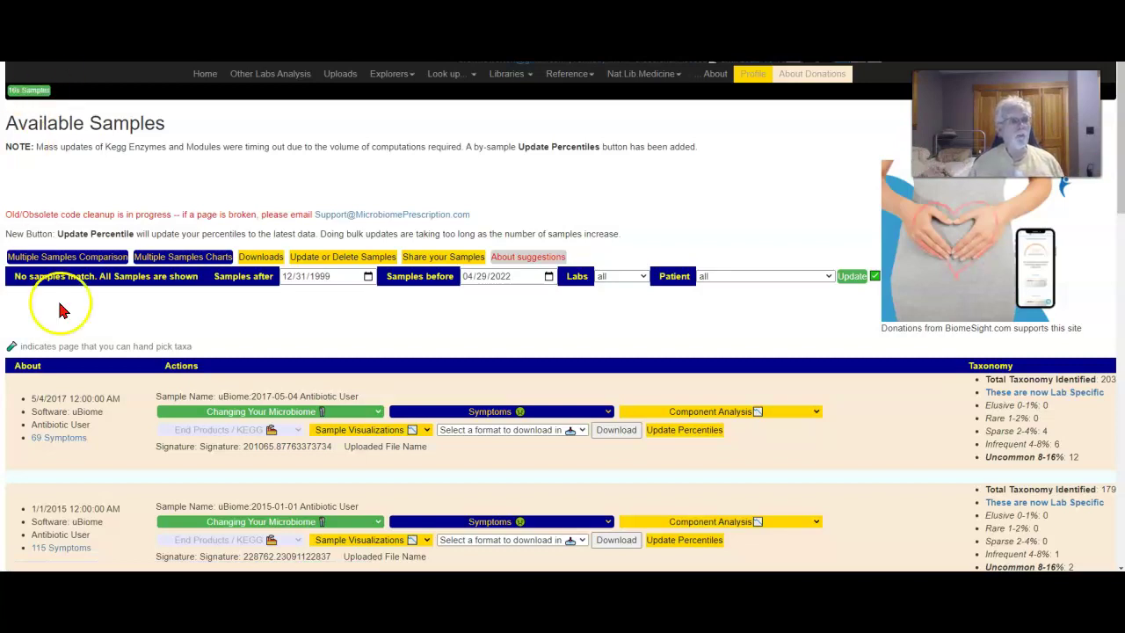
scroll(158, 336, "down", 15)
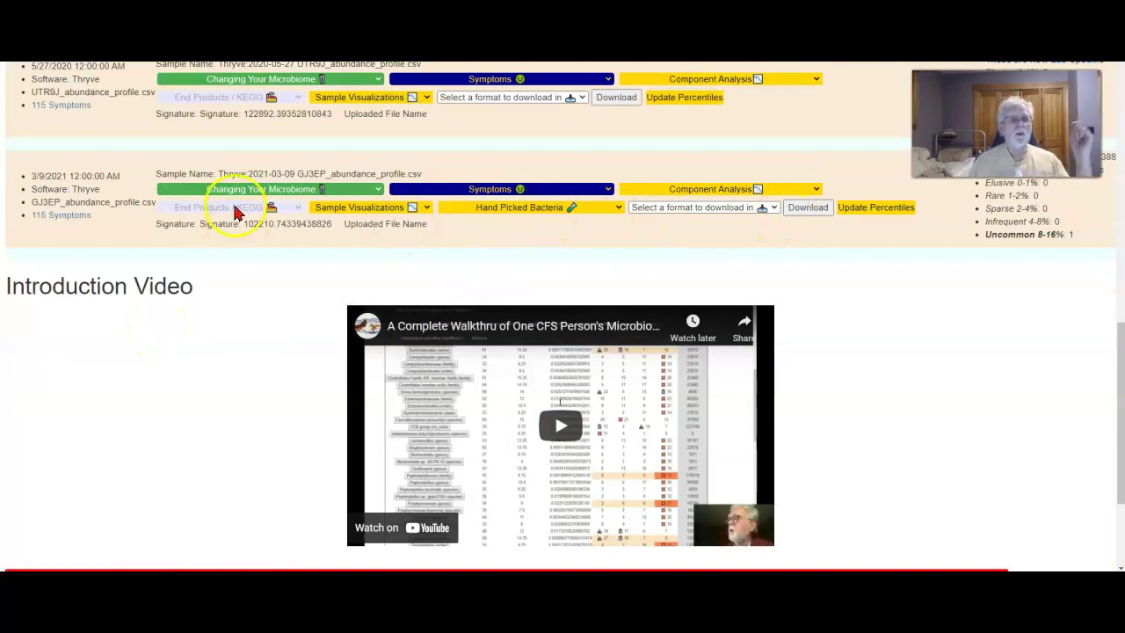
left_click(210, 189)
left_click(268, 222)
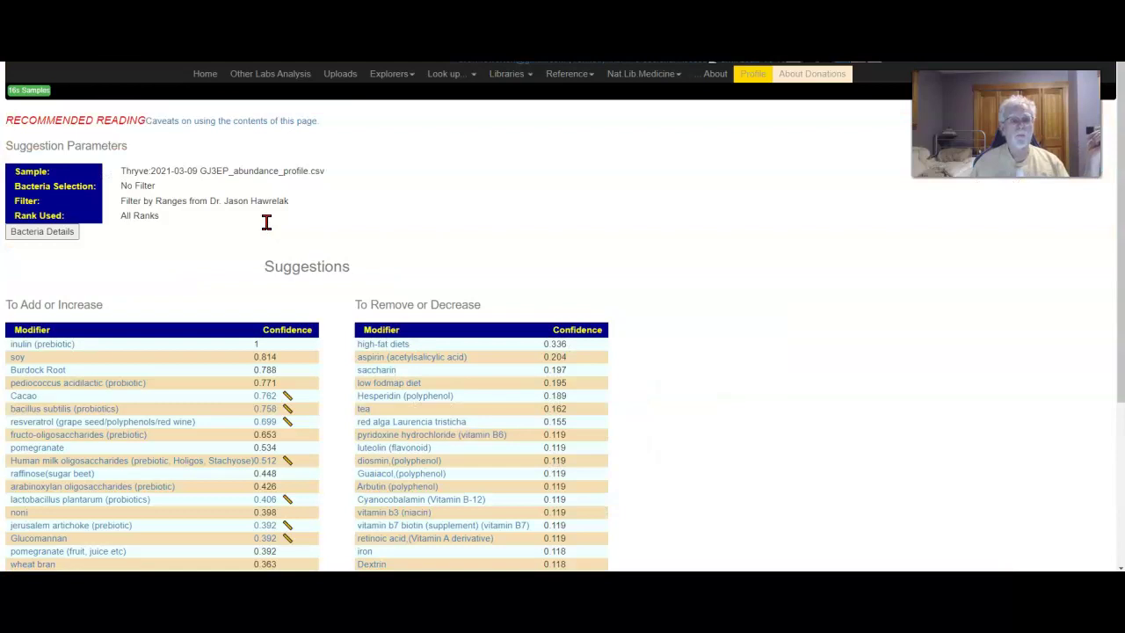
- Go back to the samples, reopen the Jason Hawrelak quick suggestions for the Thryve:2021-03-09 sample and examine both modifier lists
left_click(31, 90)
scroll(317, 169, "down", 15)
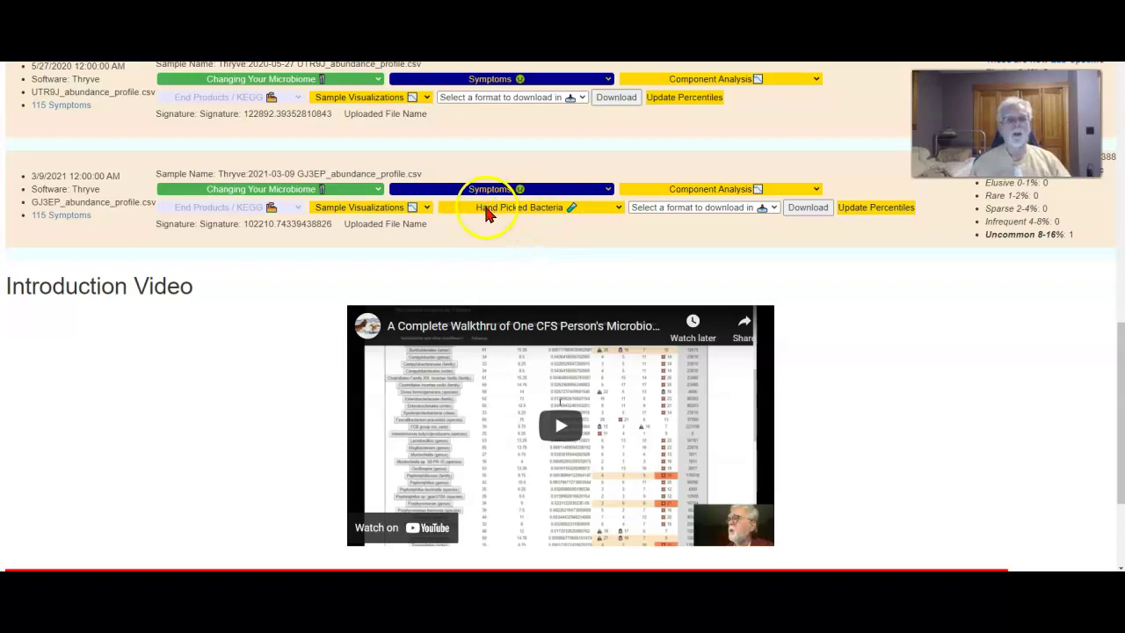
left_click(355, 193)
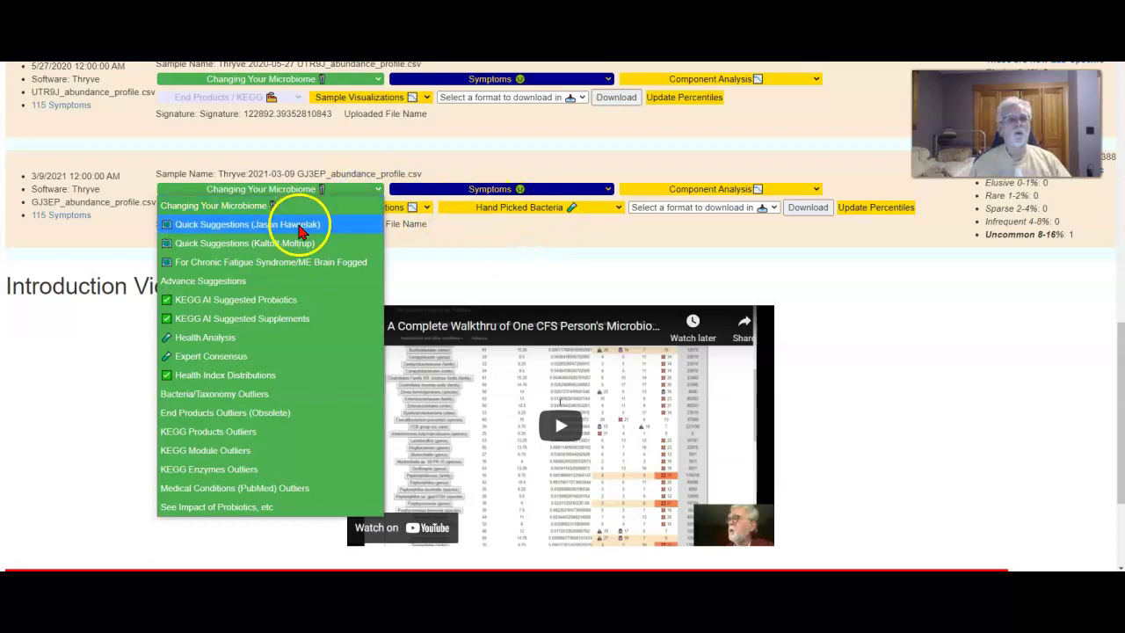
left_click(297, 222)
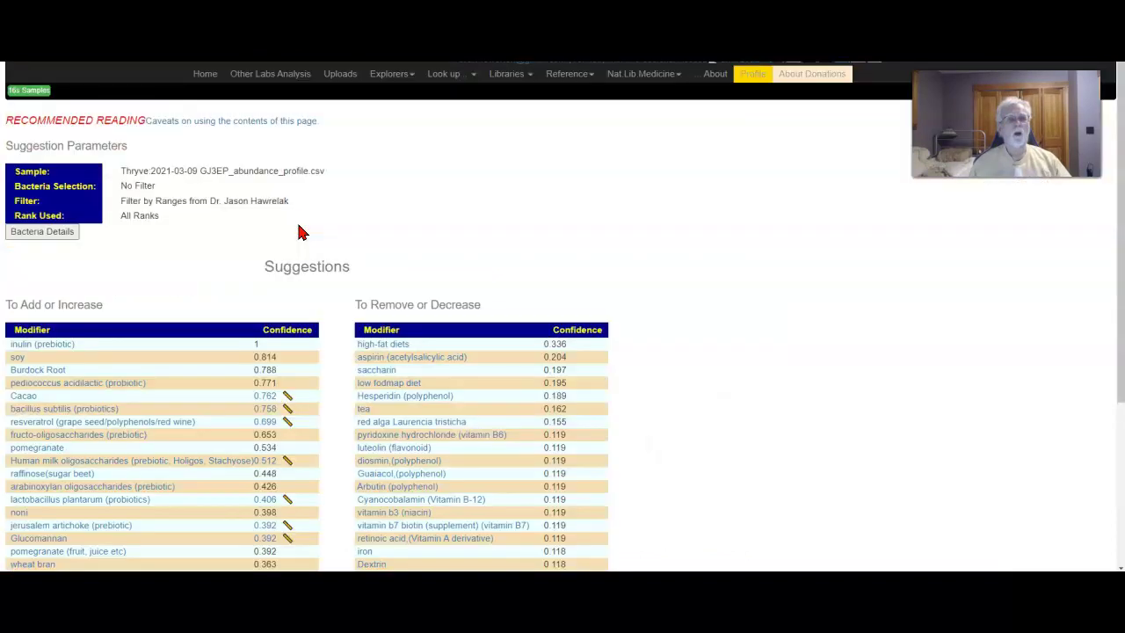
scroll(314, 224, "down", 3)
scroll(317, 229, "up", 3)
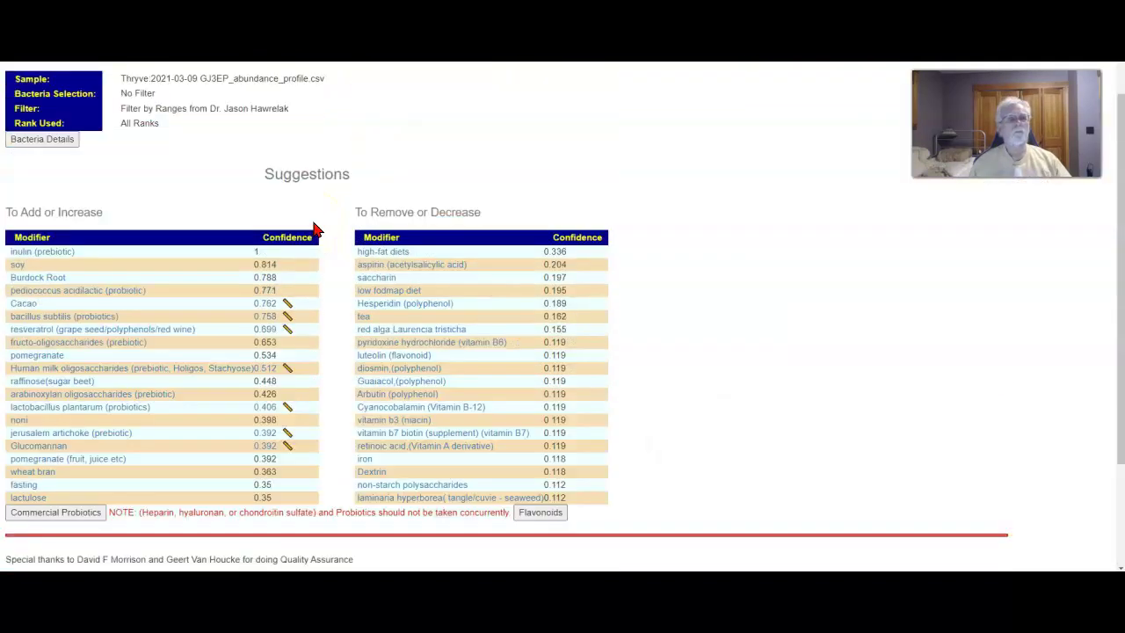
- Return to the samples and look over the download formats offered for the Thryve:2021-03-09 sample
left_click(29, 91)
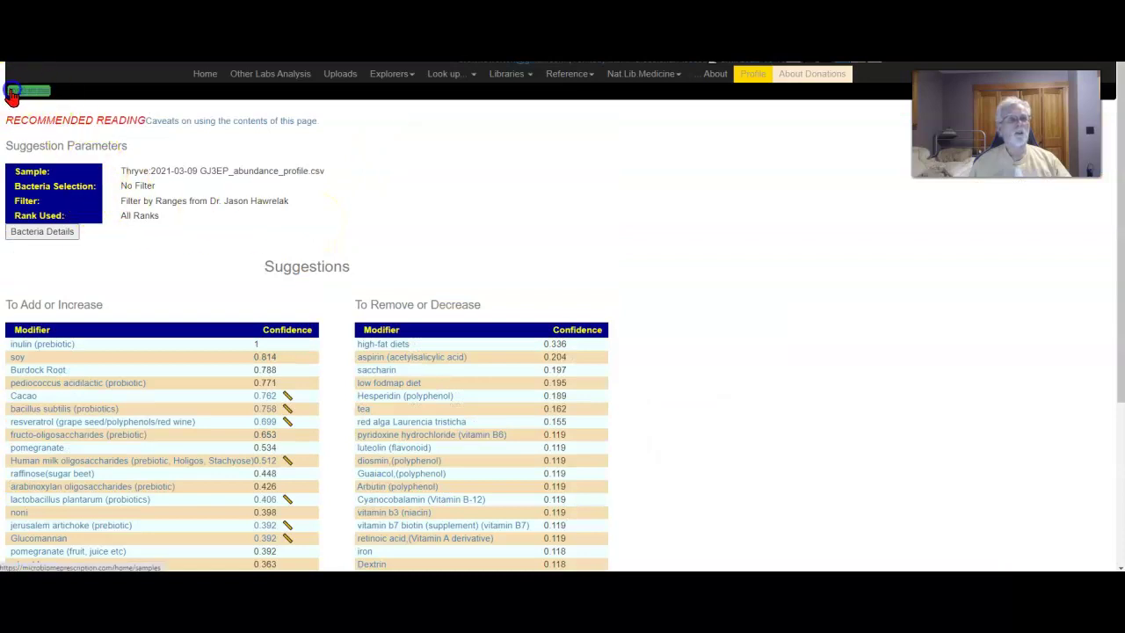
scroll(530, 307, "down", 5)
scroll(530, 307, "down", 3)
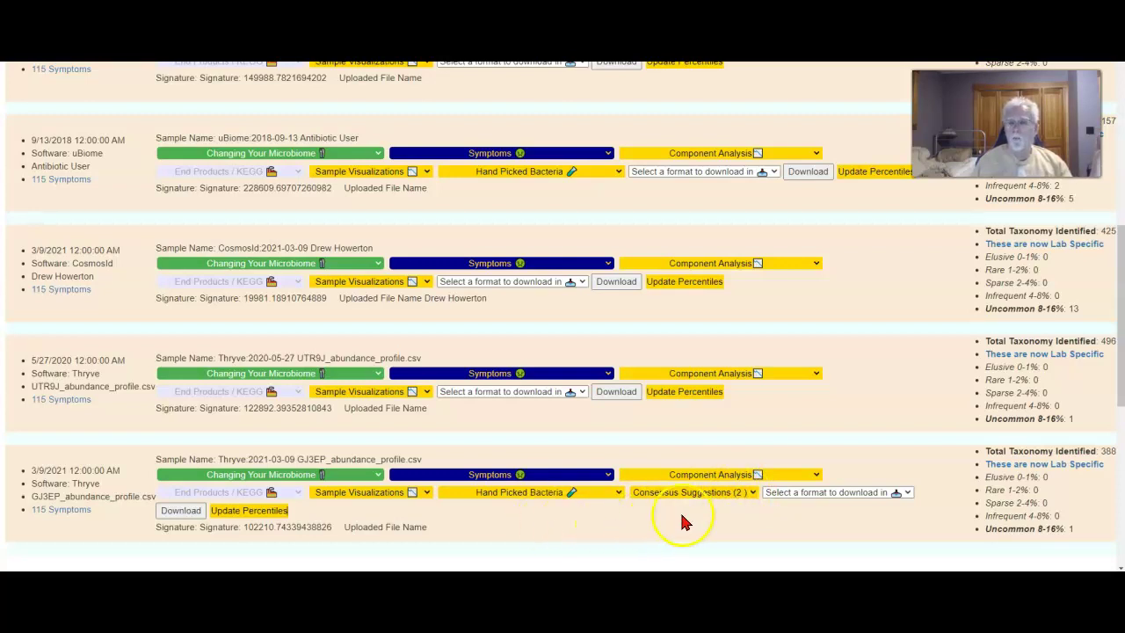
left_click(802, 493)
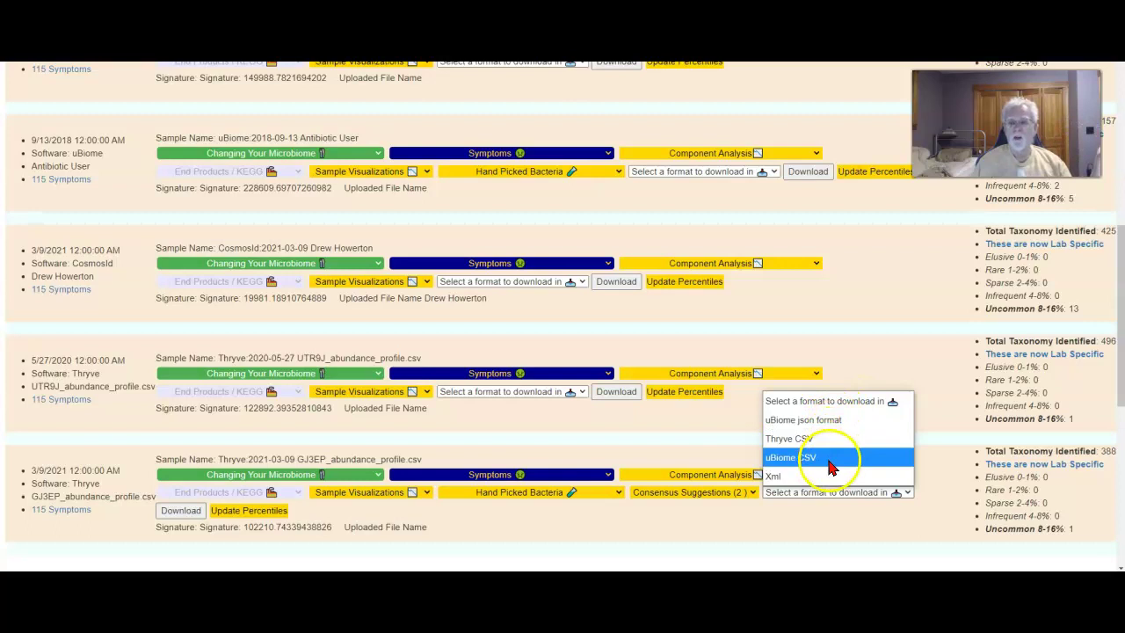
left_click(691, 531)
left_click(791, 494)
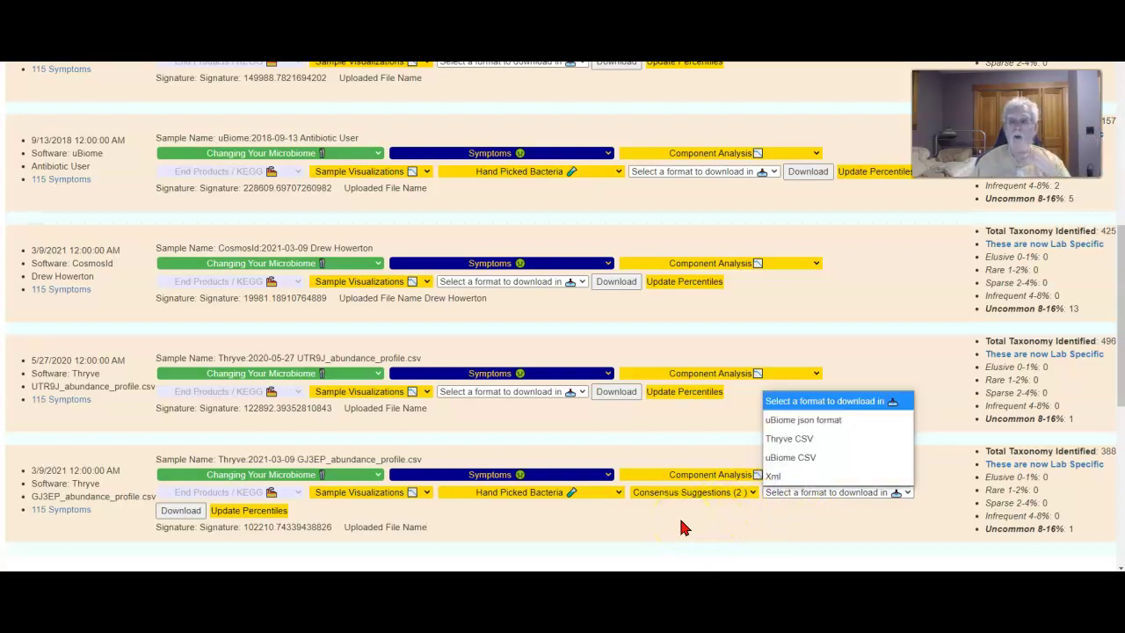
left_click(795, 441)
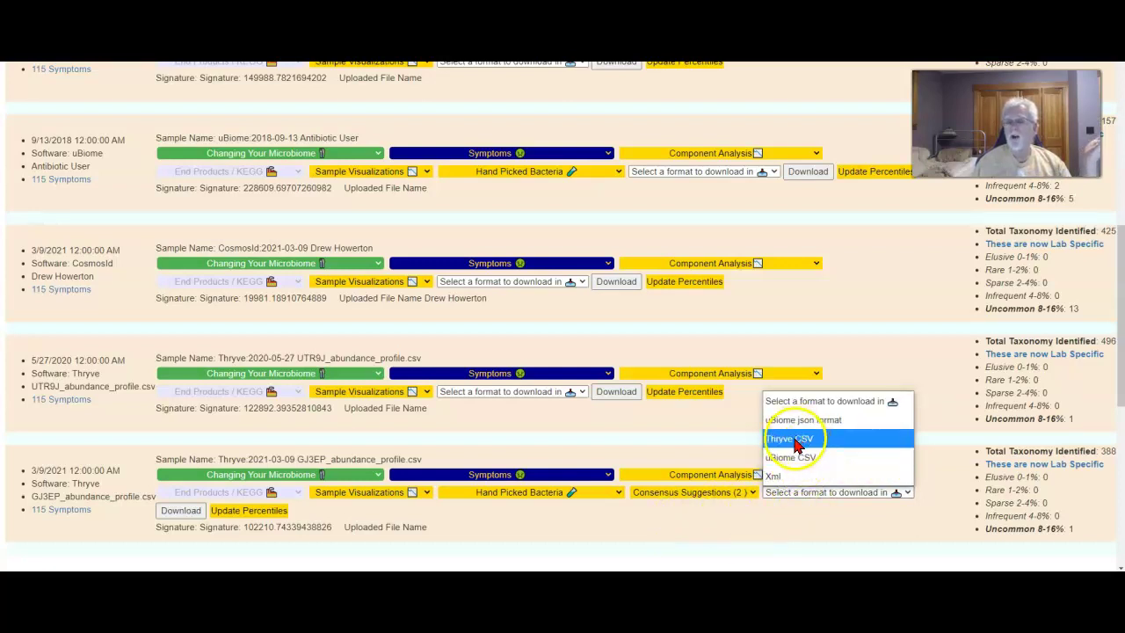
left_click(503, 530)
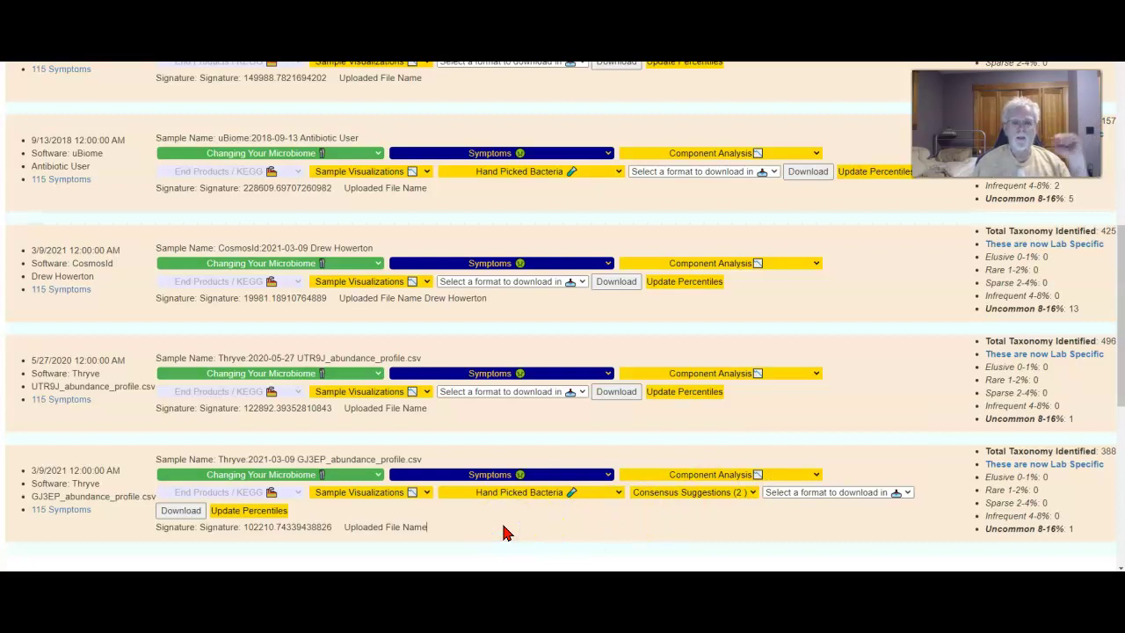
- Open the Probable Symptoms from Bacteria report for the Thryve:2021-03-09 sample
left_click(485, 475)
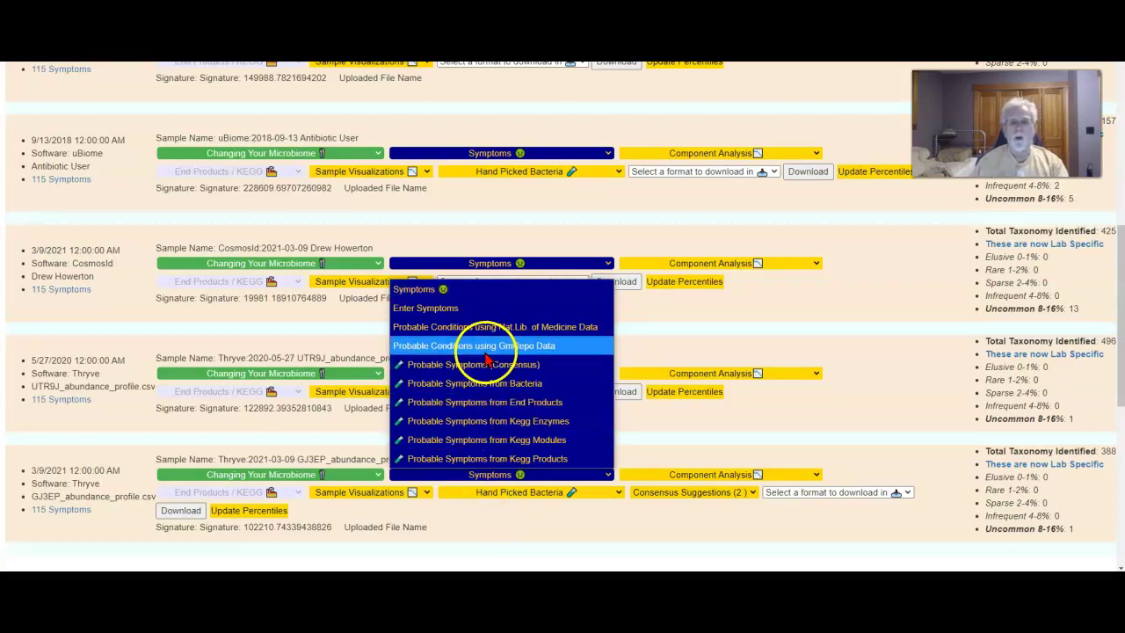
left_click(508, 387)
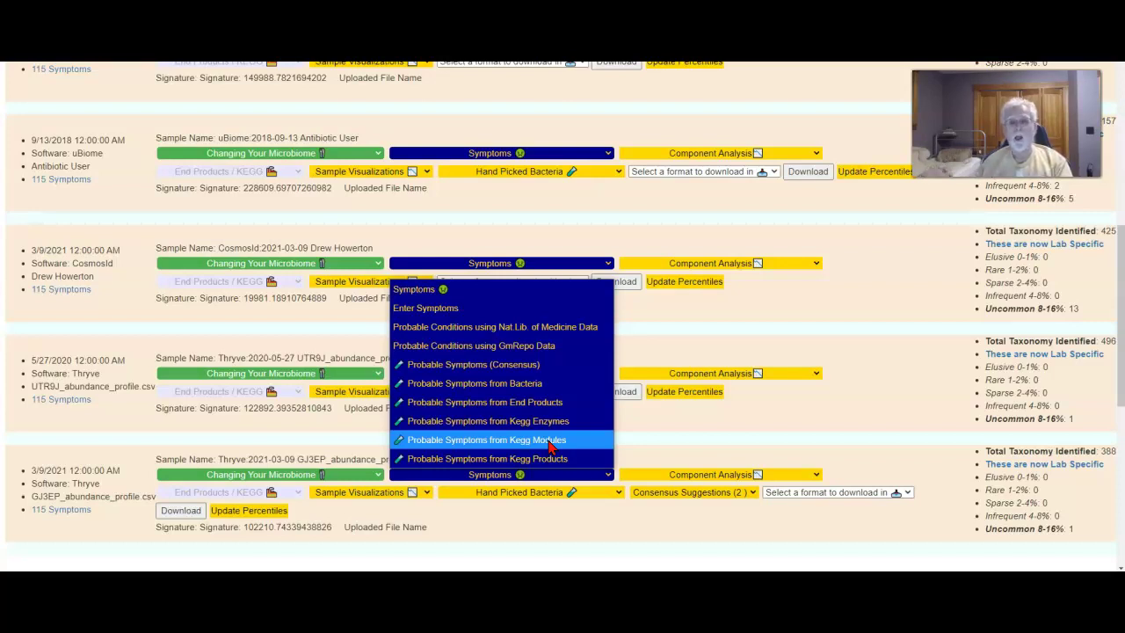
left_click(514, 369)
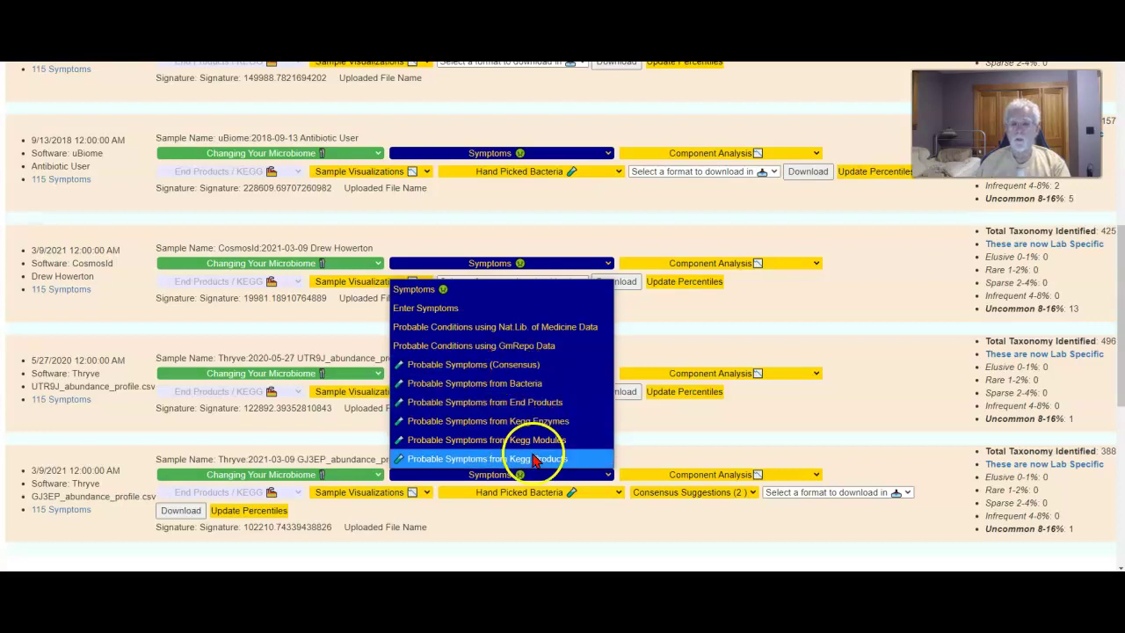
left_click(510, 387)
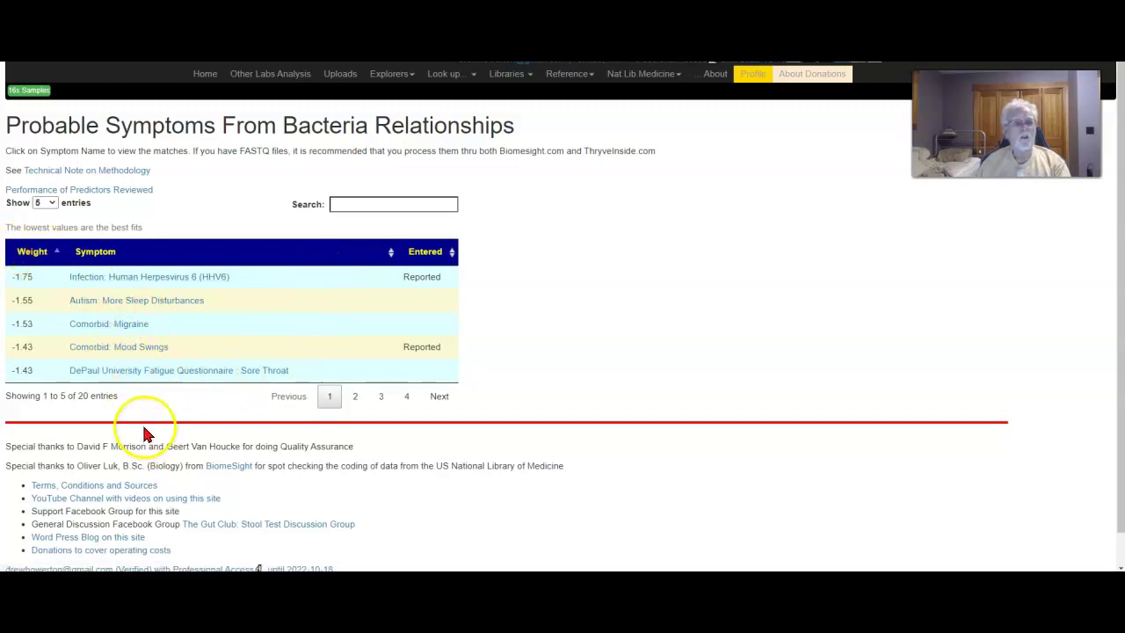
- Sort the probable symptoms by weight with the lowest first, show all entries and examine which predicted symptoms are reported
left_click(33, 261)
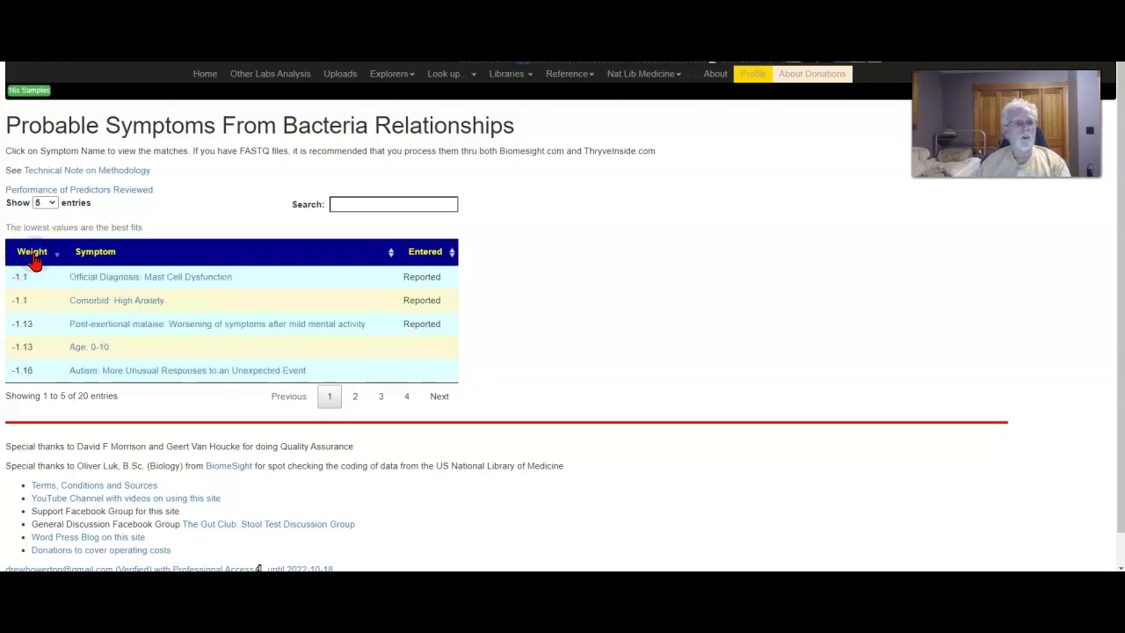
left_click(34, 254)
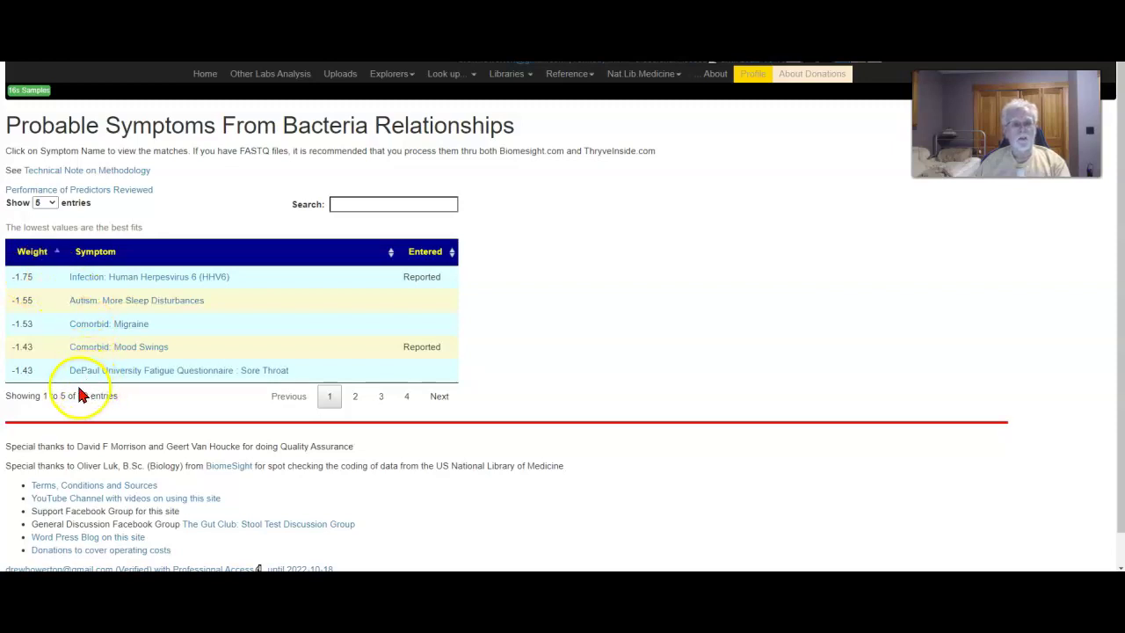
left_click(53, 205)
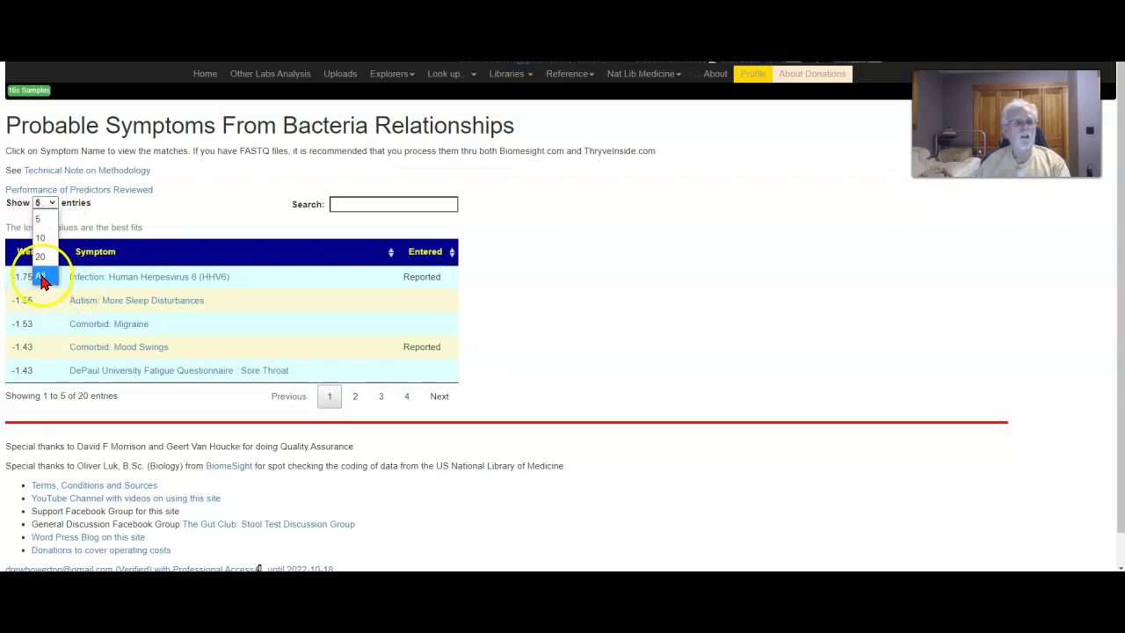
left_click(42, 276)
scroll(683, 343, "down", 5)
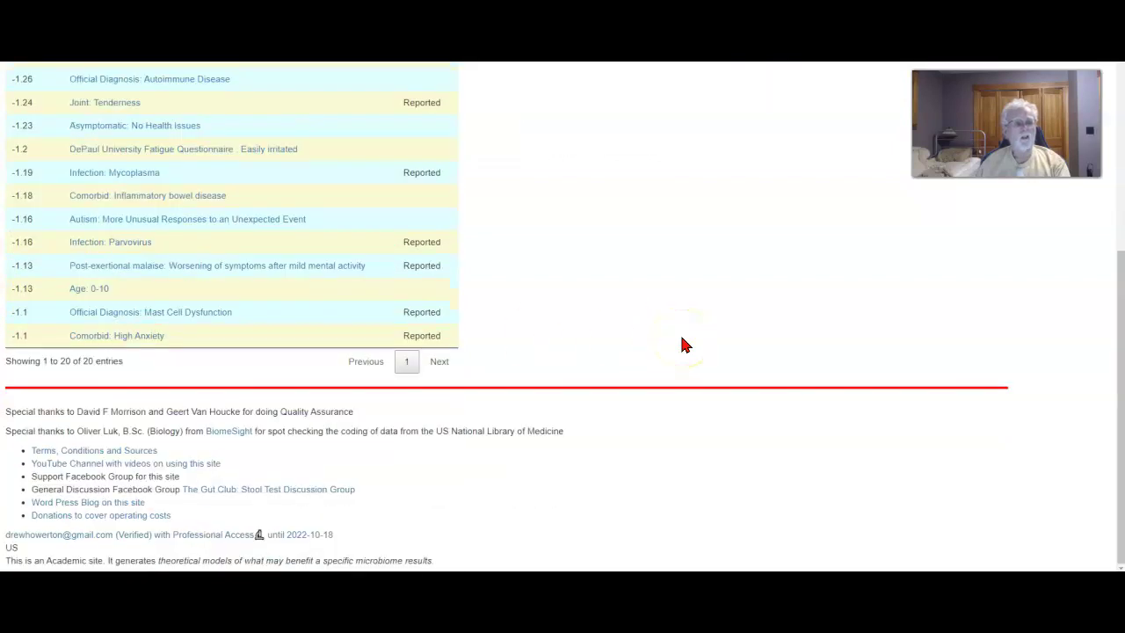
scroll(682, 344, "up", 3)
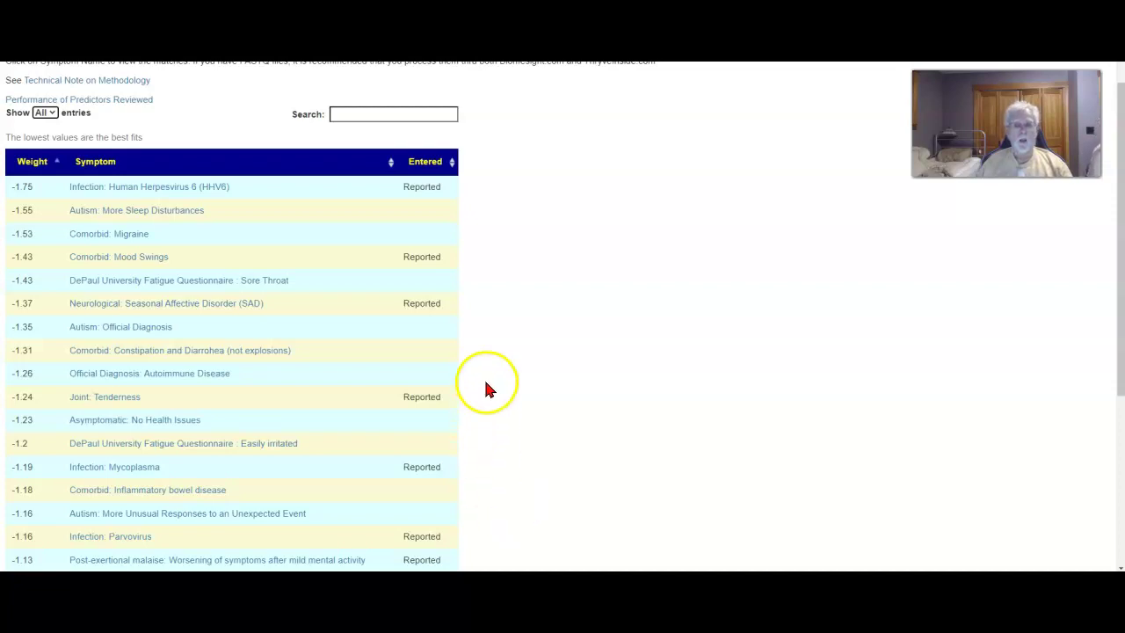
scroll(527, 390, "down", 3)
scroll(527, 397, "up", 3)
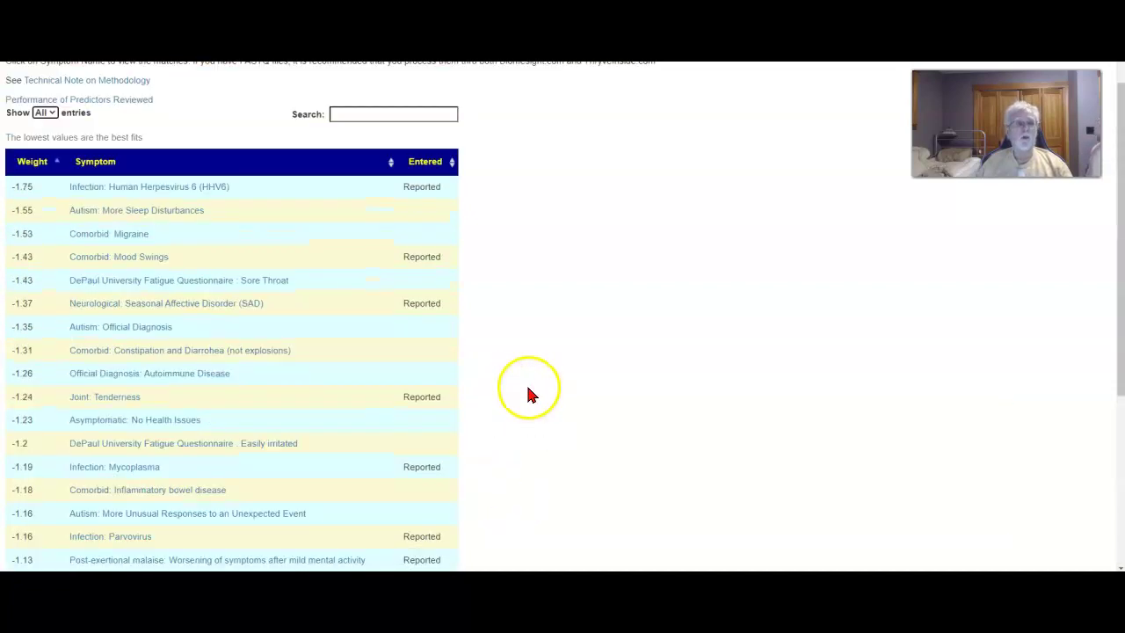
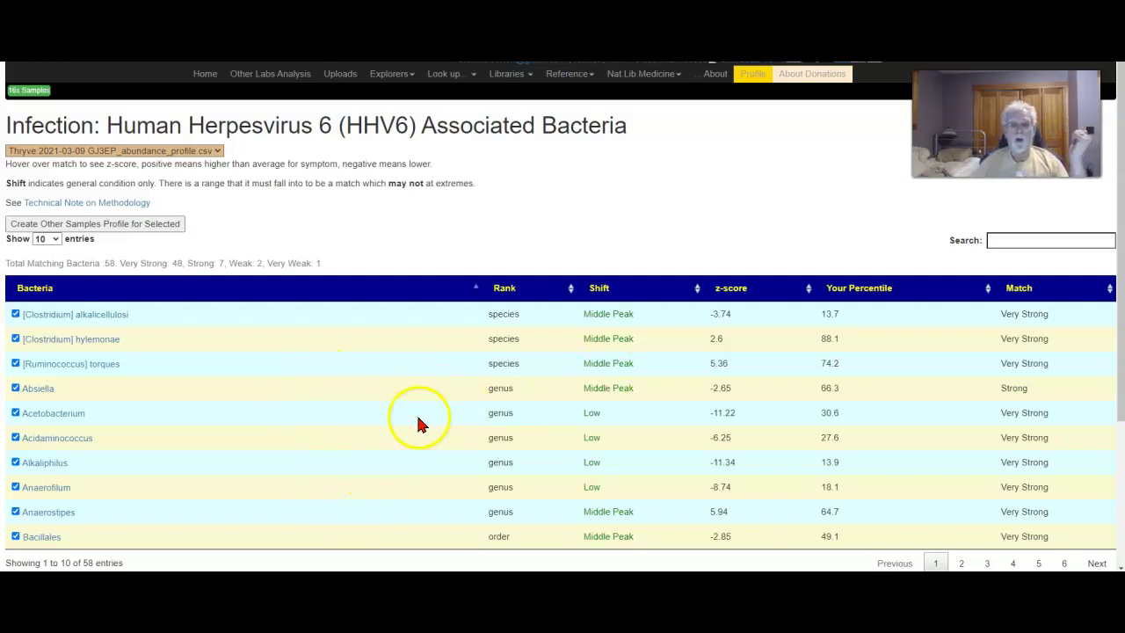
- Sort the HHV6 associated bacteria by rank and deselect the class-level Betaproteobacteria, Cytophagia and Tissierellia
scroll(376, 420, "down", 3)
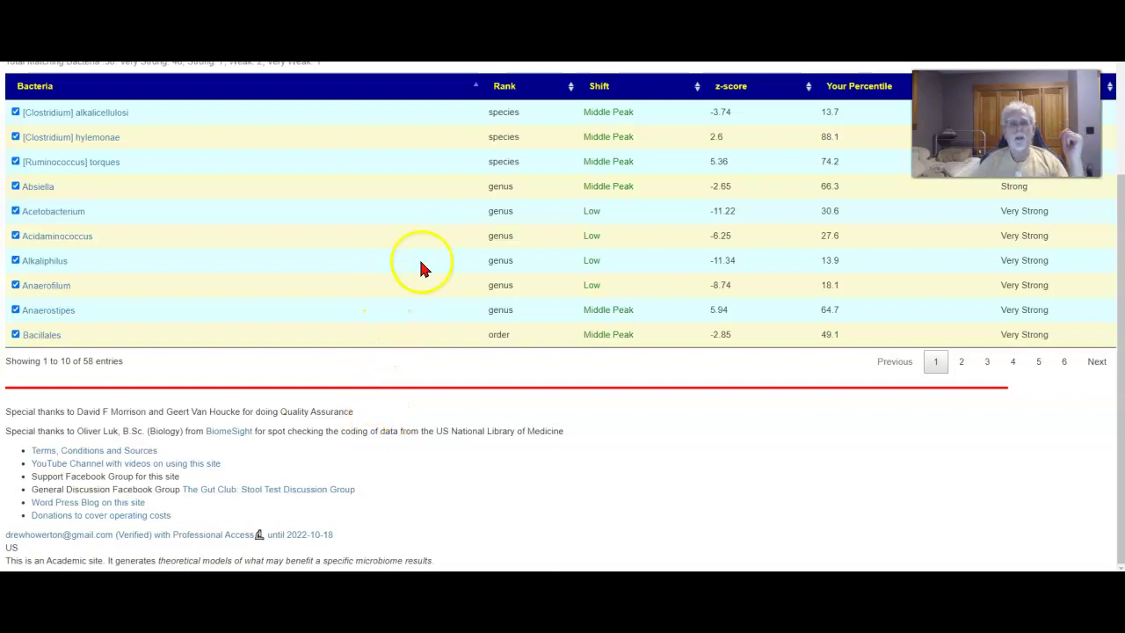
left_click(508, 90)
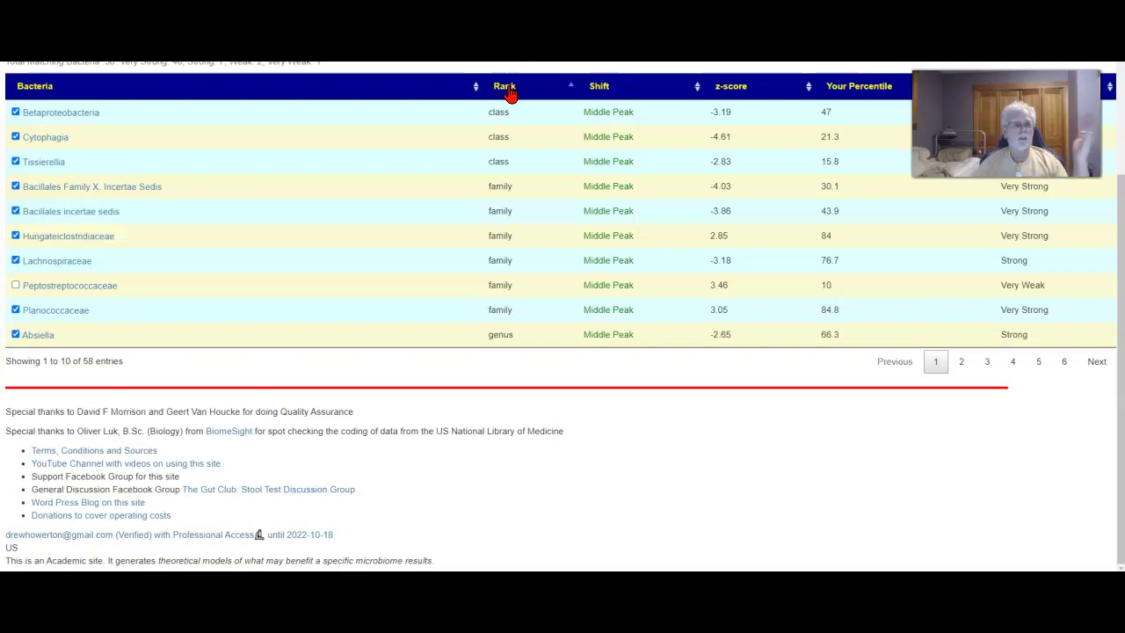
left_click(16, 163)
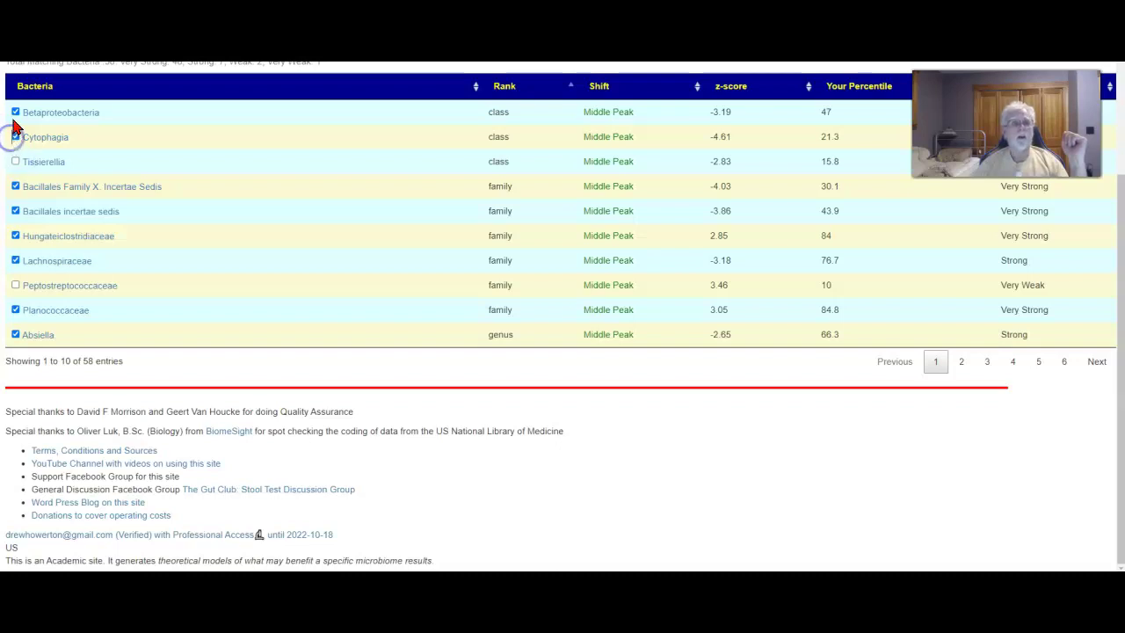
left_click(15, 112)
left_click(15, 137)
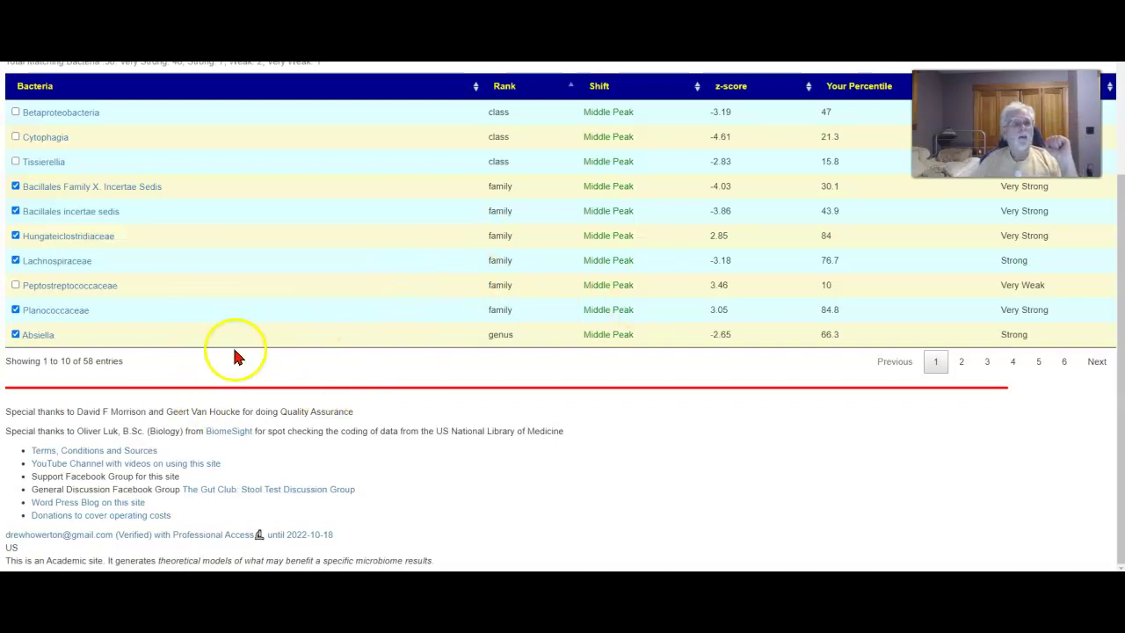
- Create a profile from the selected HHV6 bacteria and show its custom suggestions with the default modifier types and 20 items each way
scroll(231, 328, "up", 2)
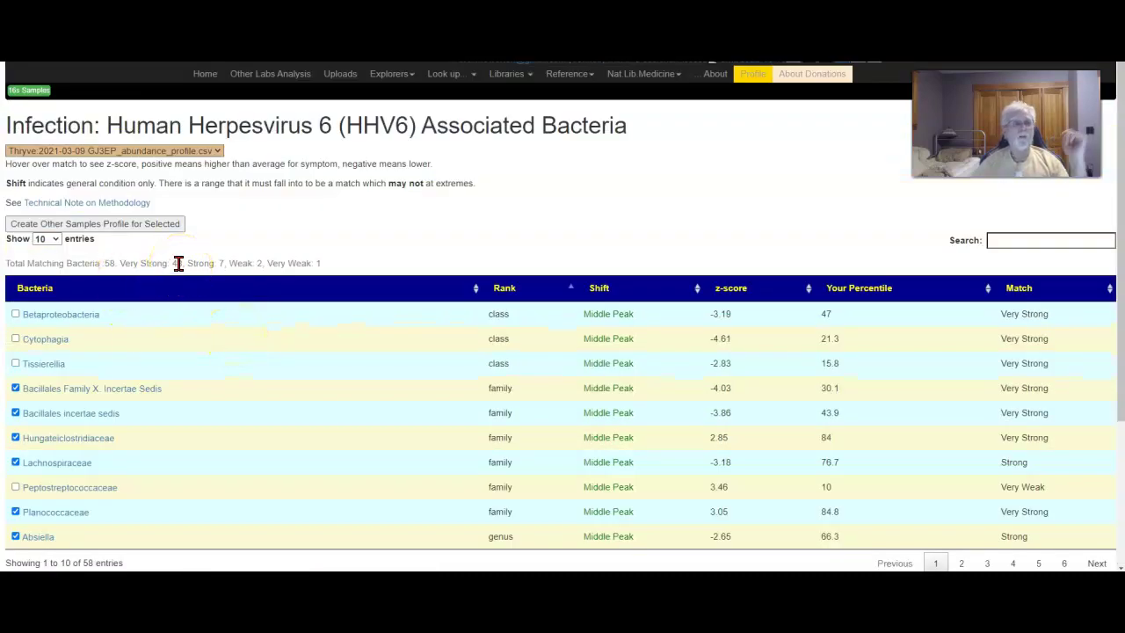
left_click(145, 230)
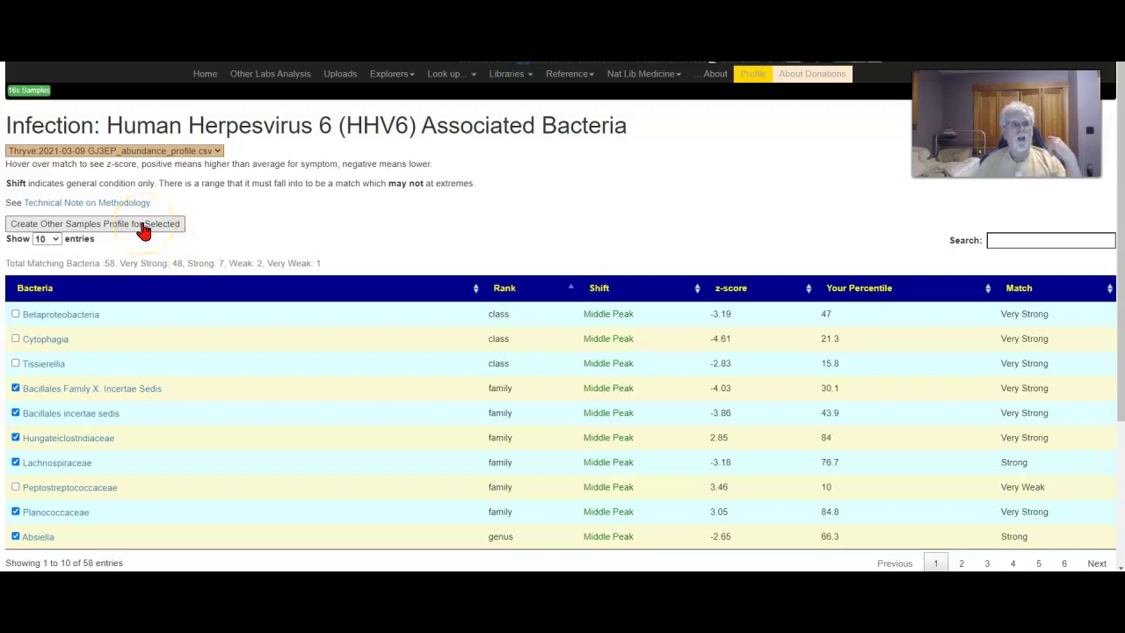
left_click(145, 230)
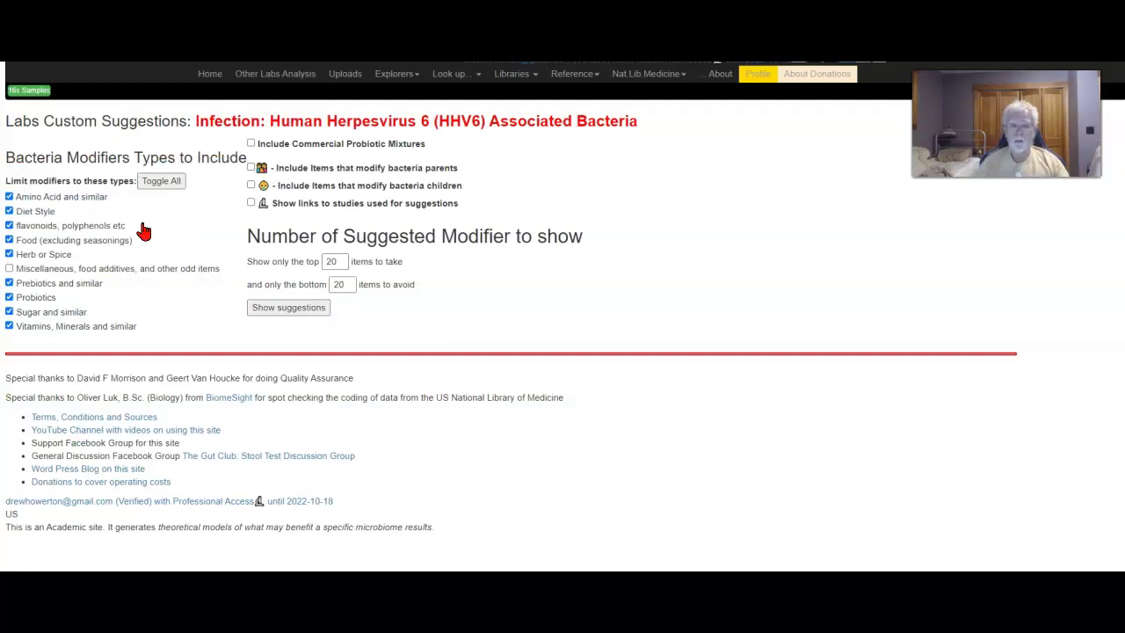
left_click(288, 311)
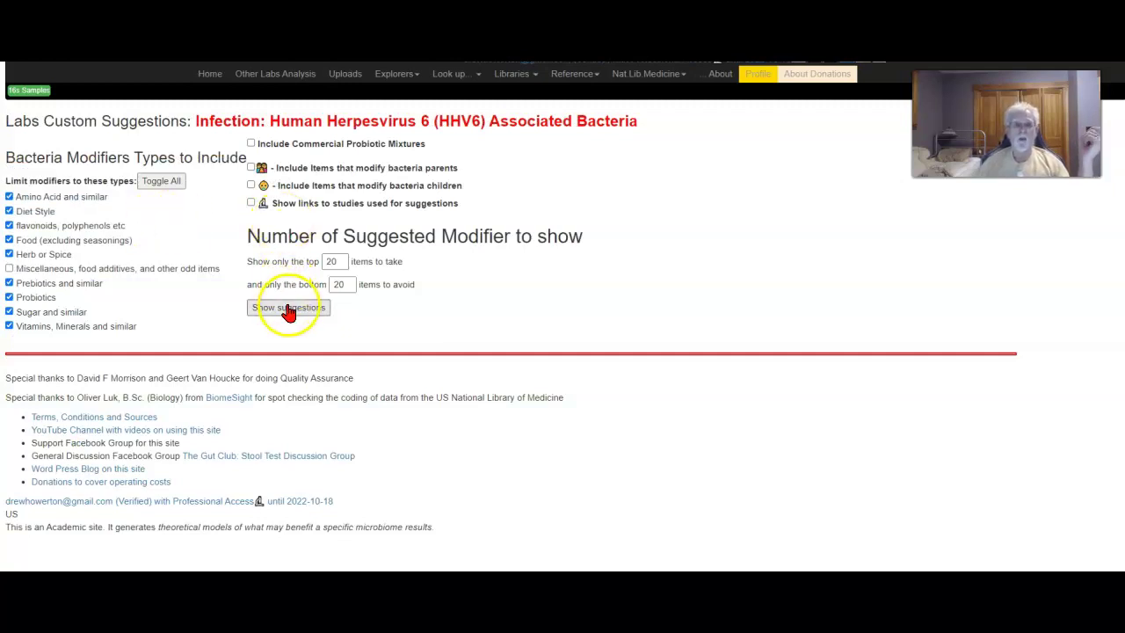
left_click(352, 304)
left_click(766, 419)
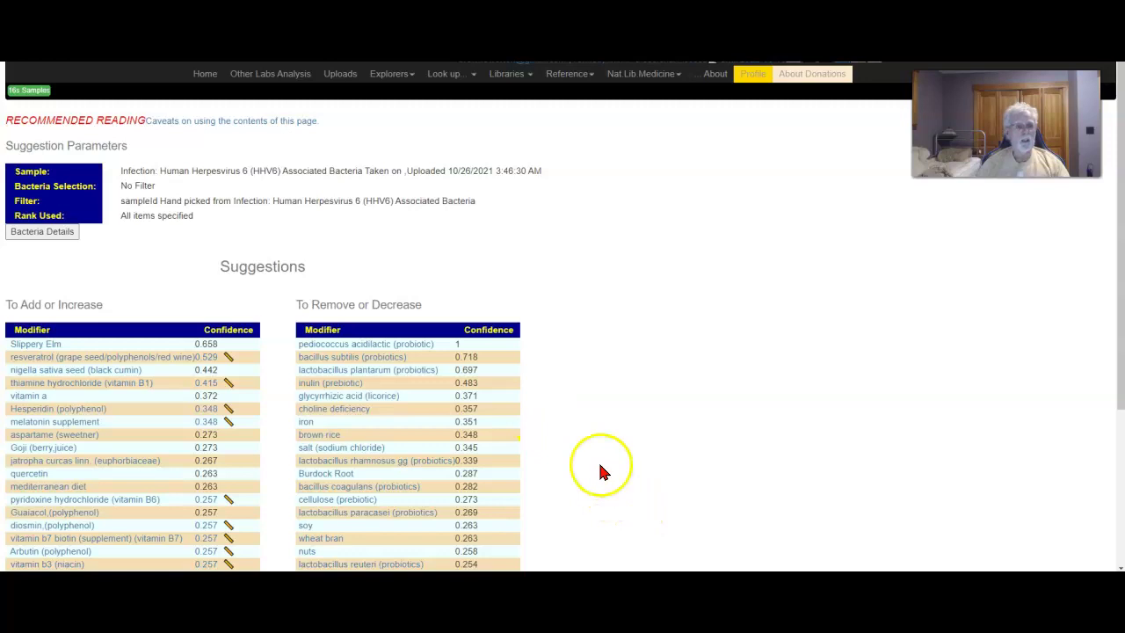
- Examine the modifiers to add or increase and to remove or decrease for the HHV6 associated bacteria
scroll(587, 466, "down", 2)
scroll(587, 458, "up", 2)
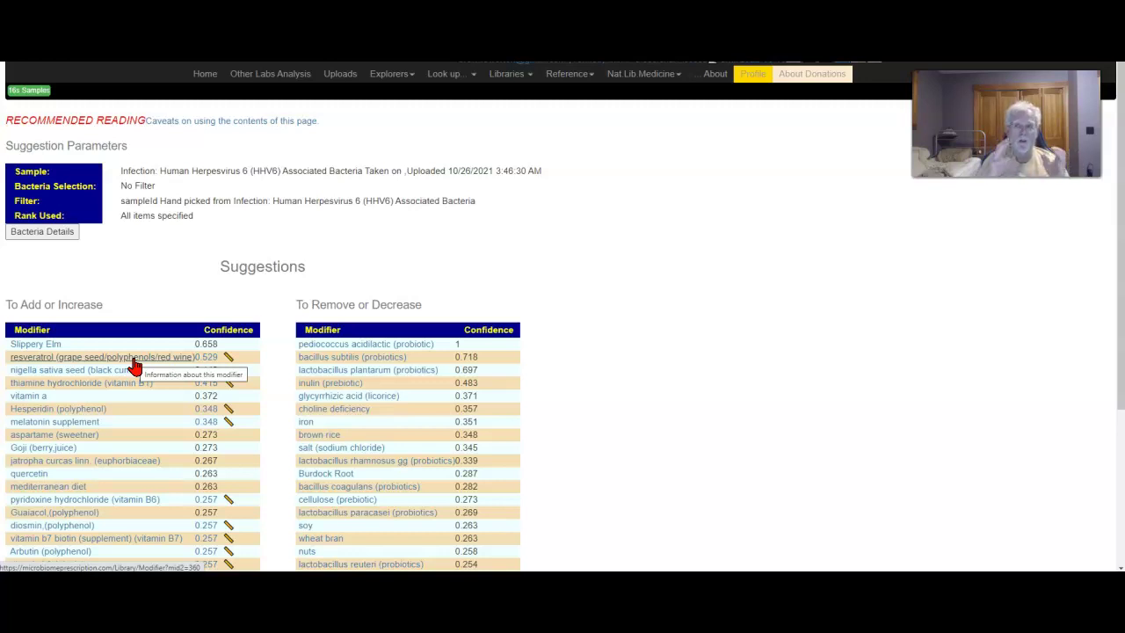
scroll(509, 372, "down", 3)
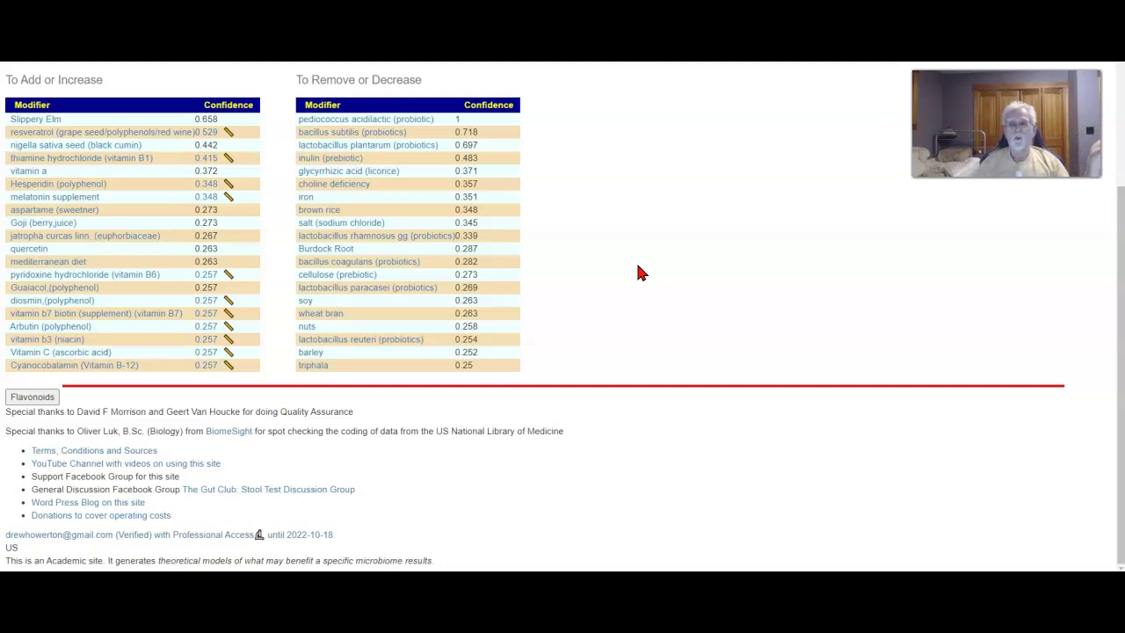
scroll(639, 273, "up", 3)
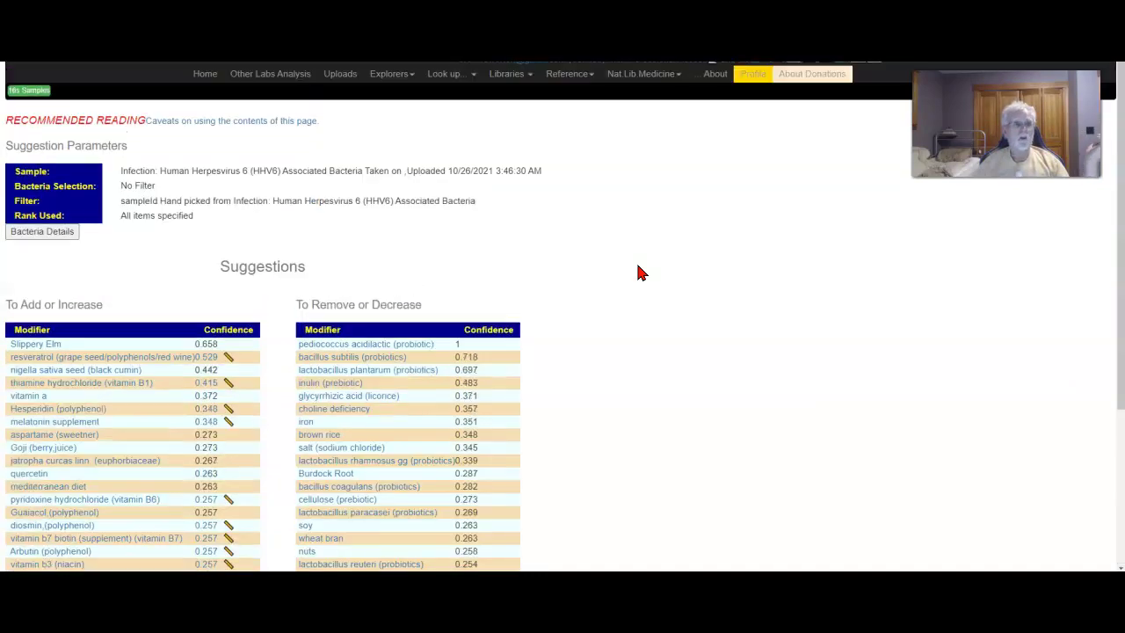
- Show the bacteria details behind the HHV6 suggestions and review each bacterium's analysis
left_click(41, 231)
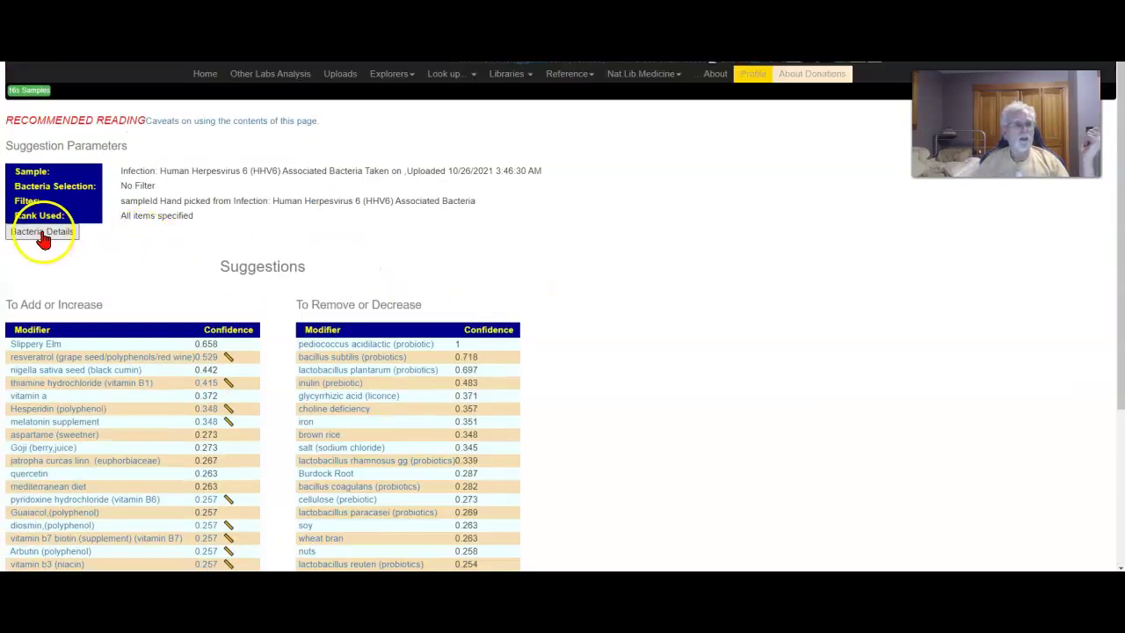
scroll(615, 281, "down", 10)
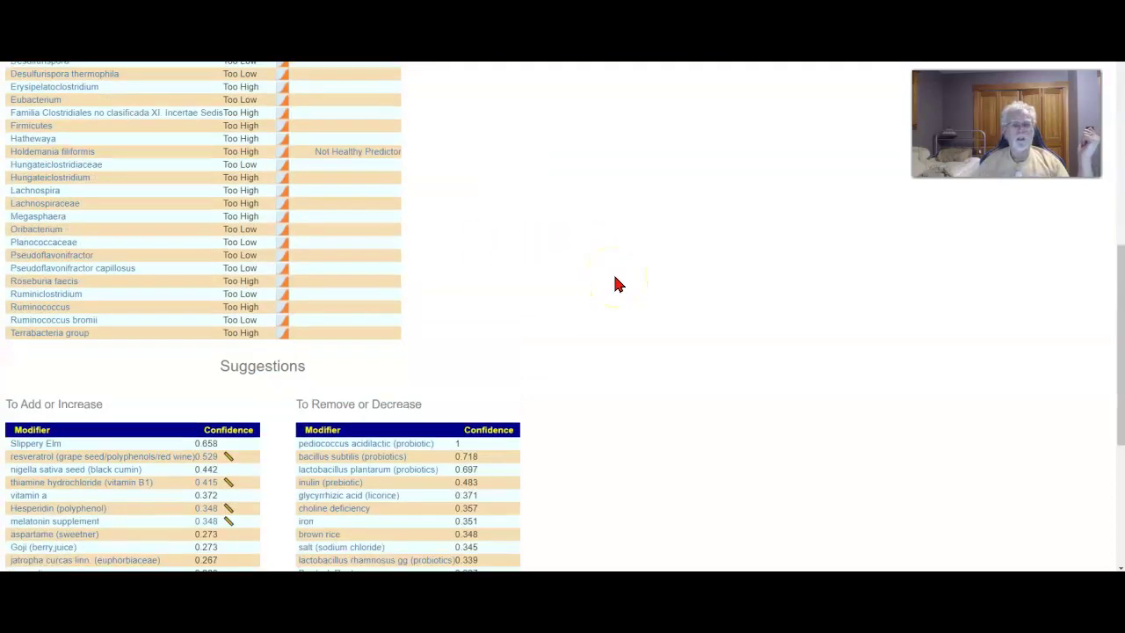
scroll(618, 283, "up", 4)
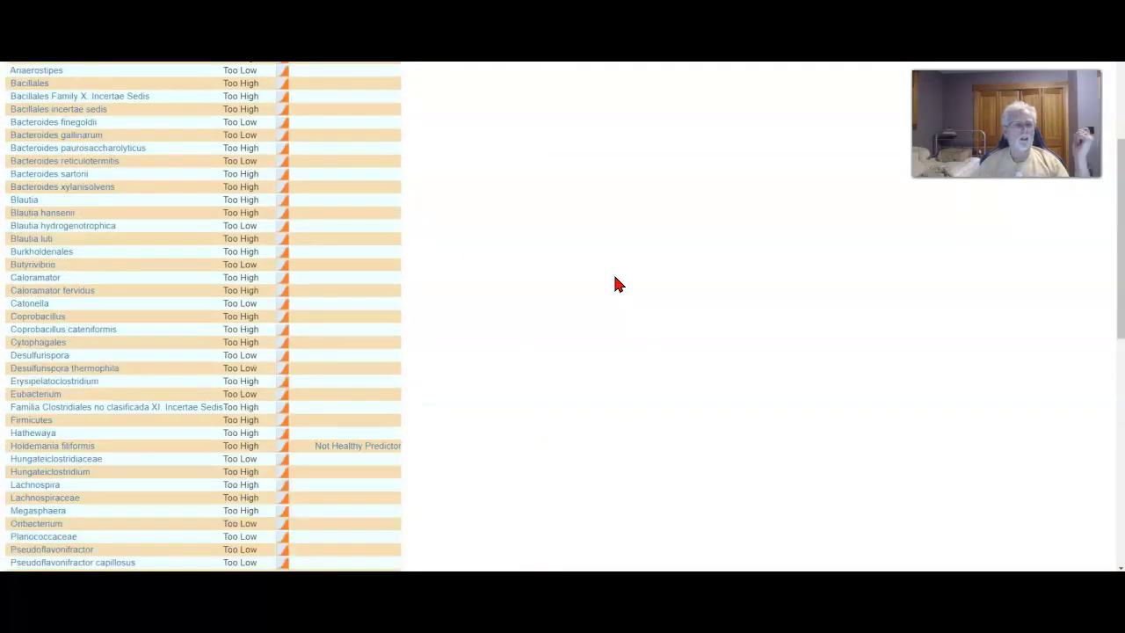
scroll(618, 284, "up", 4)
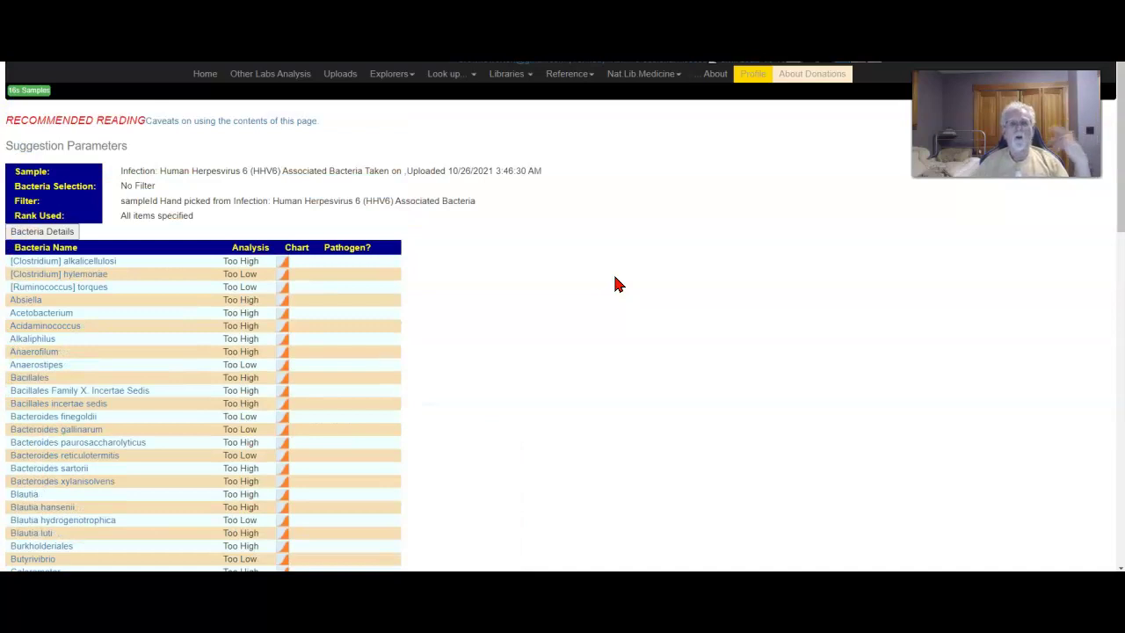
- Return to the samples list and view the consensus suggestions for the Thryve 2021-03-09 sample
left_click(36, 95)
scroll(817, 391, "down", 3)
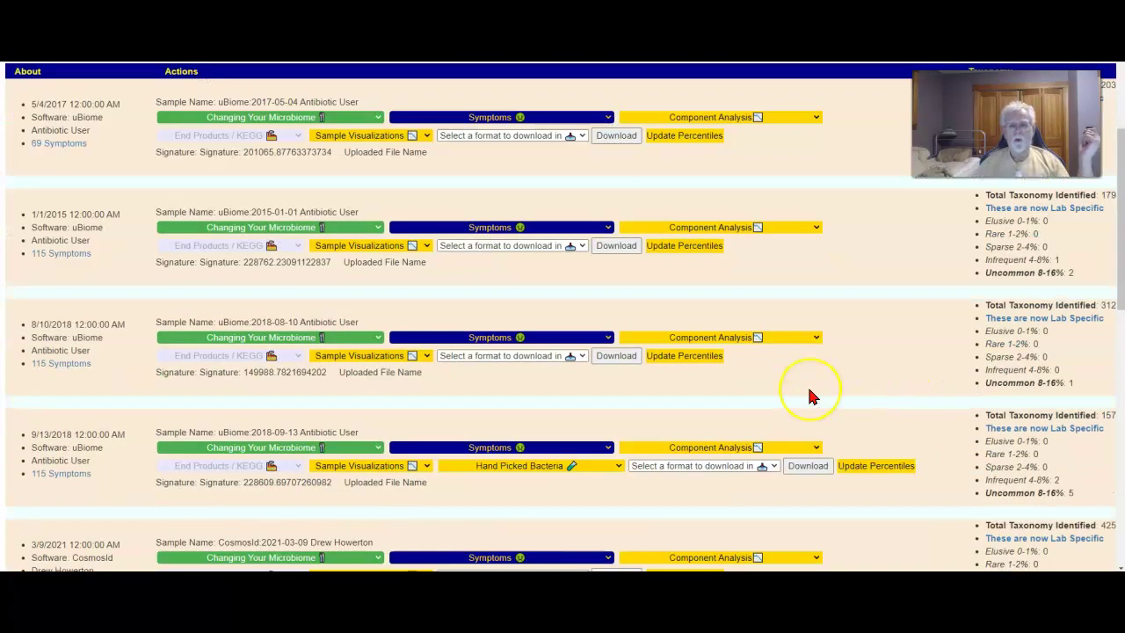
scroll(810, 397, "down", 3)
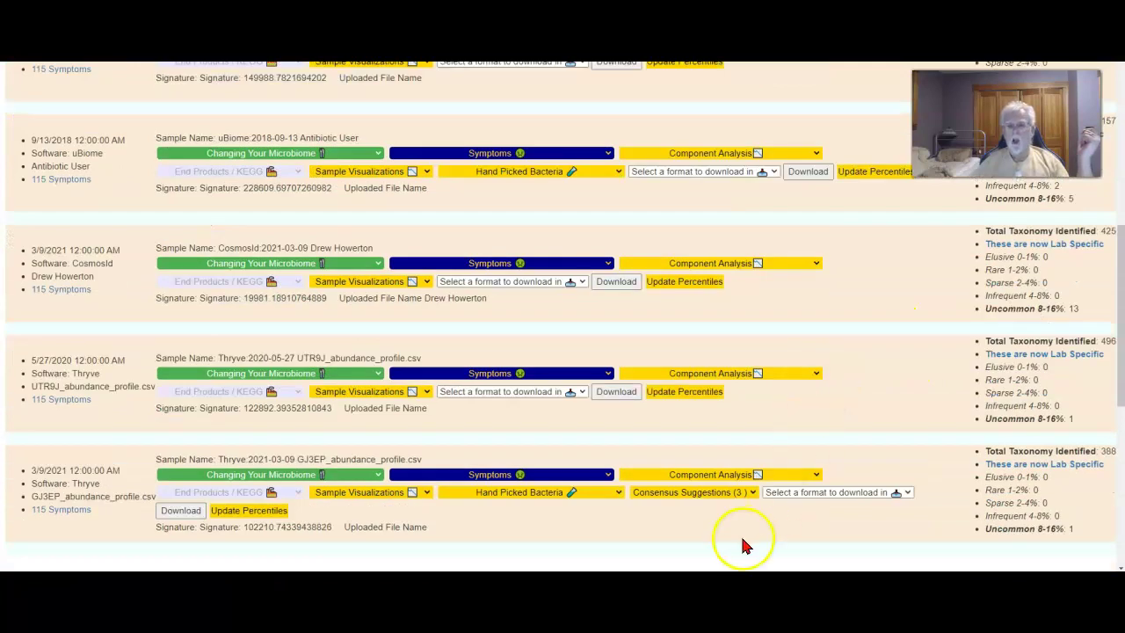
left_click(674, 496)
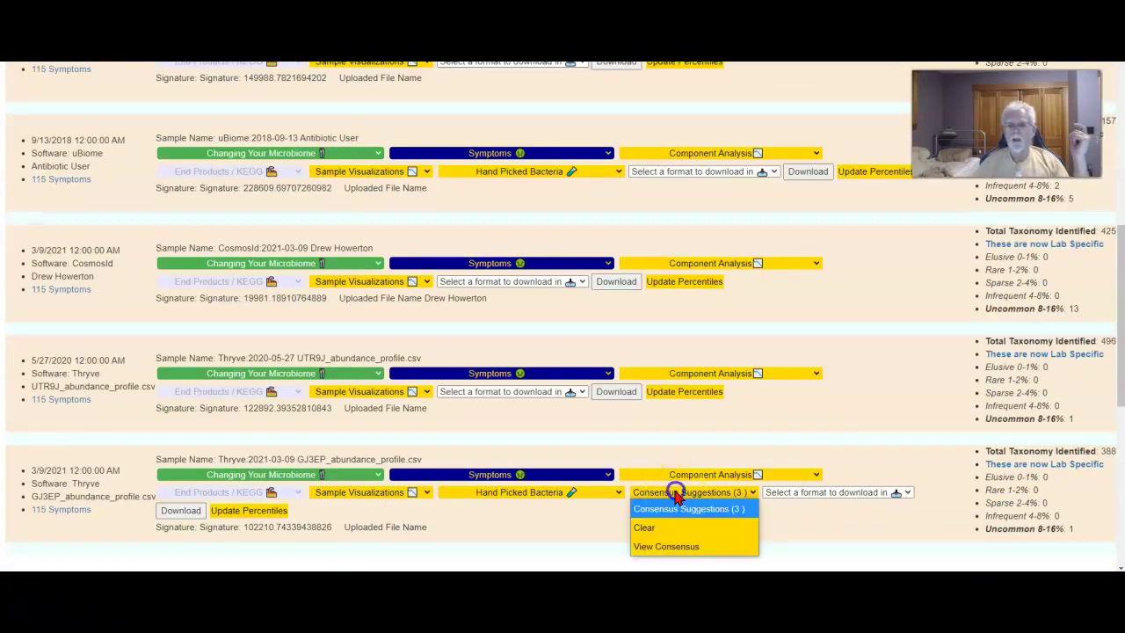
left_click(678, 546)
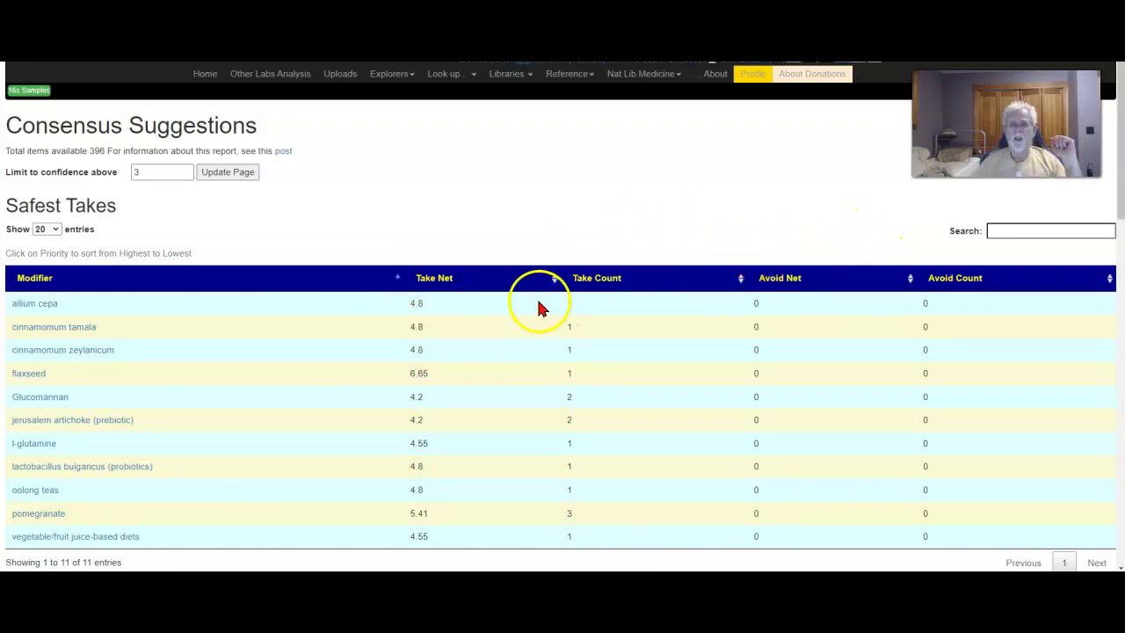
- Sort the Safest Takes by take count from highest to lowest and review the consensus take and avoid lists
left_click(595, 286)
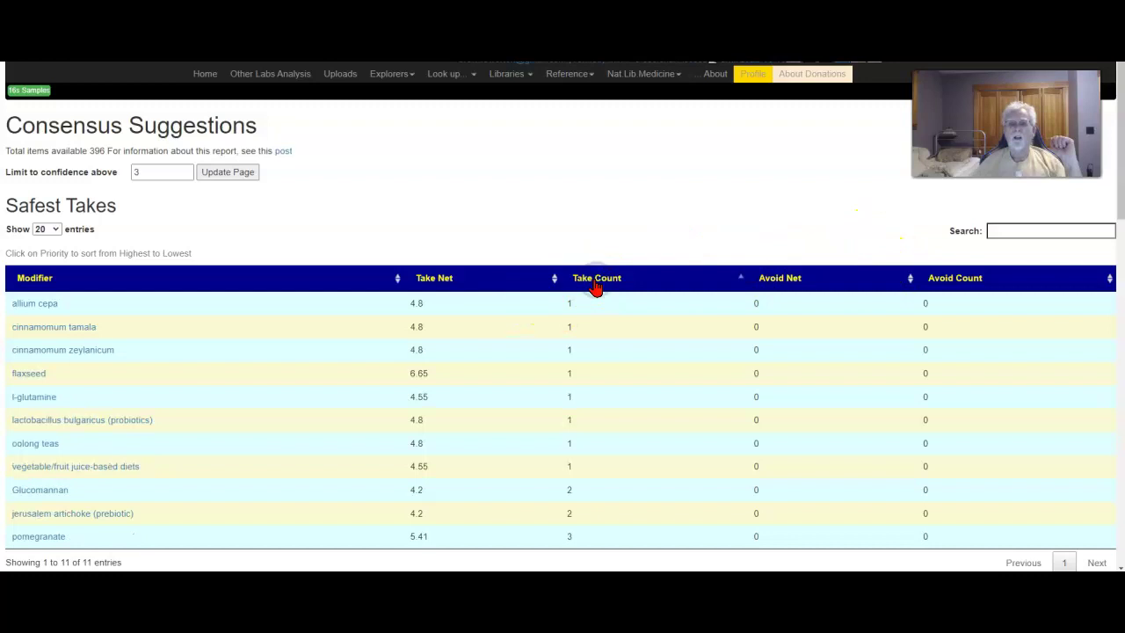
left_click(594, 287)
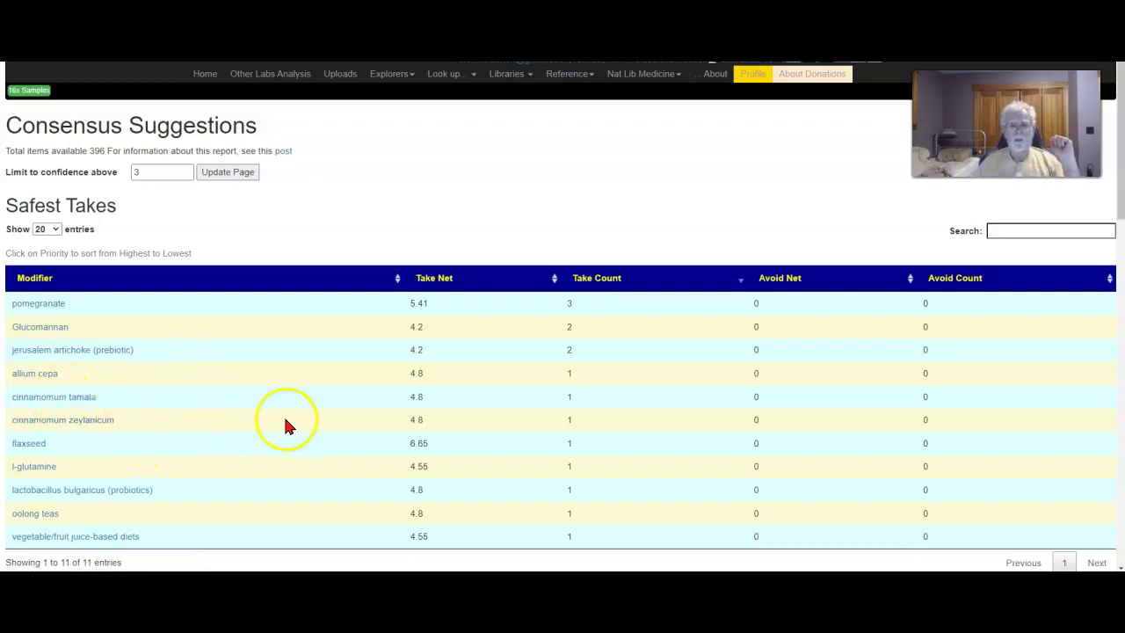
scroll(301, 426, "down", 3)
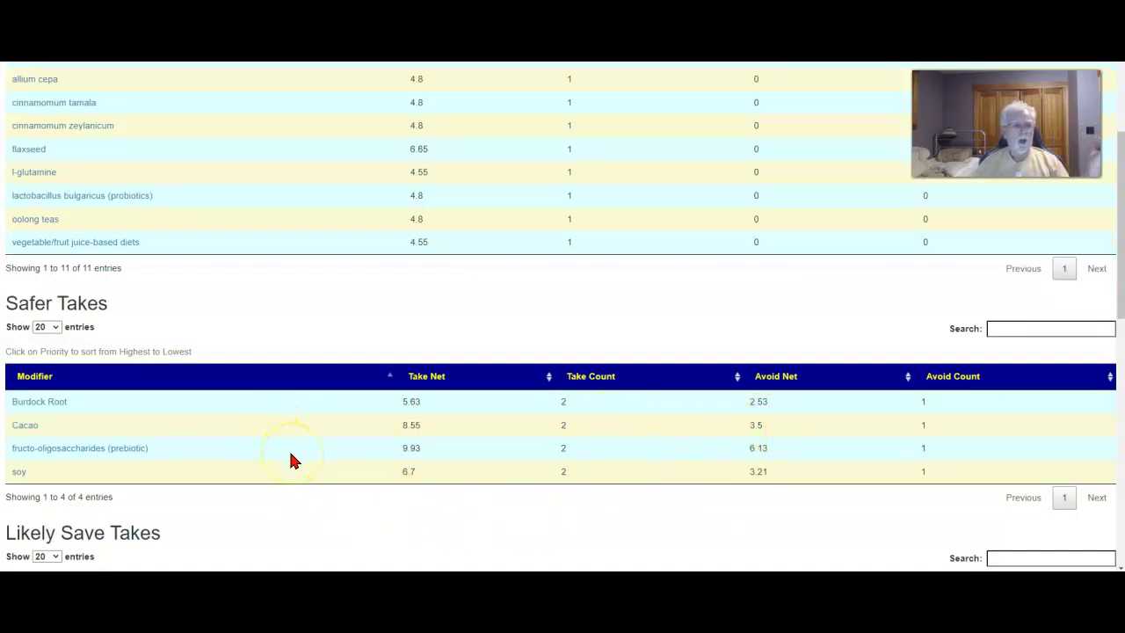
scroll(292, 508, "down", 8)
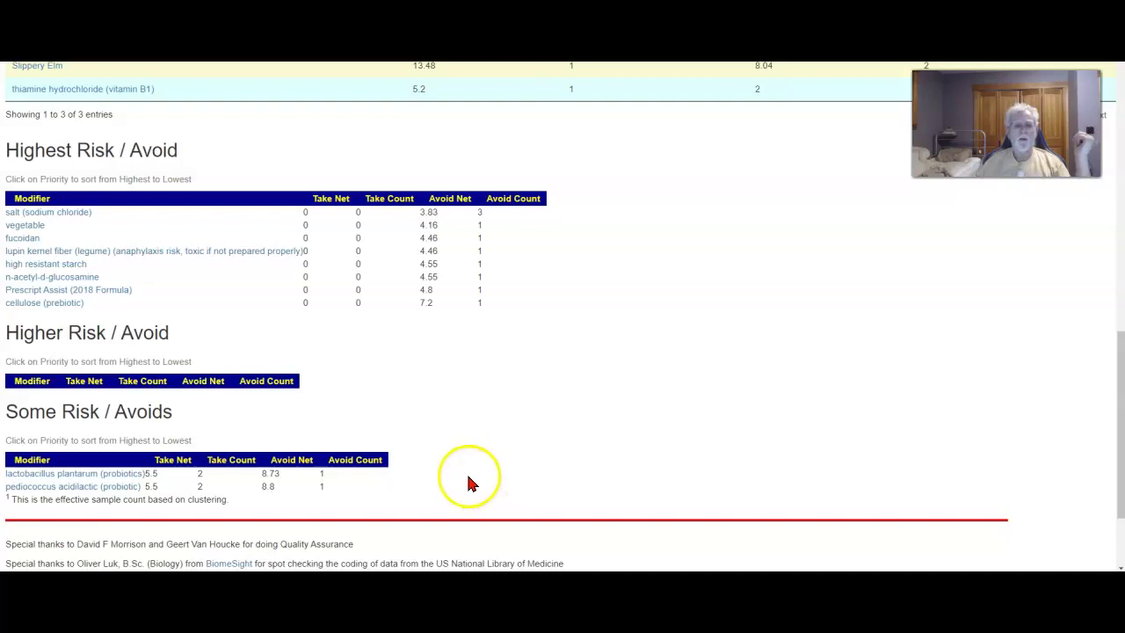
scroll(465, 481, "up", 15)
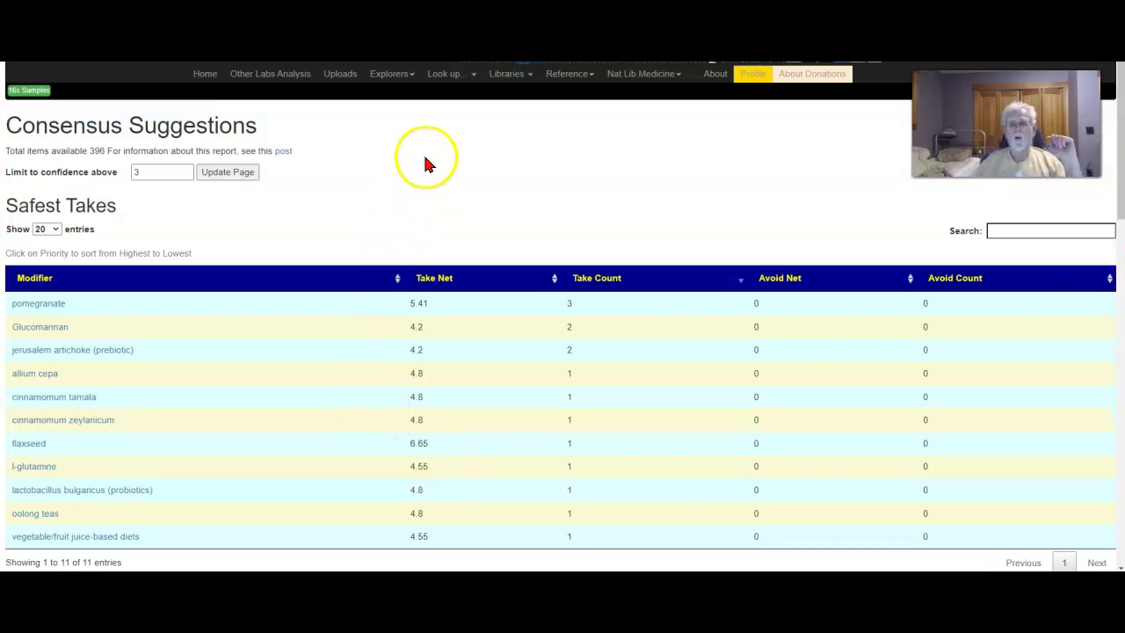
- Show the Thryve 2021-03-09 sample's probable symptoms from bacteria and sort them with the reported symptoms first
left_click(22, 91)
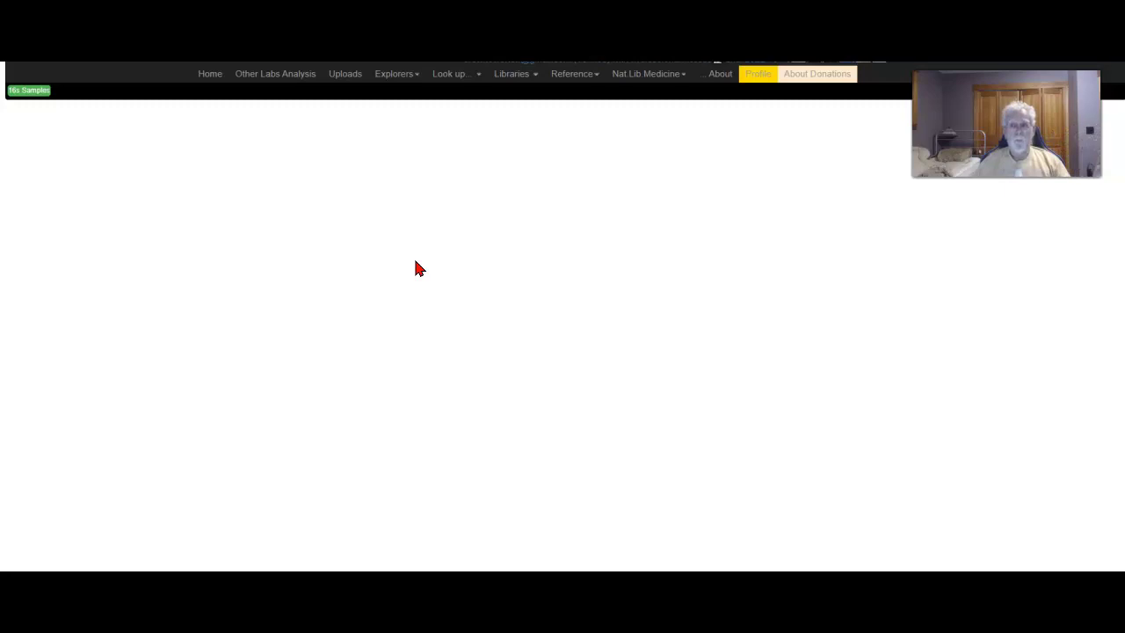
left_click(23, 102)
scroll(428, 142, "down", 4)
scroll(428, 143, "down", 5)
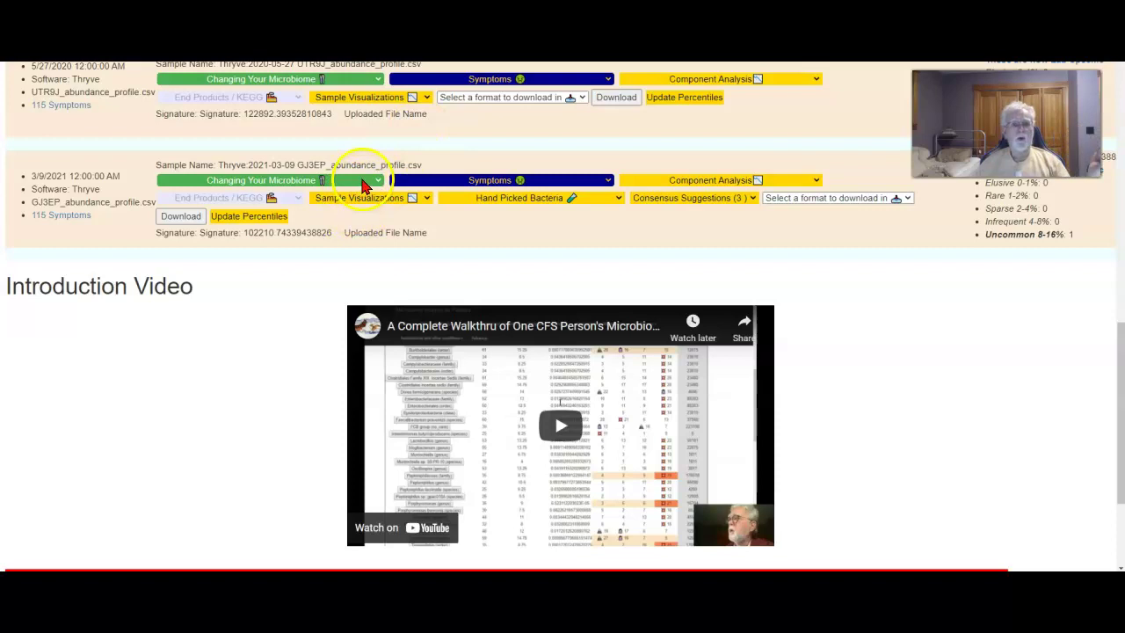
left_click(363, 180)
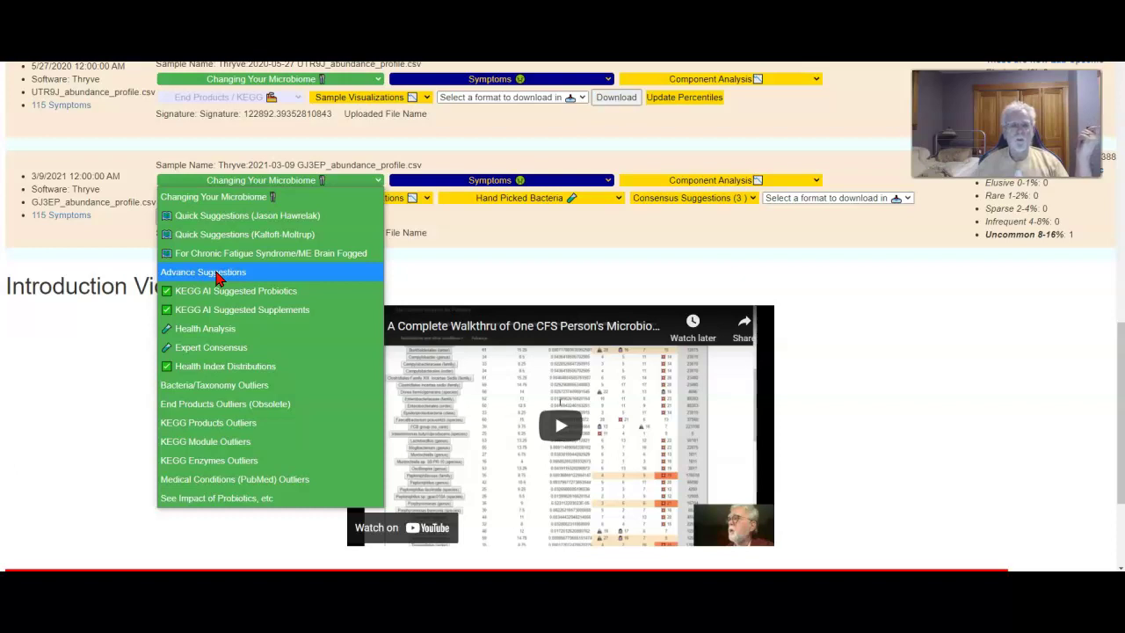
left_click(485, 182)
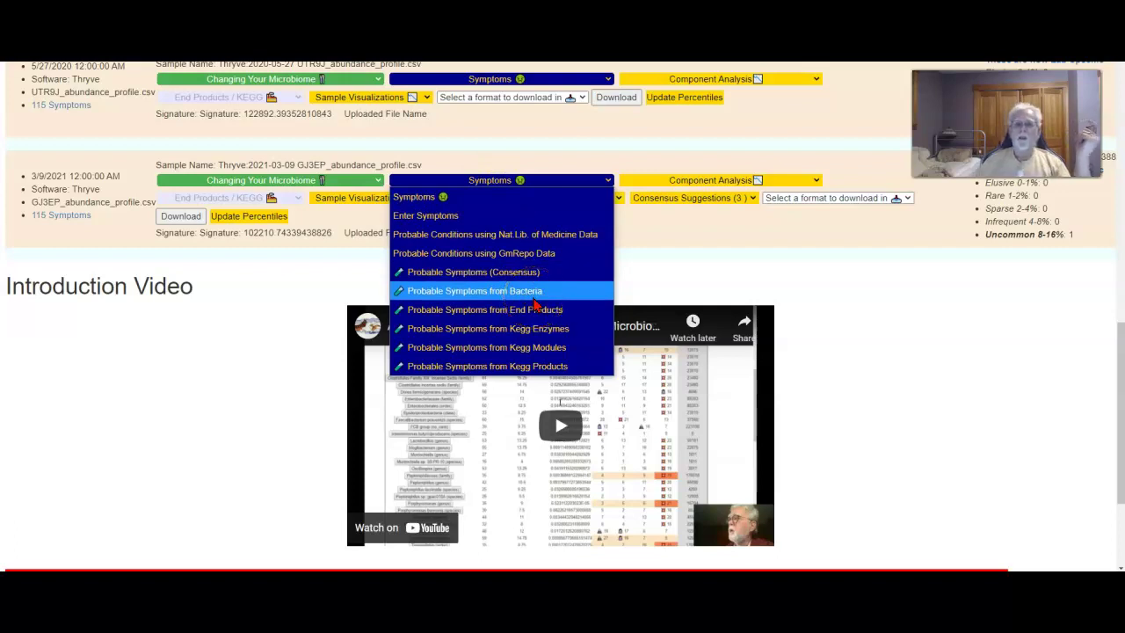
left_click(551, 291)
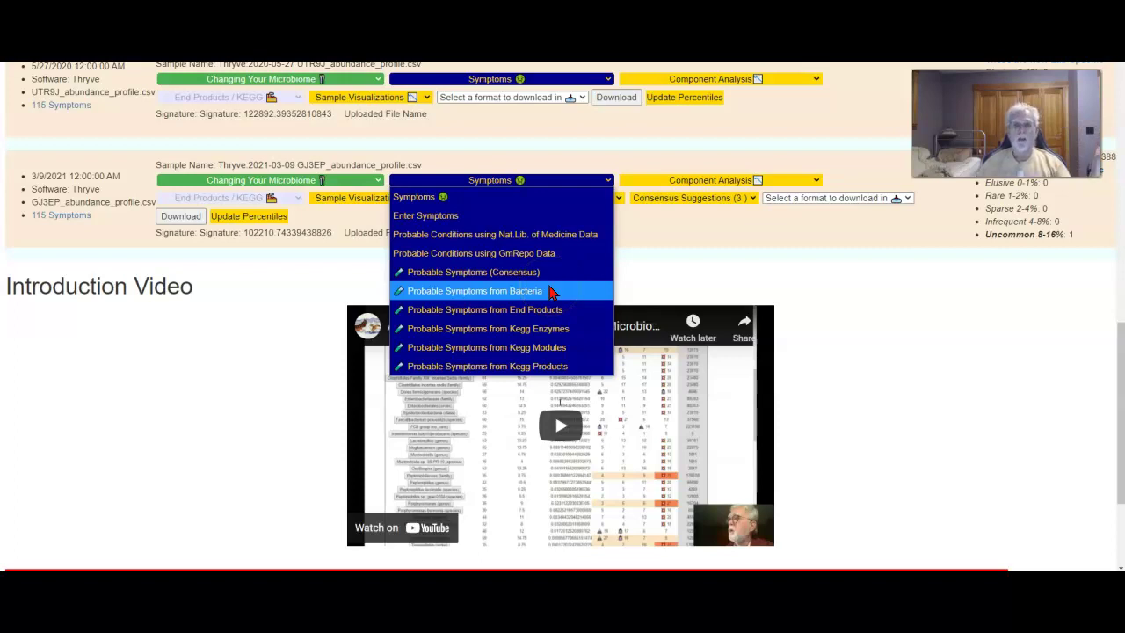
left_click(551, 292)
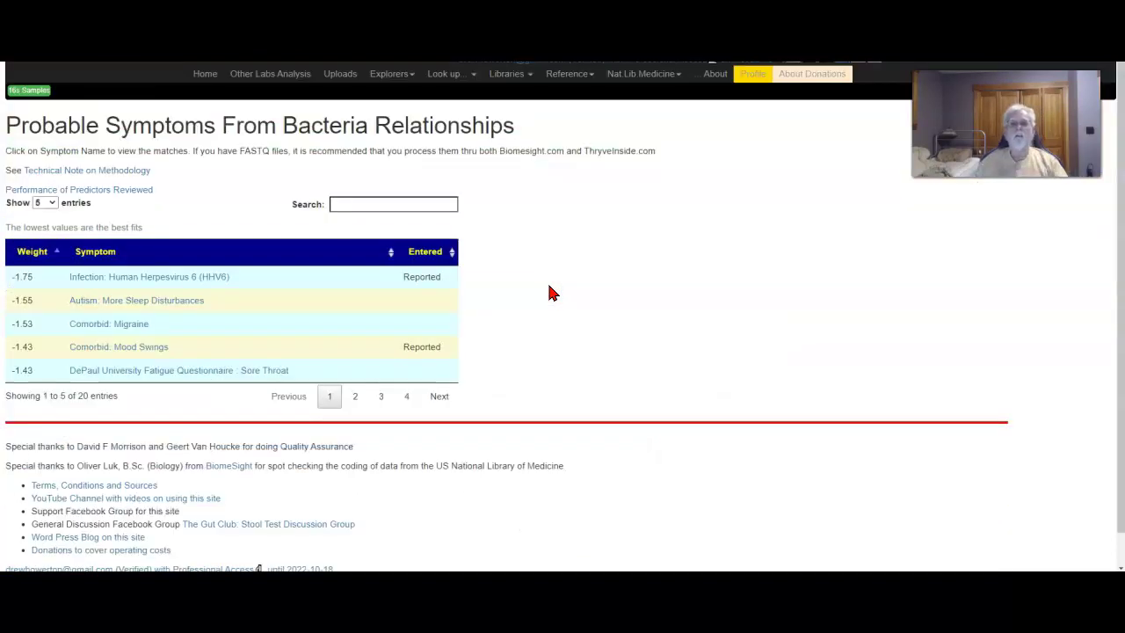
left_click(426, 252)
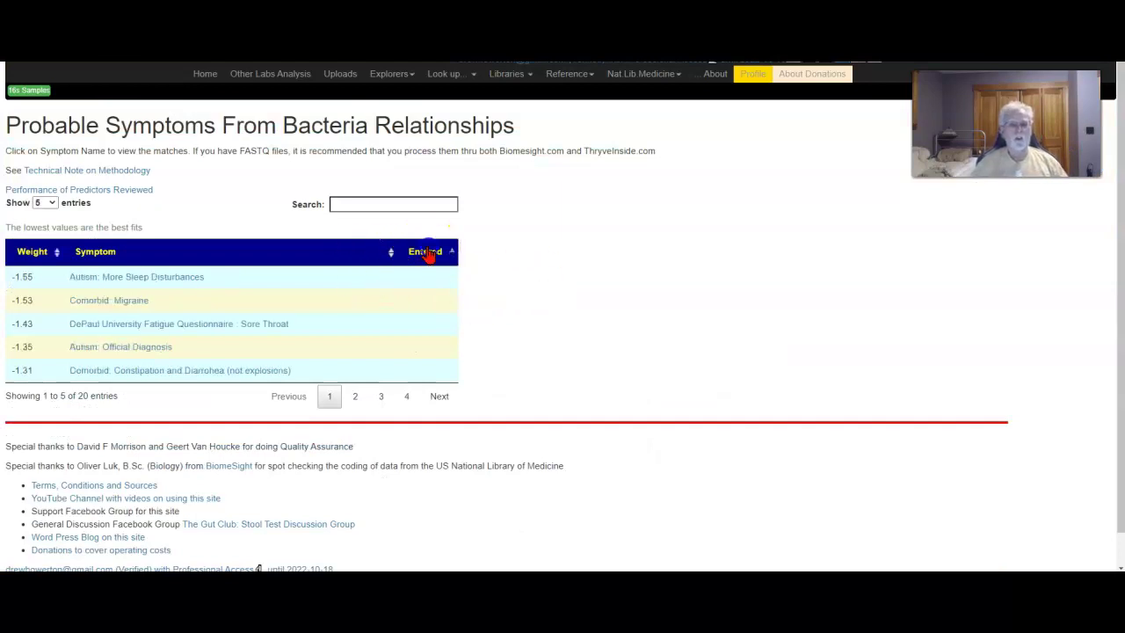
left_click(426, 252)
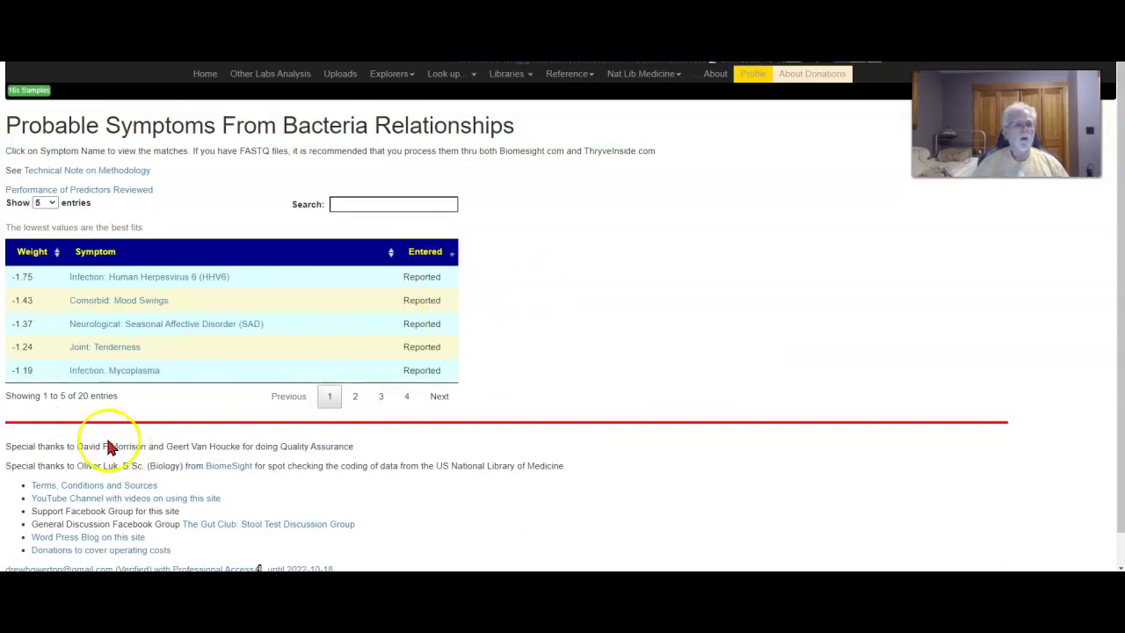
- Create a profile from all bacteria associated with Comorbid: Mood Swings and show its suggestions with the default modifier types and 20 items each way
left_click(124, 307)
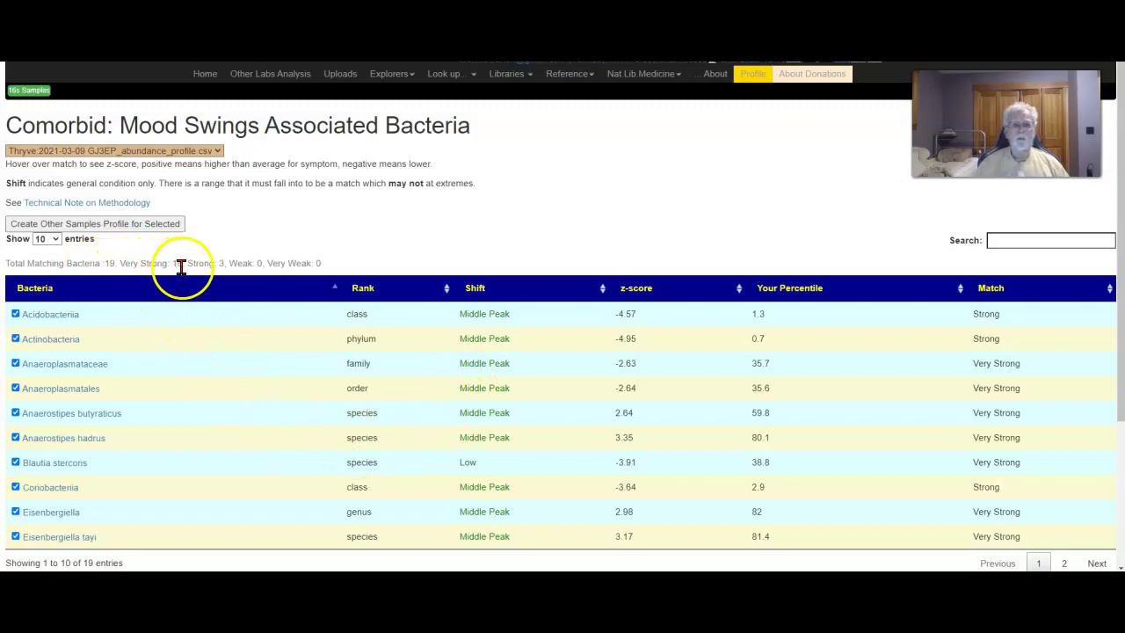
left_click(146, 226)
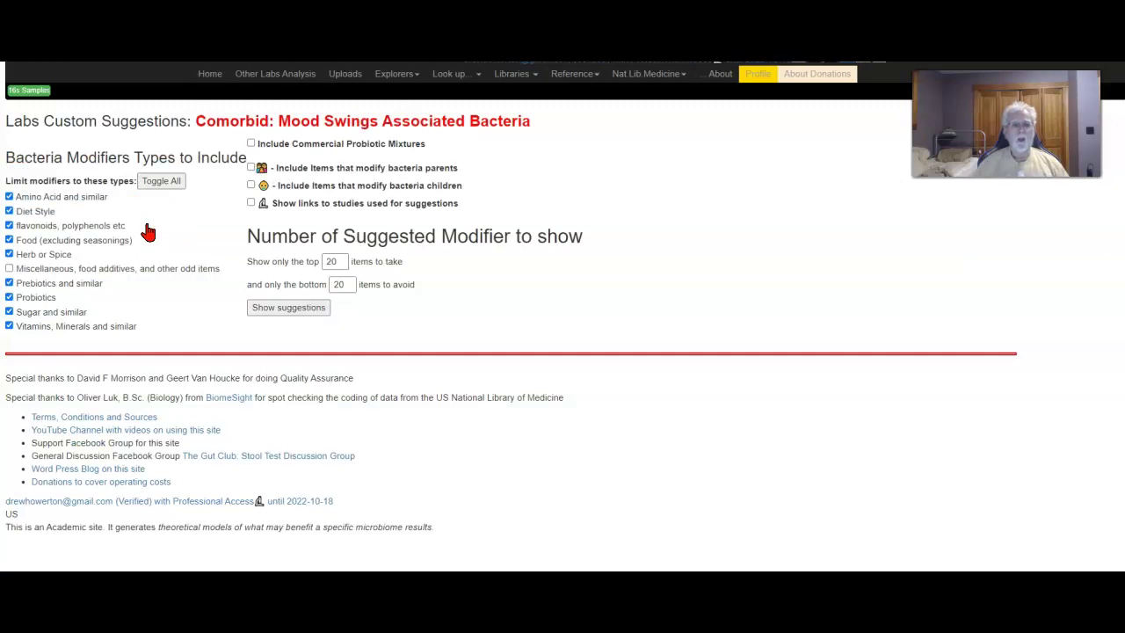
left_click(285, 311)
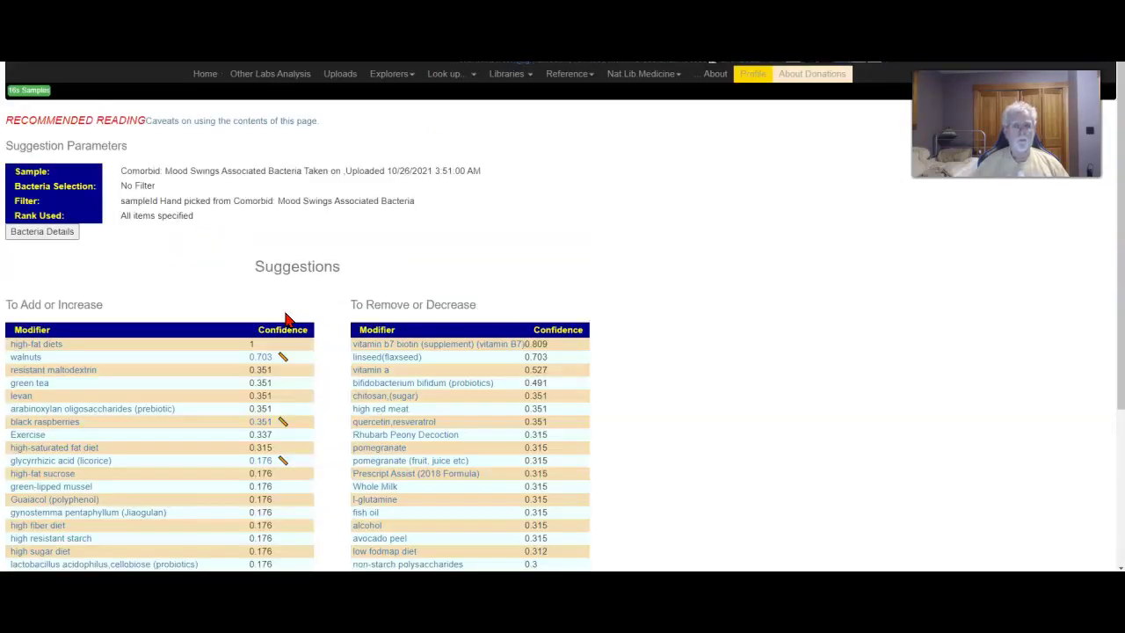
- Return to the samples list and show the taxonomy pie charts for the Thryve 2021-03-09 sample
left_click(29, 91)
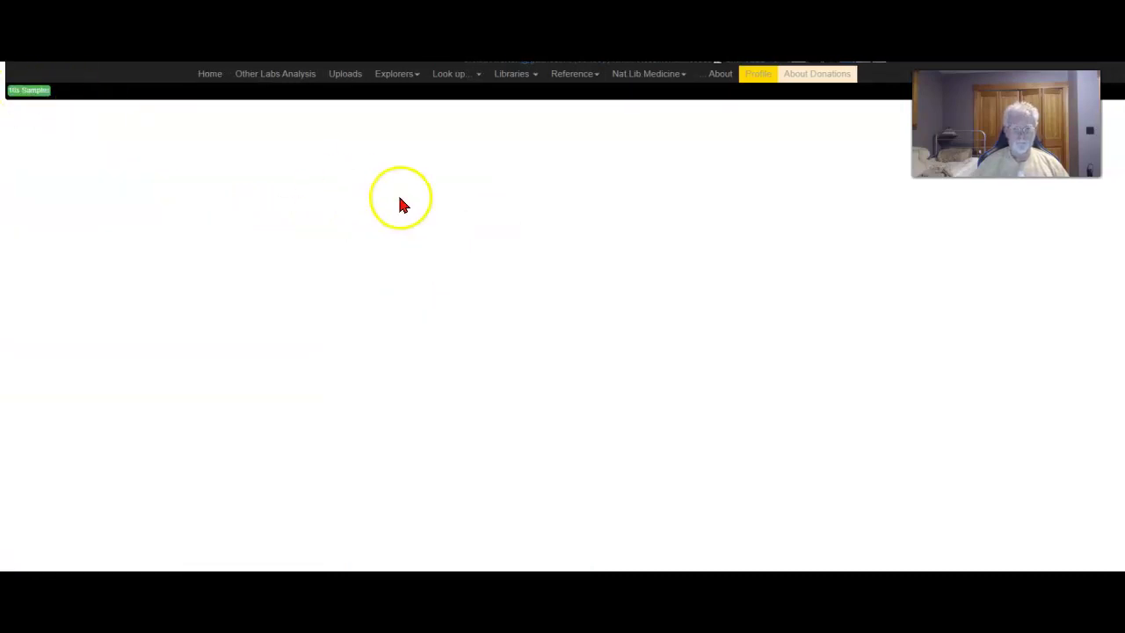
scroll(469, 235, "down", 4)
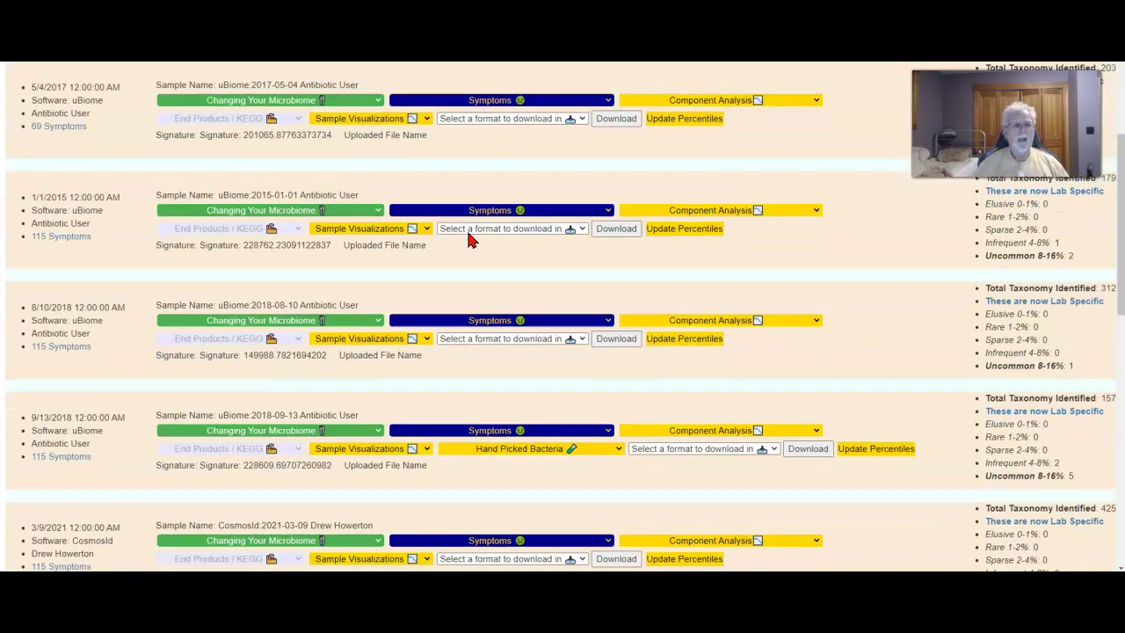
scroll(468, 235, "down", 3)
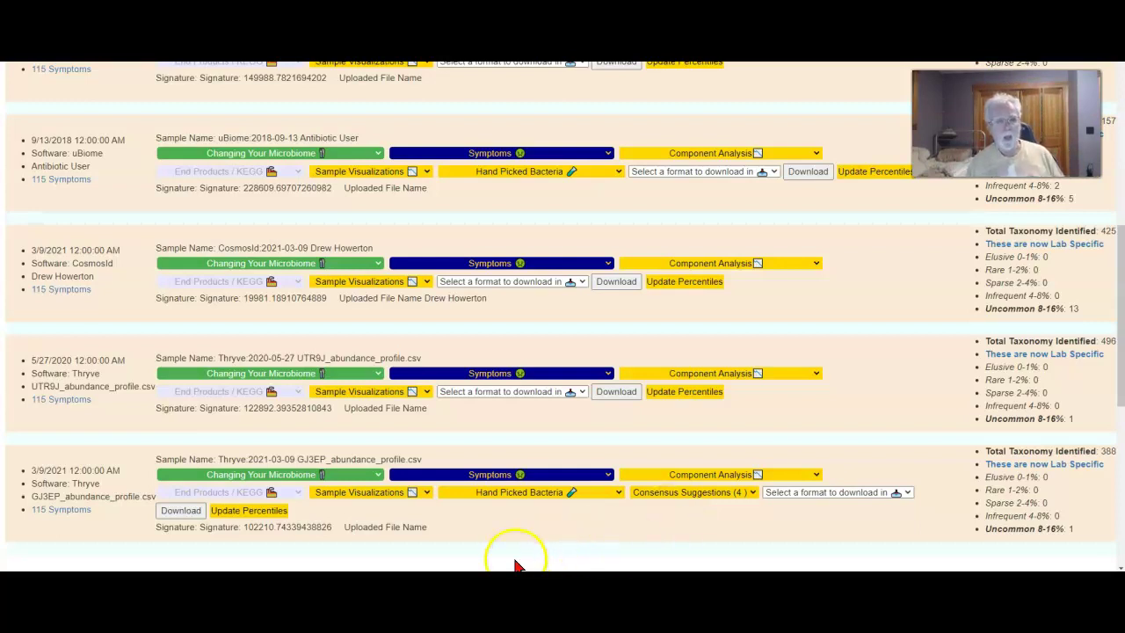
left_click(348, 497)
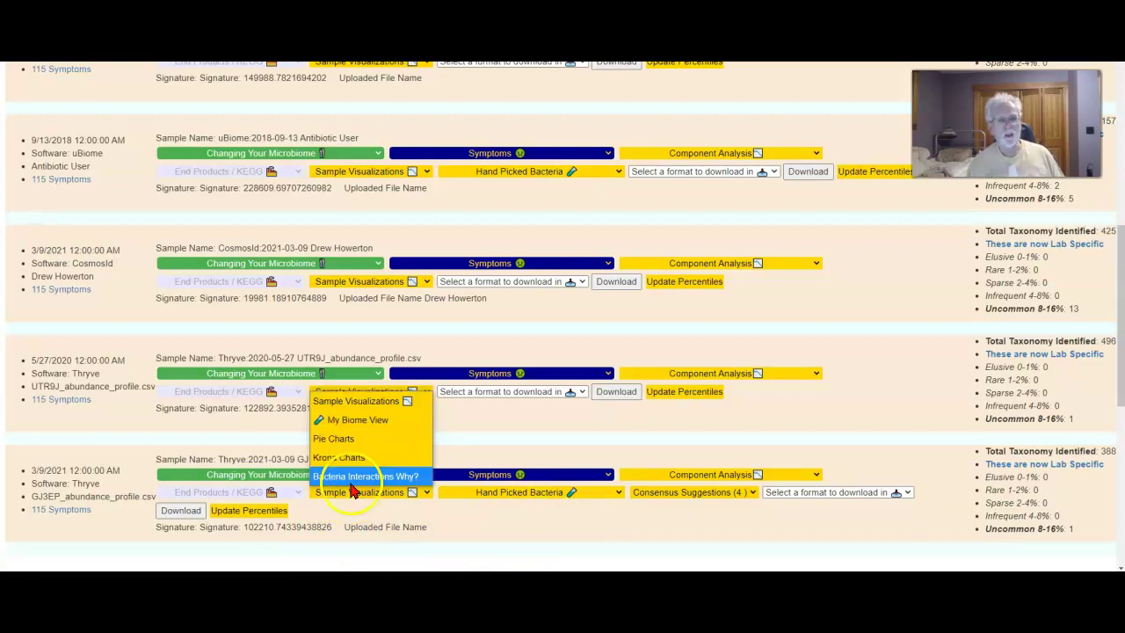
left_click(356, 442)
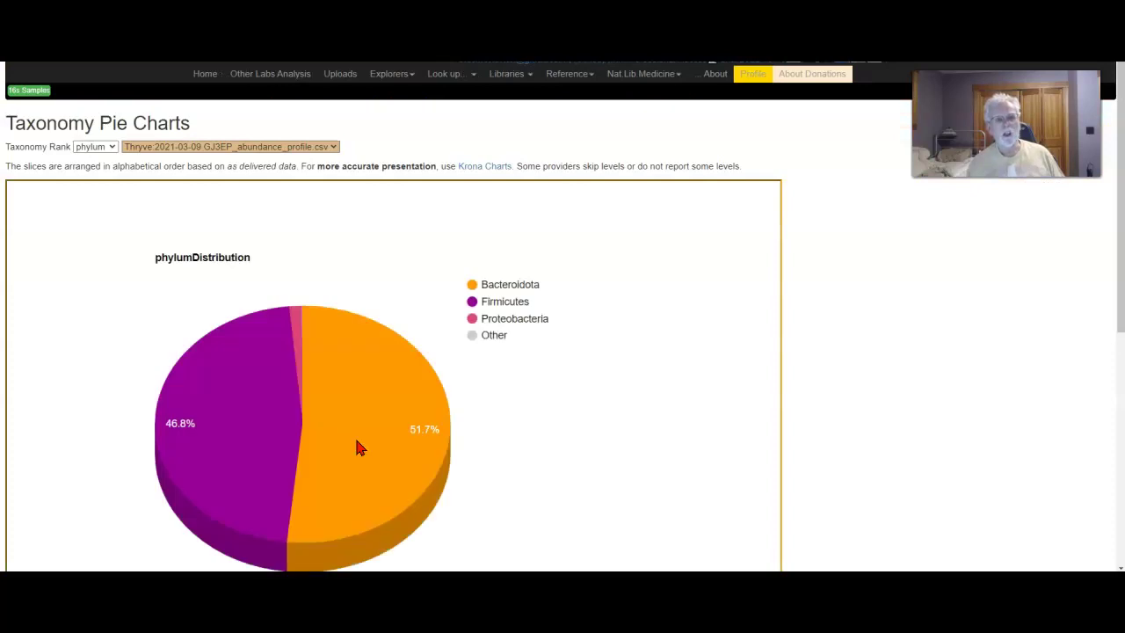
- View the pie chart distribution at the family rank and at the genus rank
left_click(111, 147)
left_click(99, 218)
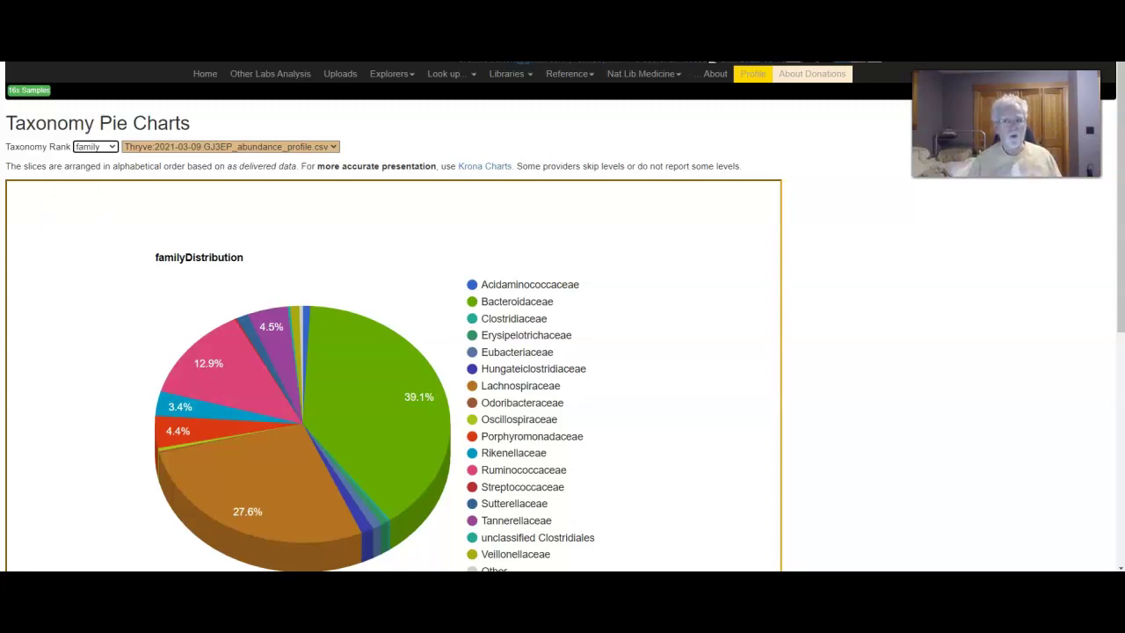
left_click(109, 147)
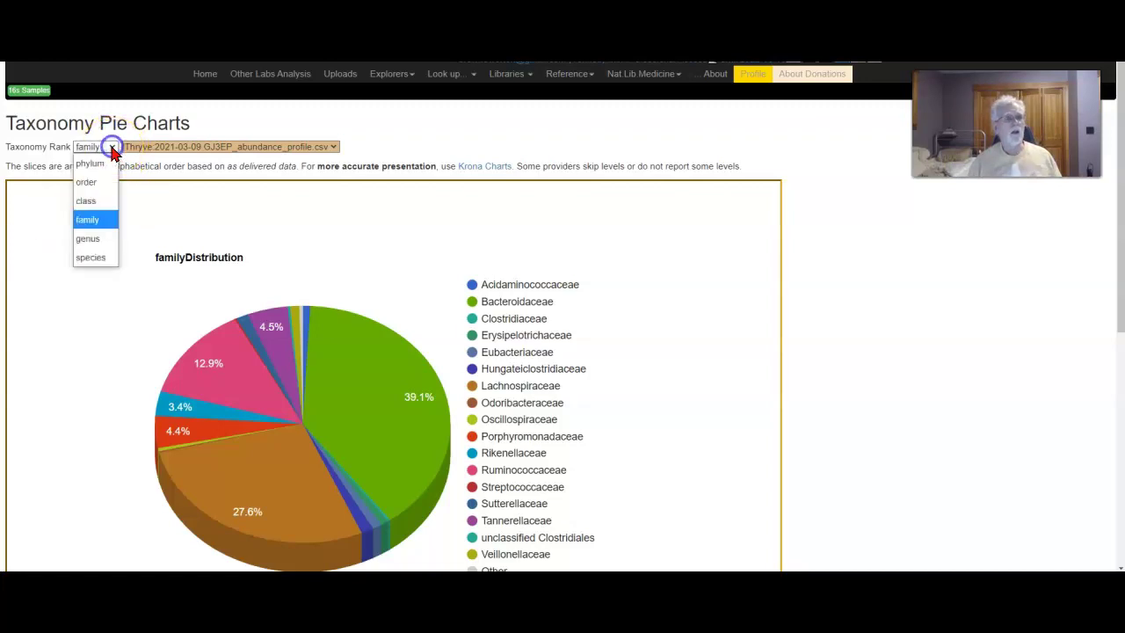
left_click(106, 239)
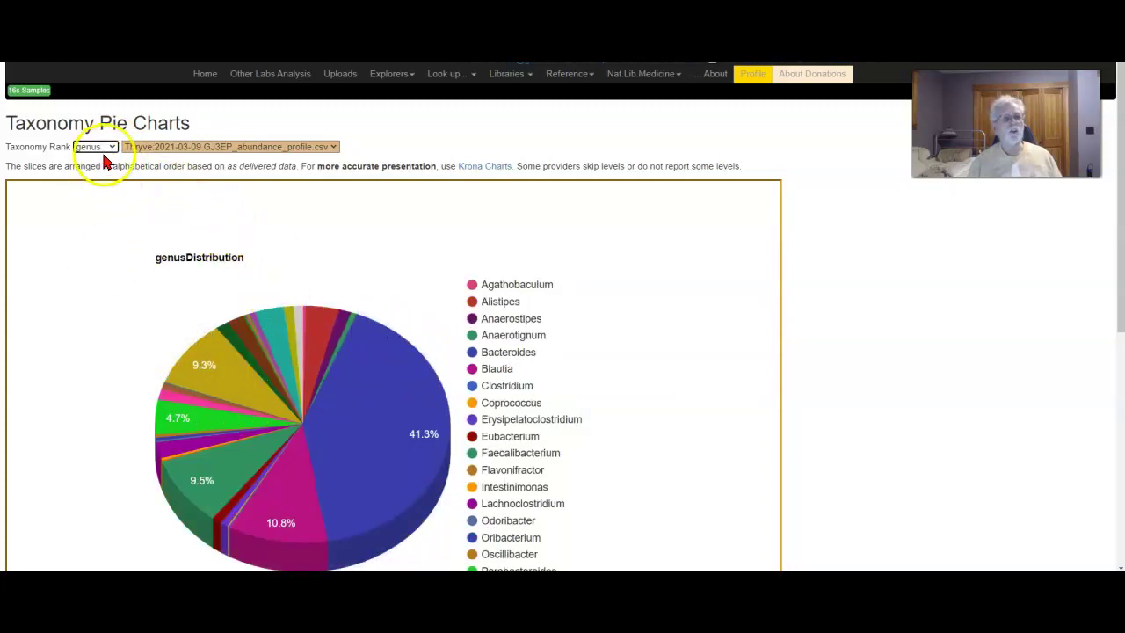
- Return to the samples list and open the Krona chart for the Thryve 2021-03-09 sample
left_click(31, 91)
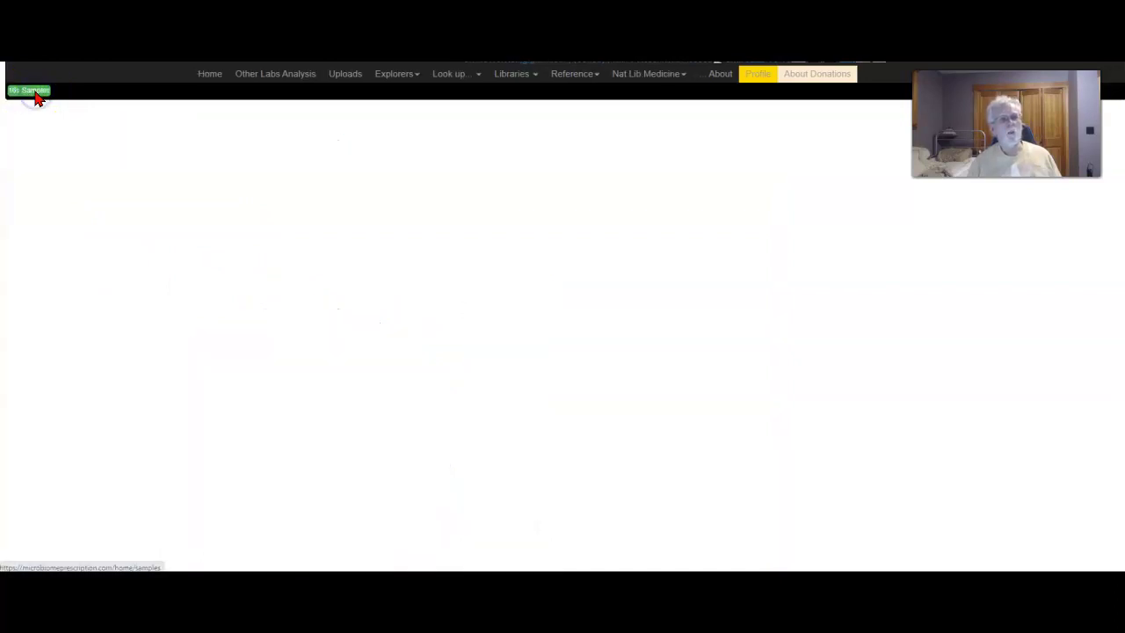
scroll(503, 344, "down", 1)
scroll(503, 344, "down", 15)
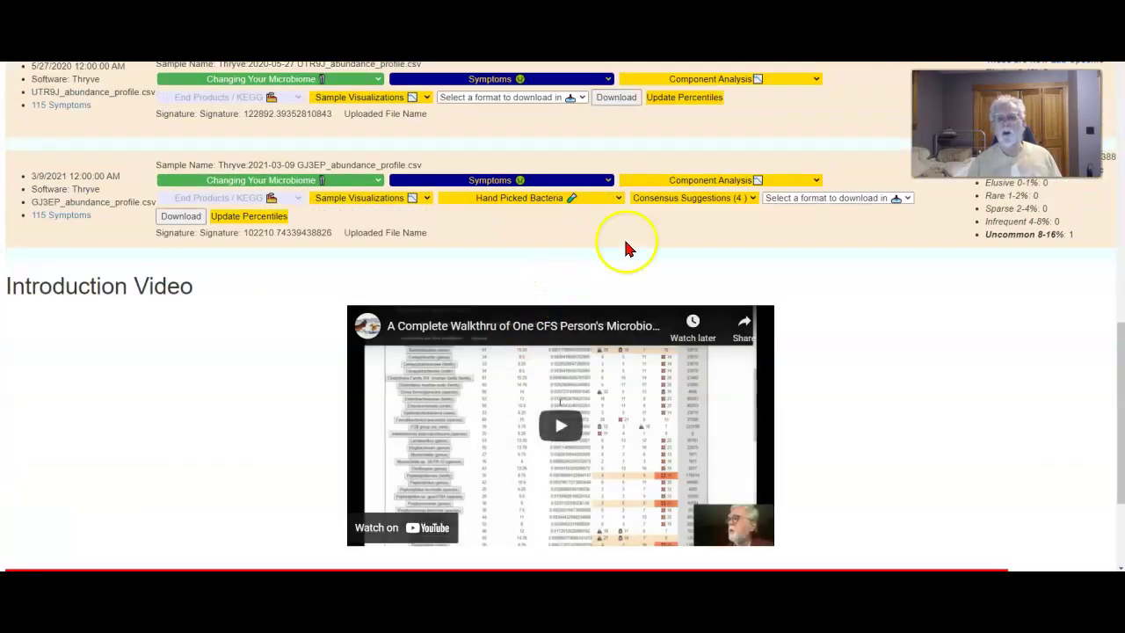
left_click(692, 182)
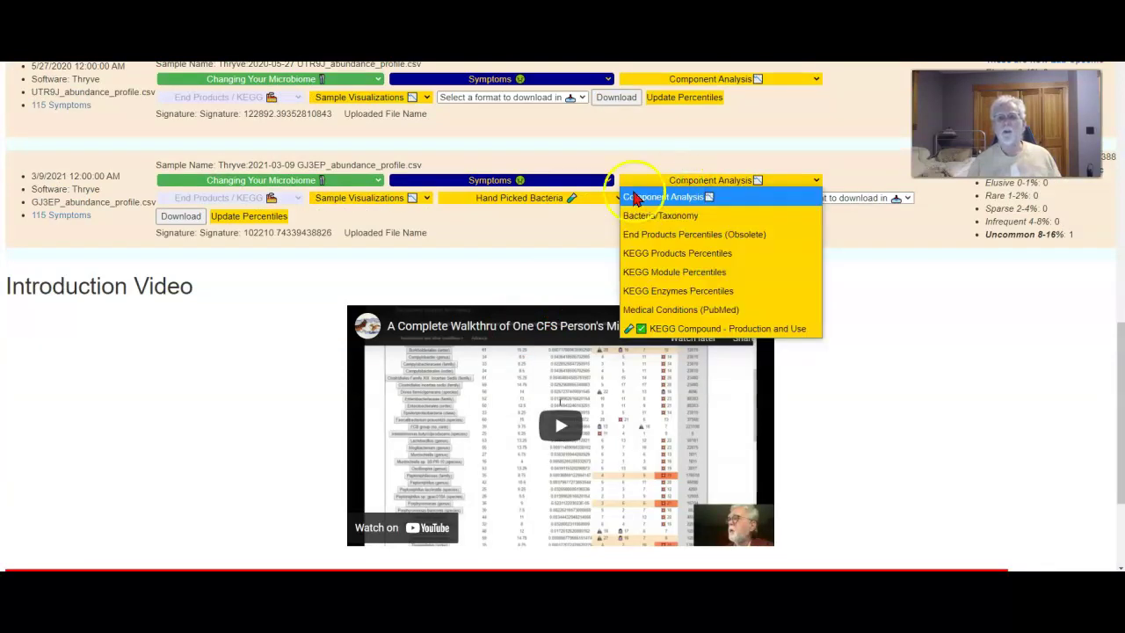
left_click(362, 199)
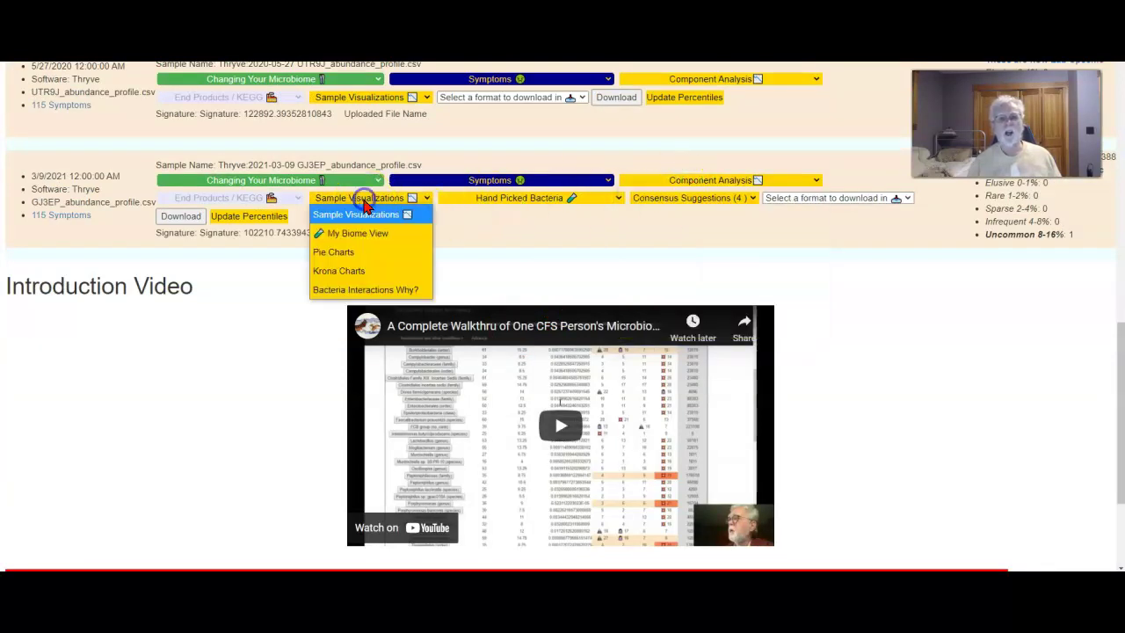
left_click(397, 269)
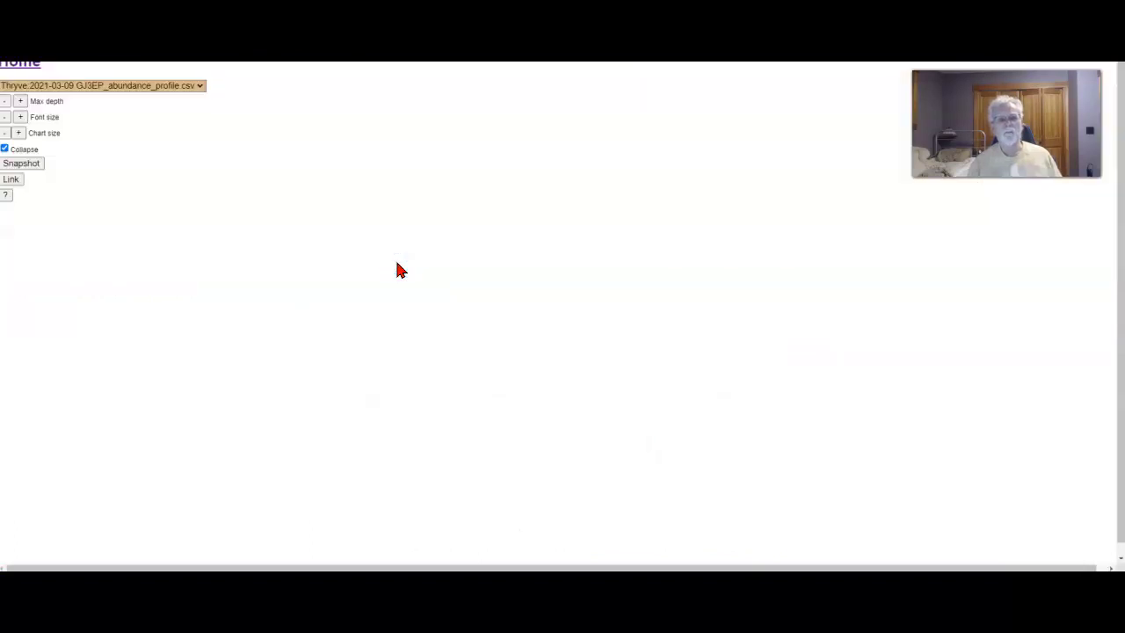
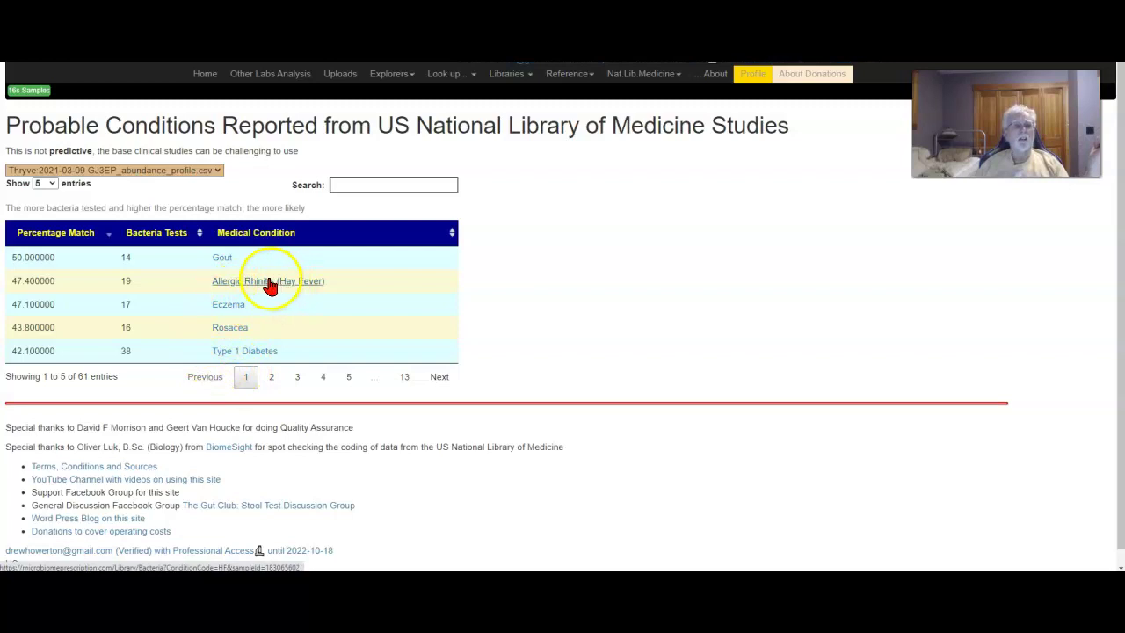
- Show the bacteria linked to Allergic Rhinitis (Hay Fever) from the sample's probable medical conditions
left_click(268, 282)
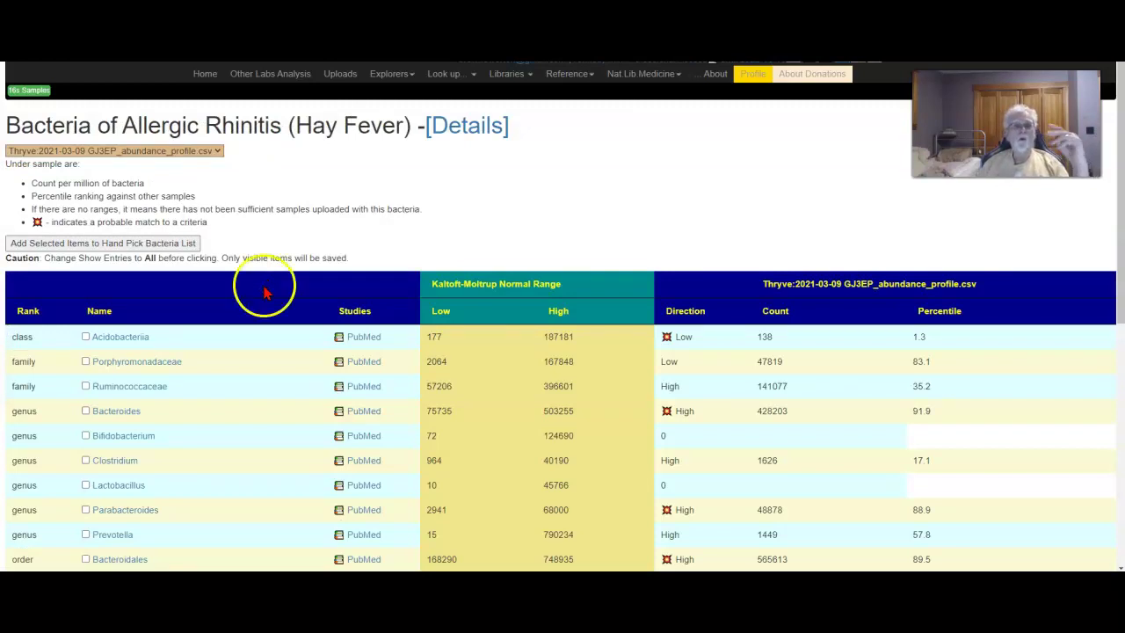
- Mark Acidobacteriia, Bacteroides and Parabacteroides among the probable matches in the Allergic Rhinitis bacteria table
scroll(238, 379, "down", 3)
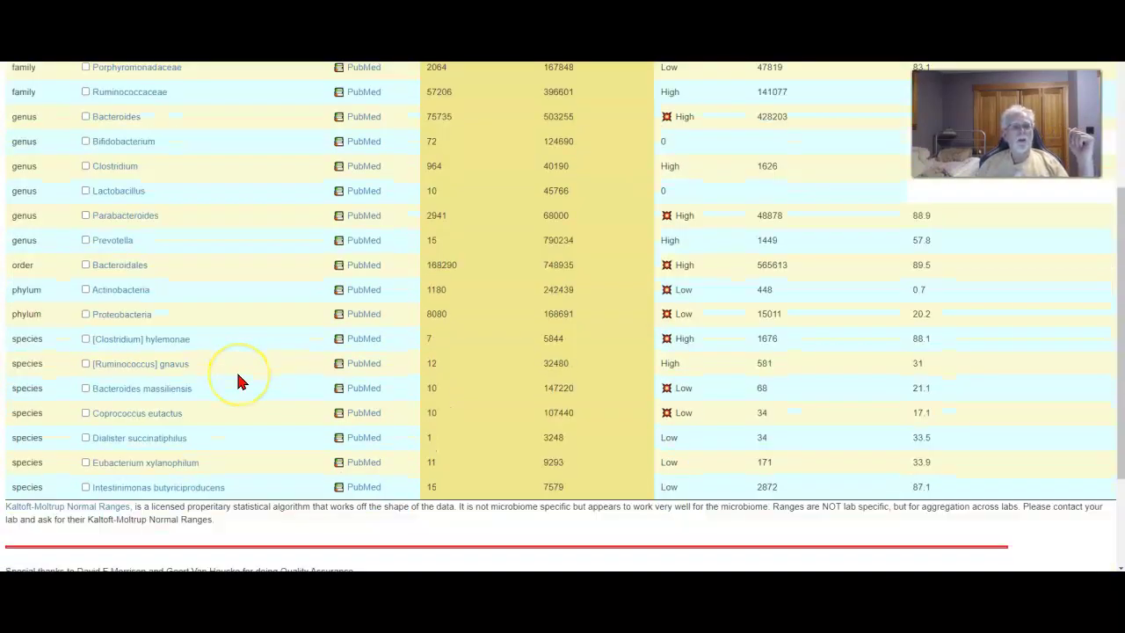
scroll(238, 379, "up", 3)
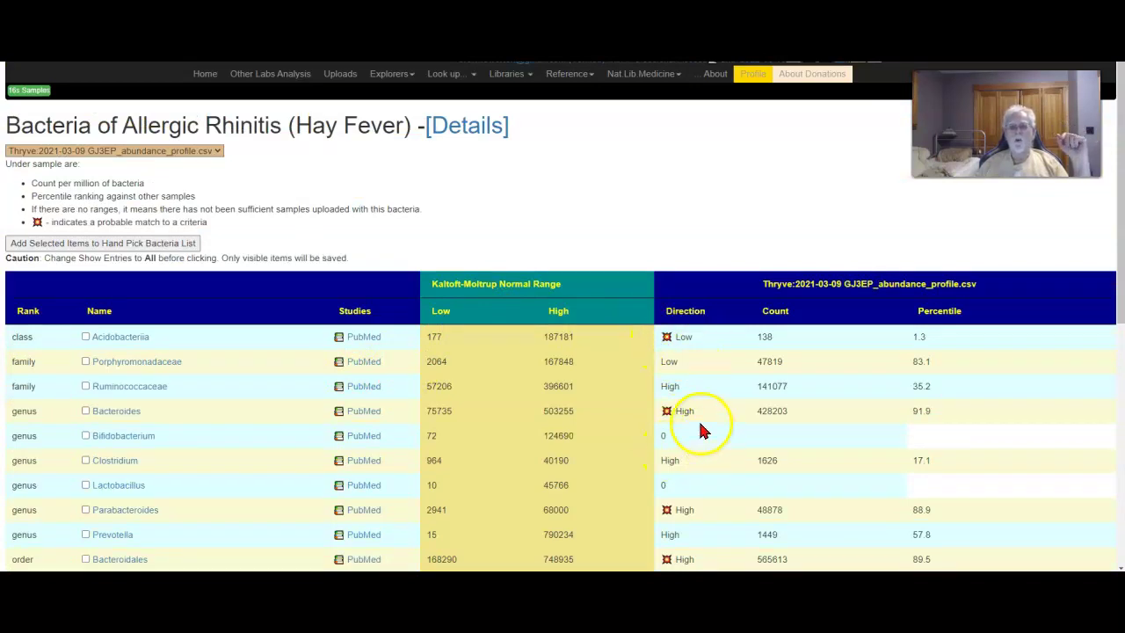
left_click(86, 410)
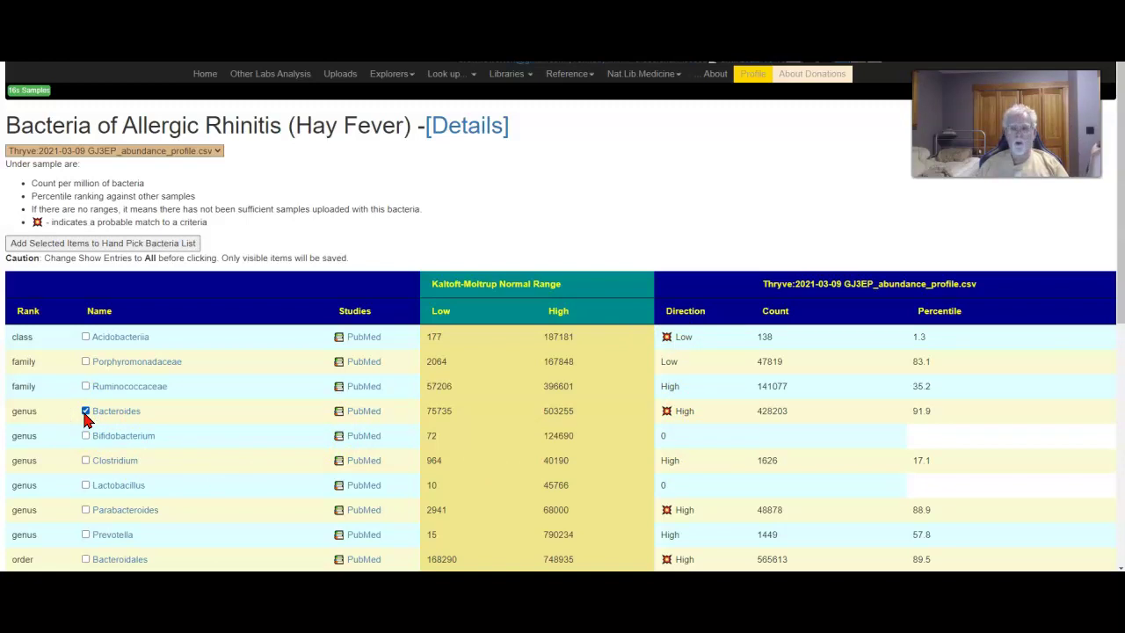
left_click(85, 337)
scroll(221, 413, "down", 1)
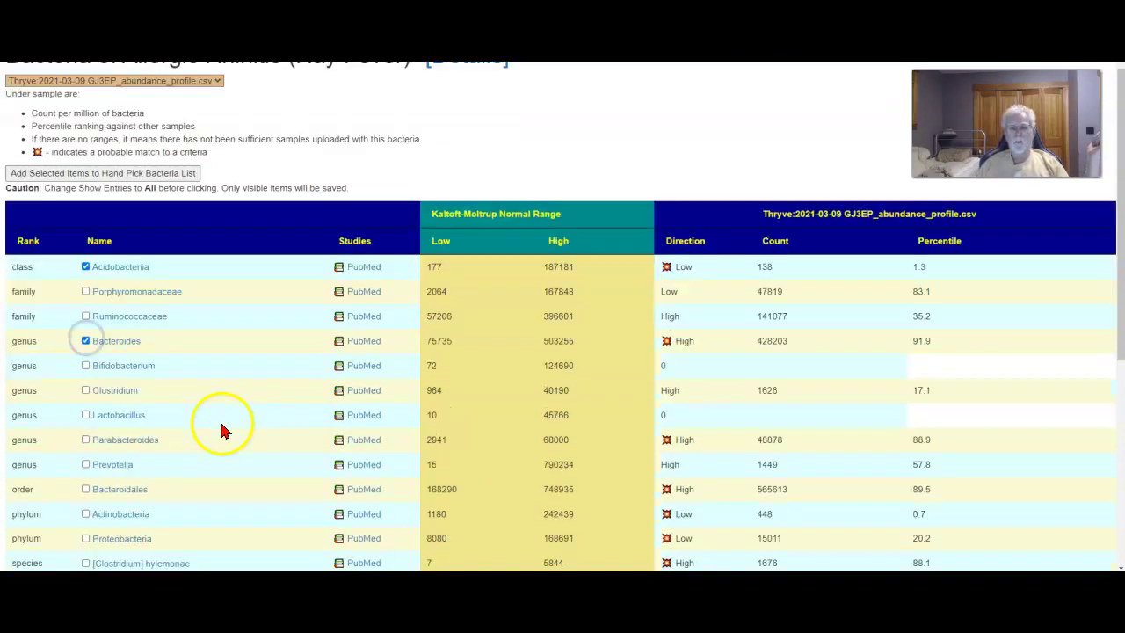
scroll(221, 429, "down", 3)
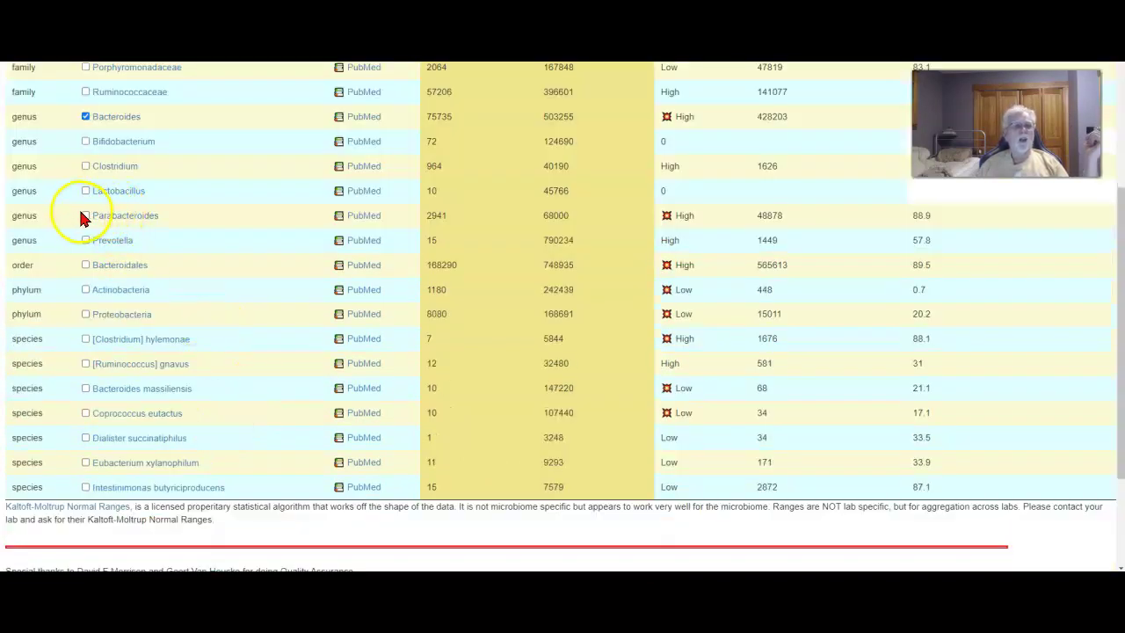
left_click(85, 215)
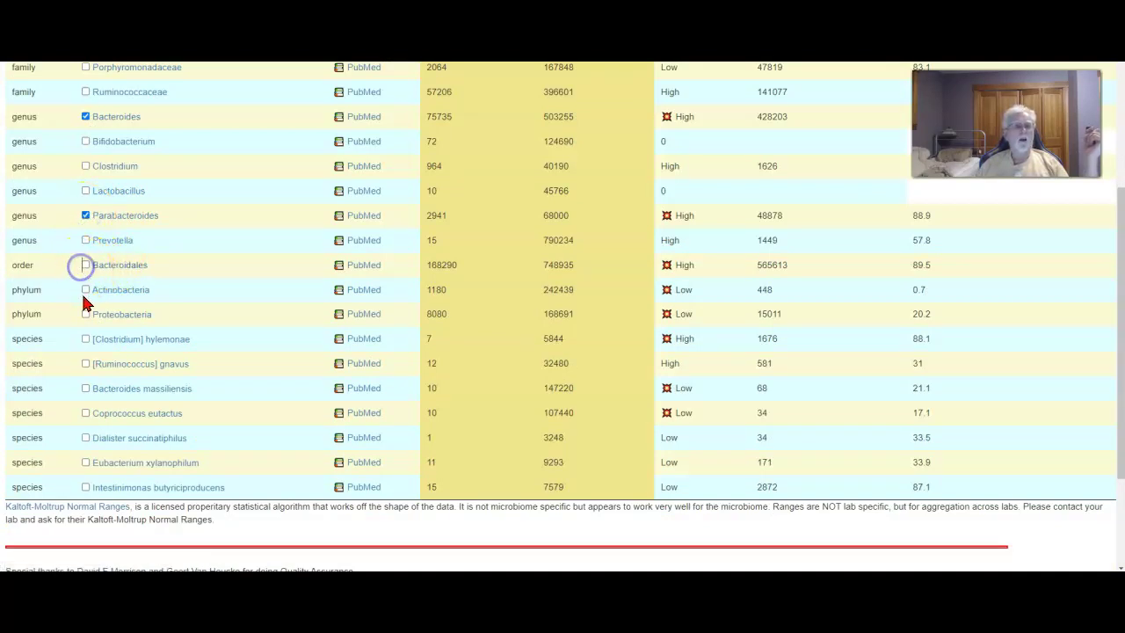
- Mark Actinobacteria, Proteobacteria, [Clostridium] hylemonae, Bacteroides massiliensis and Coprococcus eutactus, and add all marked bacteria to the hand-pick list
left_click(85, 290)
left_click(85, 315)
left_click(85, 340)
left_click(84, 389)
left_click(85, 413)
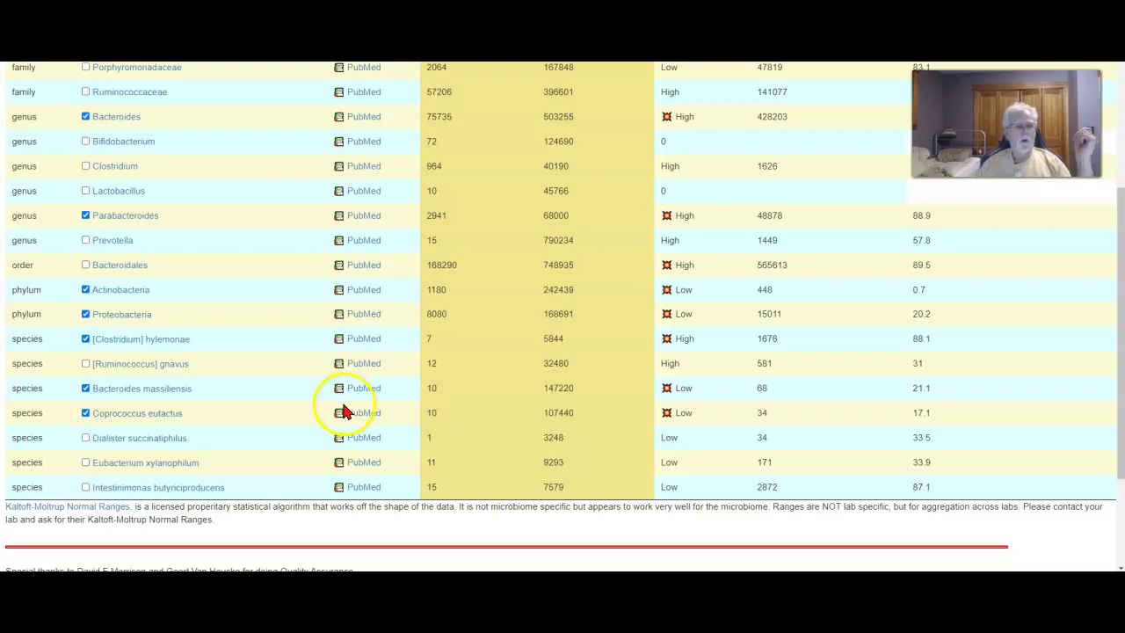
scroll(338, 410, "up", 3)
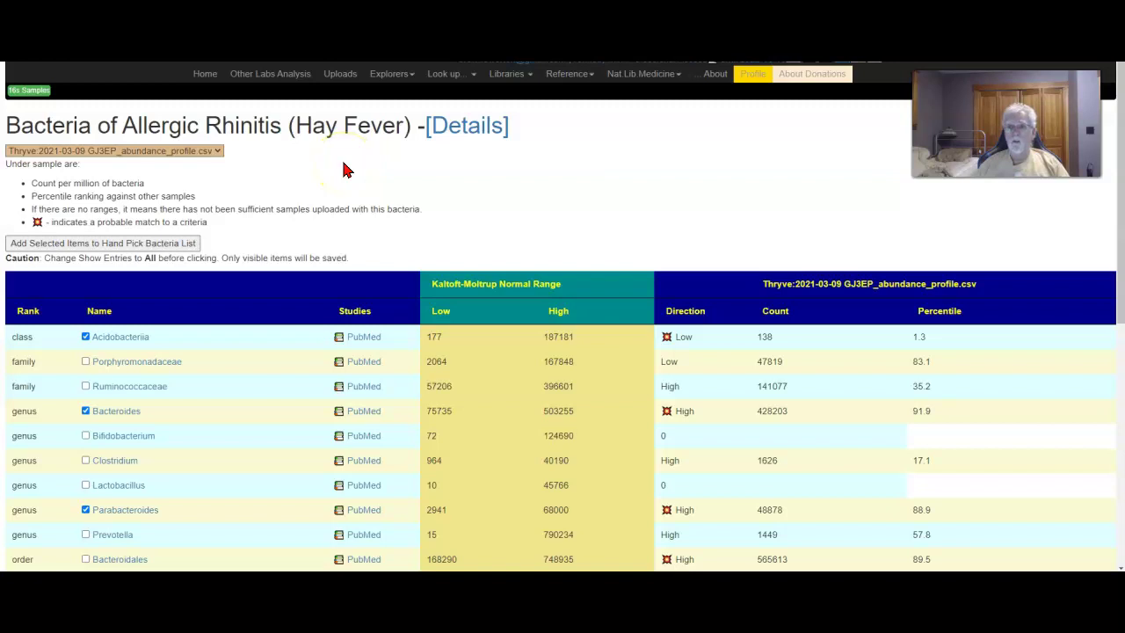
left_click(156, 246)
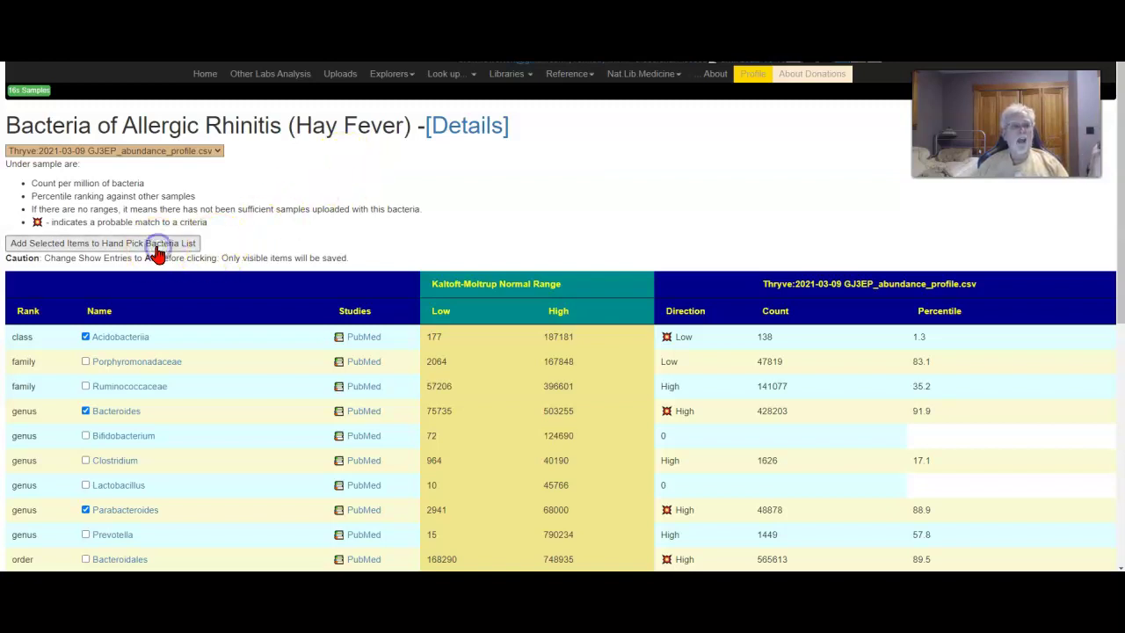
- Open the hand-picked bacteria list of the Thryve 2021-03-09 sample and review its taxa and subset options
scroll(551, 326, "down", 1)
scroll(551, 326, "down", 10)
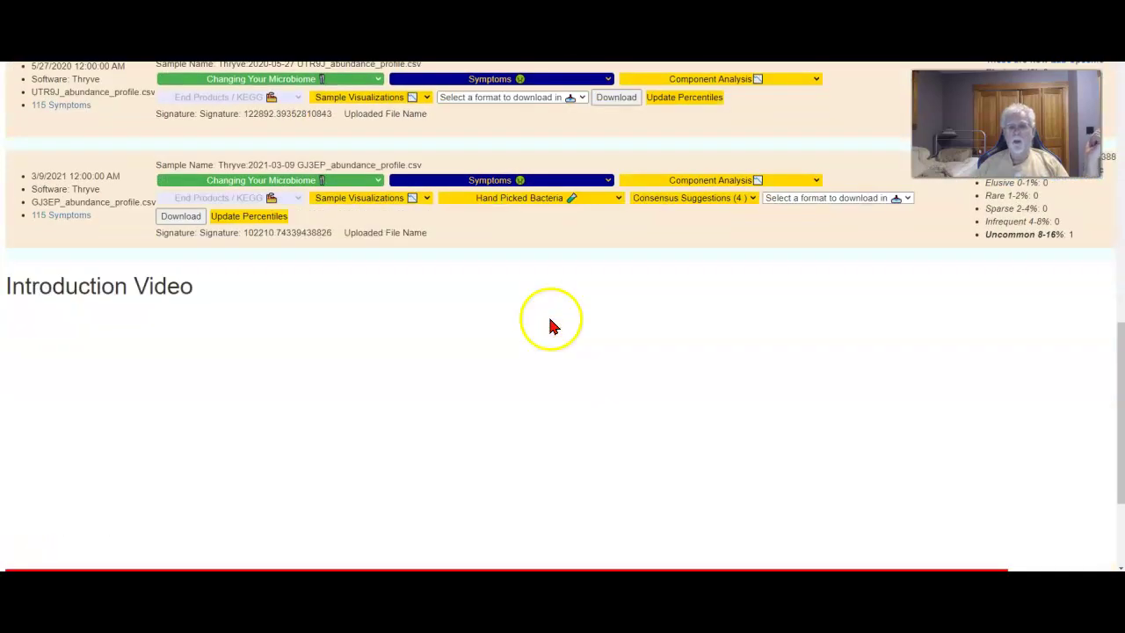
left_click(593, 200)
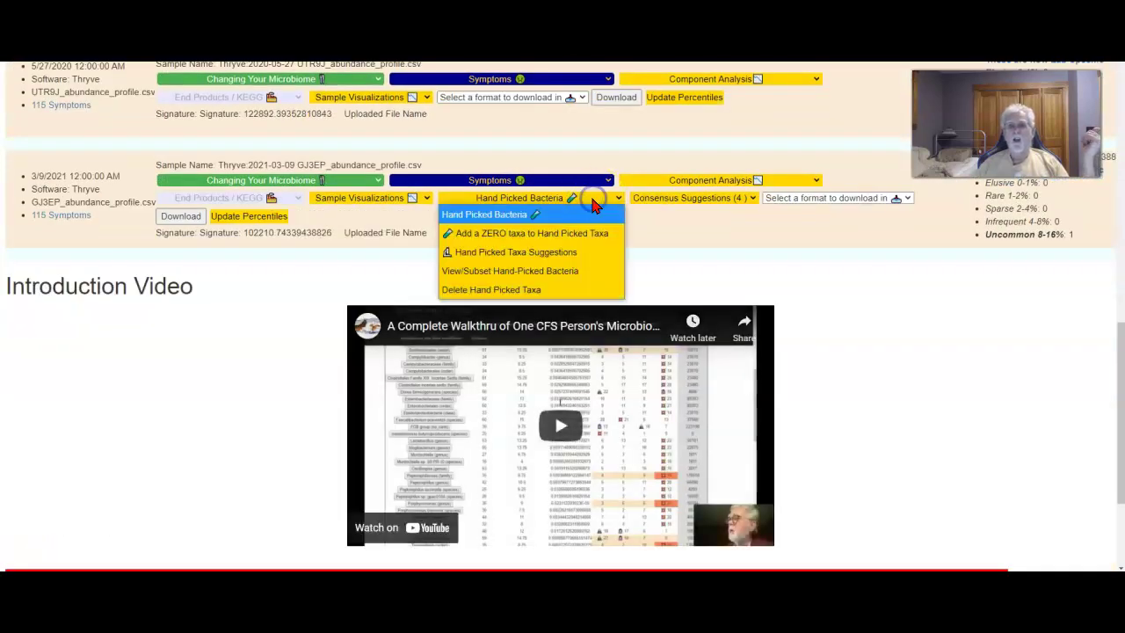
left_click(538, 252)
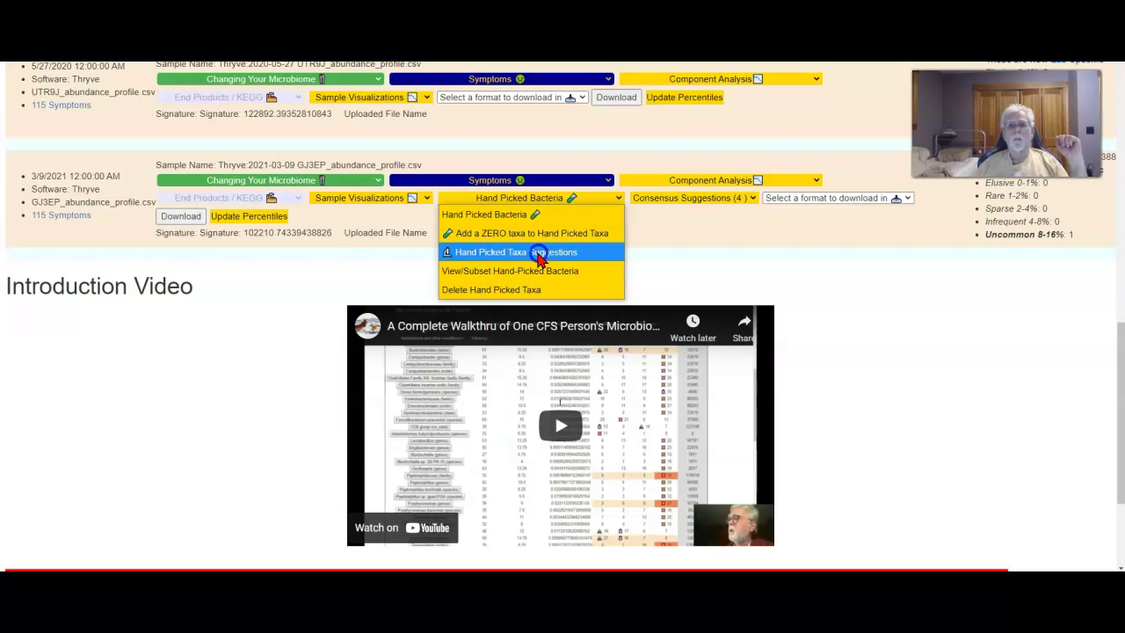
left_click(558, 271)
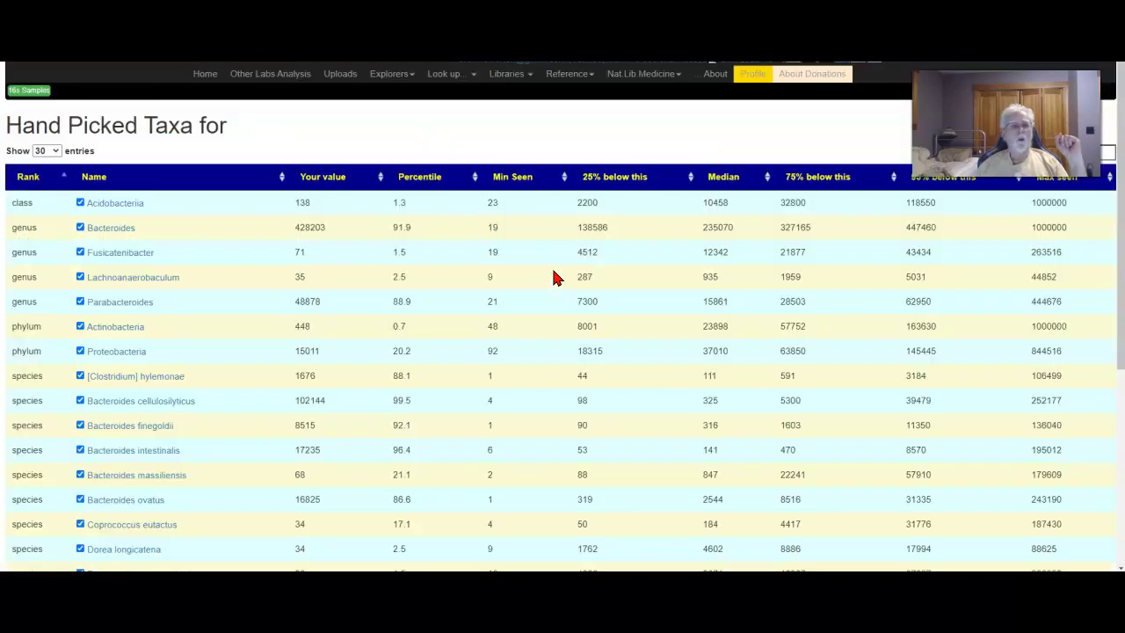
left_click(414, 264)
scroll(414, 268, "down", 4)
scroll(413, 273, "up", 4)
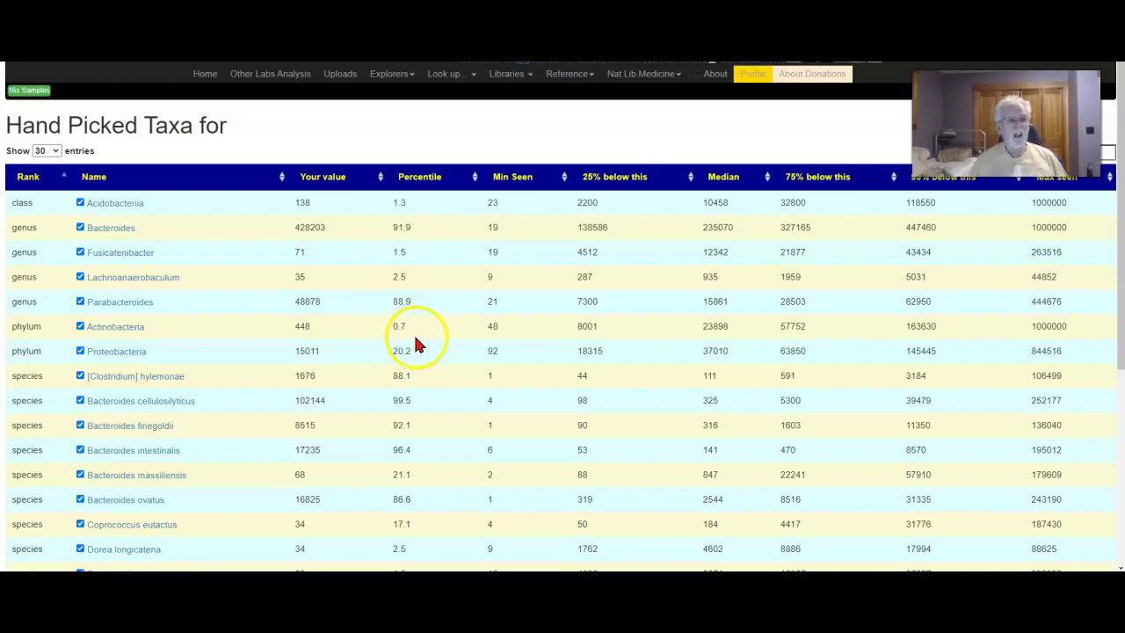
scroll(452, 360, "down", 3)
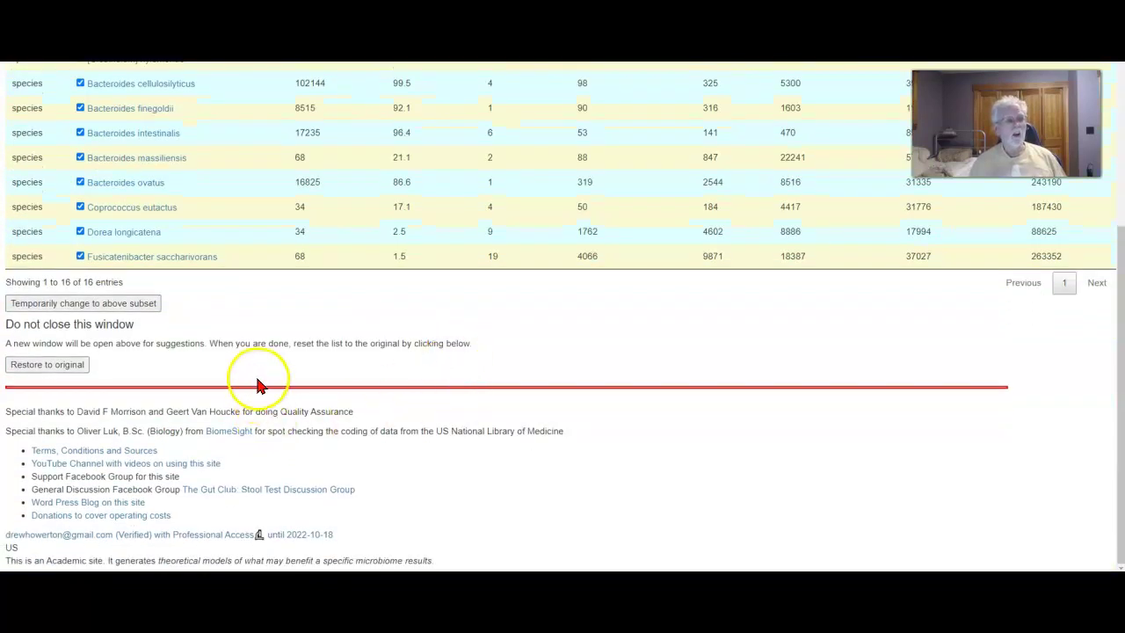
scroll(258, 378, "up", 5)
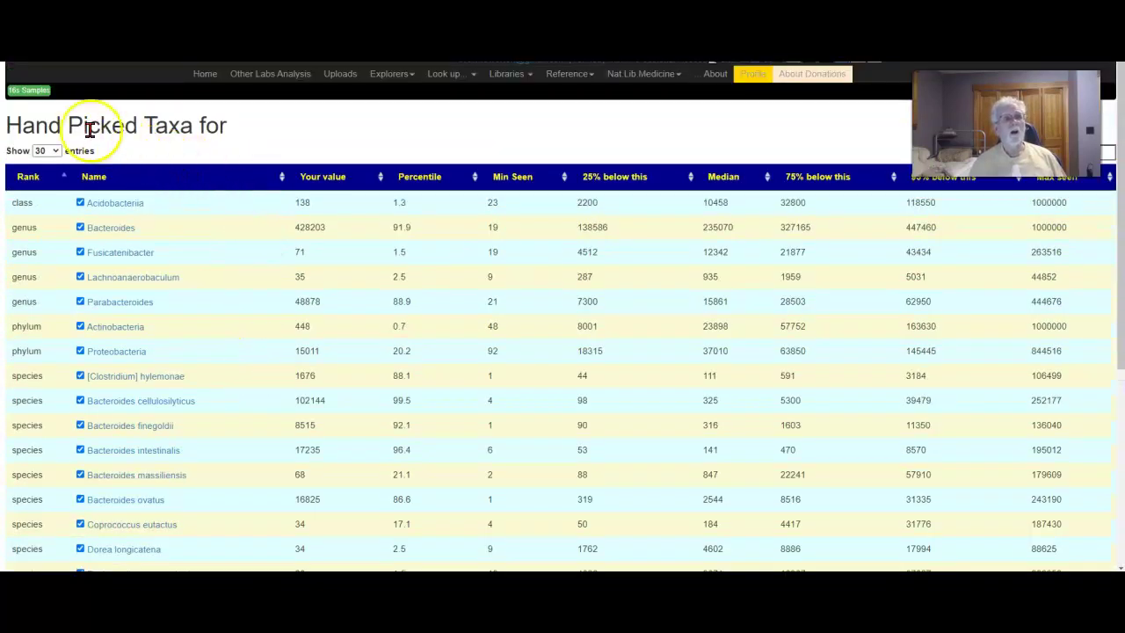
- Return to the samples list and generate suggestions from the hand-picked taxa of the Thryve 2021-03-09 sample
left_click(35, 92)
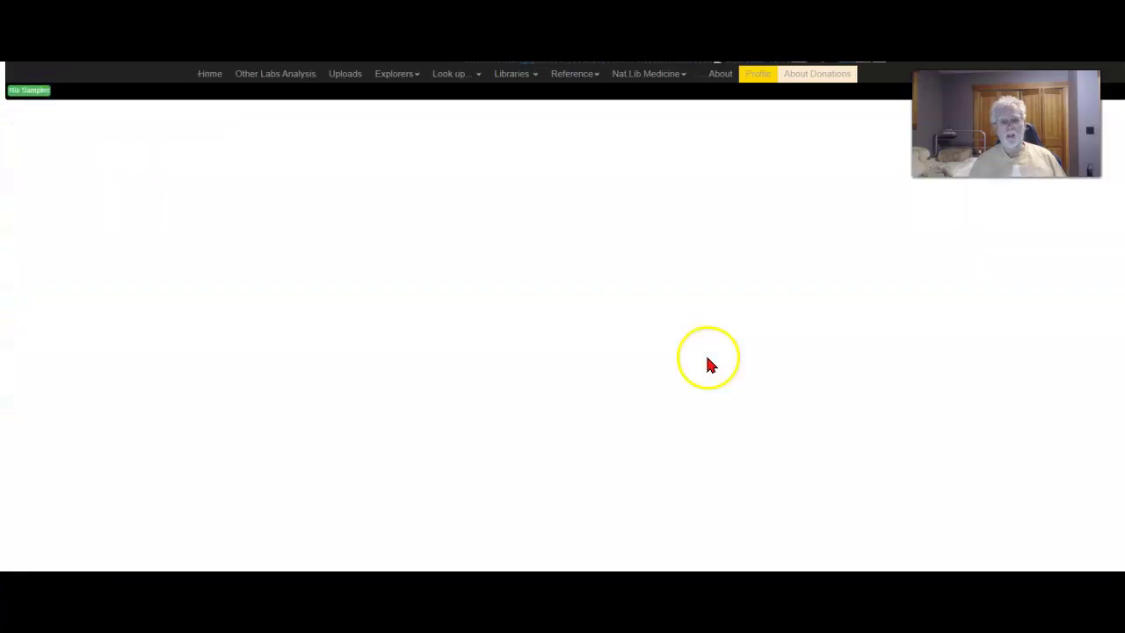
scroll(752, 492, "down", 3)
scroll(759, 514, "down", 4)
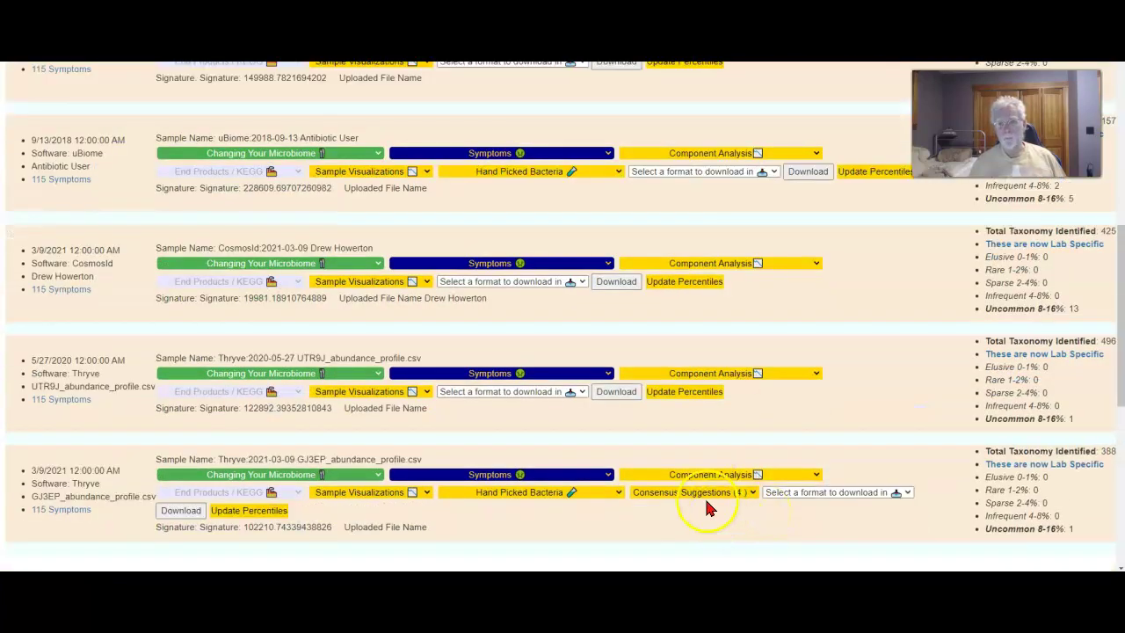
left_click(564, 495)
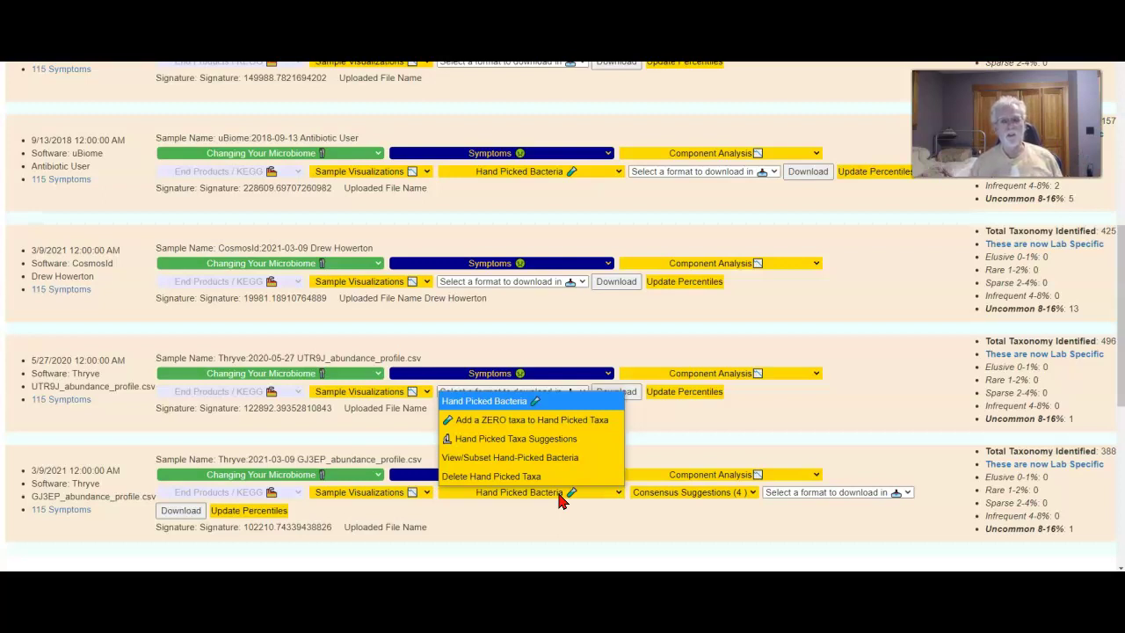
left_click(541, 436)
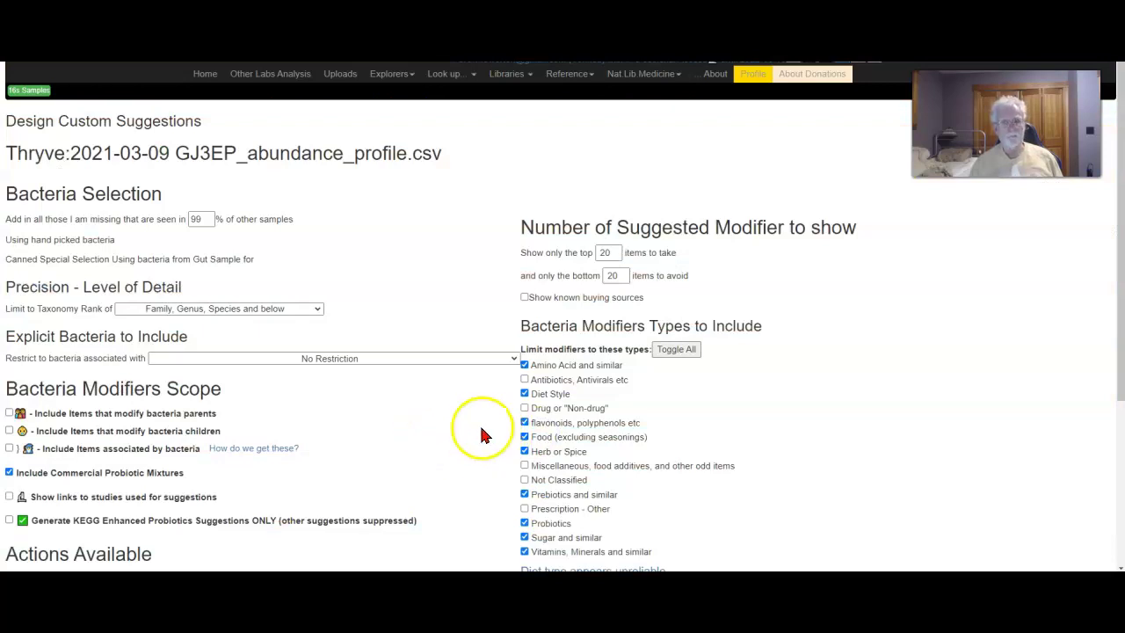
scroll(479, 426, "down", 3)
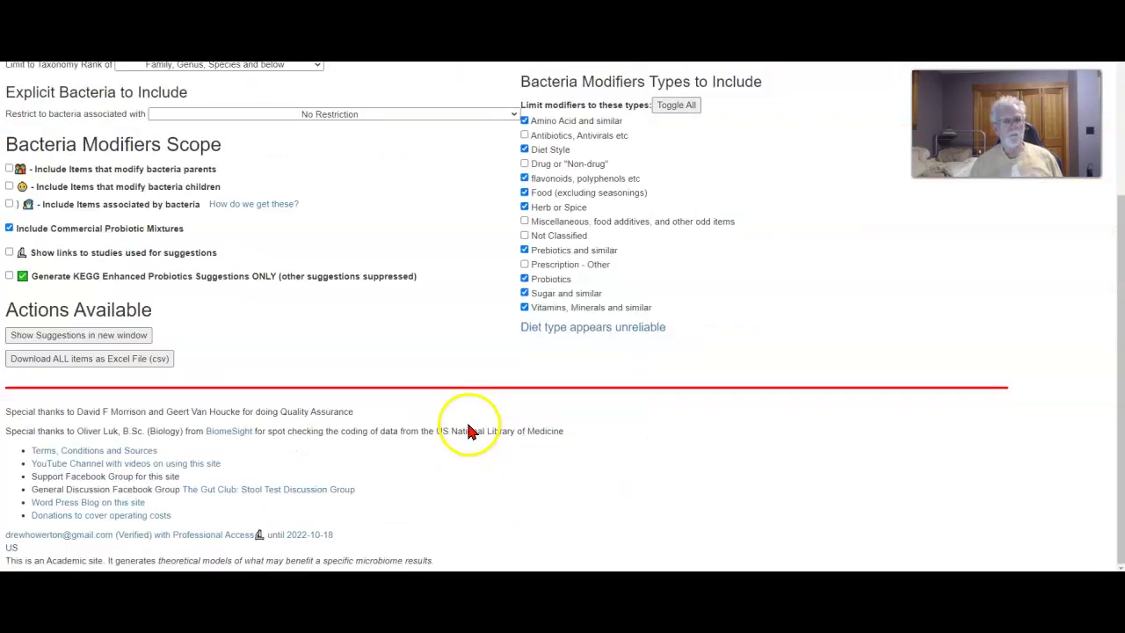
left_click(120, 338)
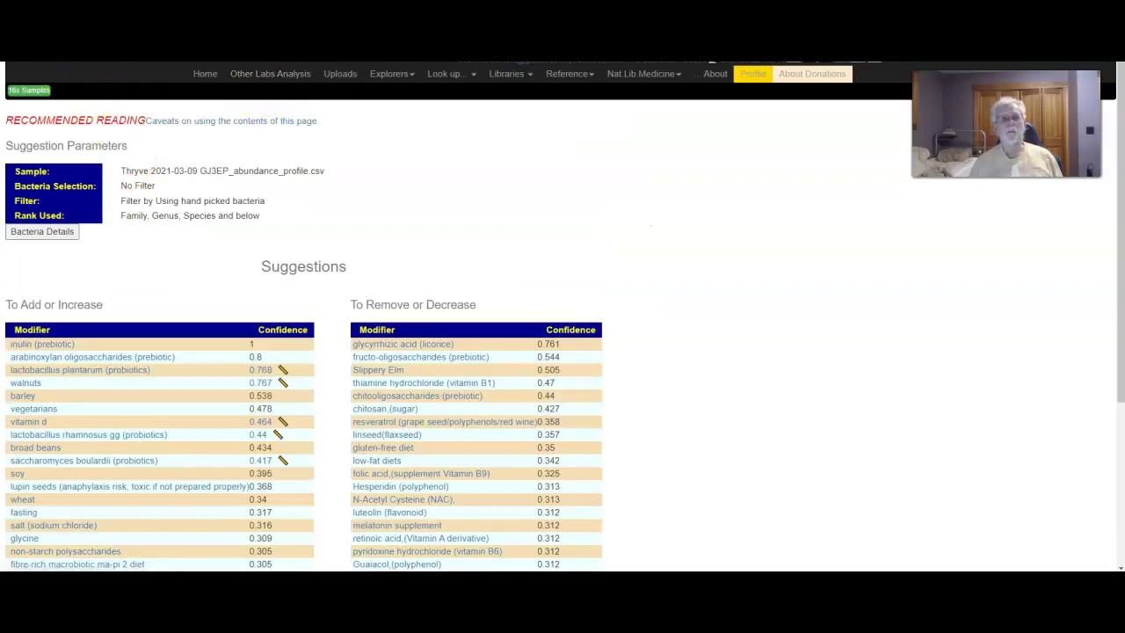
- Close the suggestions, include links to the studies used, and generate the hand-picked taxa suggestions again
key("ctrl+w")
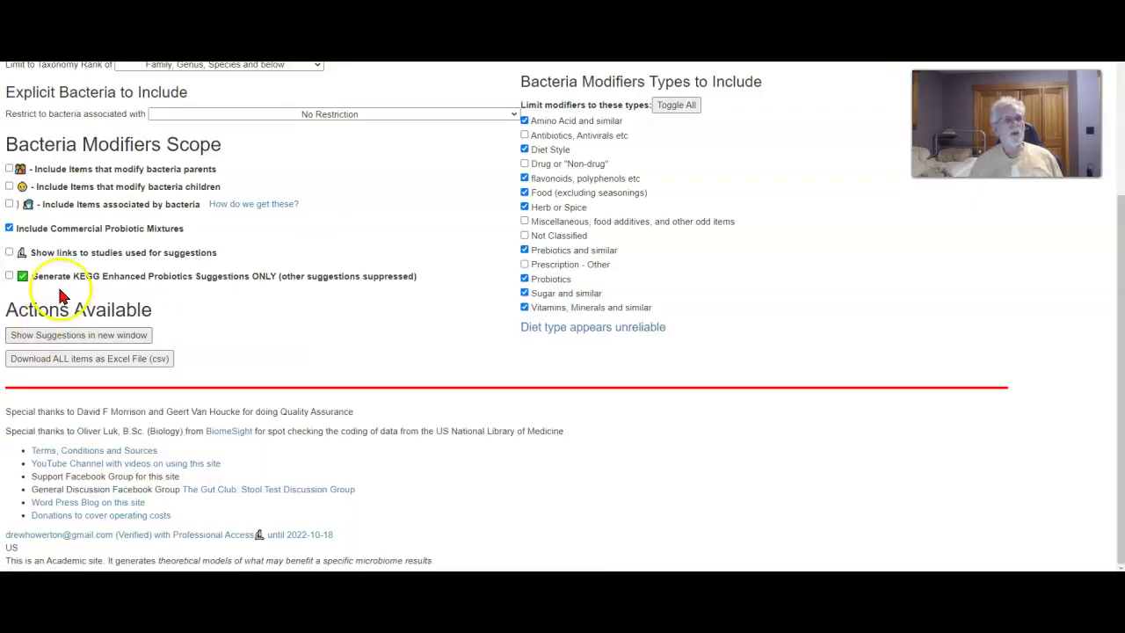
left_click(71, 256)
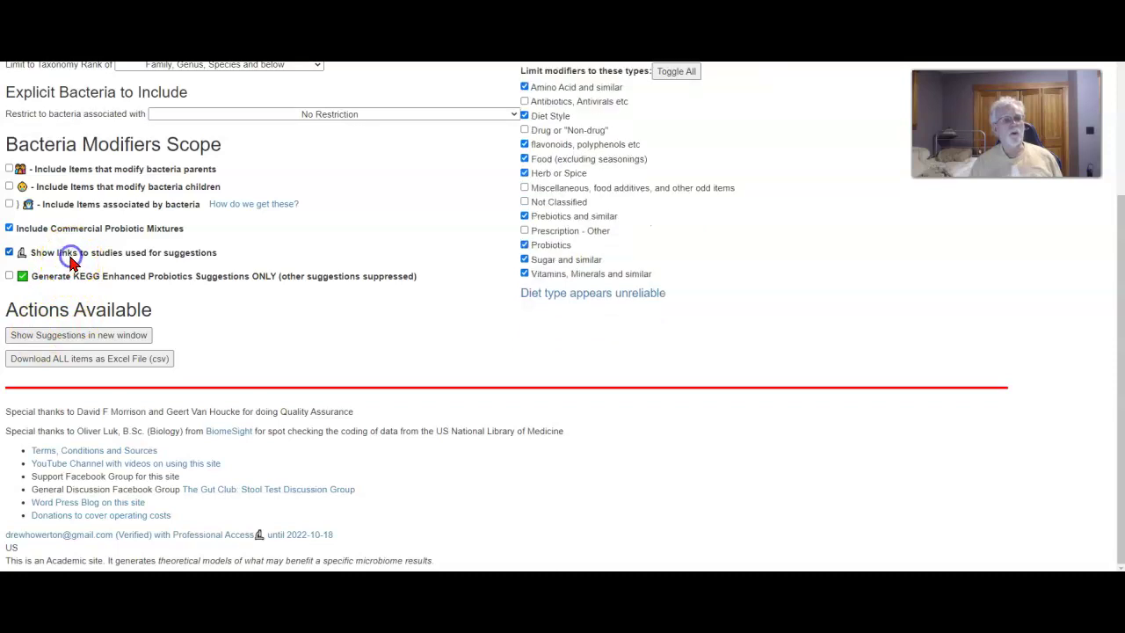
left_click(106, 338)
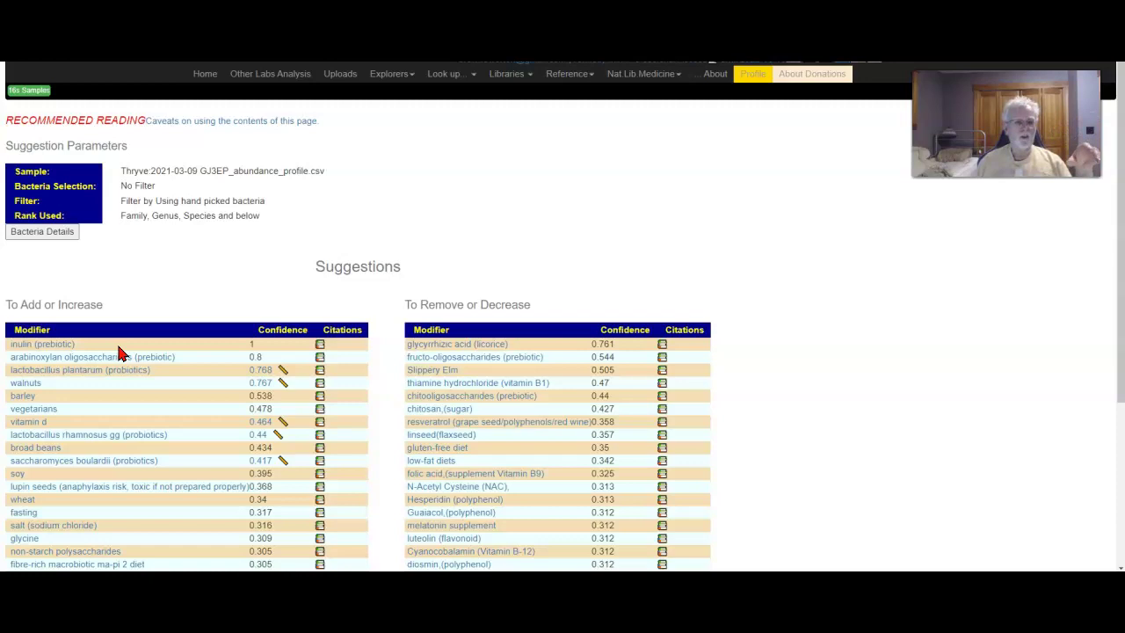
- Open the citations behind the inulin (prebiotic) suggestion and look through which bacteria each study affects
left_click(320, 345)
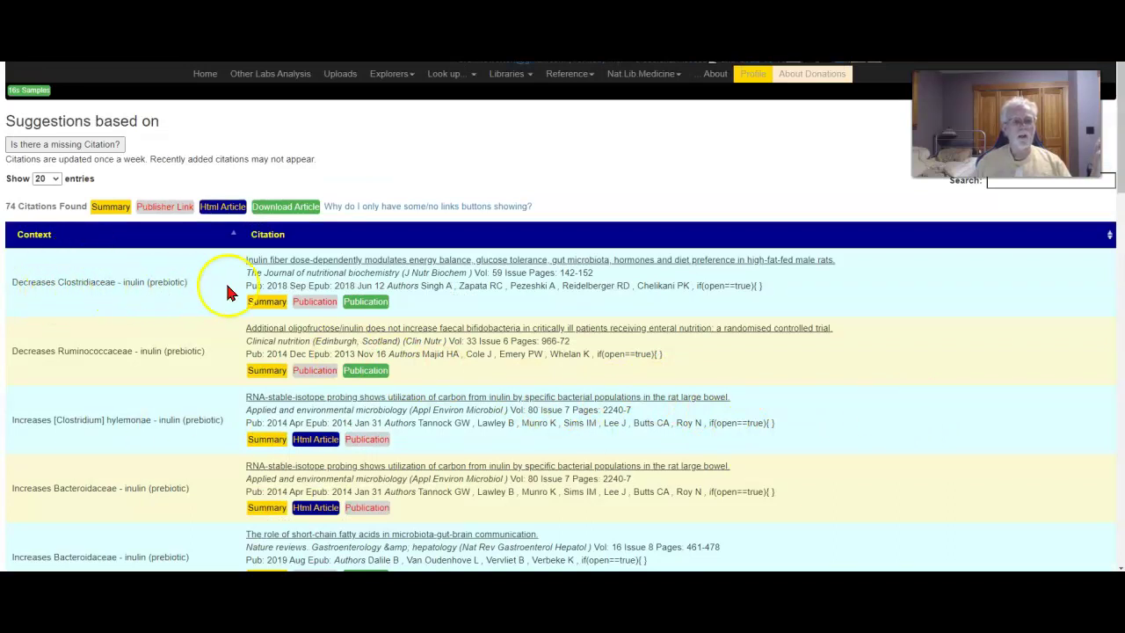
scroll(99, 317, "down", 15)
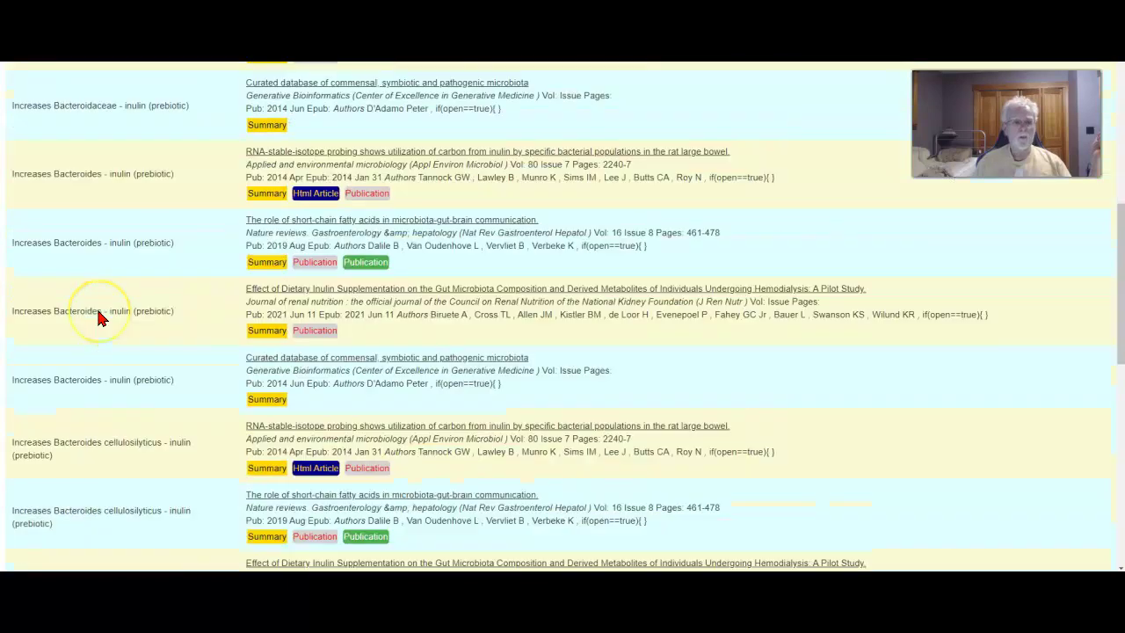
scroll(97, 311, "up", 15)
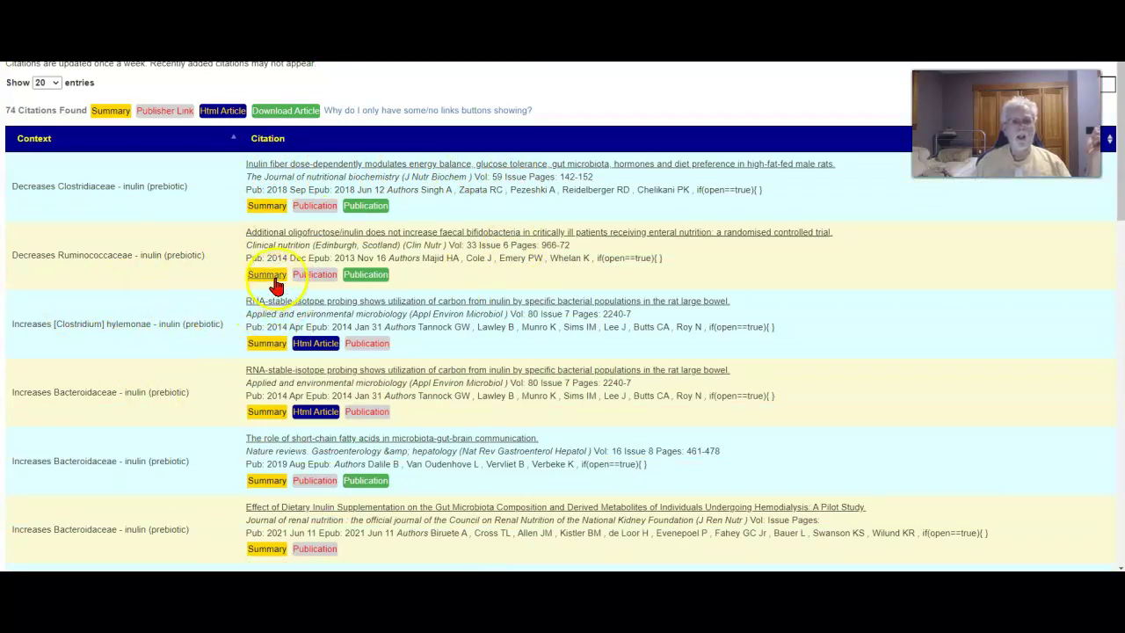
- Open the full RNA-stable-isotope probing article cited for [Clostridium] hylemonae and highlight "Rat Large Bowel" in its title
left_click(322, 352)
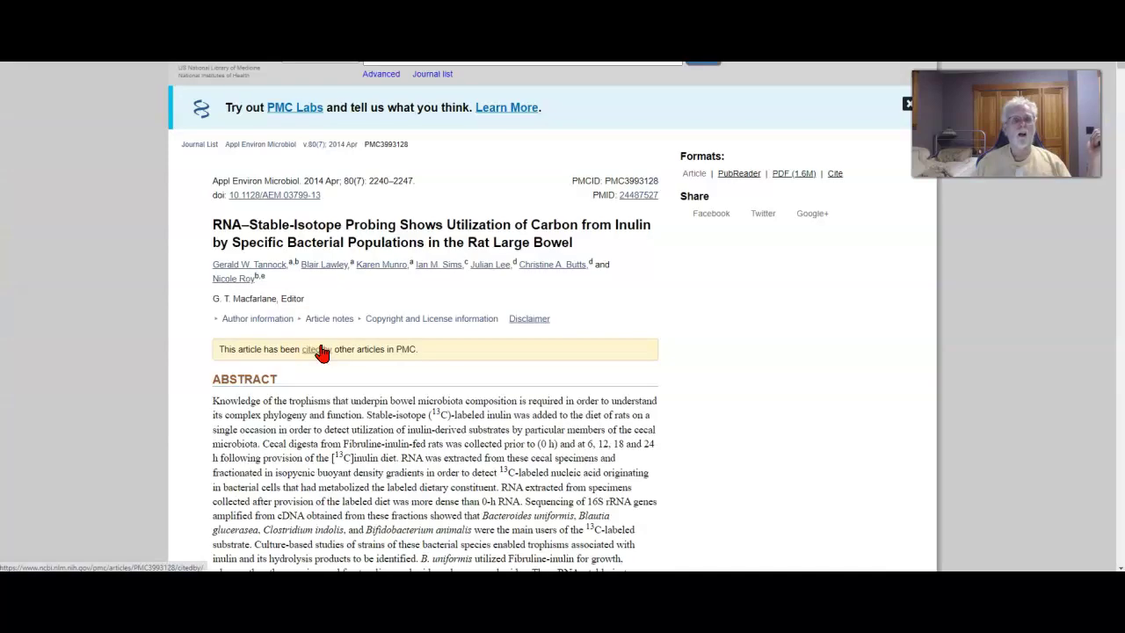
left_click(435, 456)
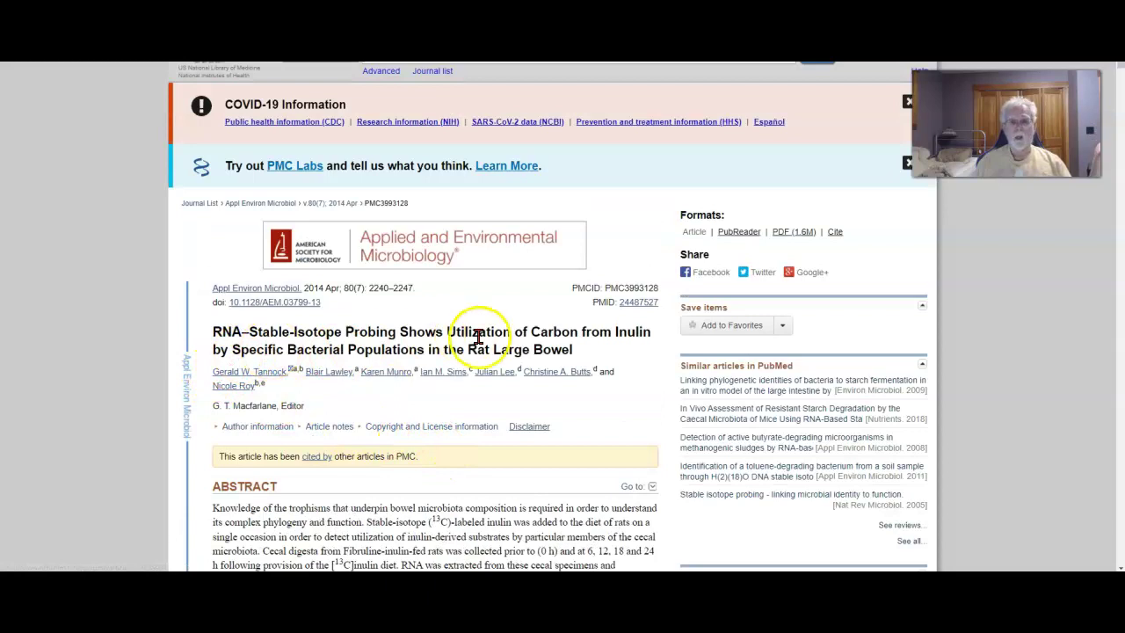
left_click_drag(465, 349, 571, 349)
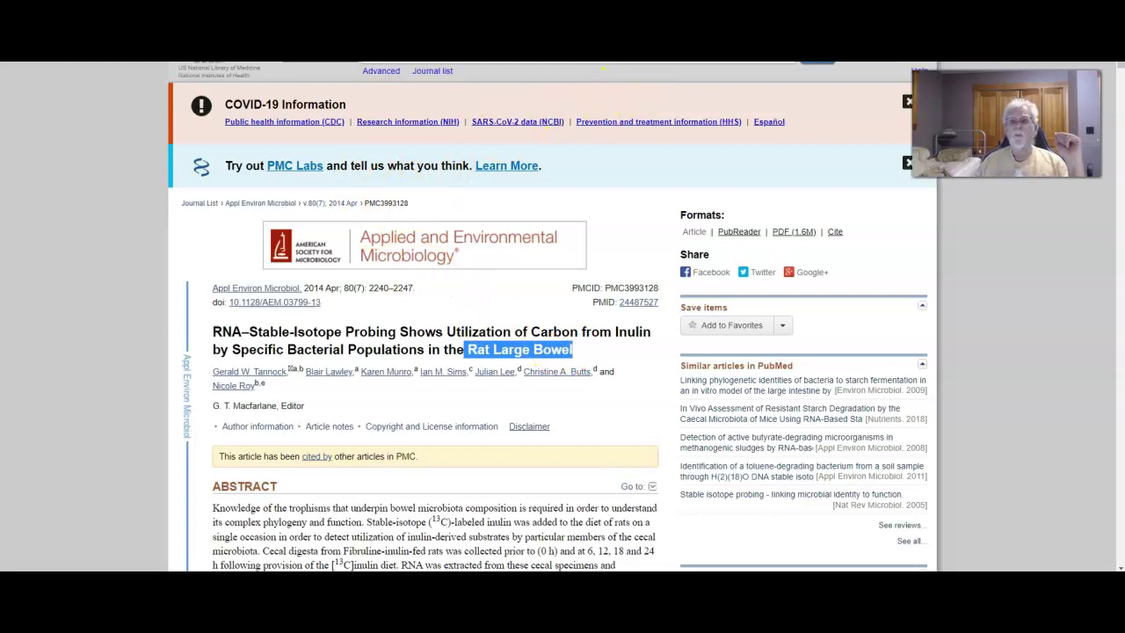
- Return to the inulin citations list and set it to show 100 entries
key("ctrl+Tab")
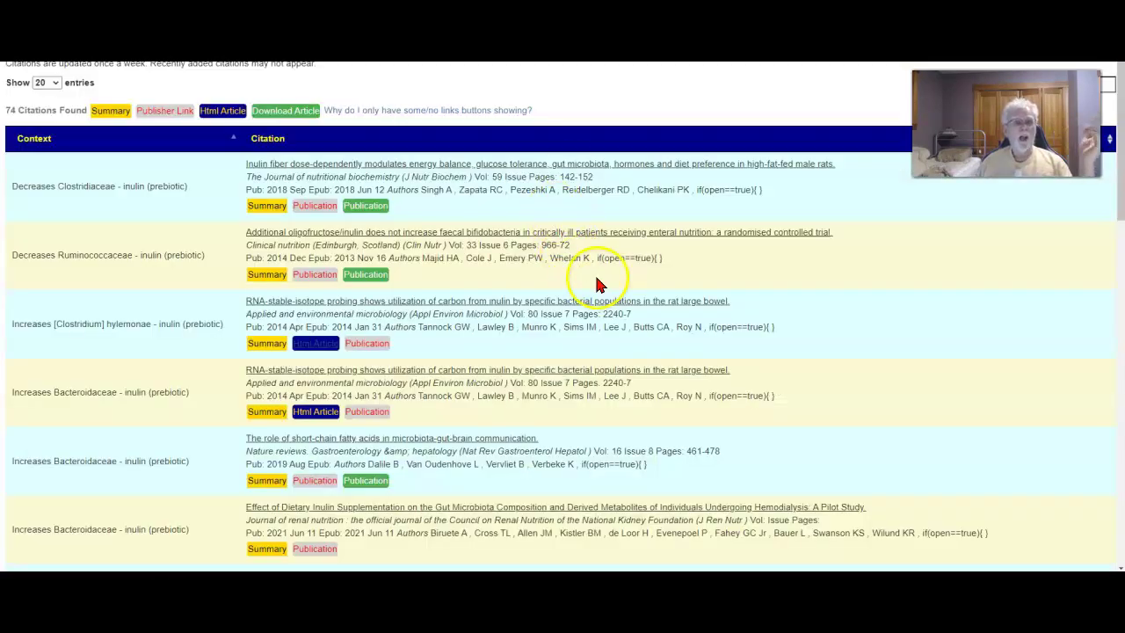
scroll(595, 283, "down", 3)
scroll(595, 283, "up", 5)
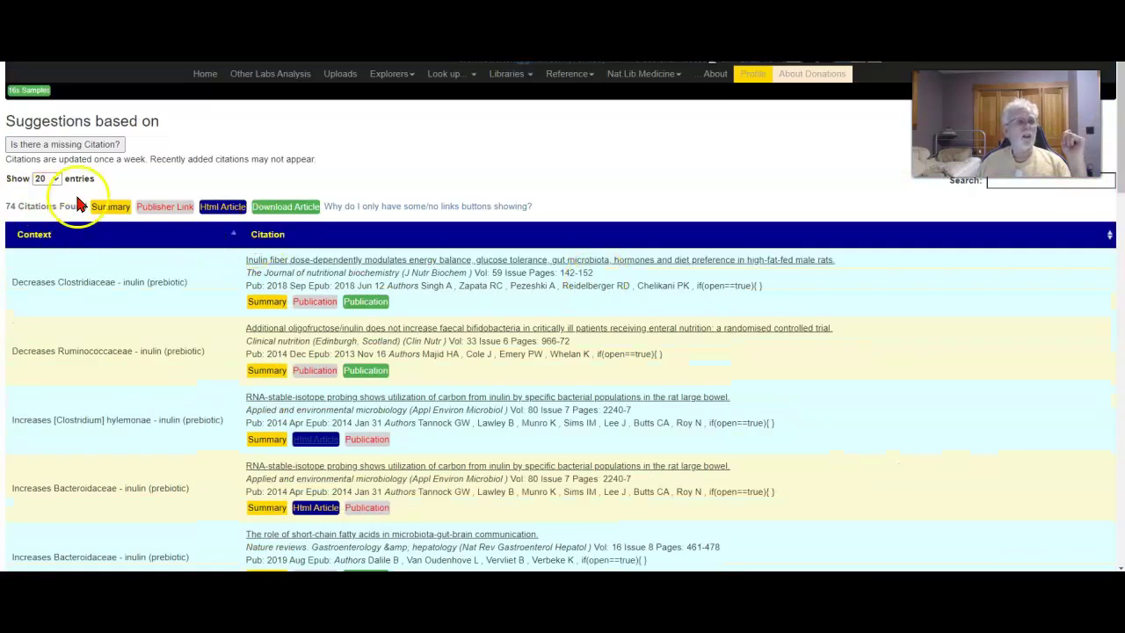
left_click(53, 178)
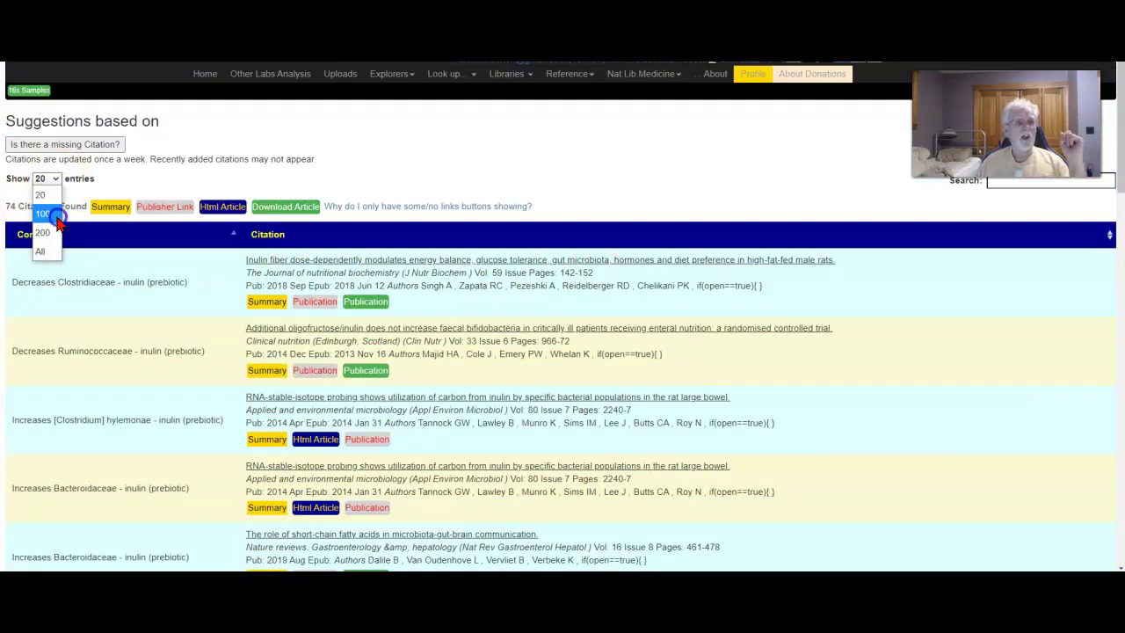
left_click(57, 219)
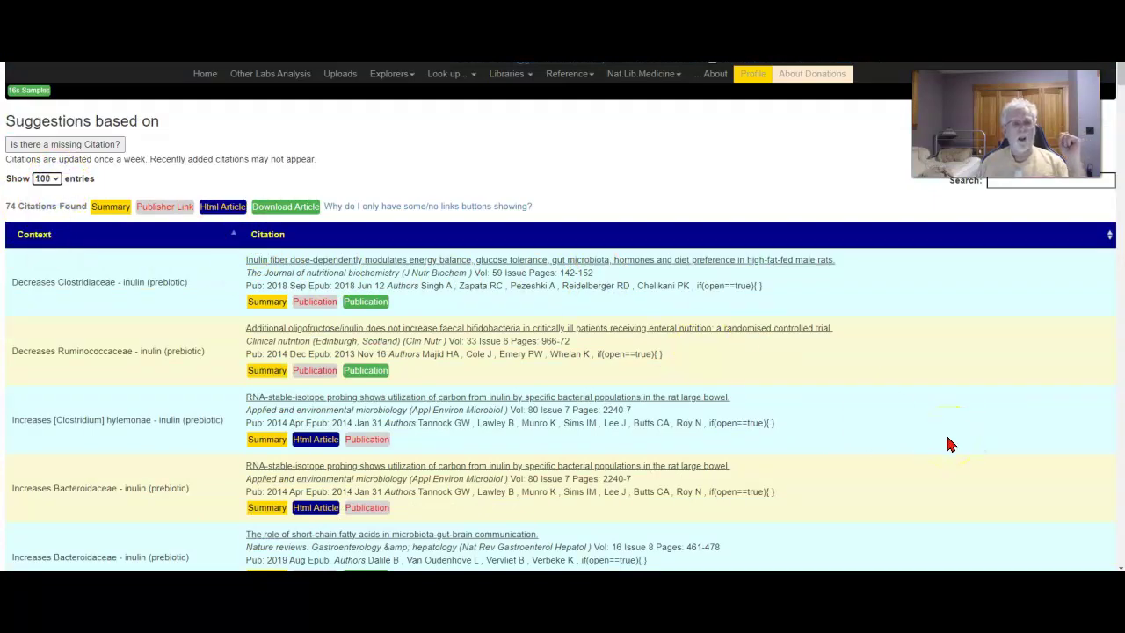
- Skim the full list of inulin citations, glance back at the suggestions for the hand-picked bacteria, and return to the citations
scroll(946, 442, "down", 20)
scroll(946, 442, "down", 10)
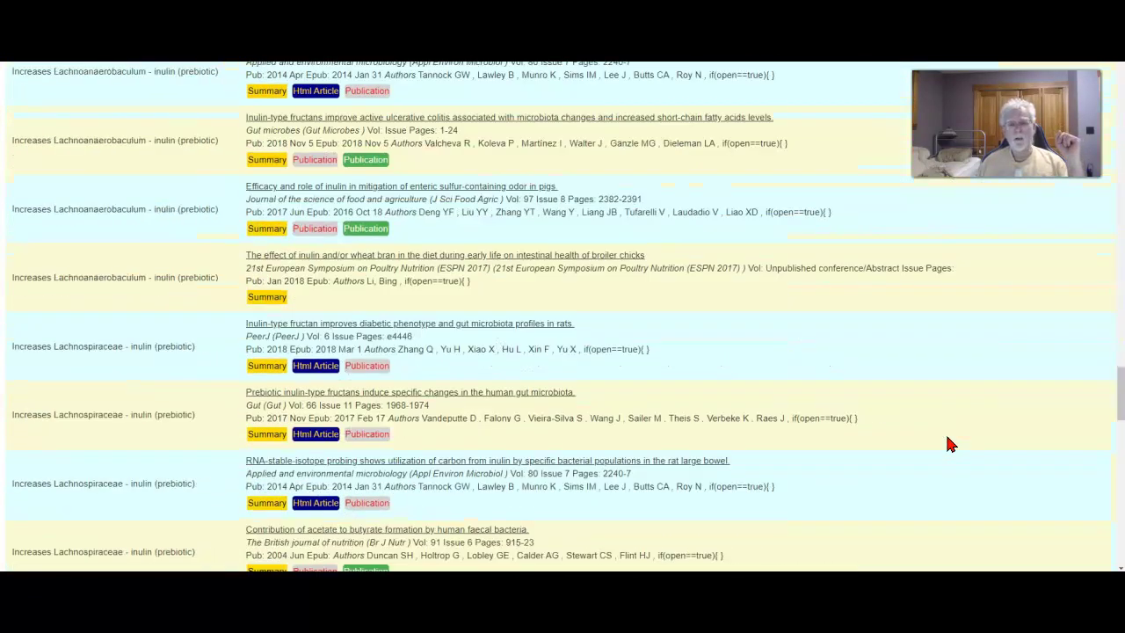
scroll(947, 443, "up", 20)
scroll(946, 443, "up", 5)
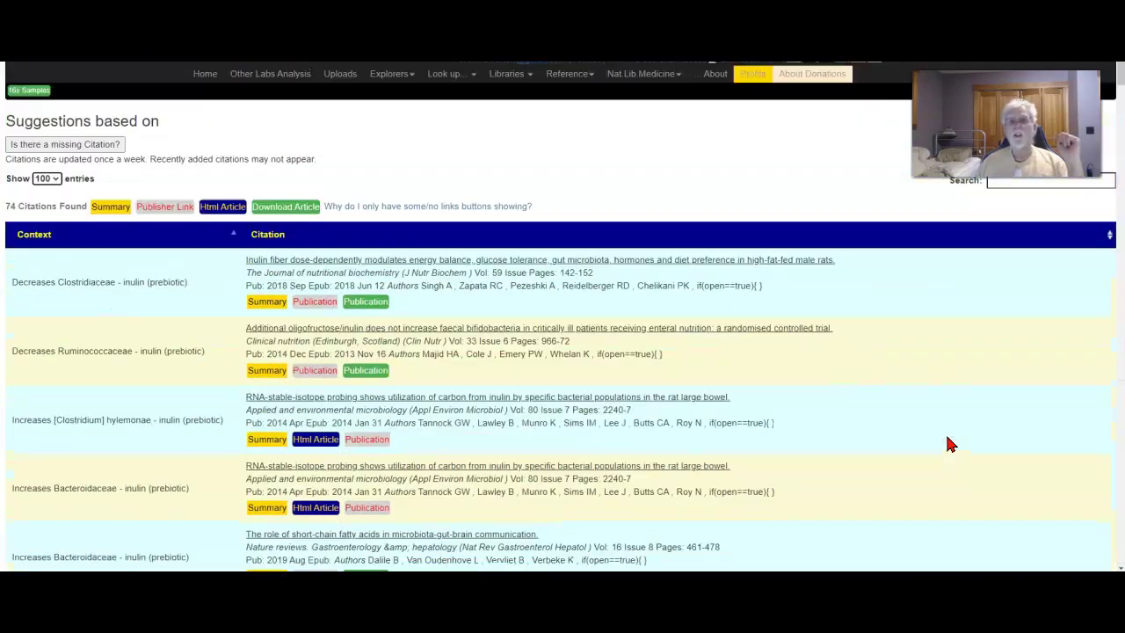
key("alt+Left")
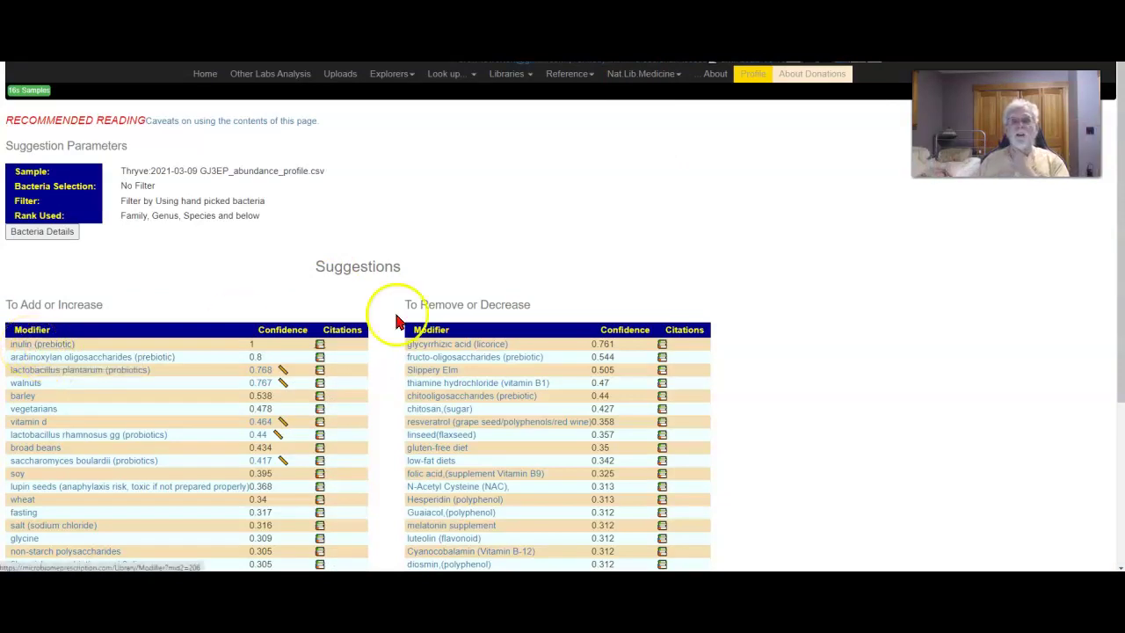
key("ctrl+Tab")
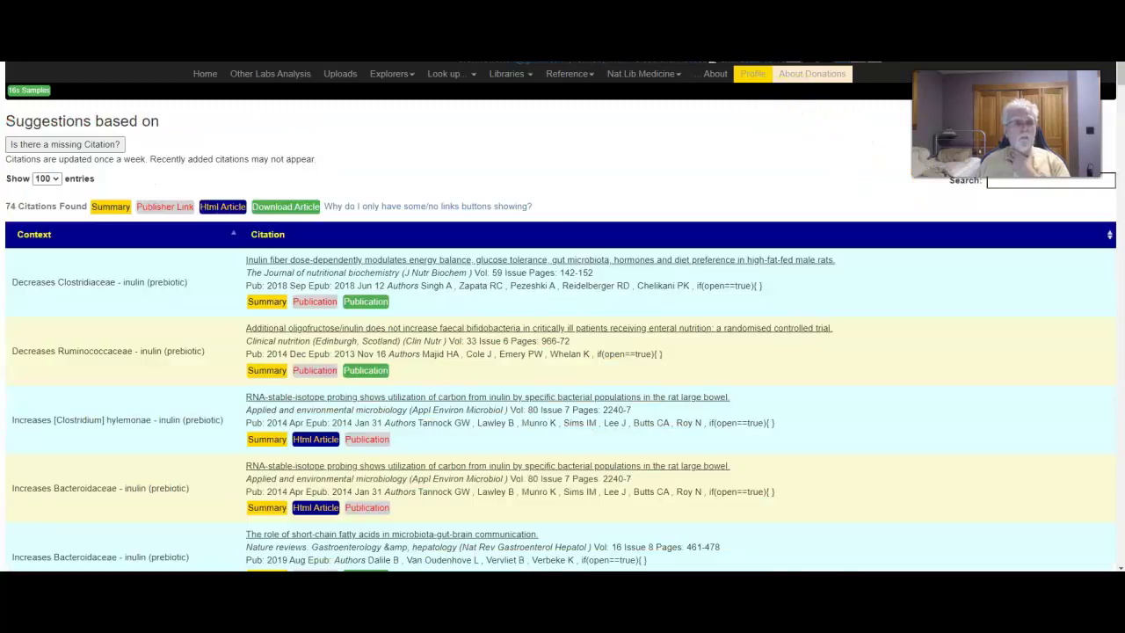
- Sort the inulin citations by context in descending order and look through the bacteria each study reports as affected
left_click(43, 235)
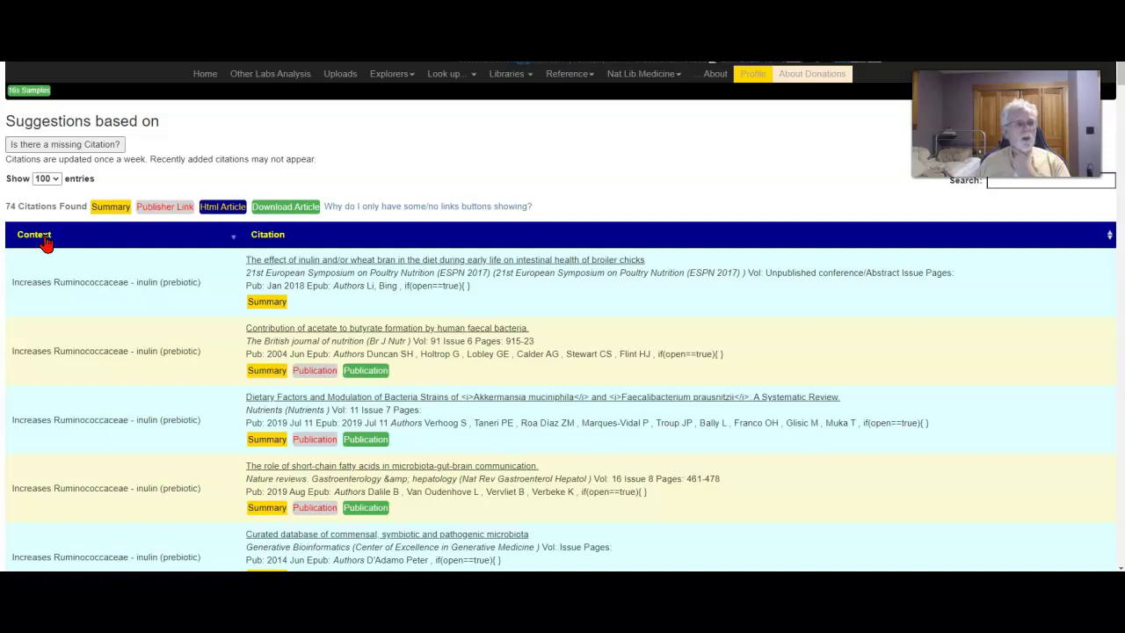
scroll(91, 532, "down", 3)
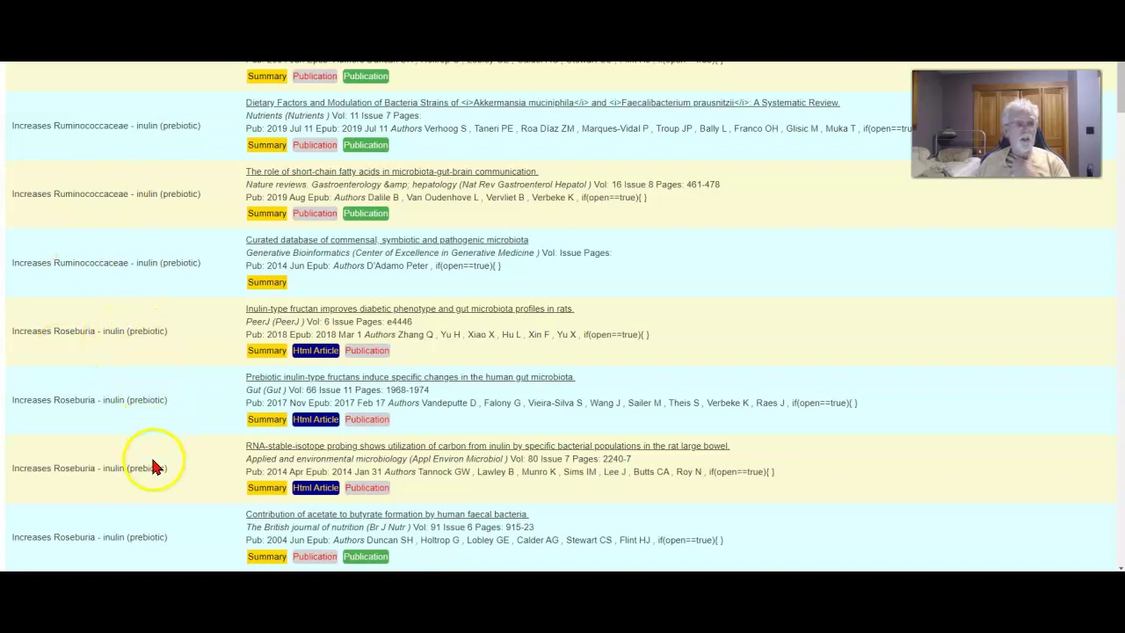
scroll(153, 499, "down", 15)
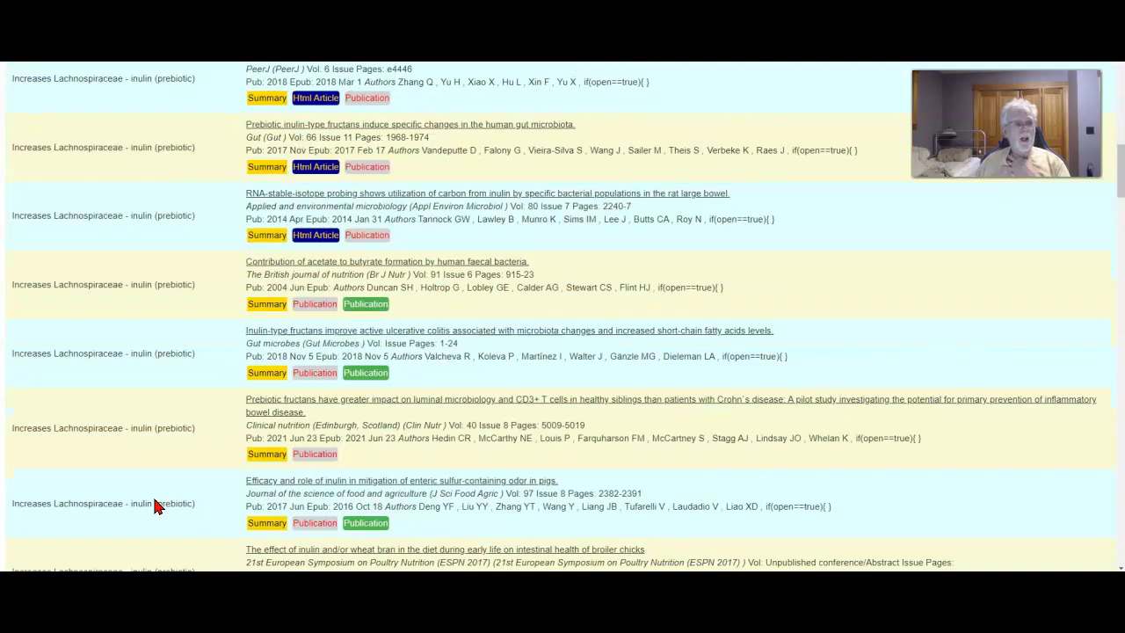
scroll(154, 499, "down", 10)
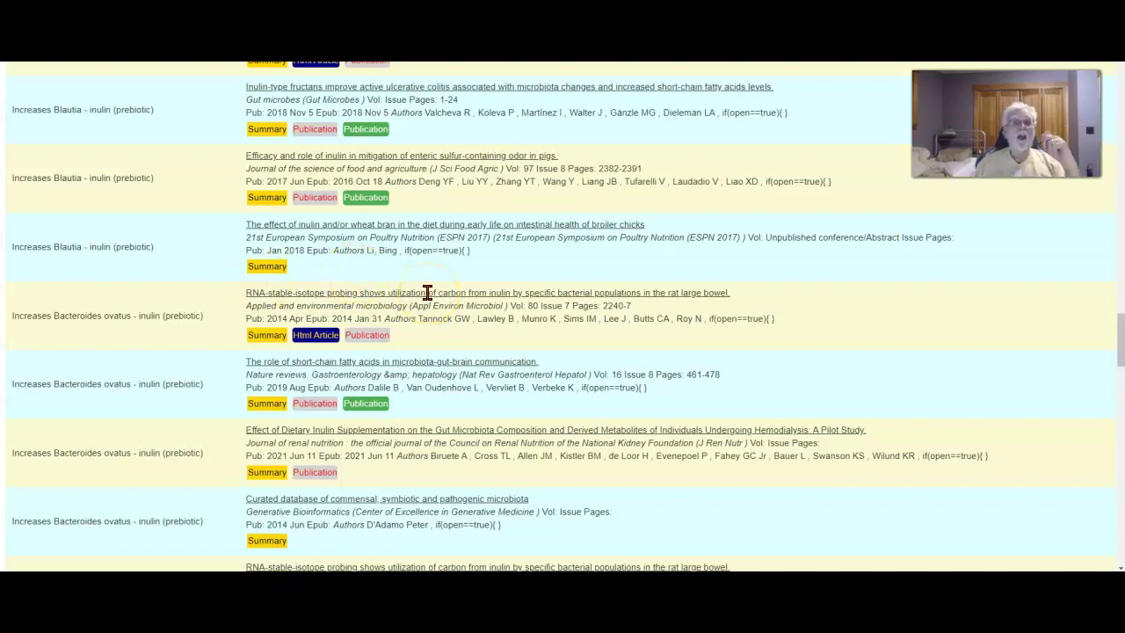
scroll(427, 292, "up", 15)
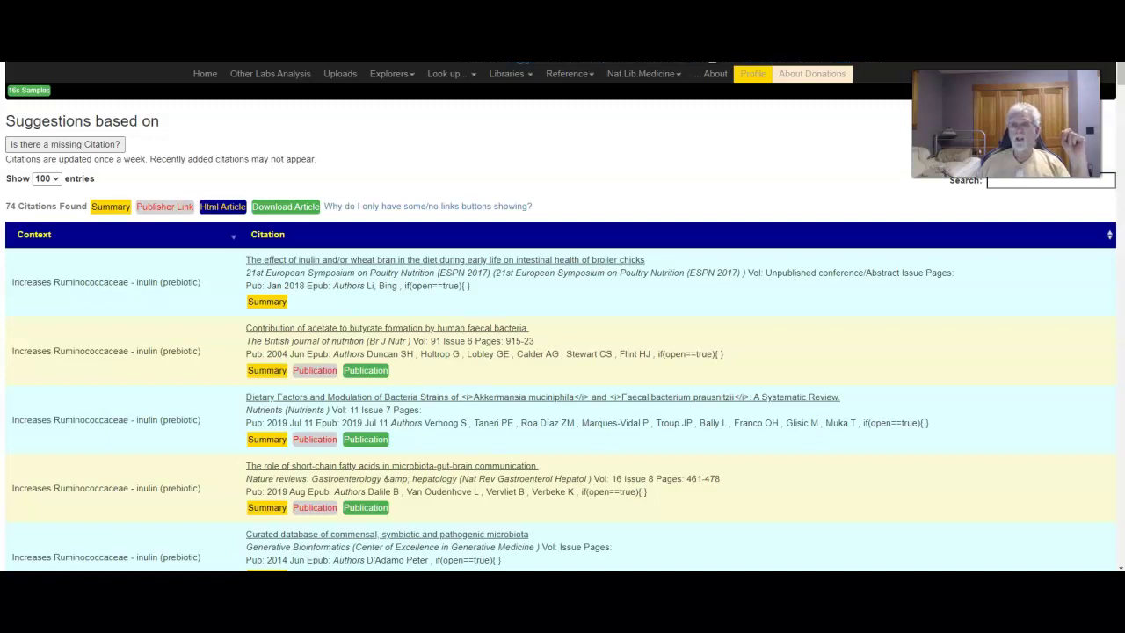
- Return to the hand-picked bacteria suggestions and expand the bacteria details to review which taxa are too high or too low
key("alt+Left")
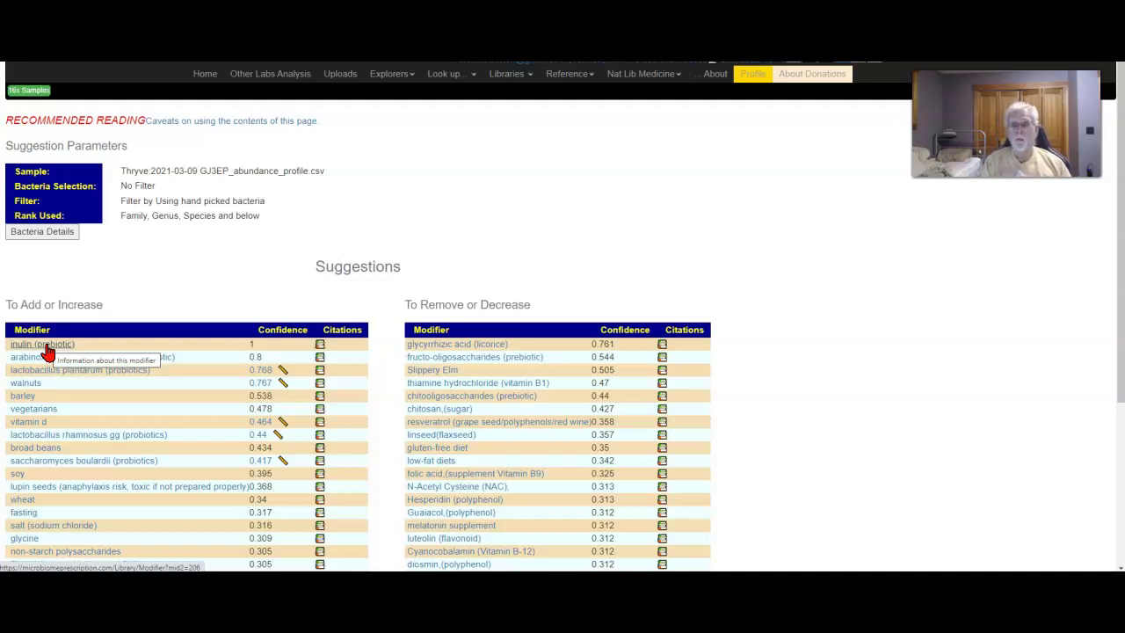
left_click(45, 234)
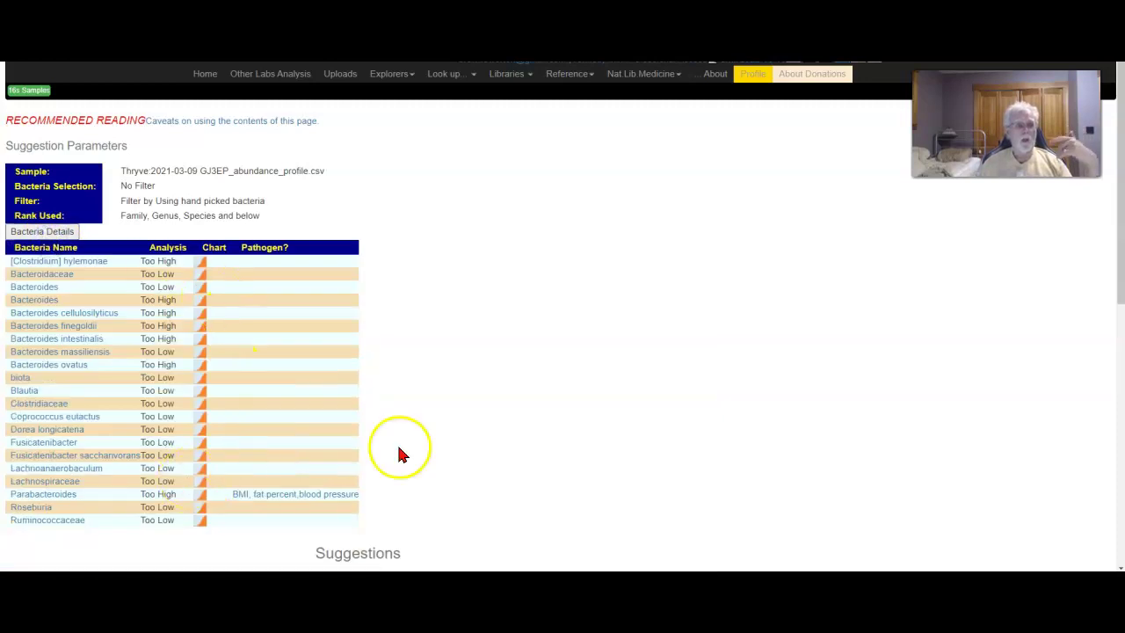
scroll(484, 440, "down", 3)
scroll(478, 439, "up", 3)
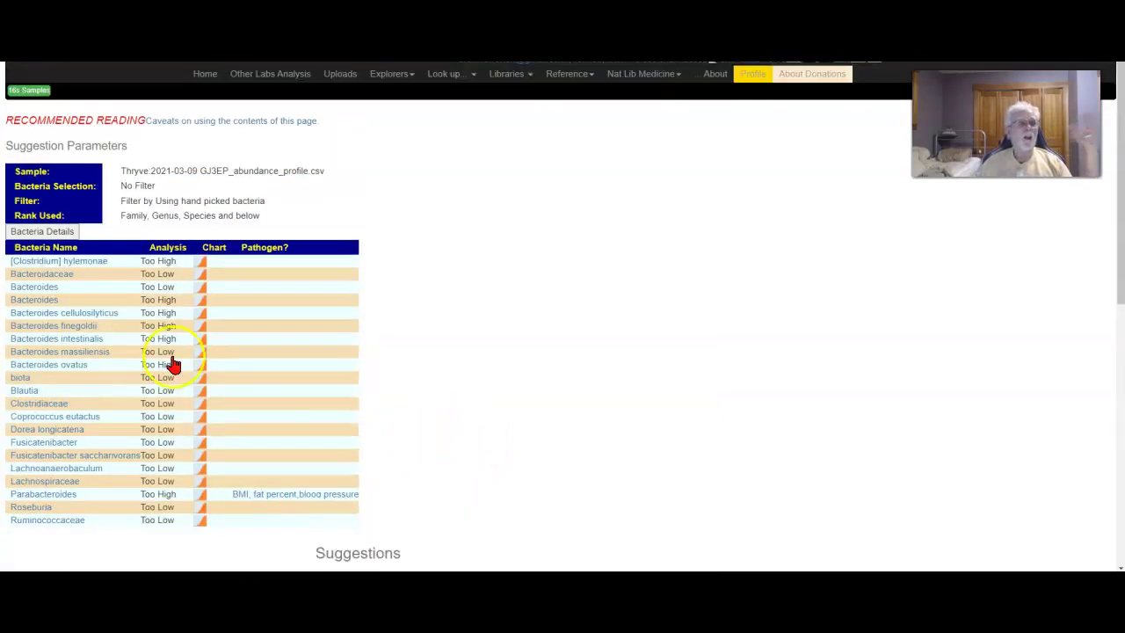
- Review the modifiers suggested to add or remove, and check the clinical-study dosages for lactobacillus plantarum
scroll(457, 400, "down", 3)
scroll(457, 399, "down", 3)
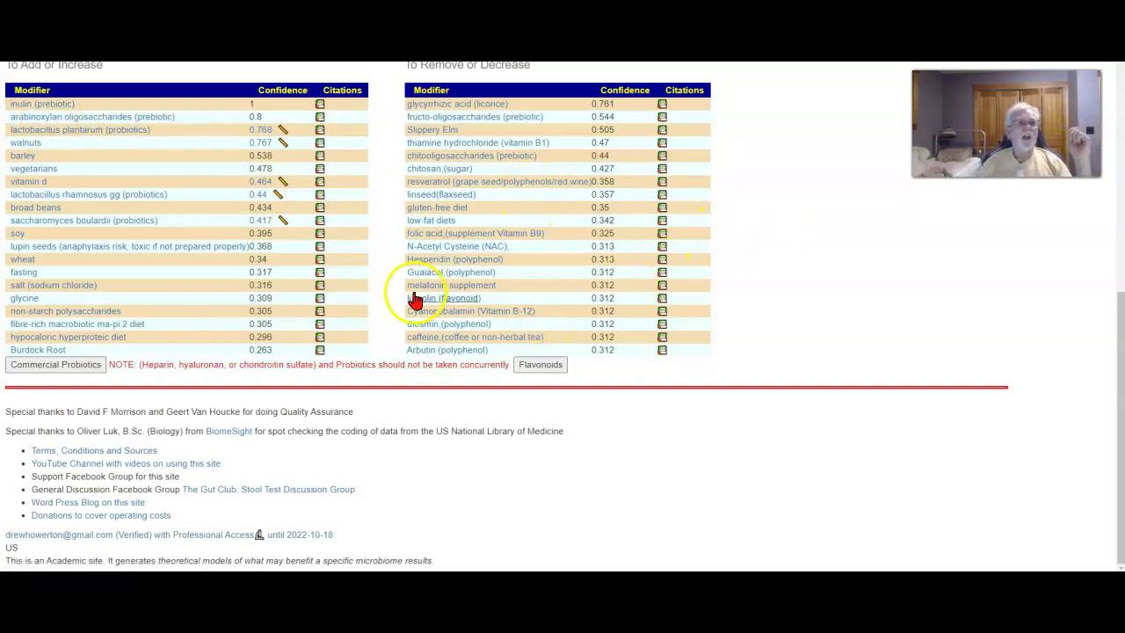
left_click(284, 134)
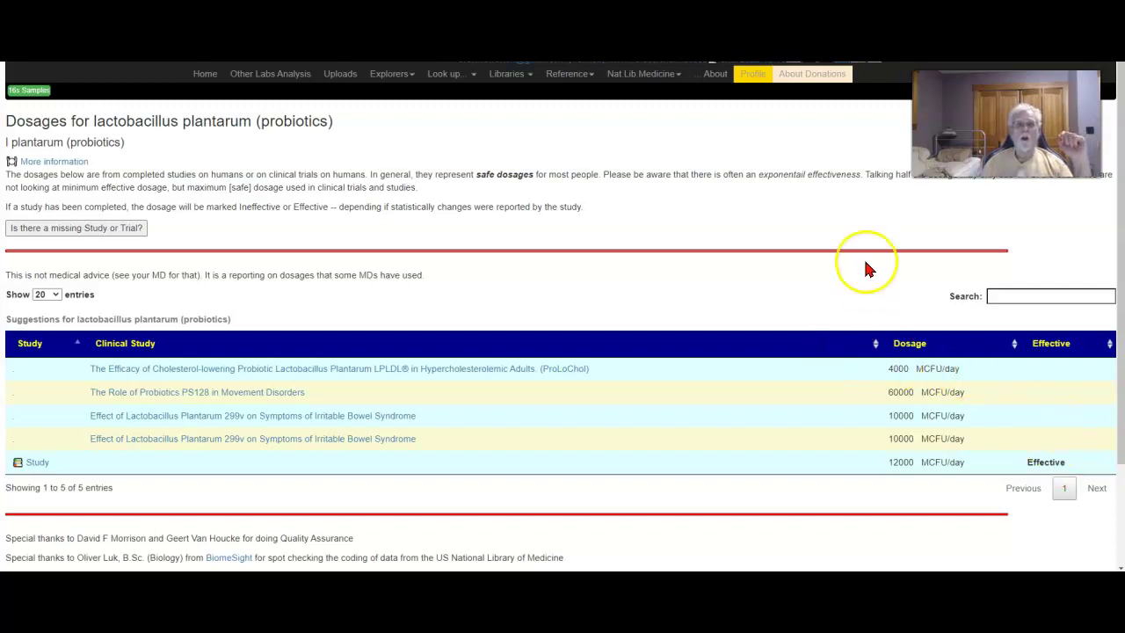
key("alt+Left")
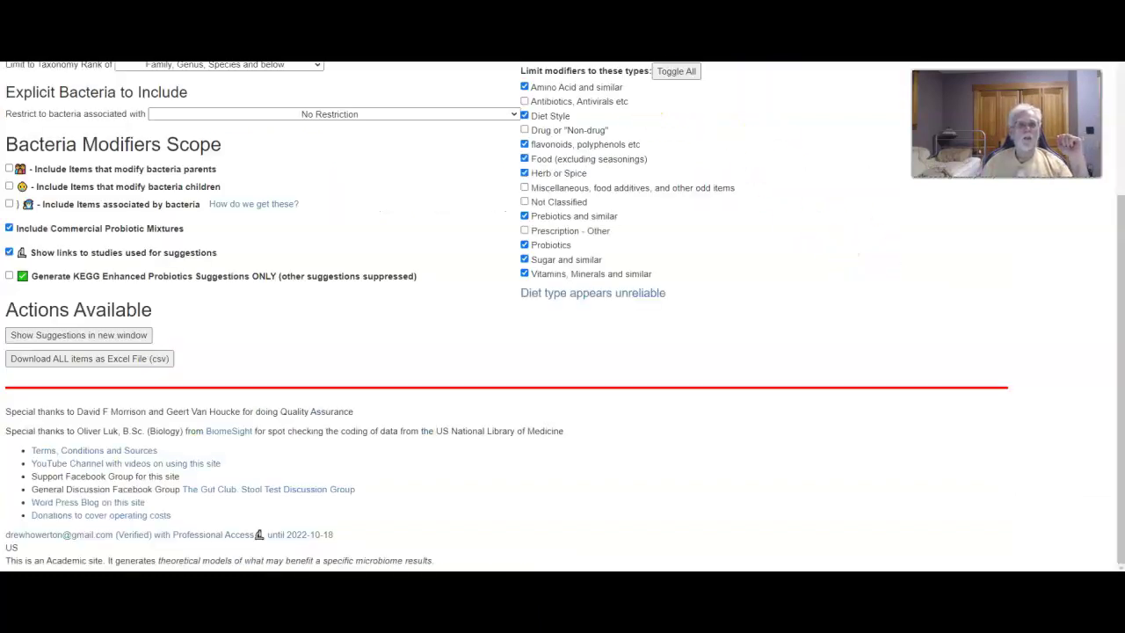
key("alt+Right")
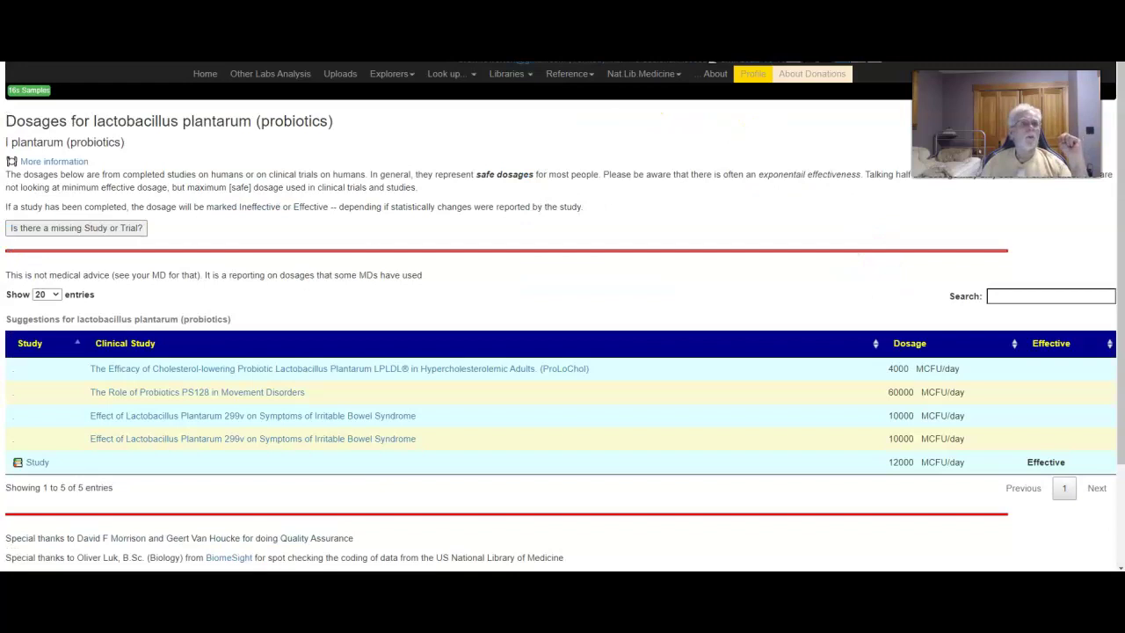
key("alt+Left")
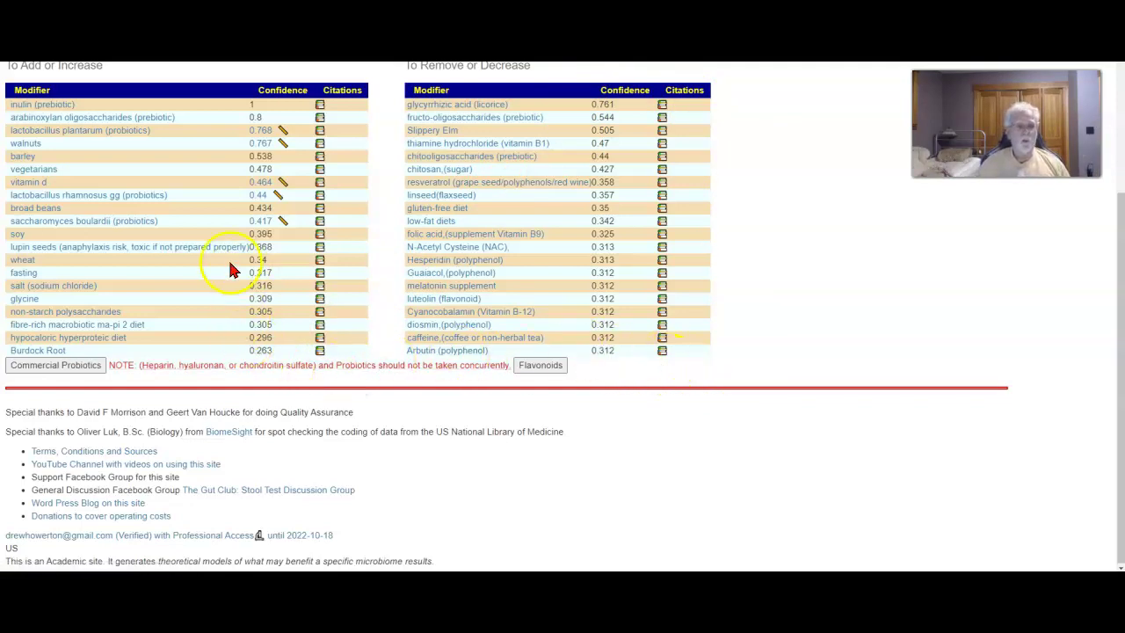
- Leave the custom suggestions and return to the list of available samples
scroll(251, 278, "up", 3)
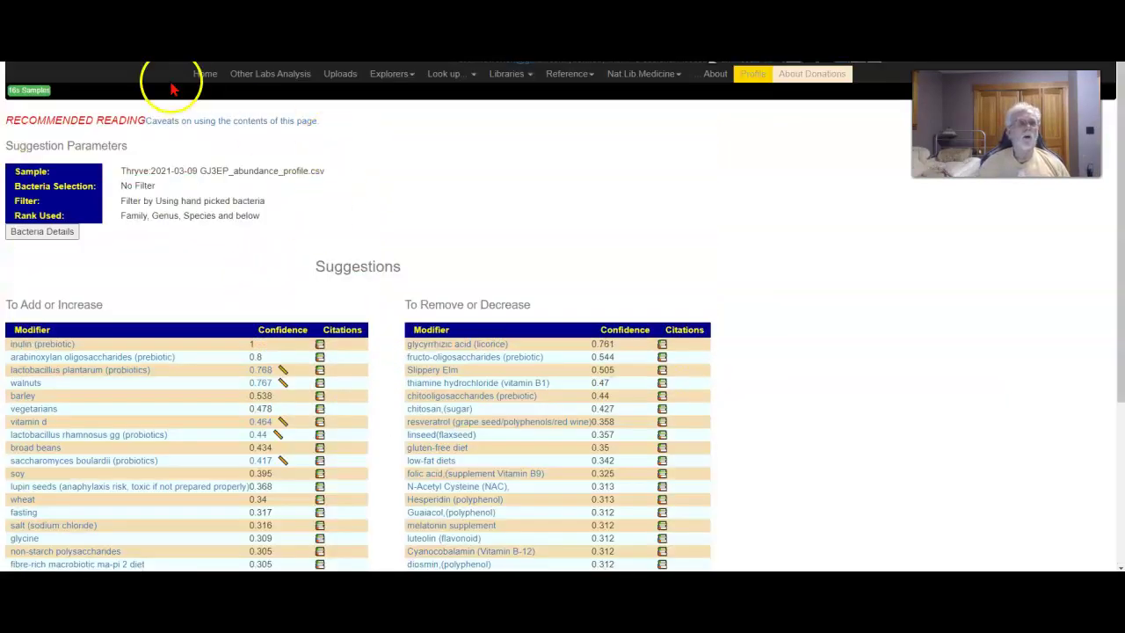
key("End")
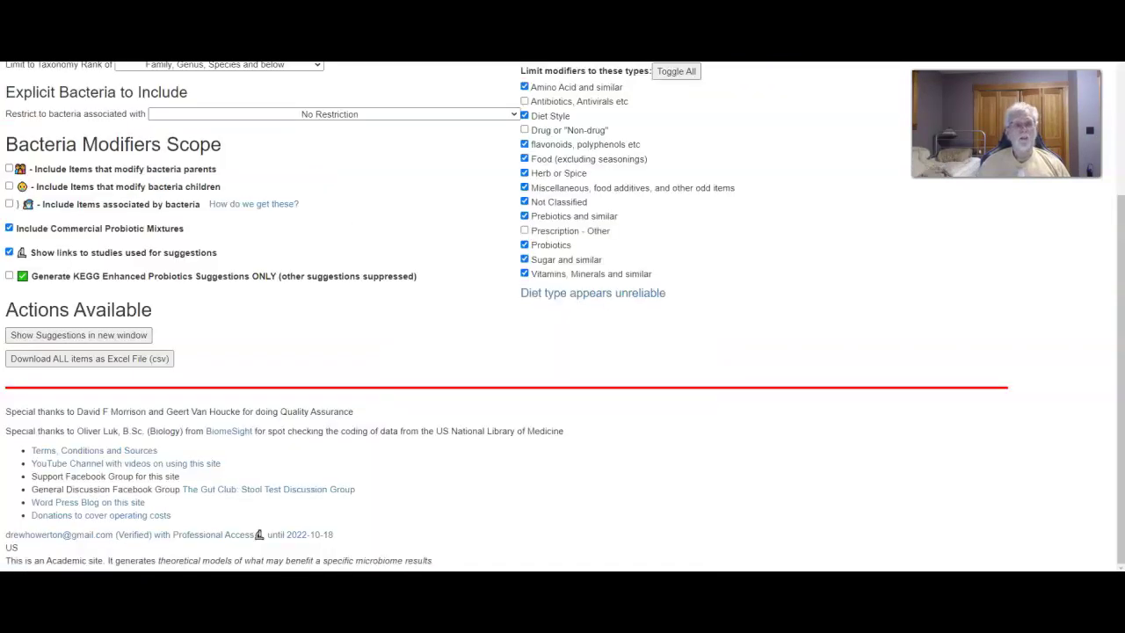
scroll(123, 123, "up", 3)
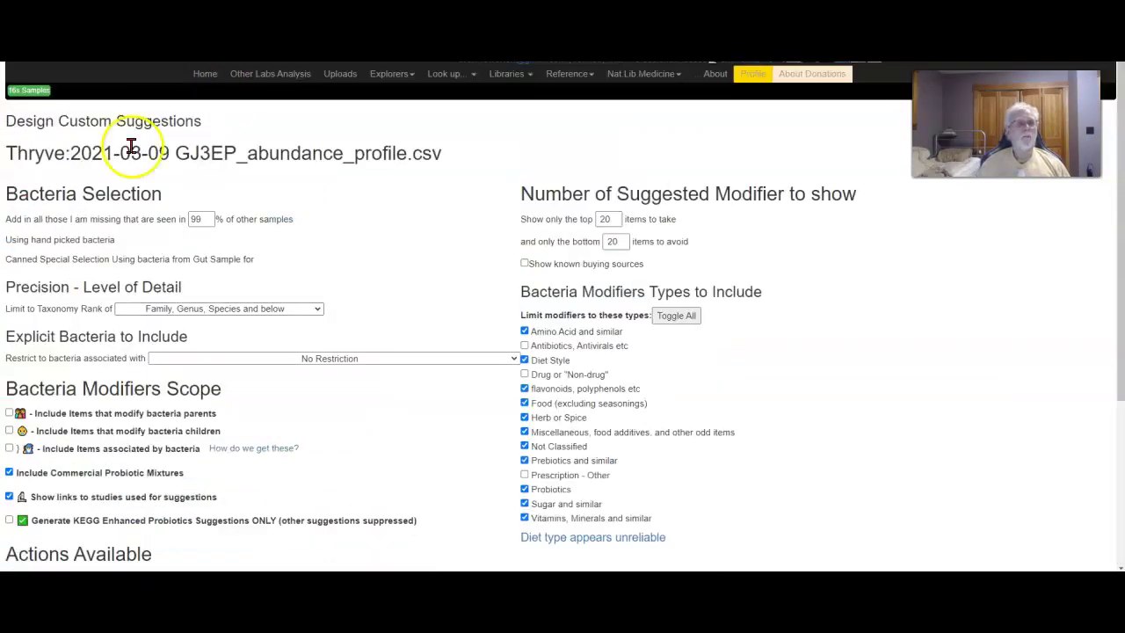
left_click(23, 89)
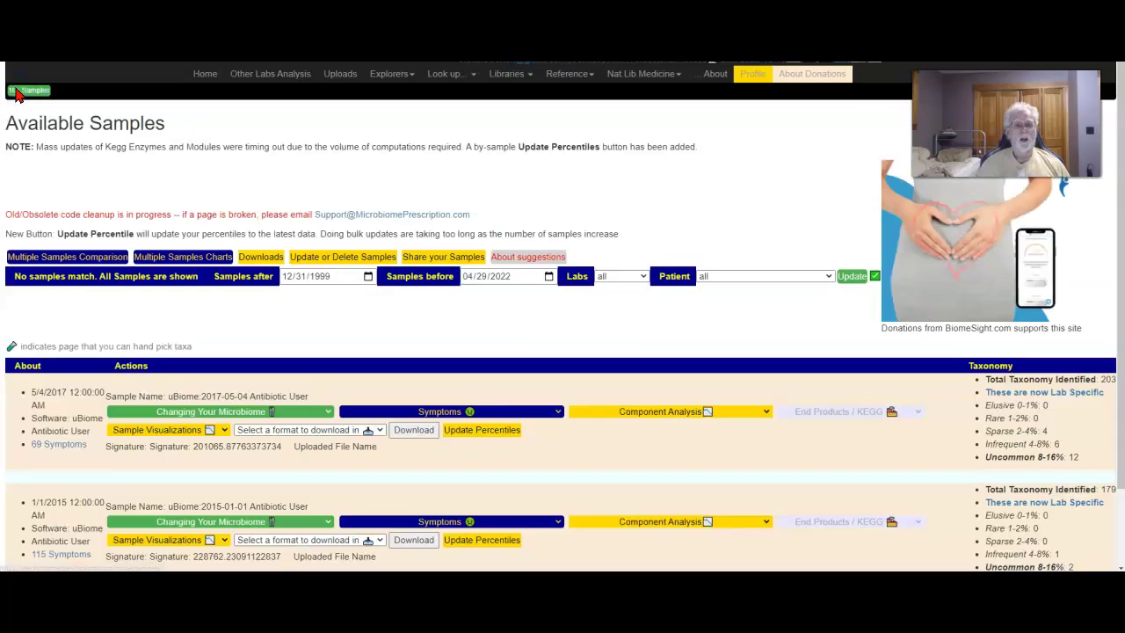
- Open the KEGG Enzymes Outliers for the Thryve 2021-03-09 GJ3EP sample and look over the out-of-range enzymes
scroll(452, 299, "down", 20)
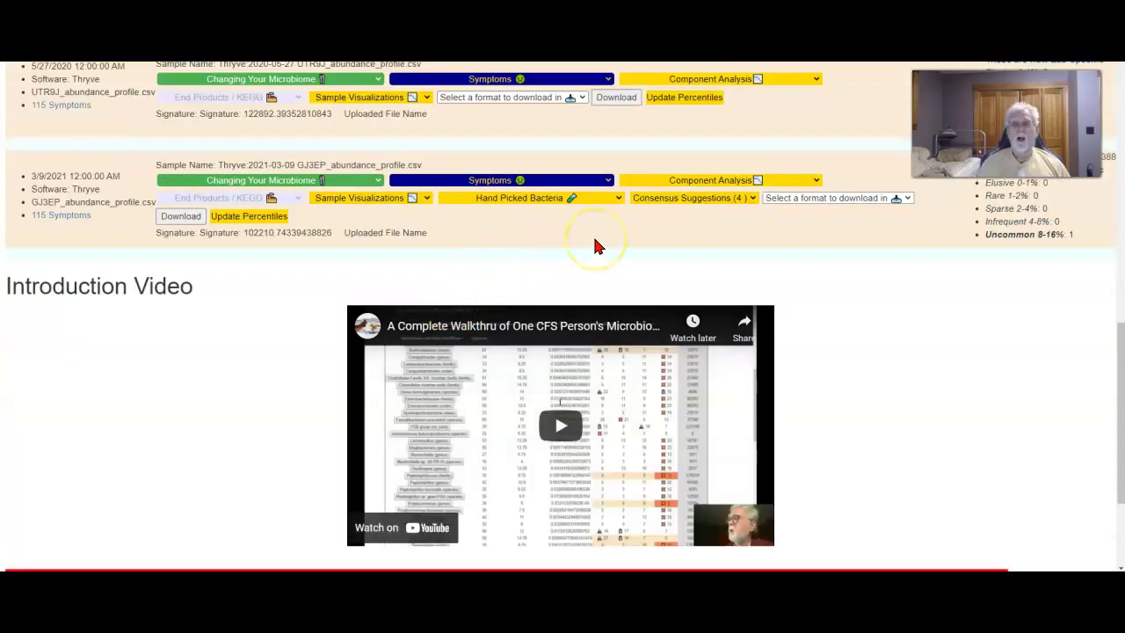
left_click(433, 232)
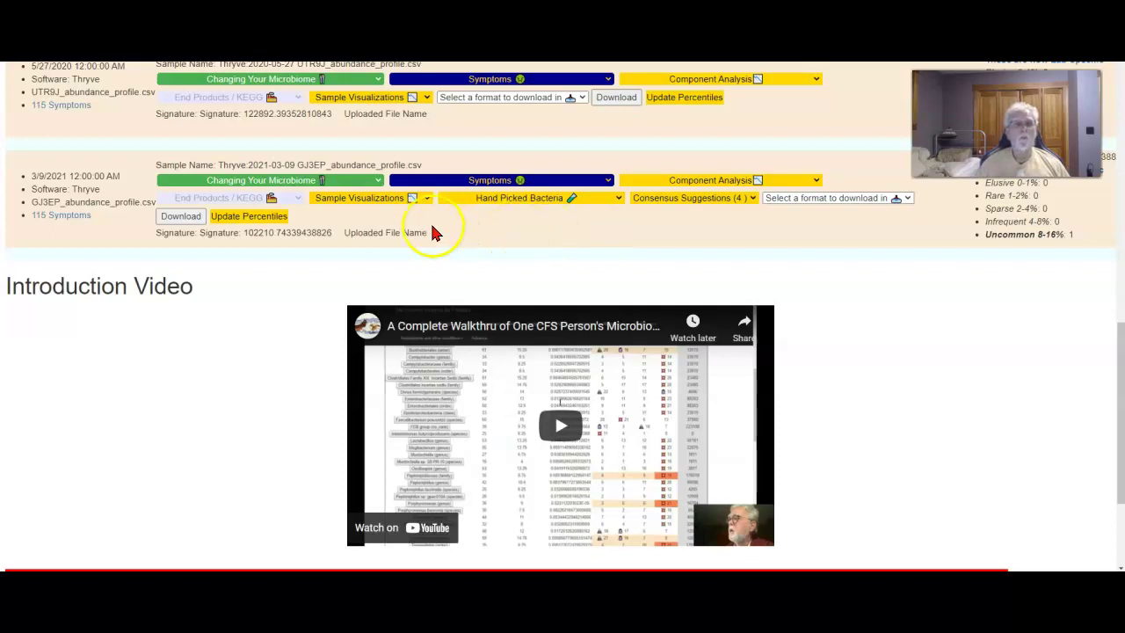
left_click(308, 184)
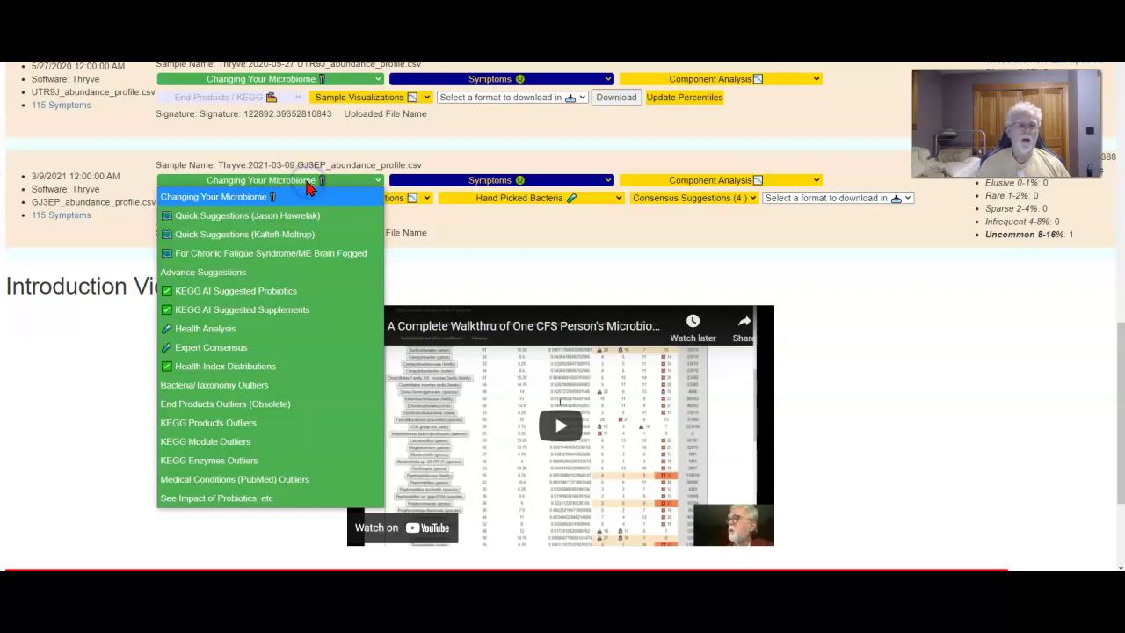
left_click(256, 314)
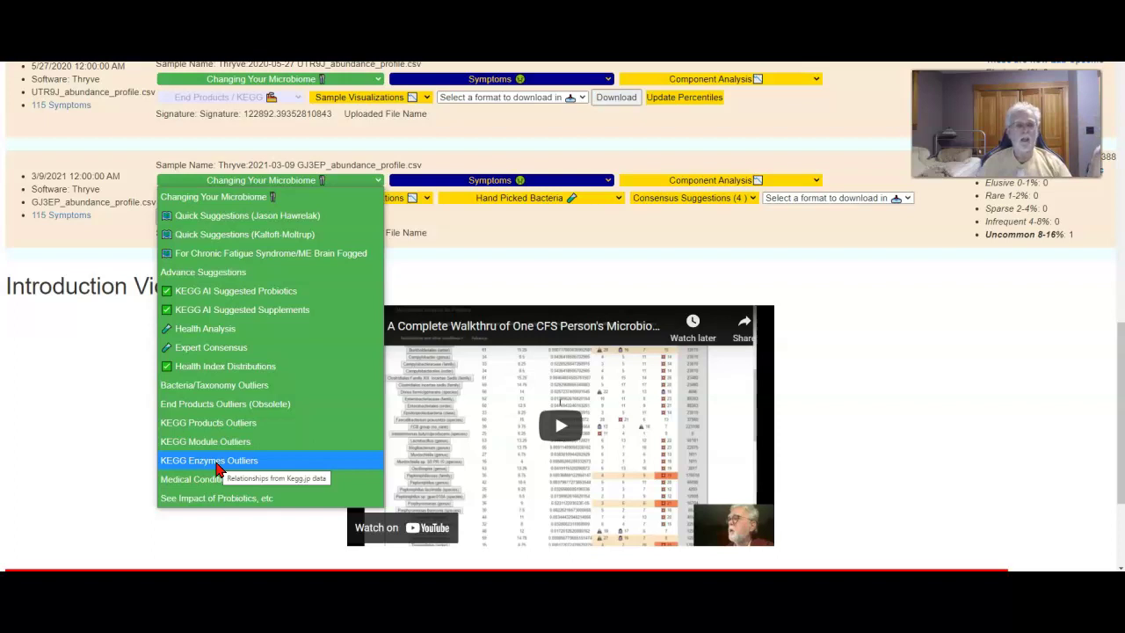
left_click(211, 460)
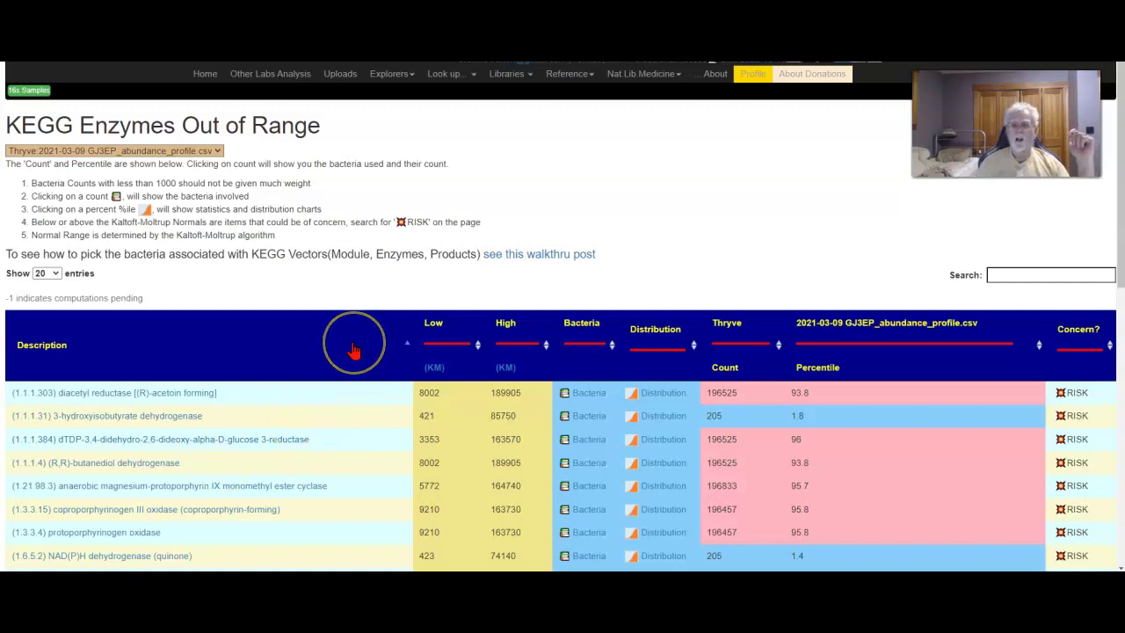
scroll(354, 349, "down", 7)
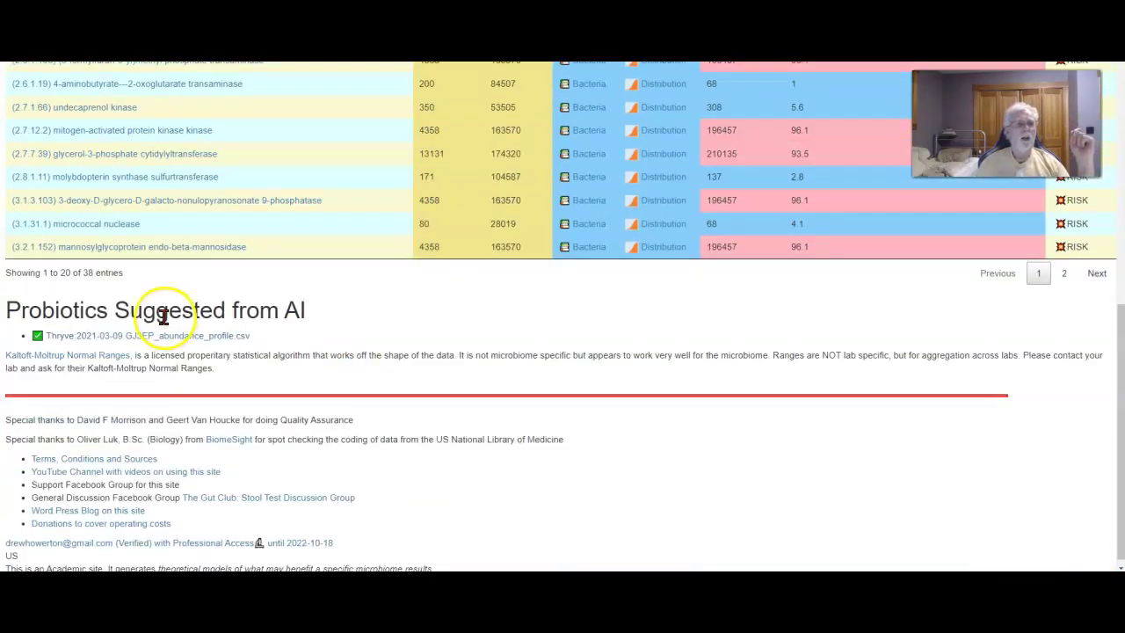
scroll(183, 289, "up", 8)
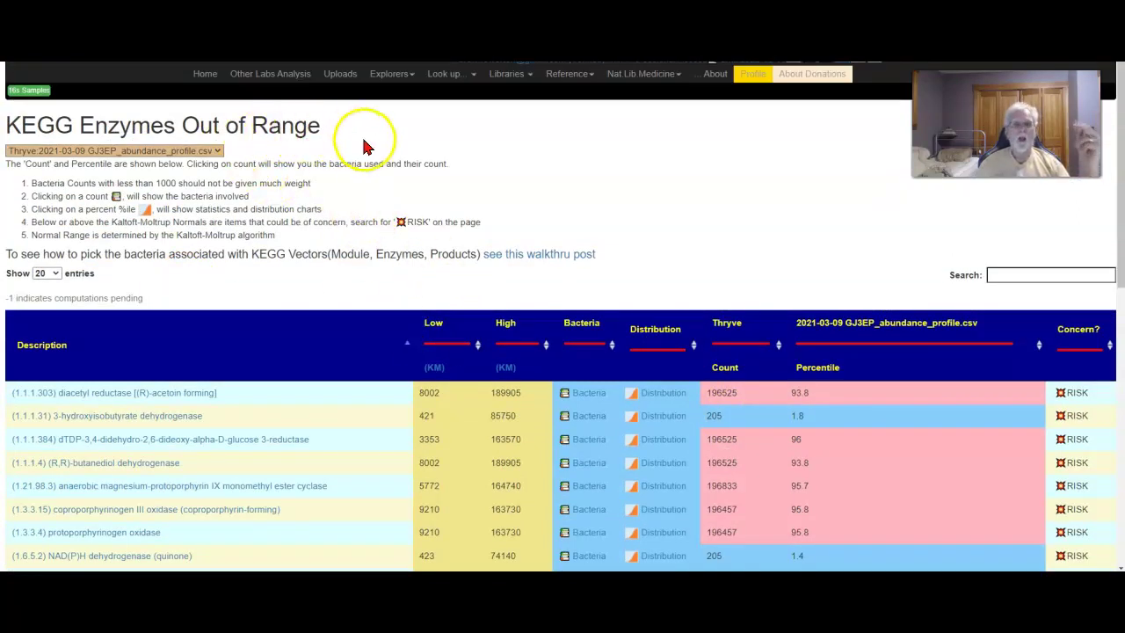
- Return to the sample list and open the full KEGG Enzymes component analysis for the Thryve 2021-03-09 GJ3EP sample
left_click(33, 96)
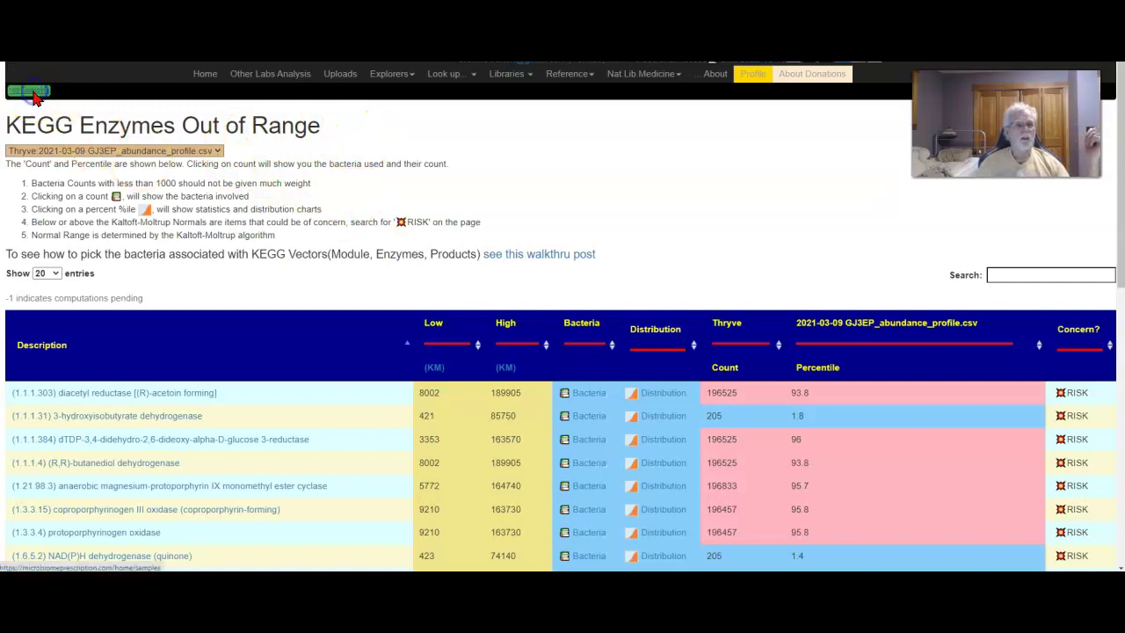
scroll(291, 264, "down", 5)
scroll(324, 282, "down", 8)
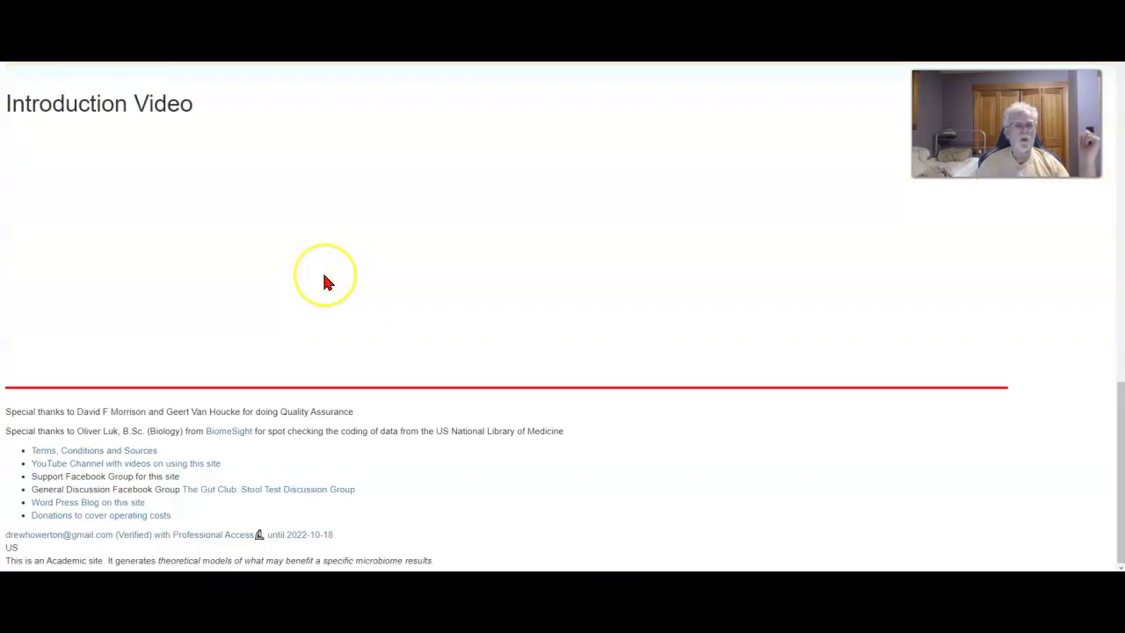
scroll(321, 283, "up", 3)
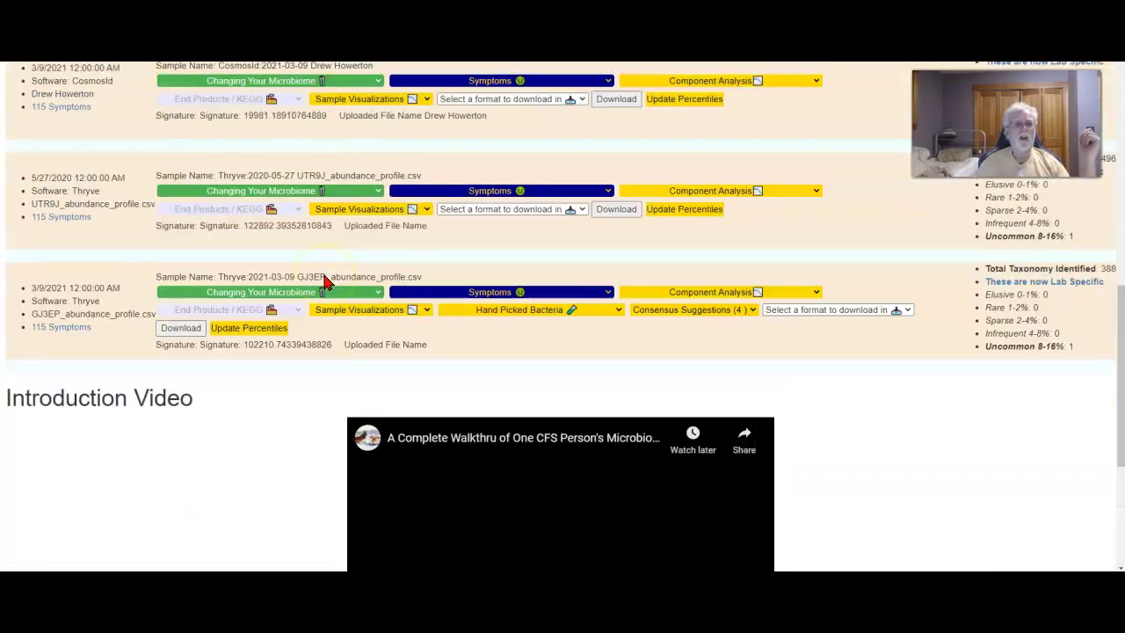
left_click(252, 296)
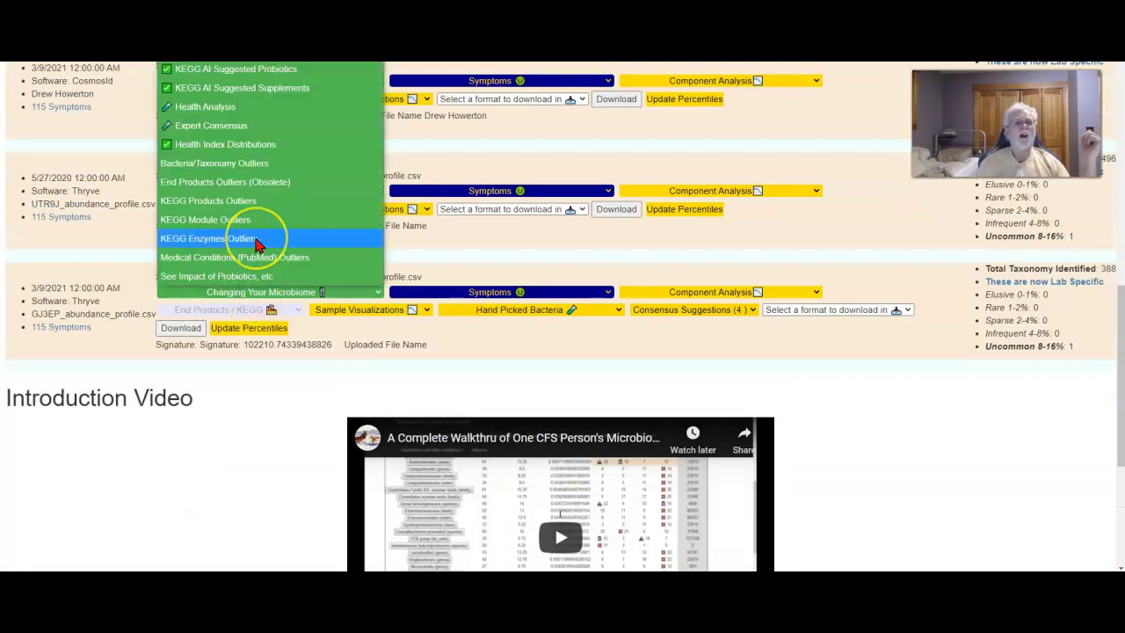
left_click(233, 414)
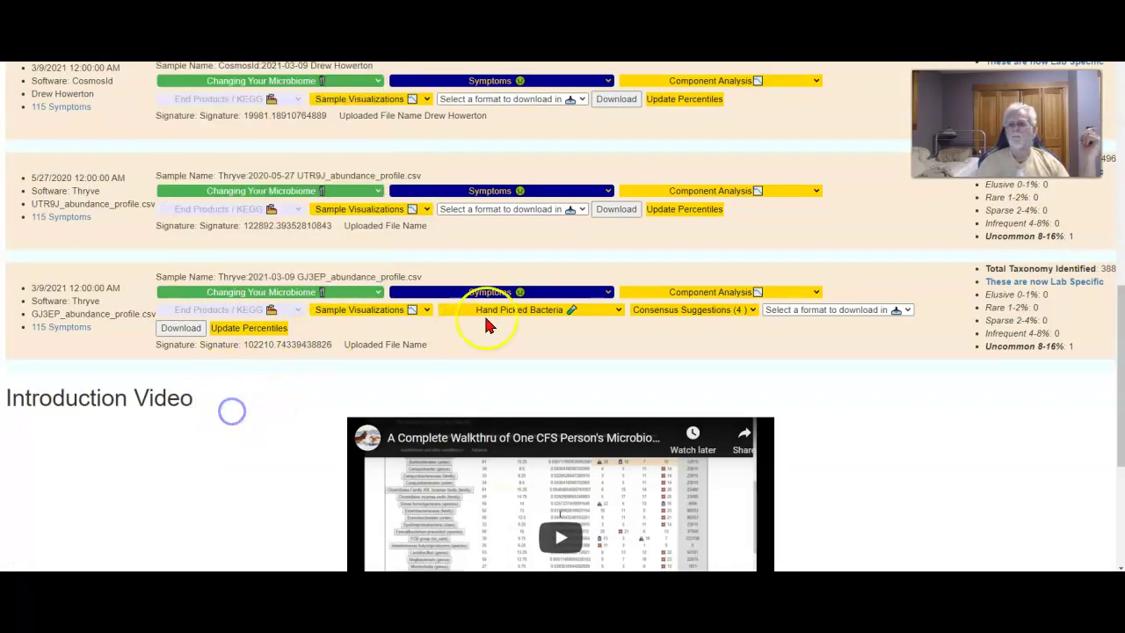
left_click(709, 293)
left_click(735, 401)
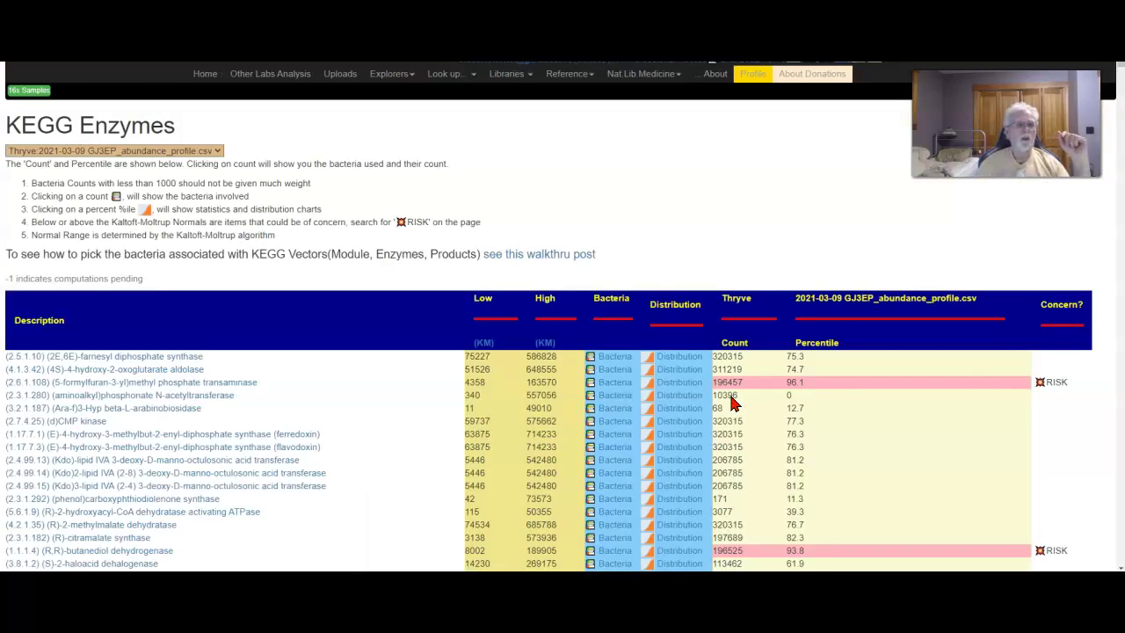
left_click(682, 264)
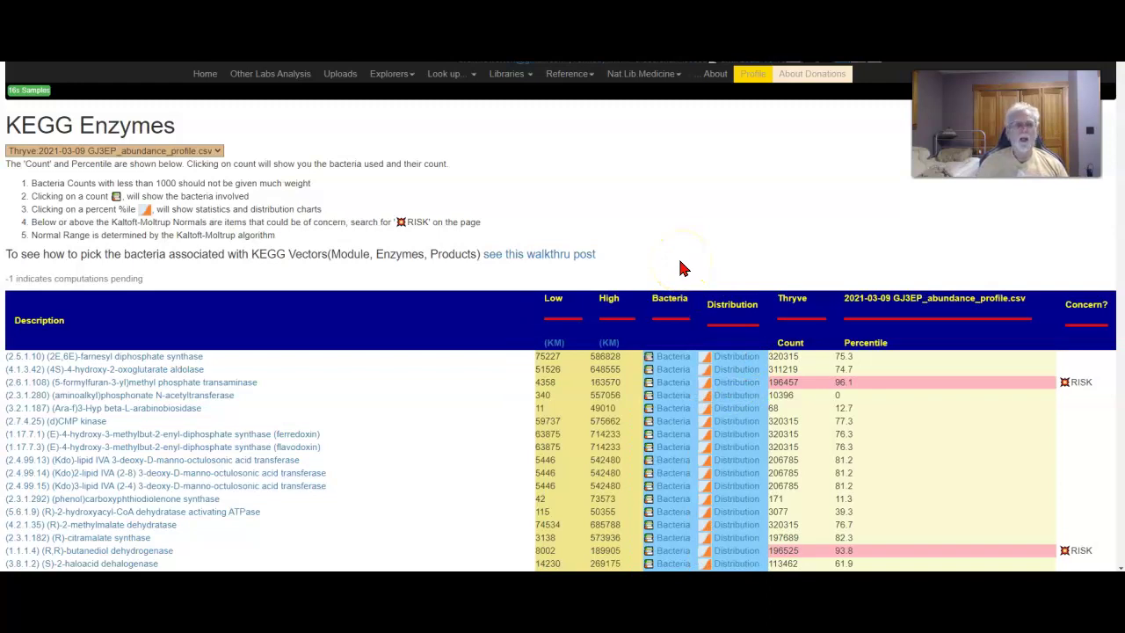
left_click(675, 216)
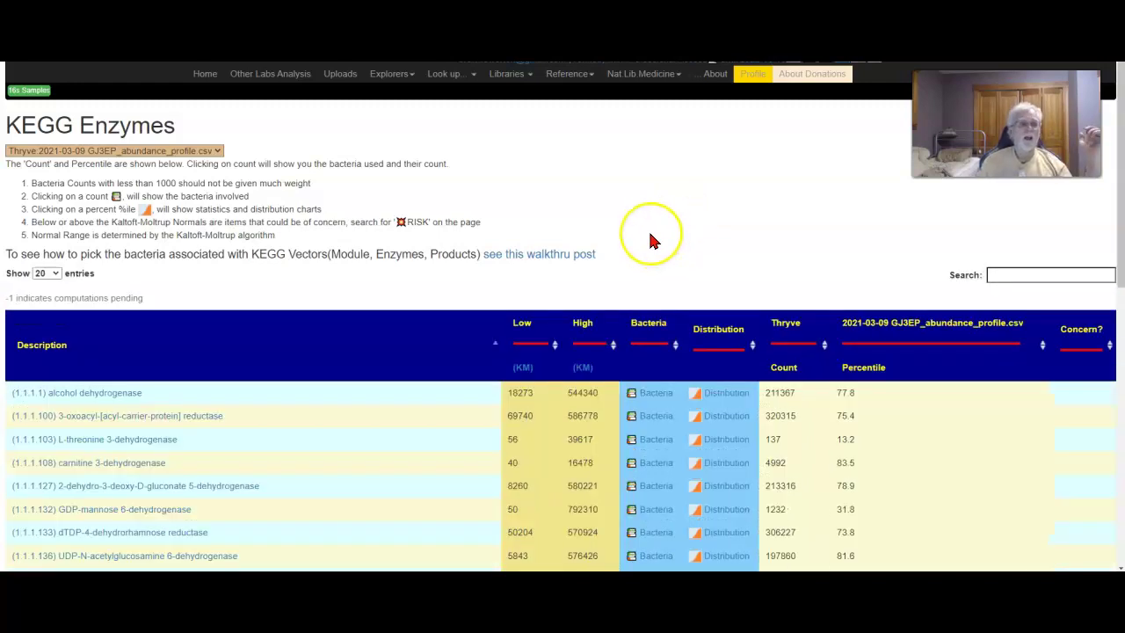
- Look over the full enzyme table and filter it by "hist"
scroll(652, 239, "down", 6)
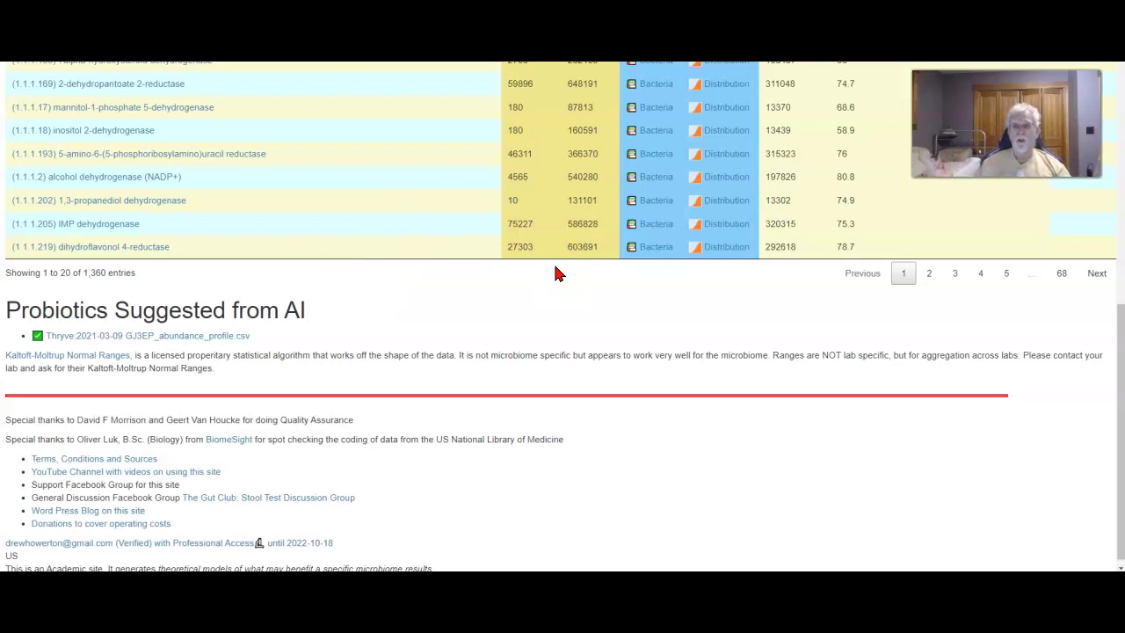
scroll(587, 263, "up", 7)
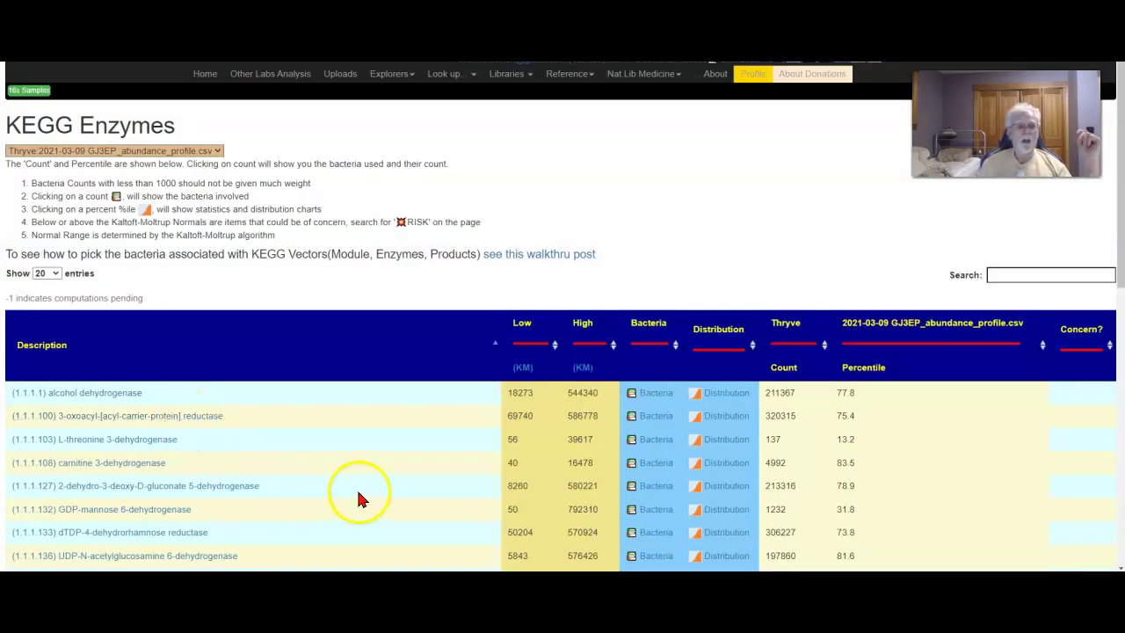
scroll(367, 508, "down", 1)
scroll(368, 511, "down", 3)
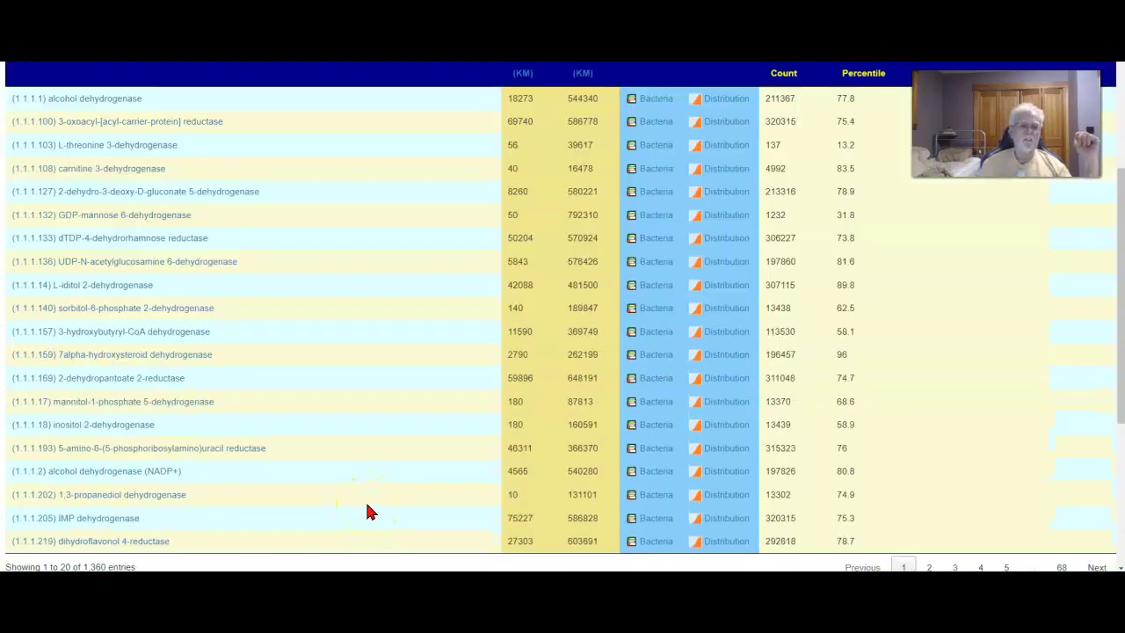
scroll(368, 511, "up", 3)
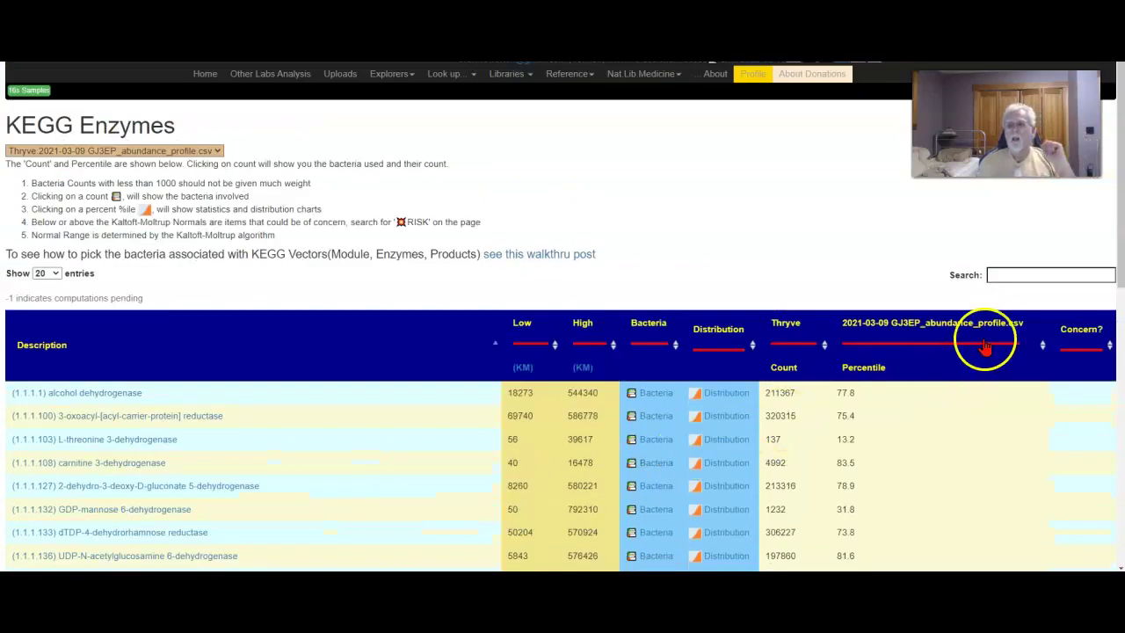
left_click(1007, 273)
type("hist")
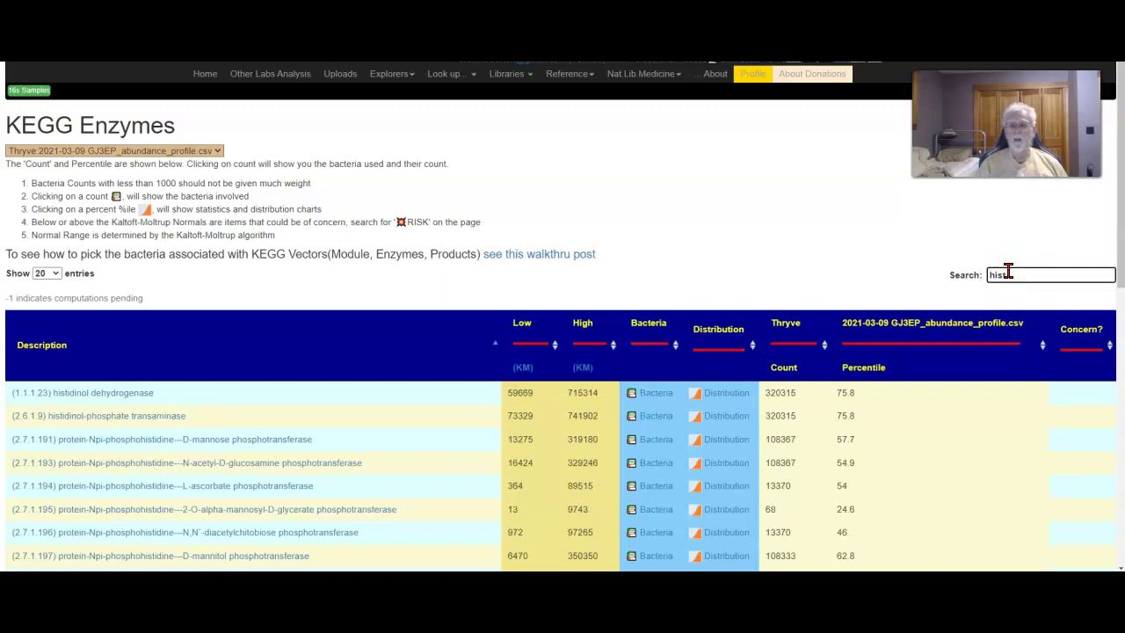
type("a")
key("BackSpace")
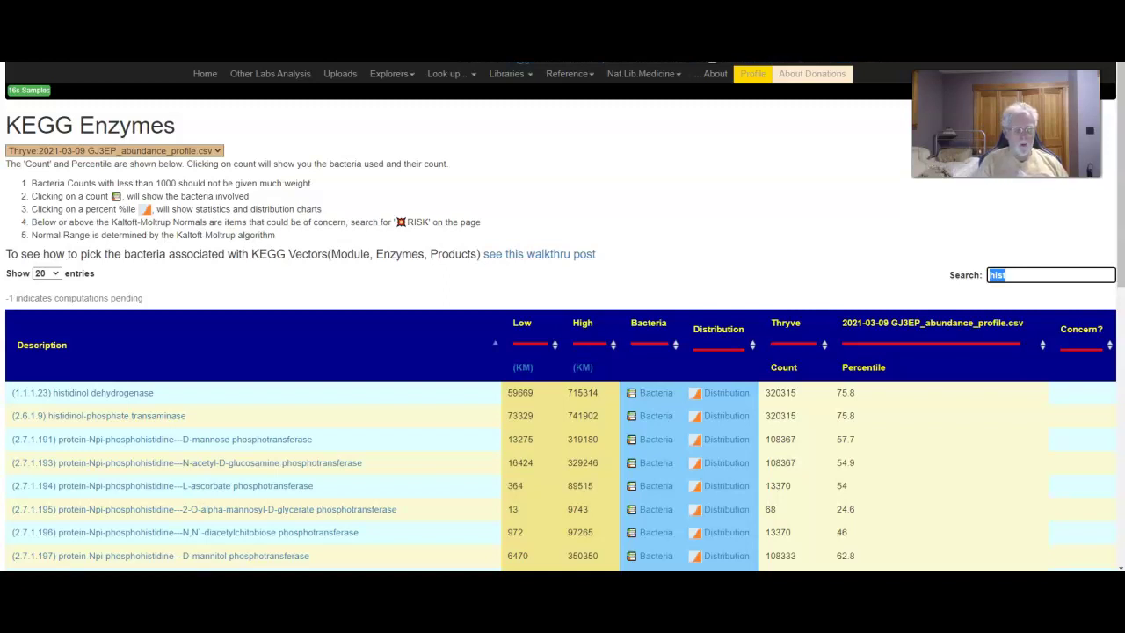
- Replace the enzyme table's search term with "oxal" and look over the matching enzymes
type("oxo")
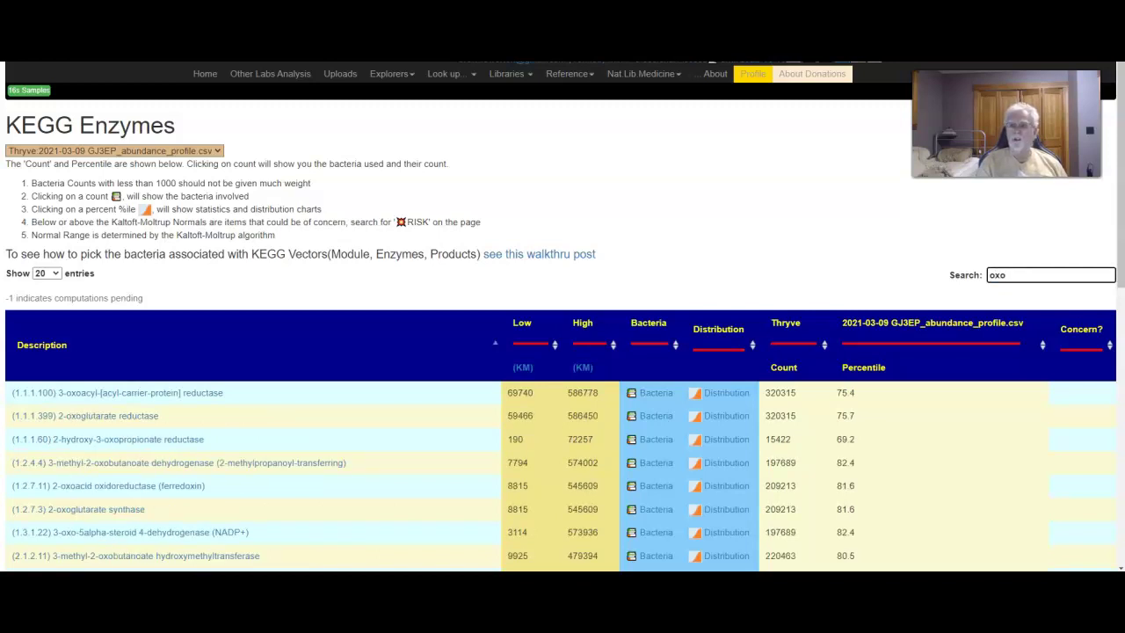
type("la")
key("BackSpace")
key("BackSpace")
type("a")
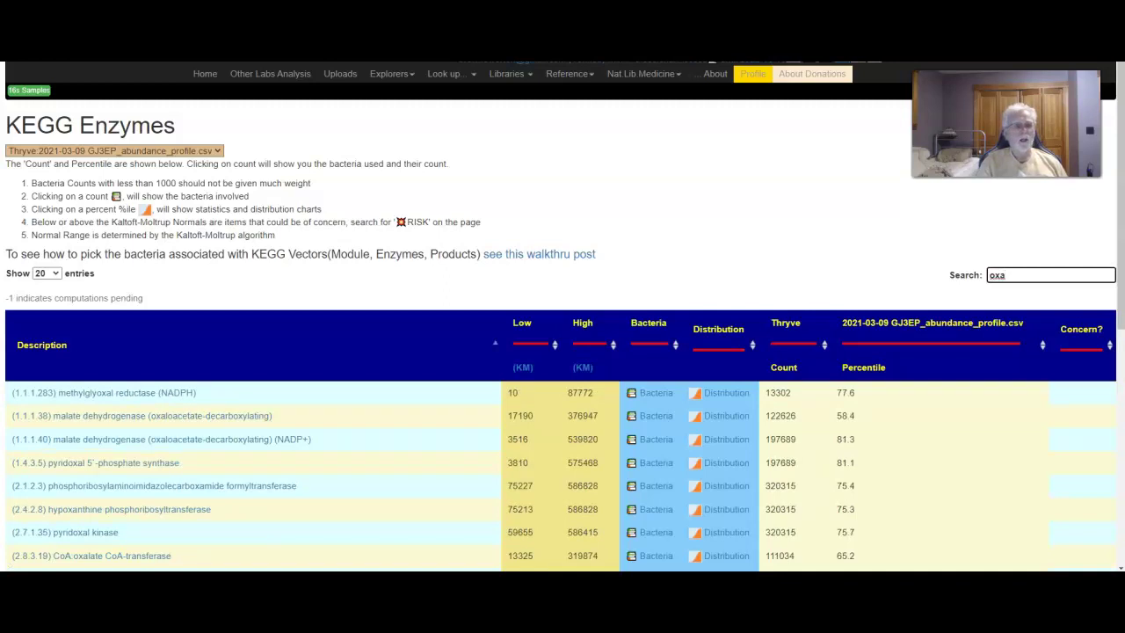
type("l")
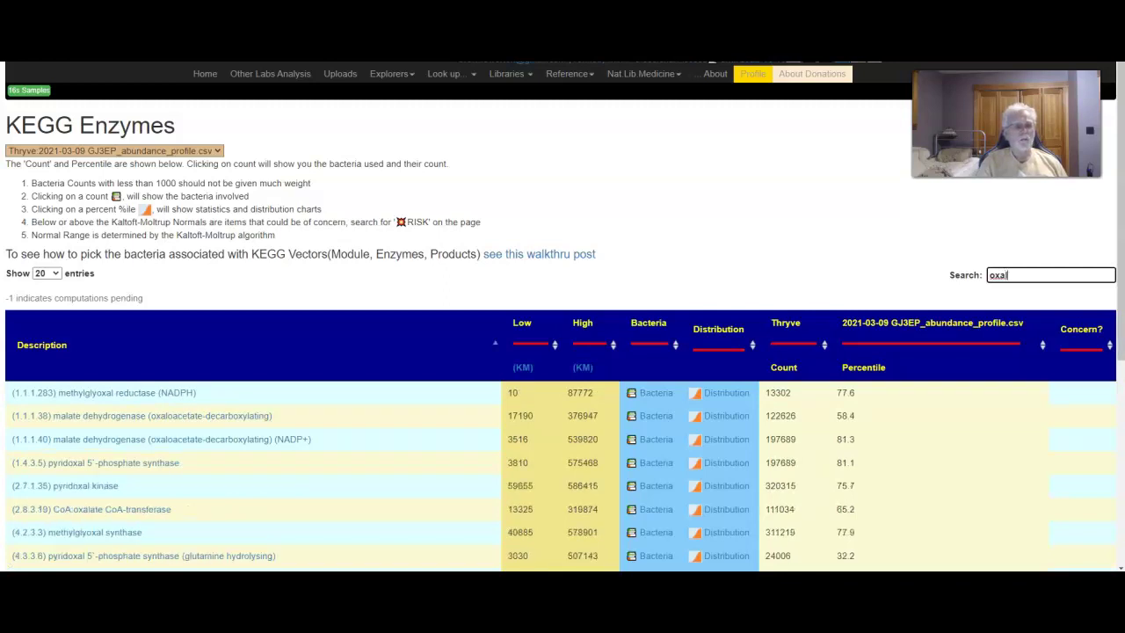
type("t")
key("BackSpace")
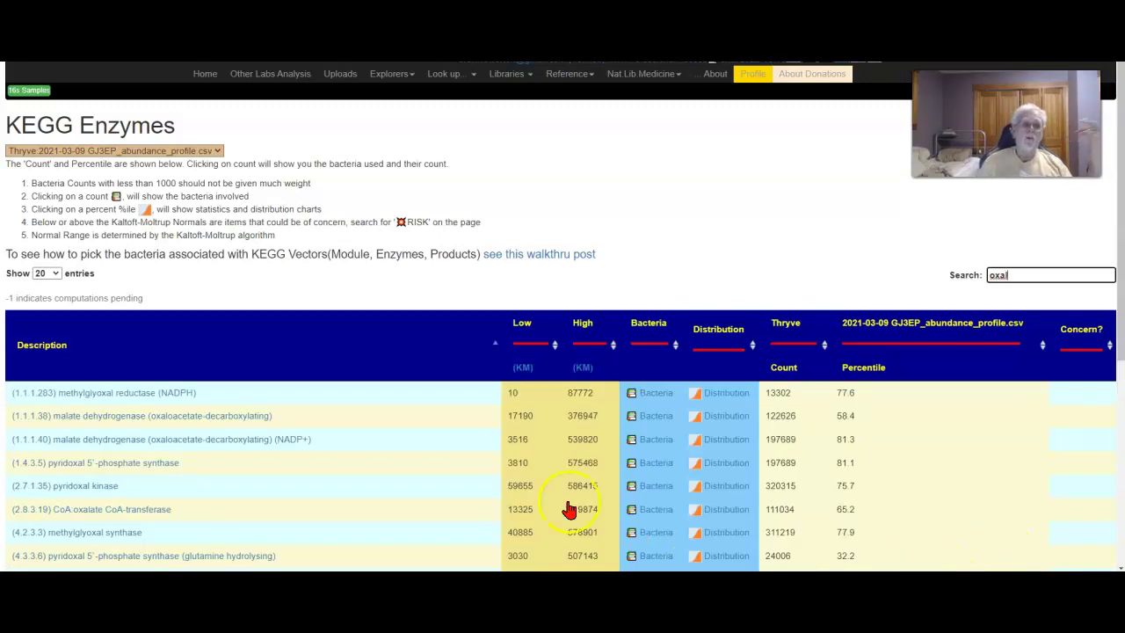
scroll(381, 448, "down", 3)
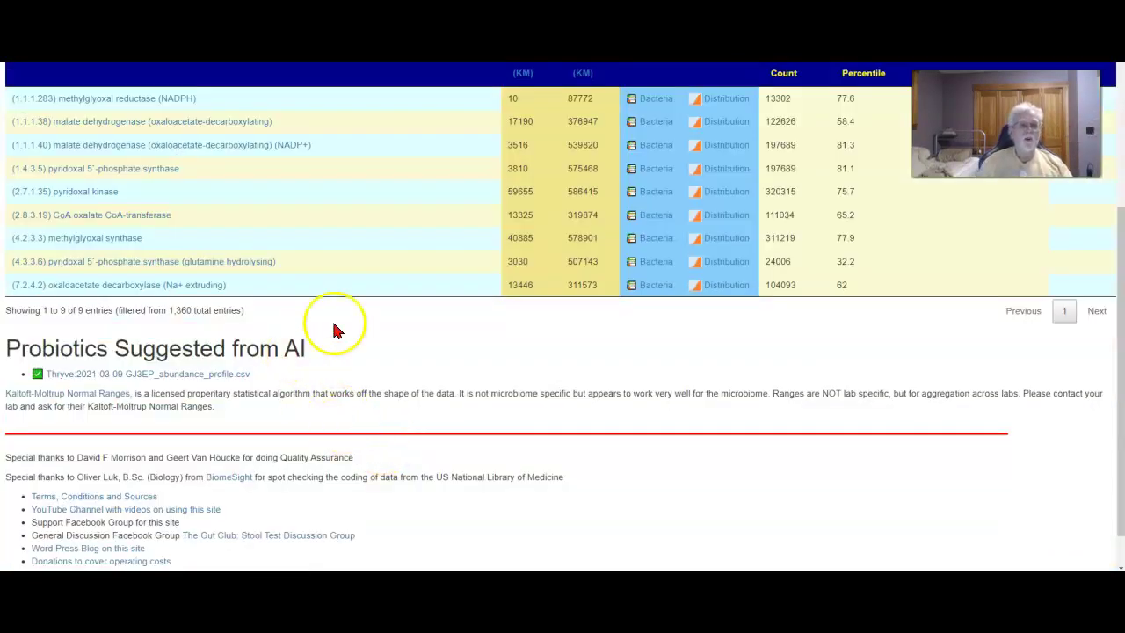
- Open the KEGG entry for methylglyoxal synthase (4.2.3.3) in a new browser tab and look over its details and references
right_click(86, 244)
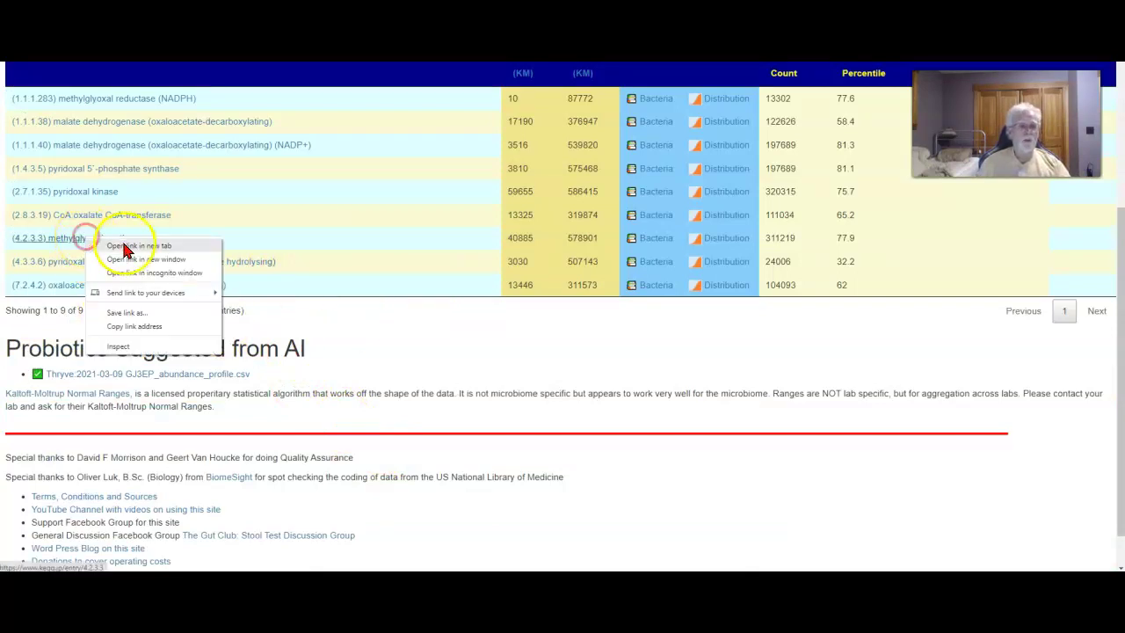
left_click(123, 247)
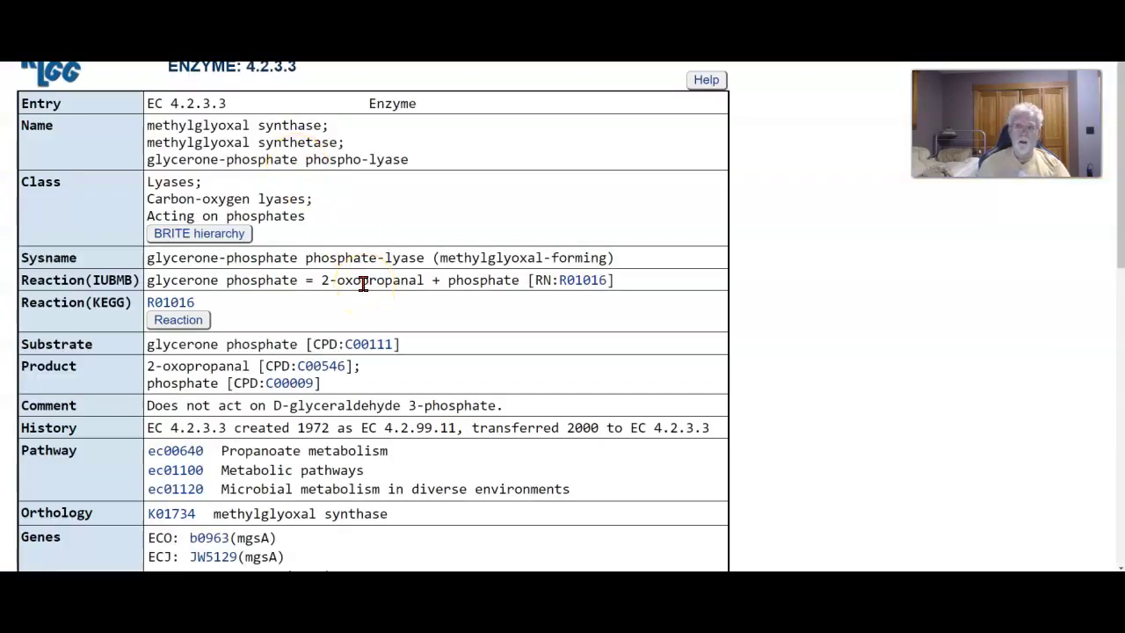
scroll(628, 250, "down", 3)
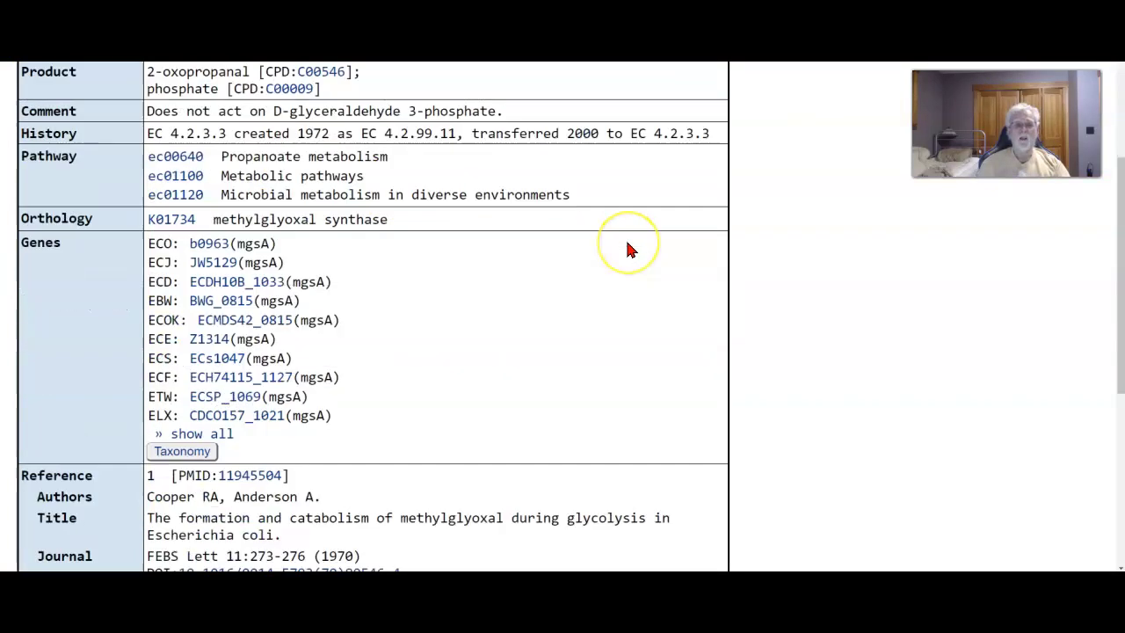
scroll(627, 250, "down", 4)
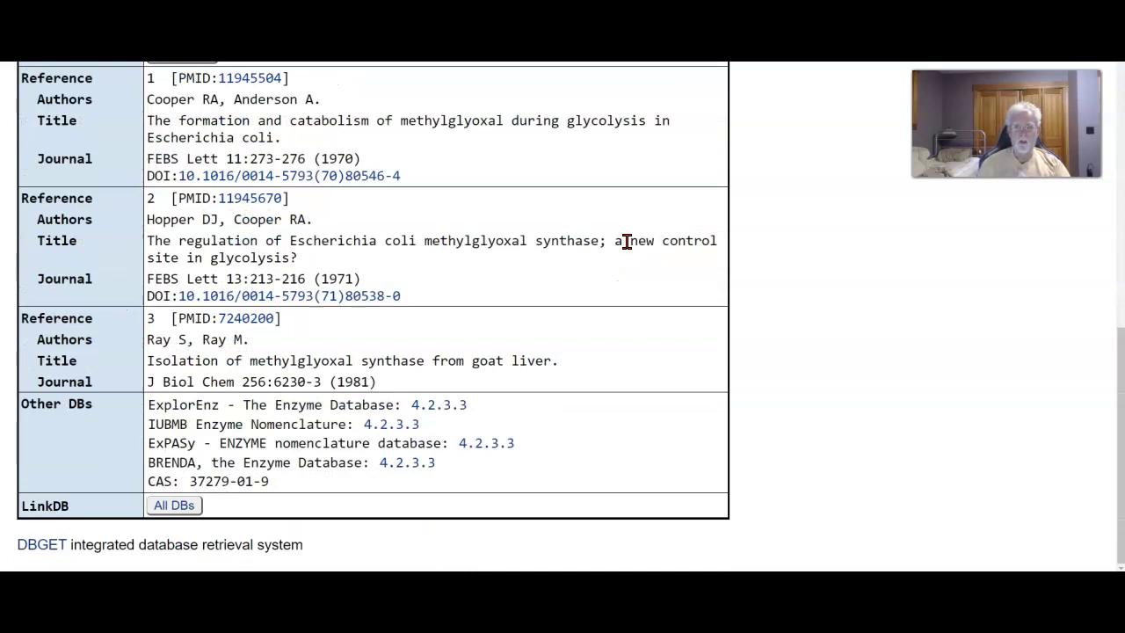
scroll(627, 240, "up", 8)
- Close the KEGG entry and return to the start of the enzyme table filtered by "oxal"
left_click(352, 98)
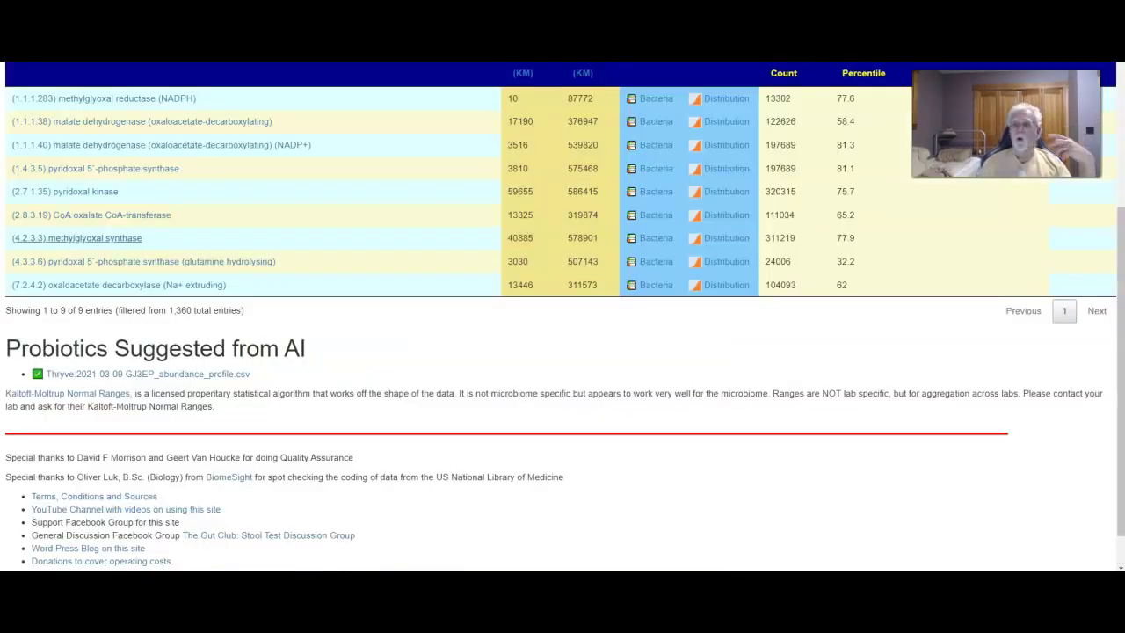
key("ctrl+w")
left_click(294, 123)
scroll(346, 246, "up", 3)
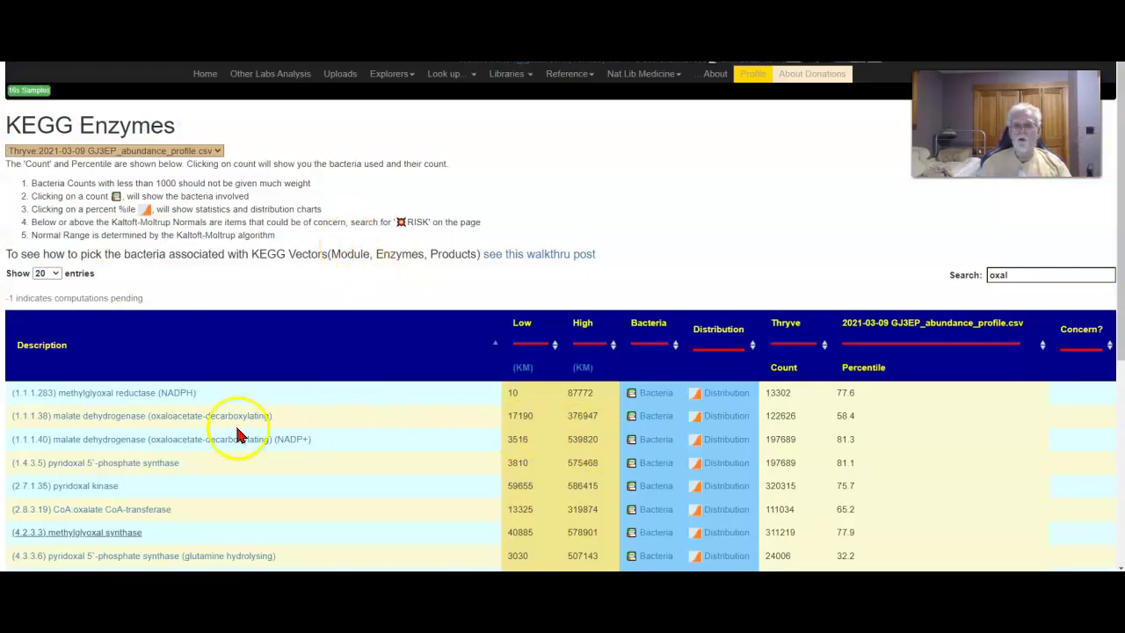
scroll(996, 492, "down", 2)
scroll(994, 484, "up", 2)
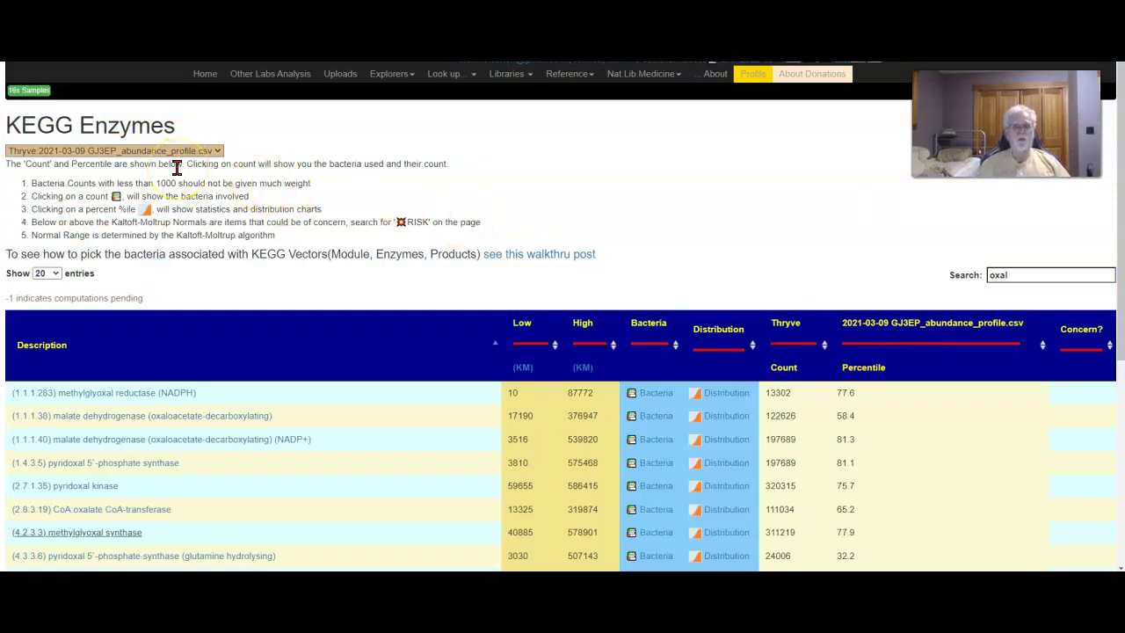
- From the sample list, open the KEGG Enzymes Outliers for the Thryve 2021-03-09 GJ3EP sample and examine the out-of-range enzymes again
left_click(42, 90)
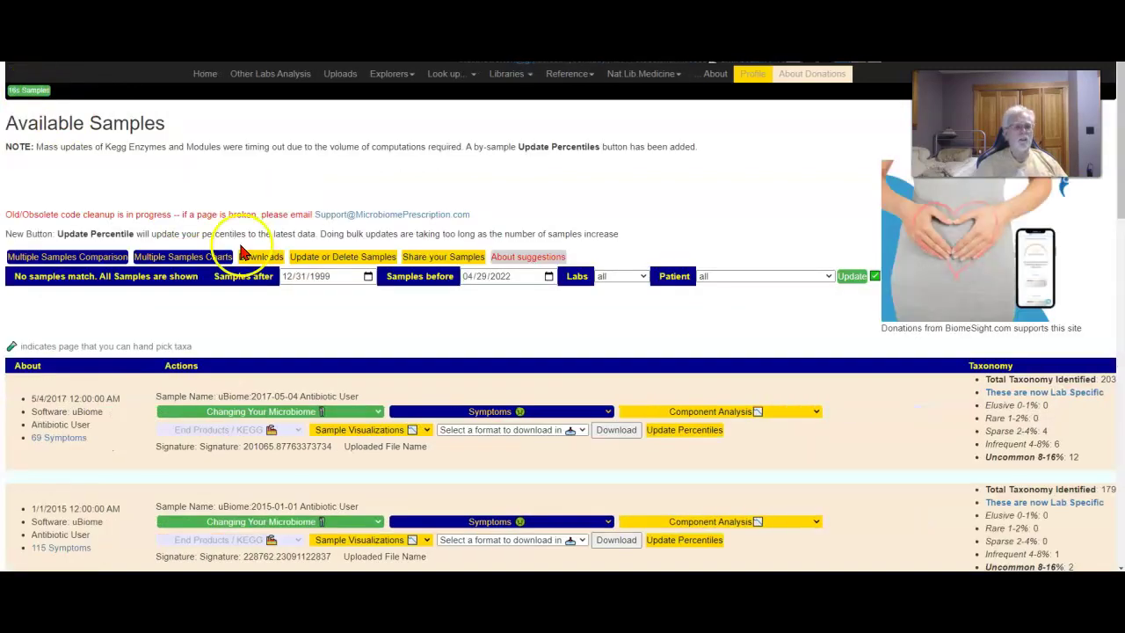
scroll(313, 377, "down", 10)
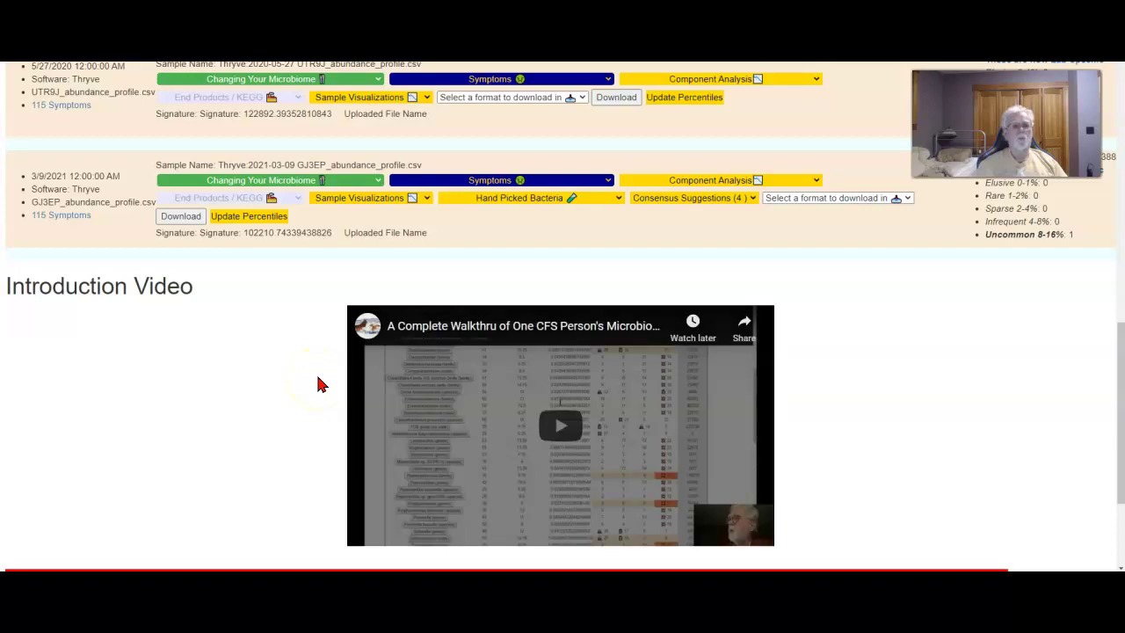
left_click(304, 182)
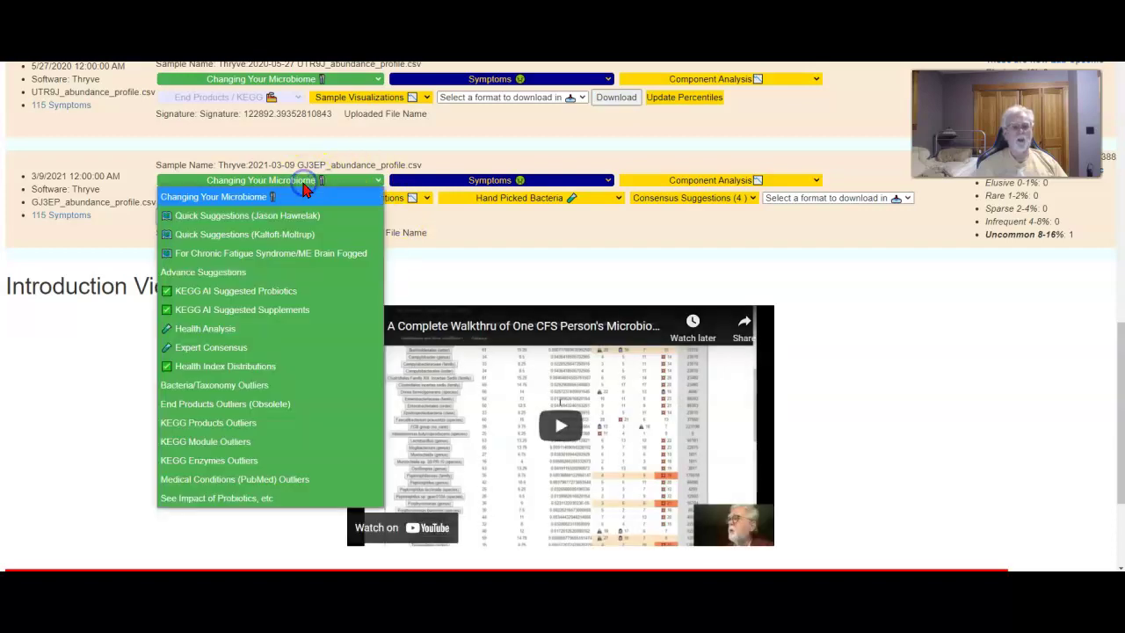
left_click(321, 460)
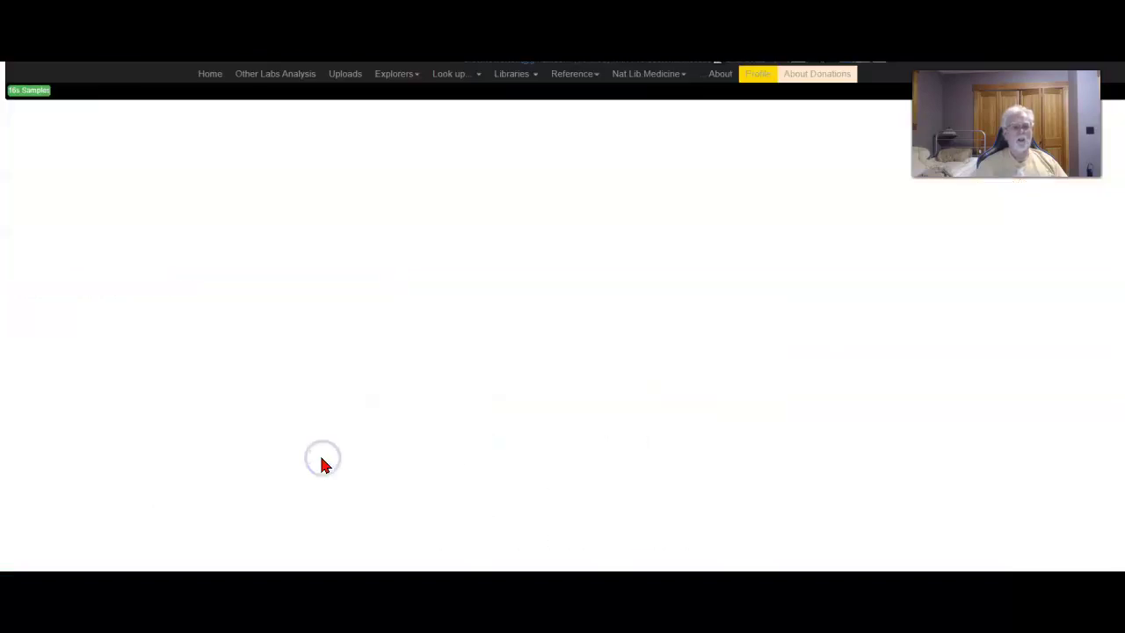
scroll(308, 457, "down", 3)
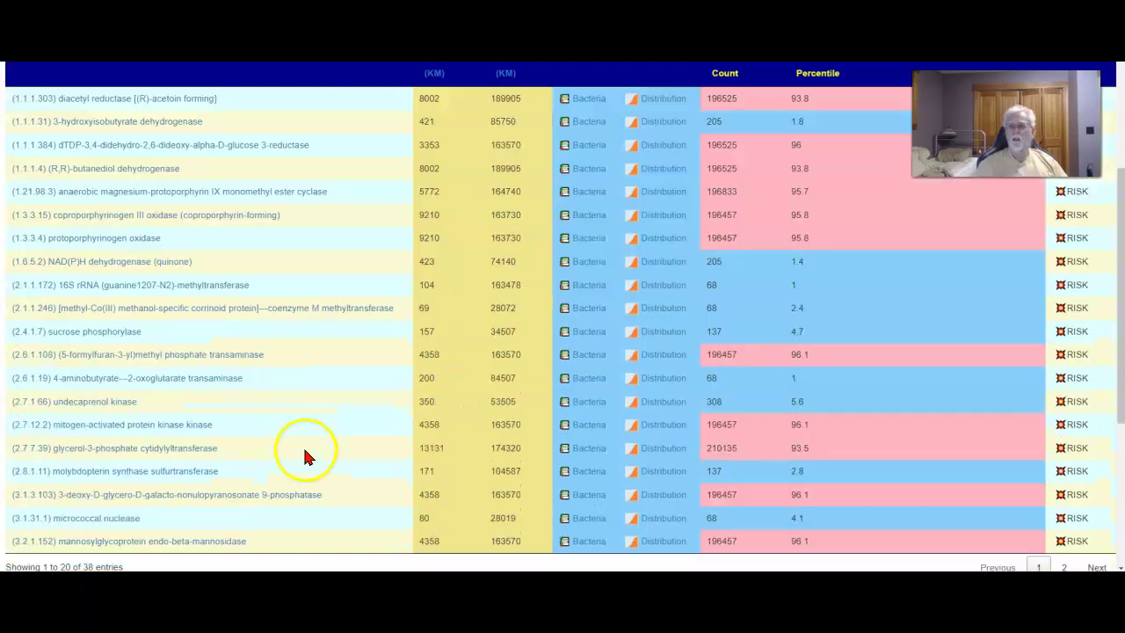
scroll(305, 456, "down", 3)
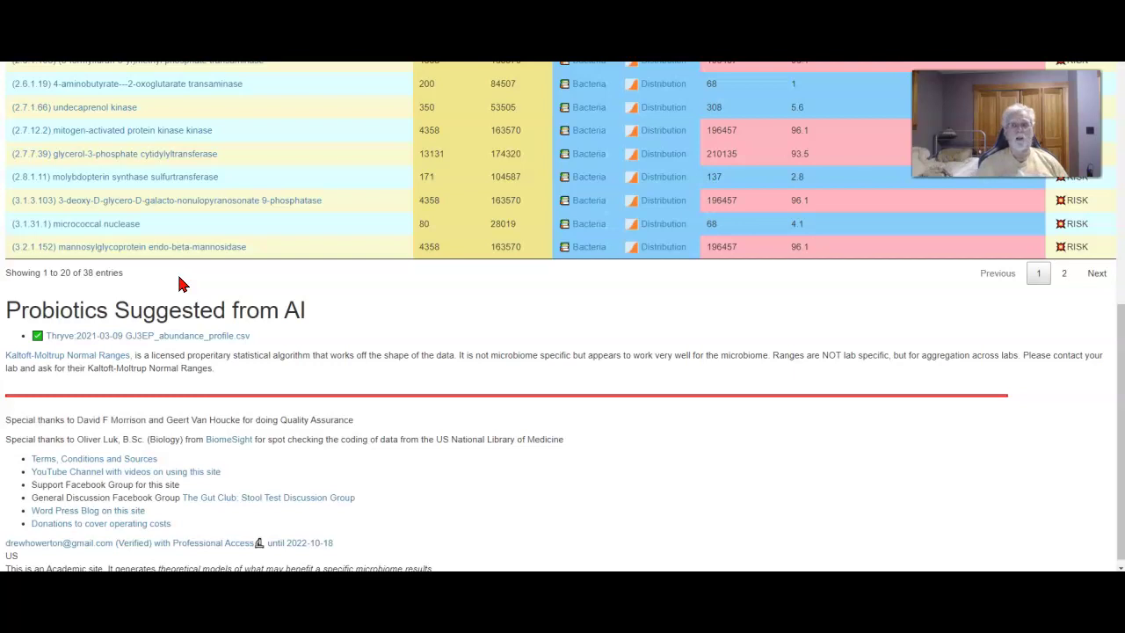
scroll(211, 222, "up", 3)
scroll(219, 211, "up", 3)
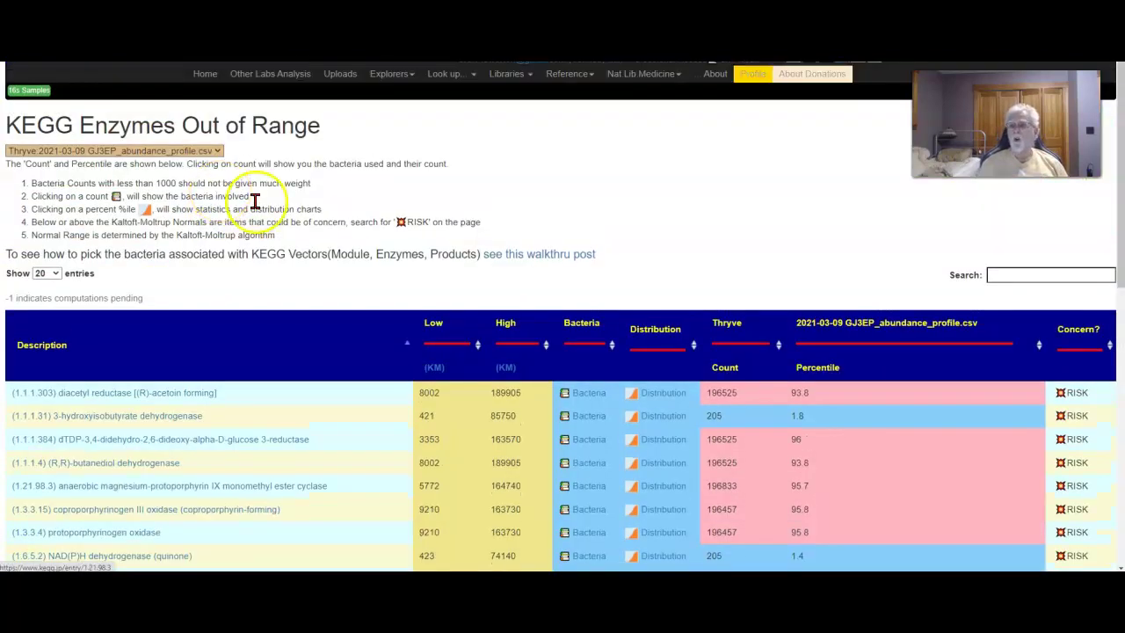
- Open the distribution chart for diacetyl reductase [(R)-acetoin forming] and set it to use percentage
left_click(658, 397)
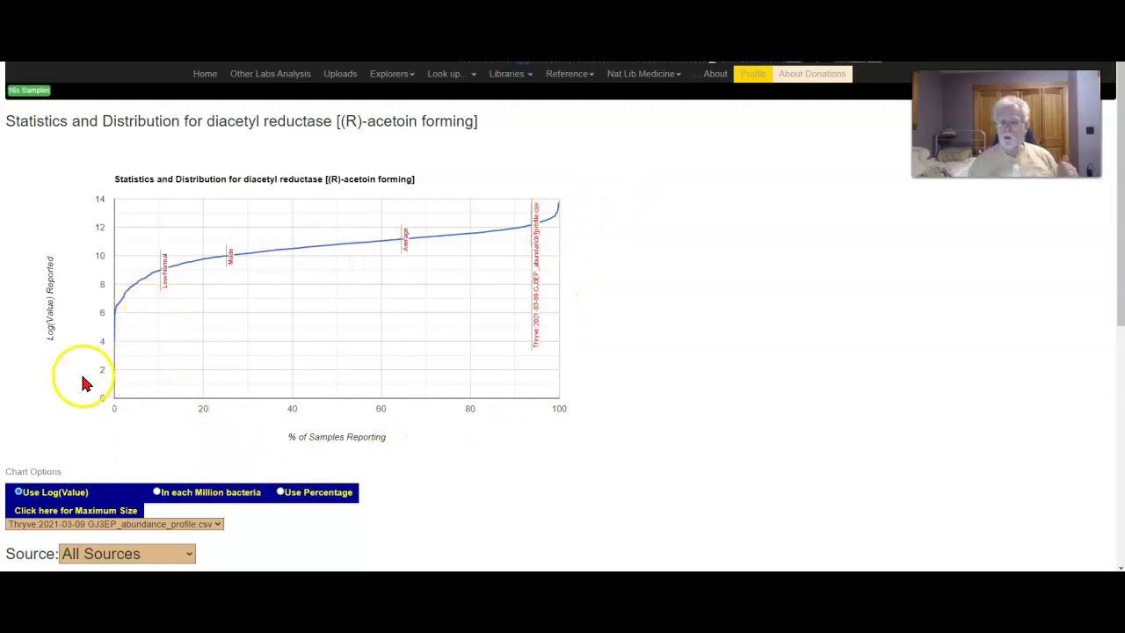
left_click(279, 493)
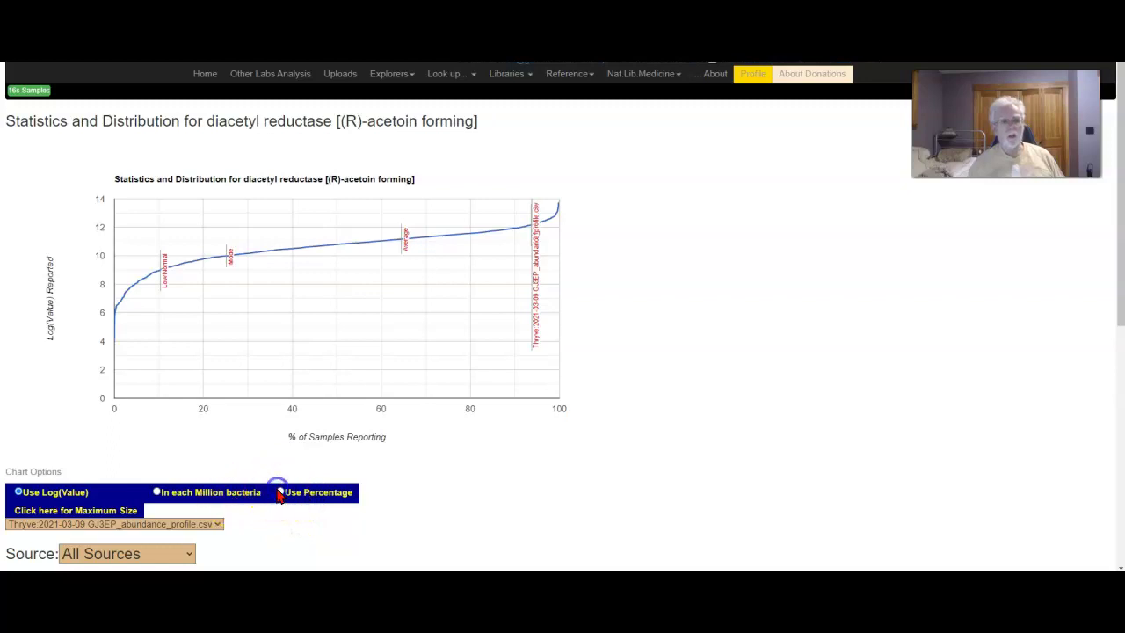
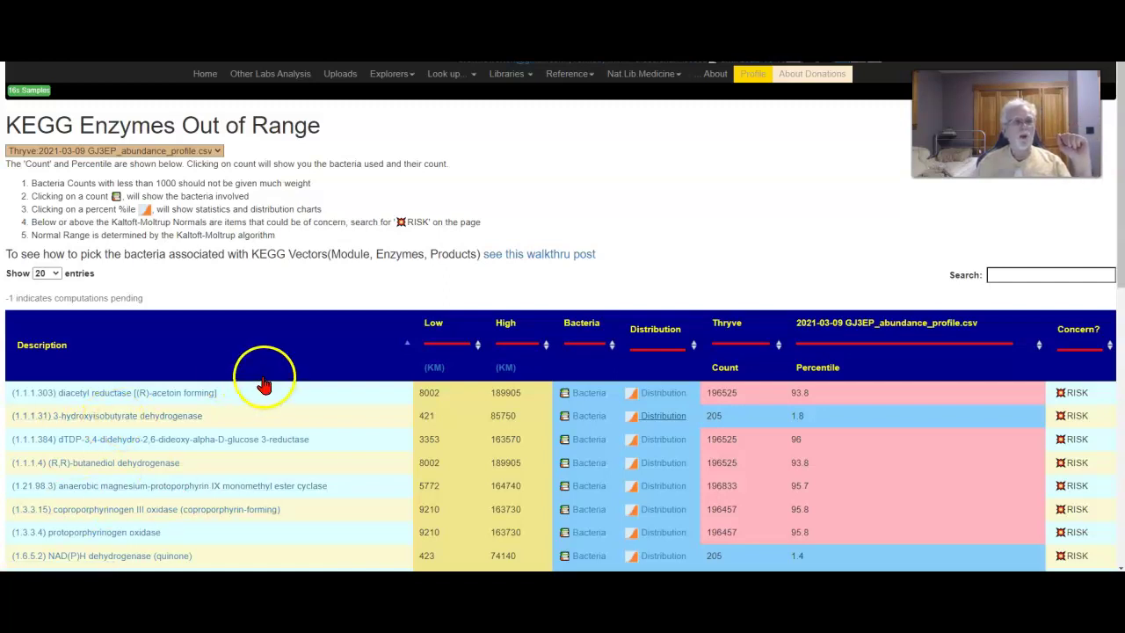
- Return to the sample list and open the KEGG AI Suggested Probiotics for the Thryve 2021-03-09 GJ3EP sample
left_click(26, 93)
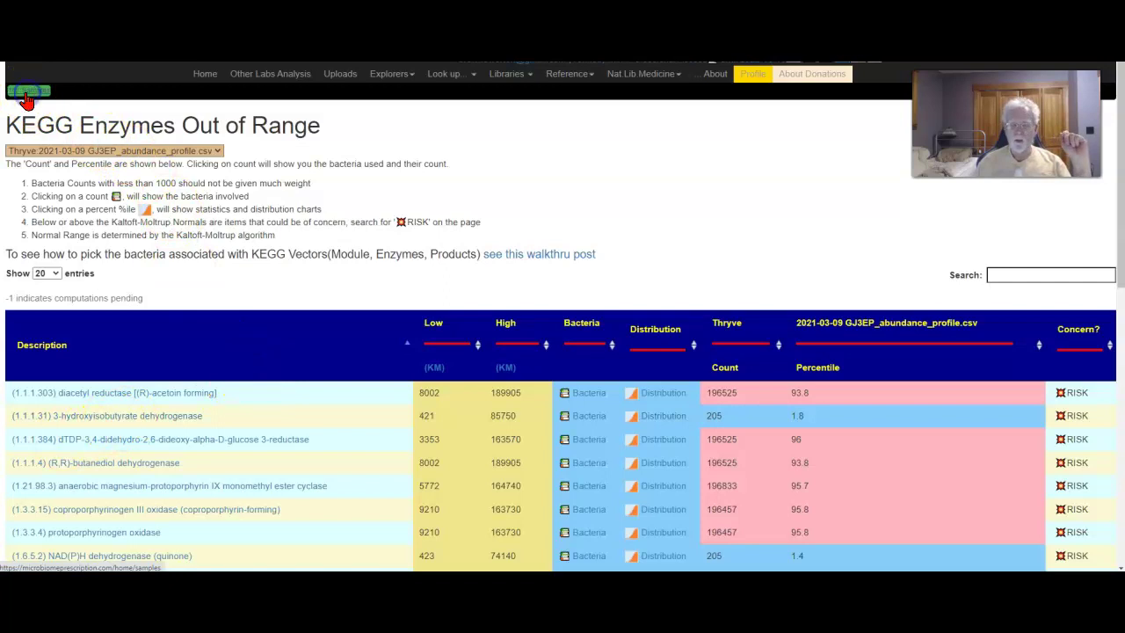
scroll(296, 346, "down", 5)
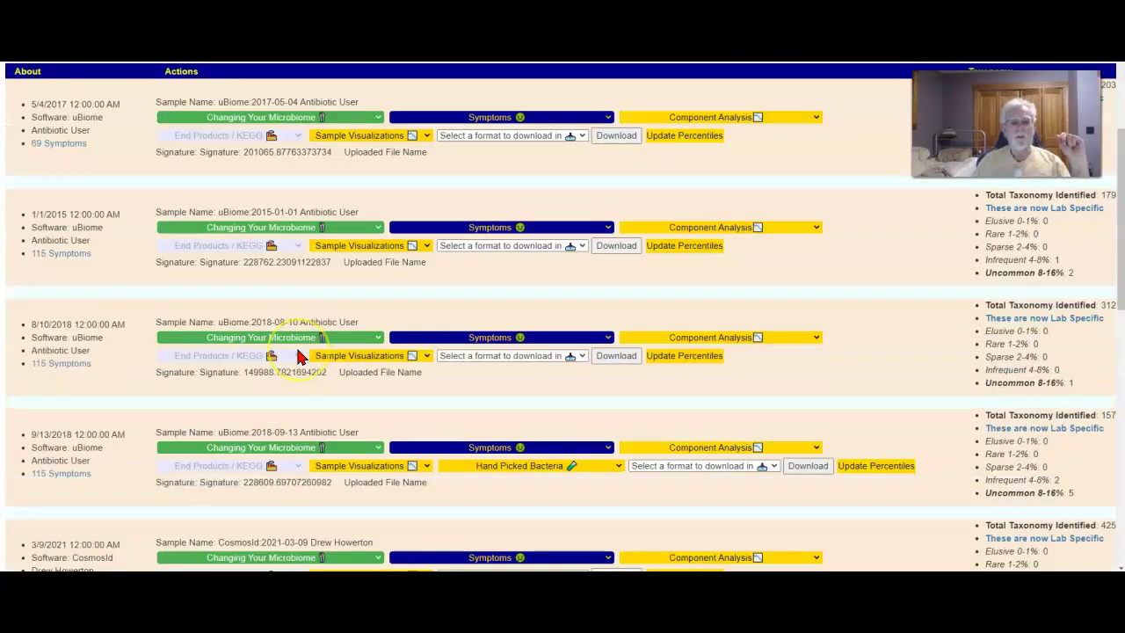
scroll(297, 355, "down", 7)
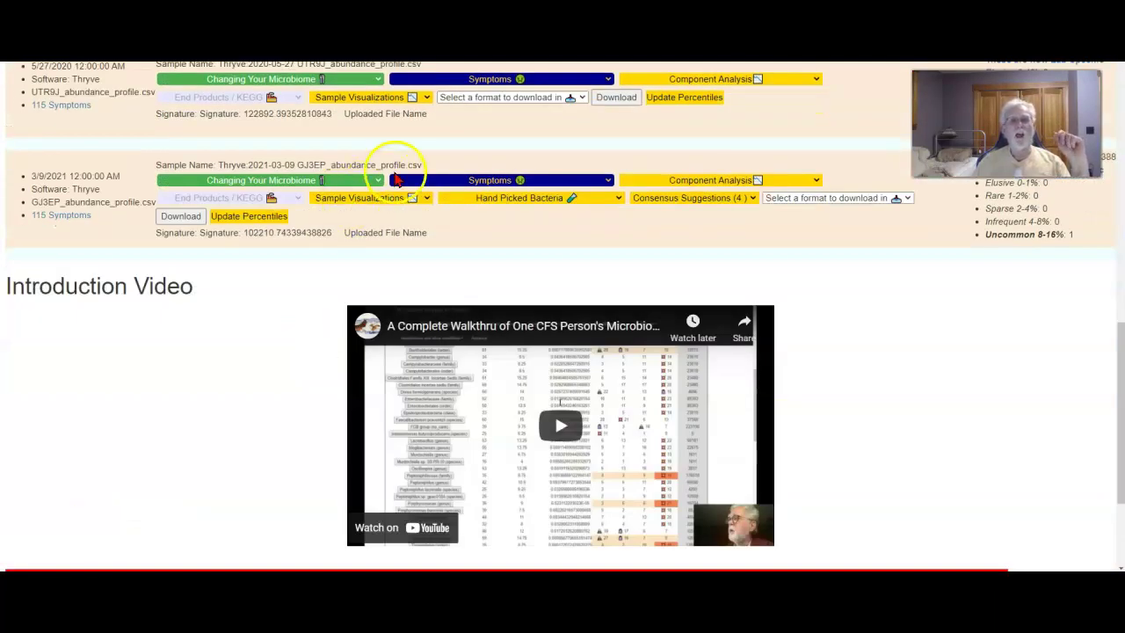
left_click(376, 181)
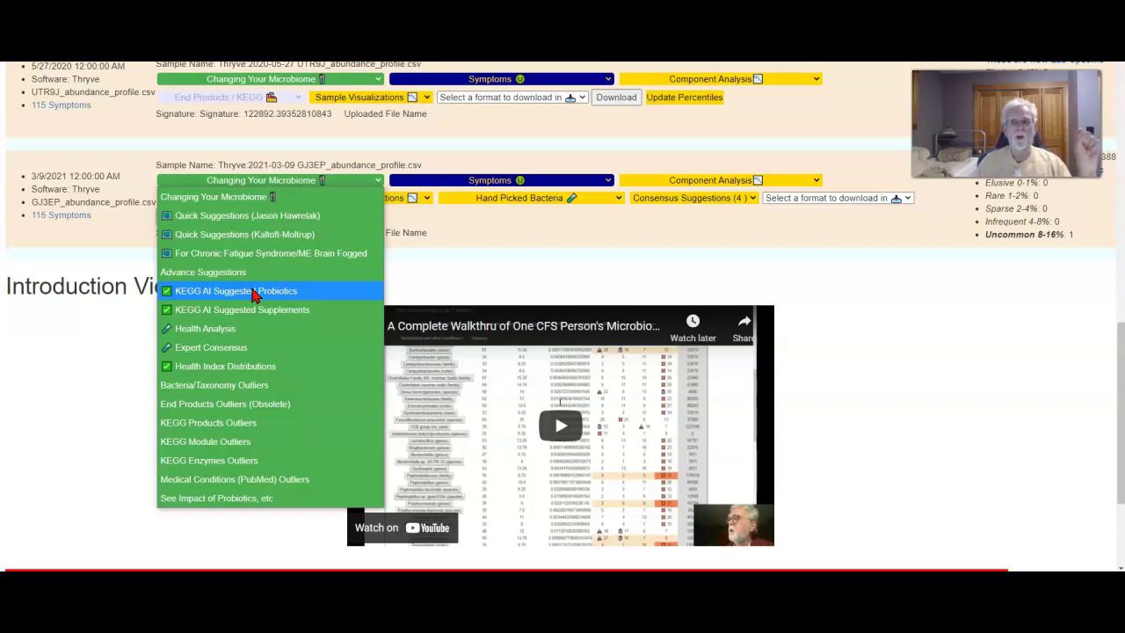
left_click(253, 291)
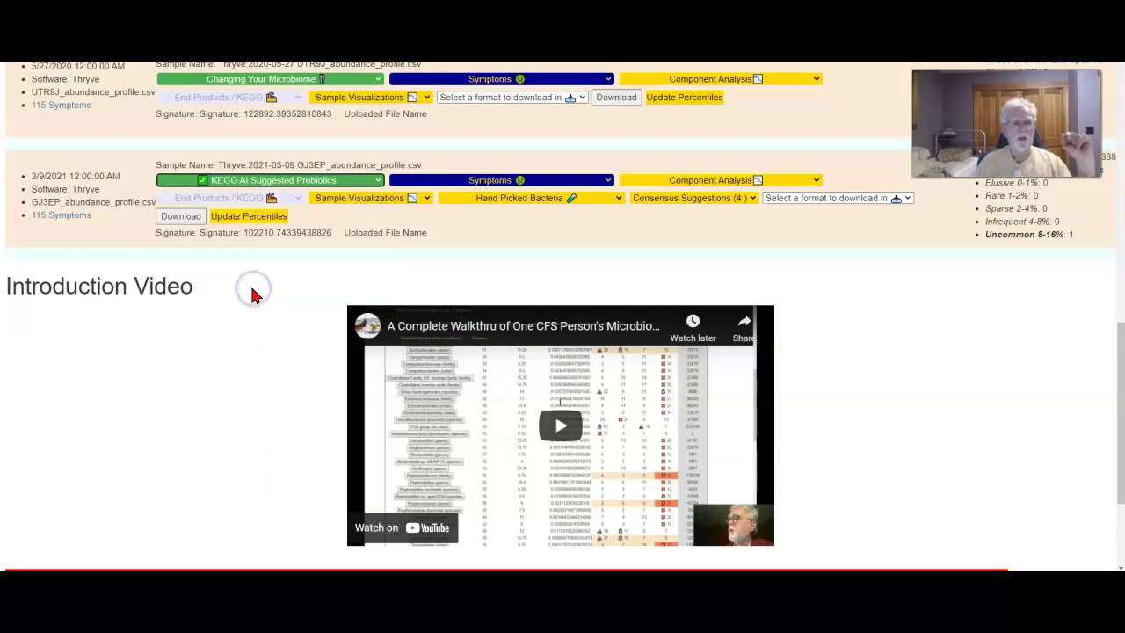
- Examine the computed probiotics with their weights and sources, highlighting Sun Wave Pharma/Bio Sun Instant under Streptococcus faecalis
scroll(372, 289, "down", 3)
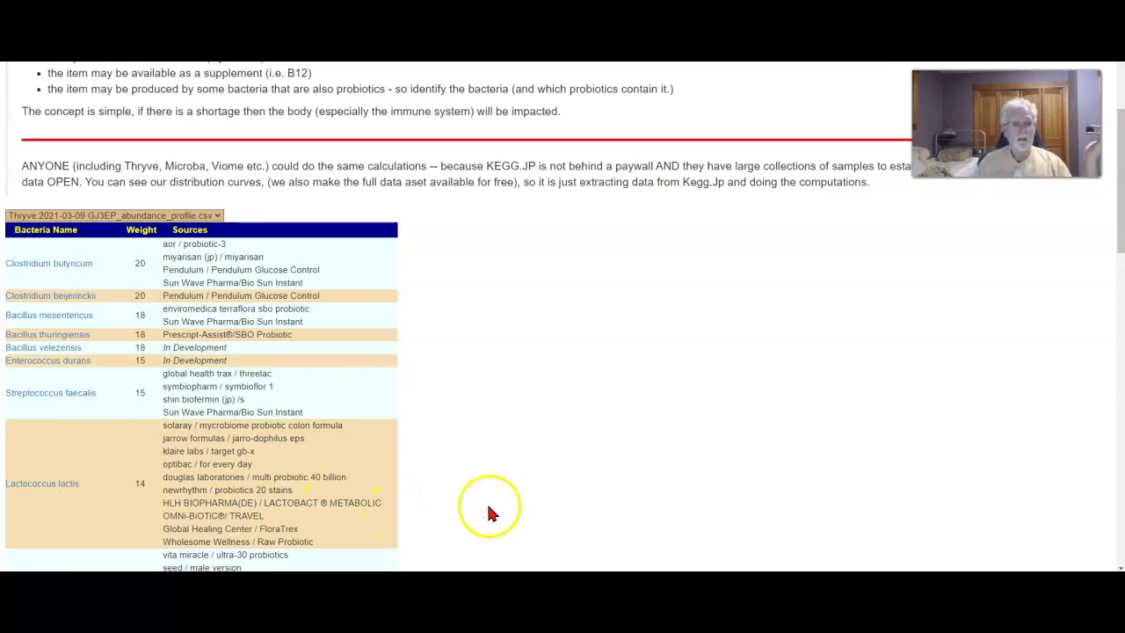
scroll(484, 514, "down", 3)
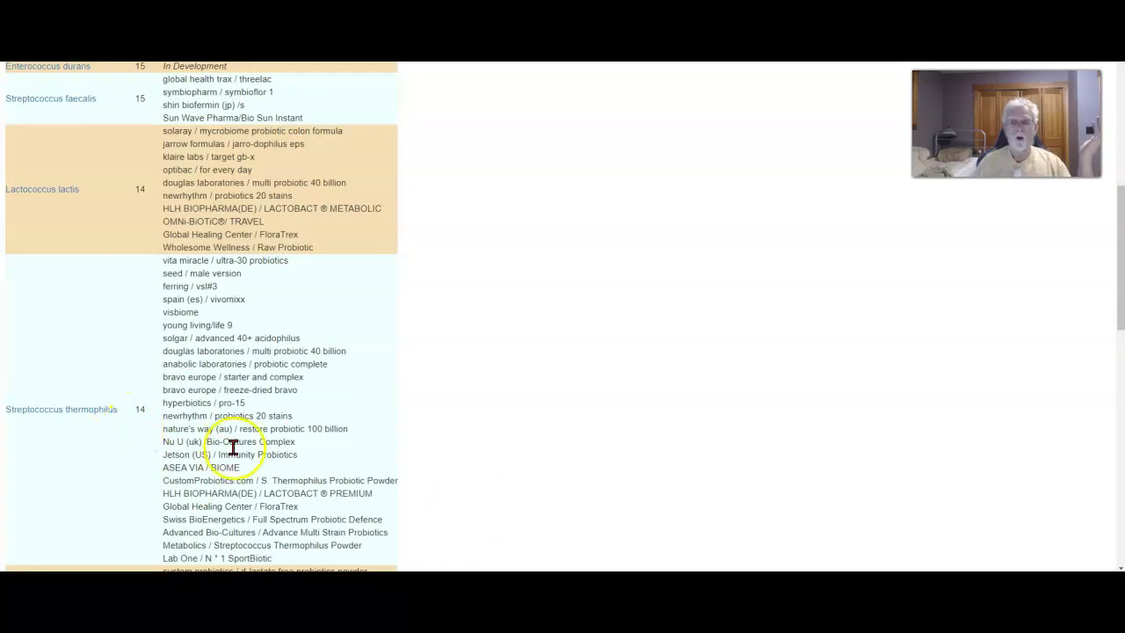
scroll(437, 450, "down", 3)
scroll(439, 450, "down", 3)
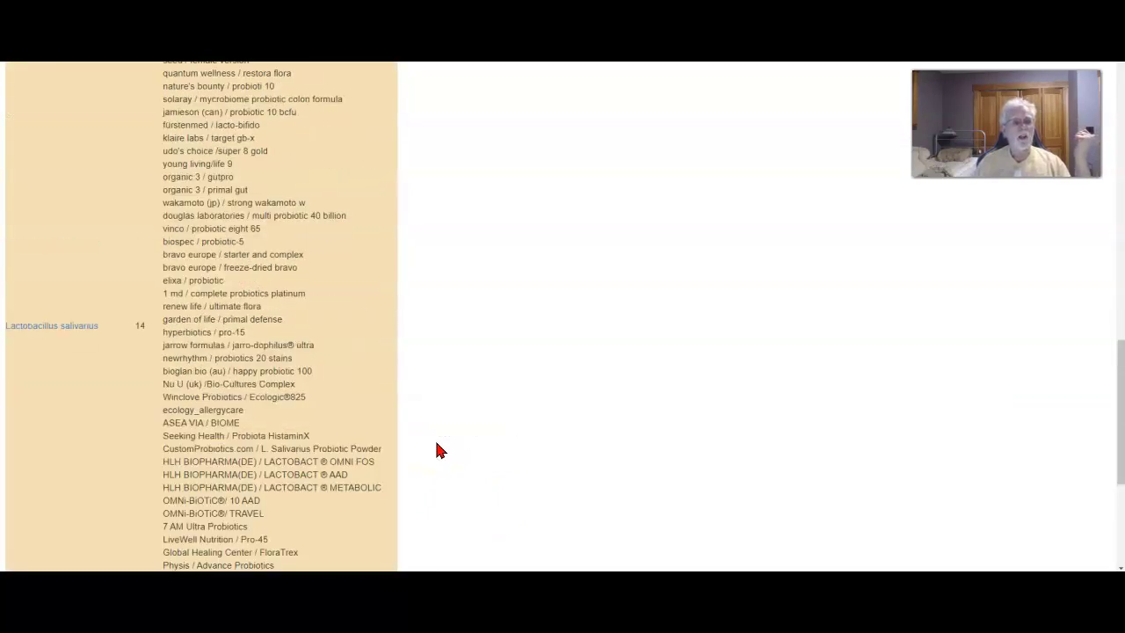
scroll(420, 368, "up", 6)
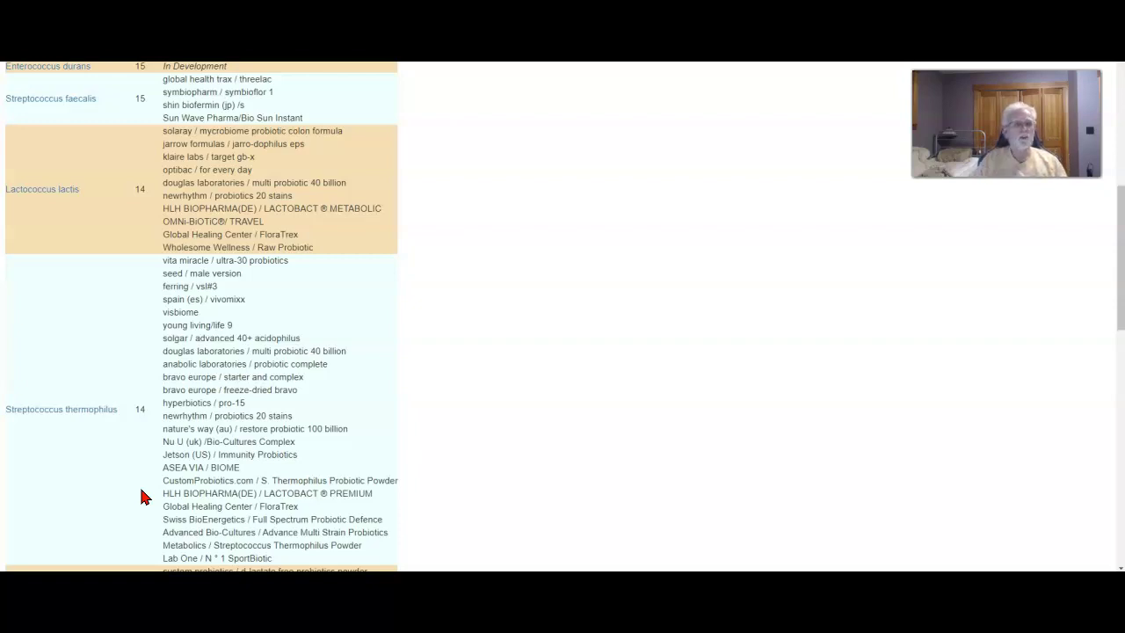
scroll(453, 431, "up", 15)
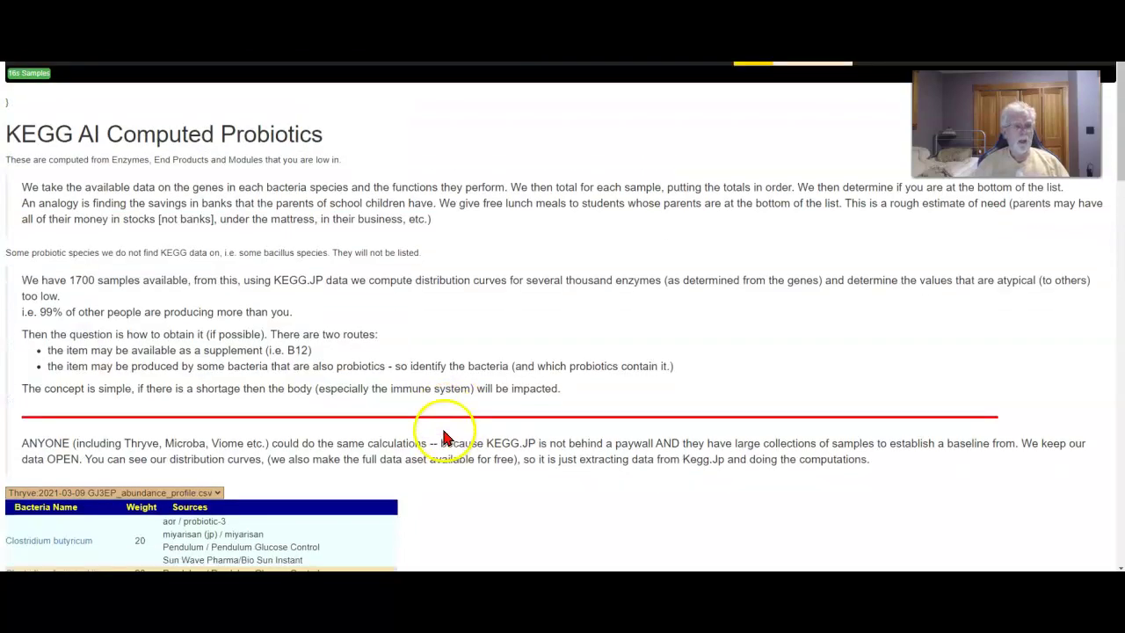
scroll(444, 437, "down", 3)
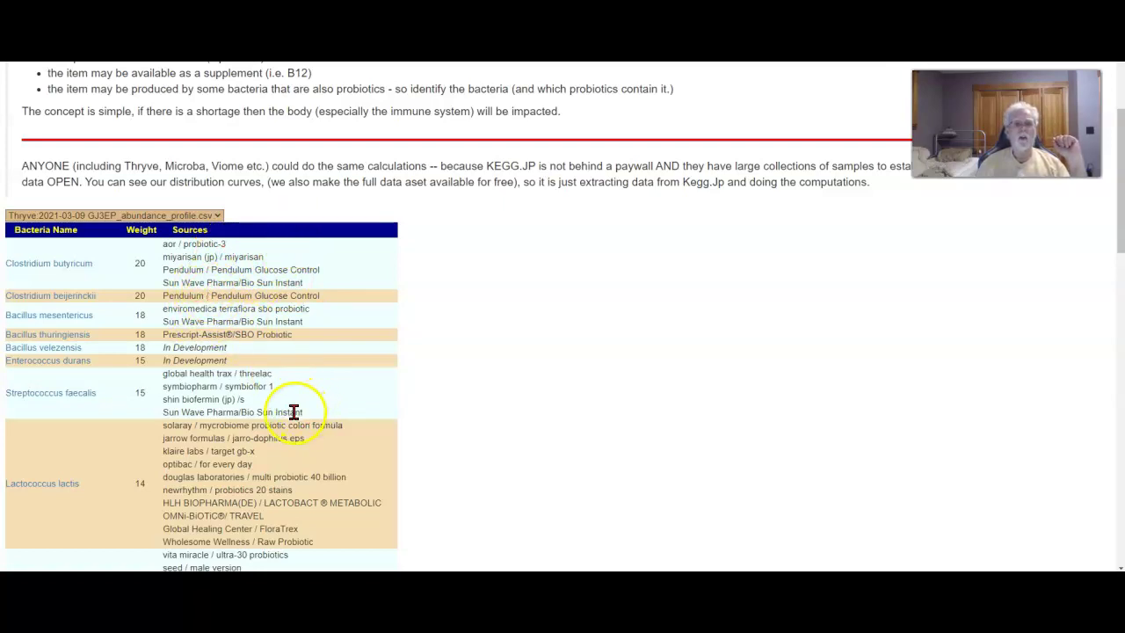
left_click_drag(220, 424, 167, 412)
triple_click(163, 420)
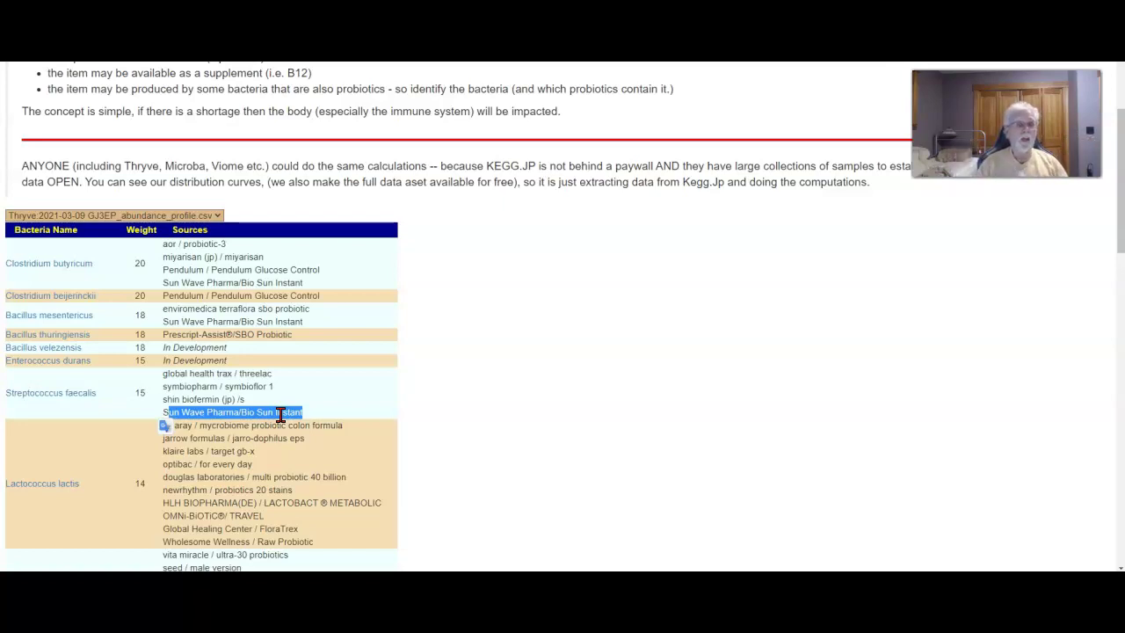
scroll(547, 314, "up", 3)
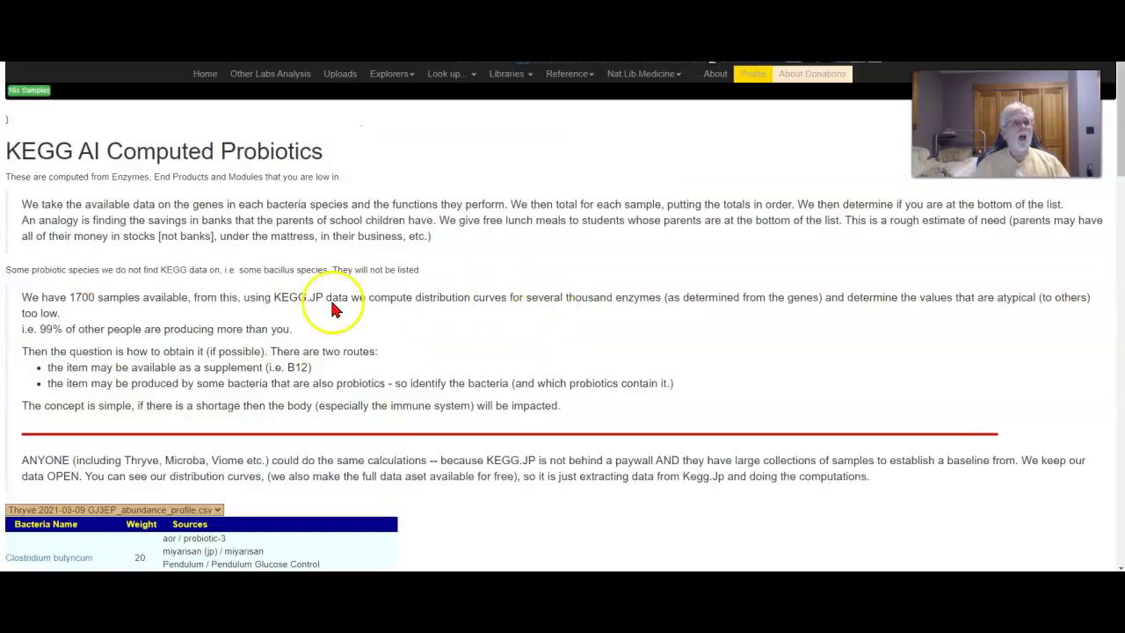
- From the sample list, open the KEGG AI Suggested Supplements for the Thryve 2021-03-09 GJ3EP sample and look over the suggestions
left_click(24, 93)
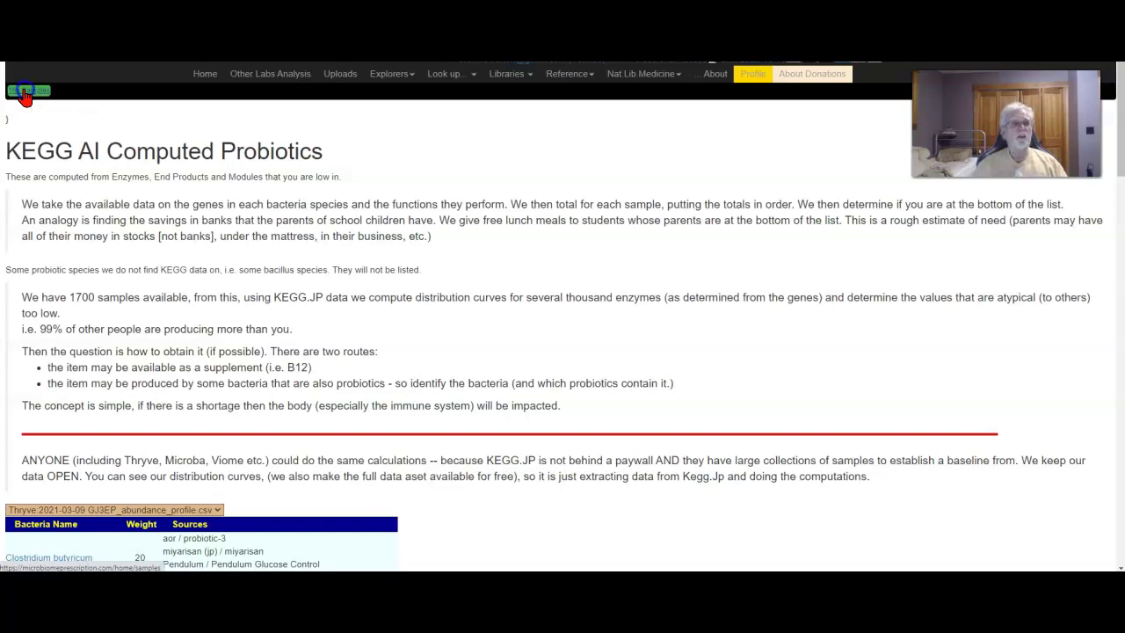
scroll(167, 299, "down", 10)
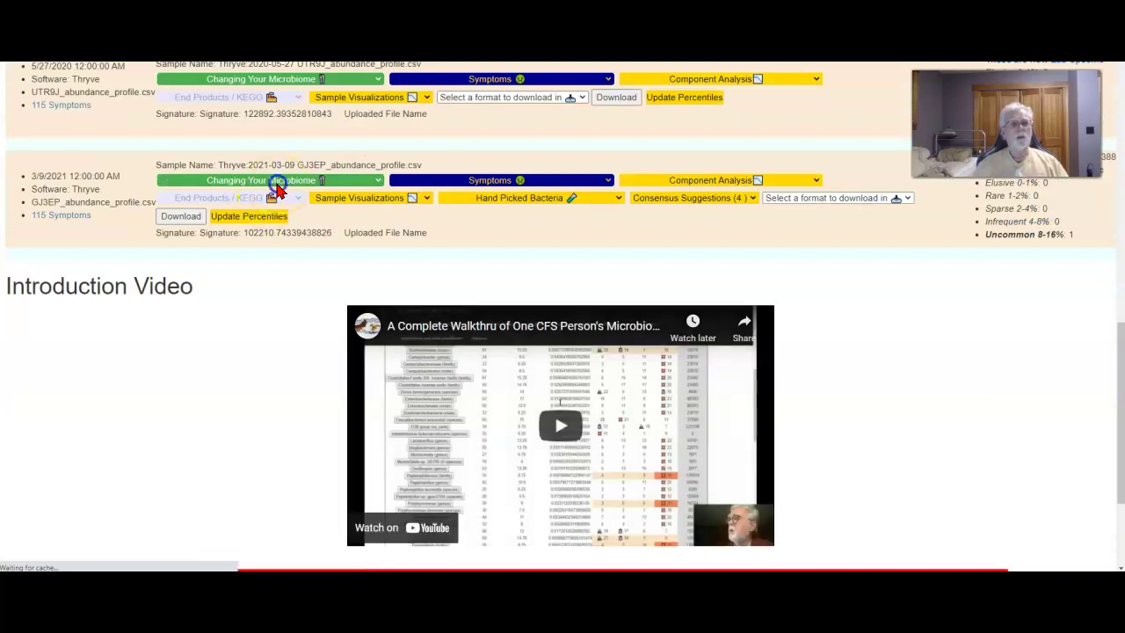
left_click(276, 181)
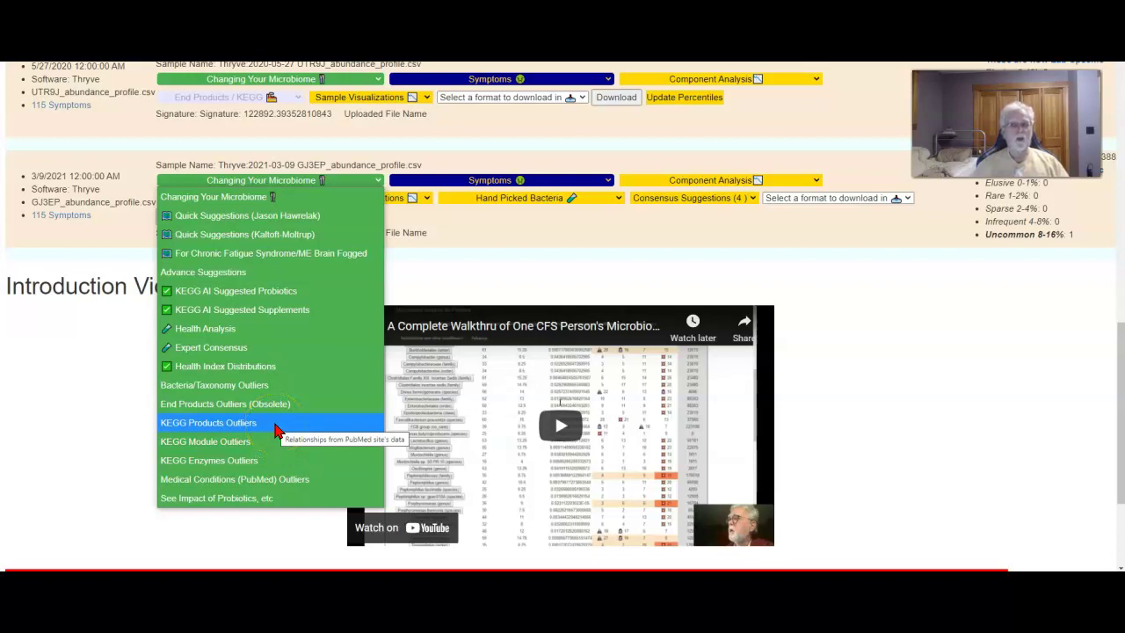
left_click(261, 313)
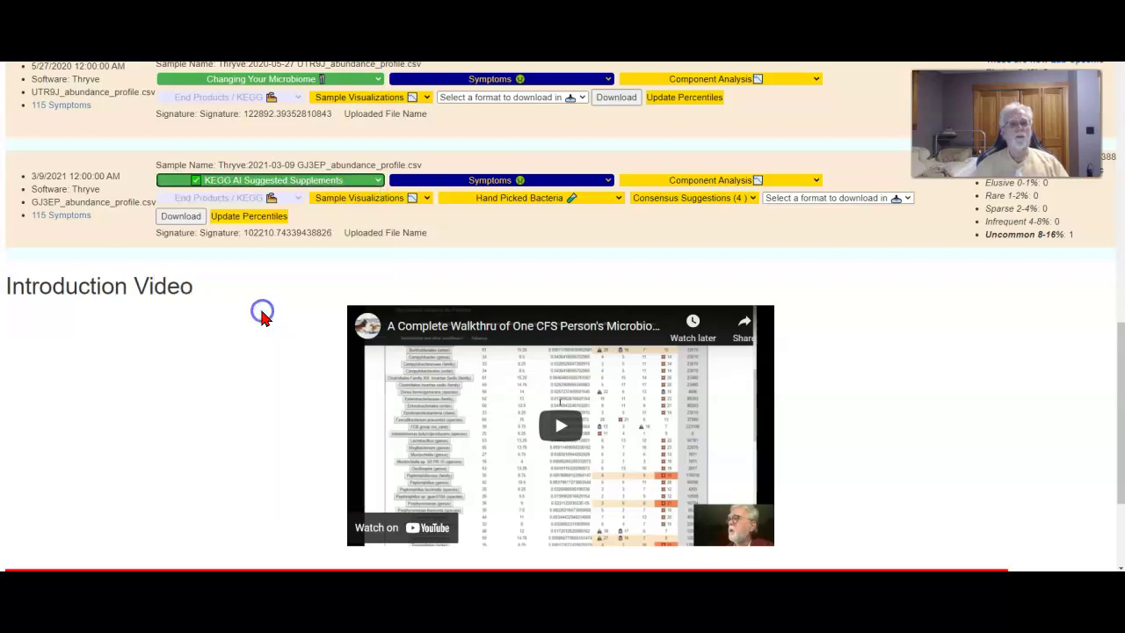
scroll(478, 311, "down", 3)
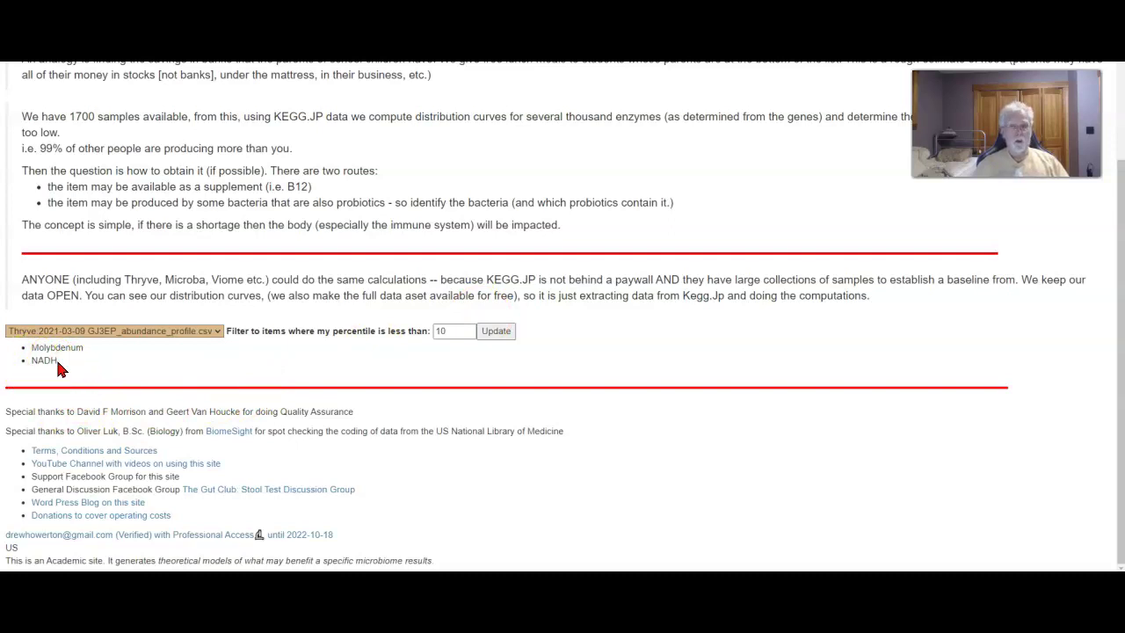
- Highlight NADH among the suggested supplements, and open the End Products Outliers for the Thryve 2021-03-09 GJ3EP sample from the sample list
left_click_drag(58, 367, 27, 369)
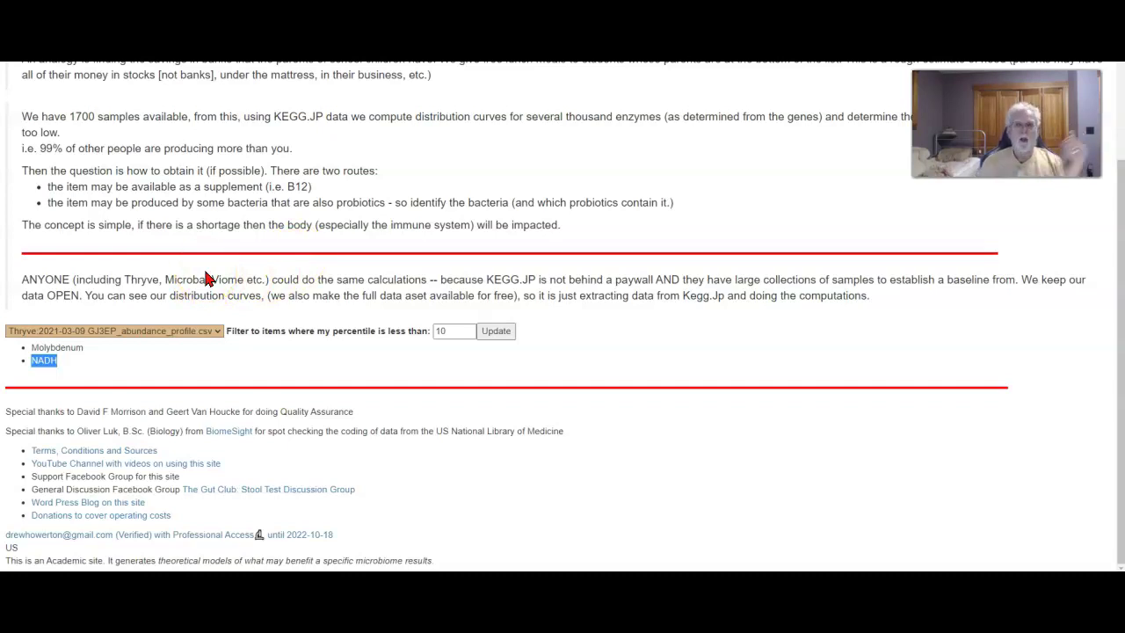
scroll(226, 178, "up", 2)
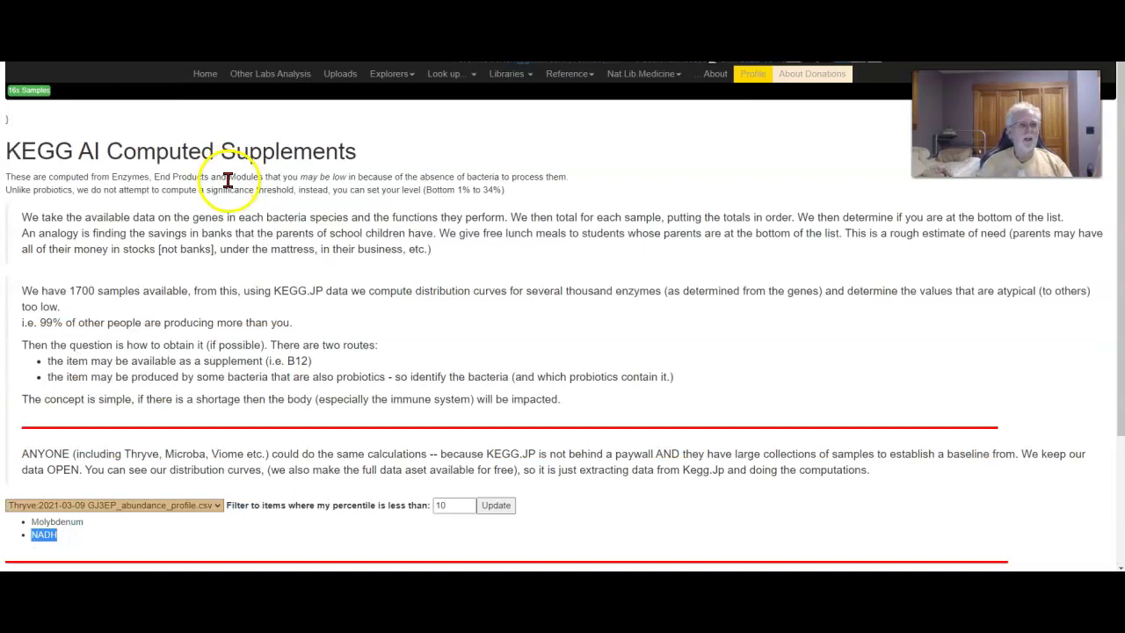
left_click(29, 91)
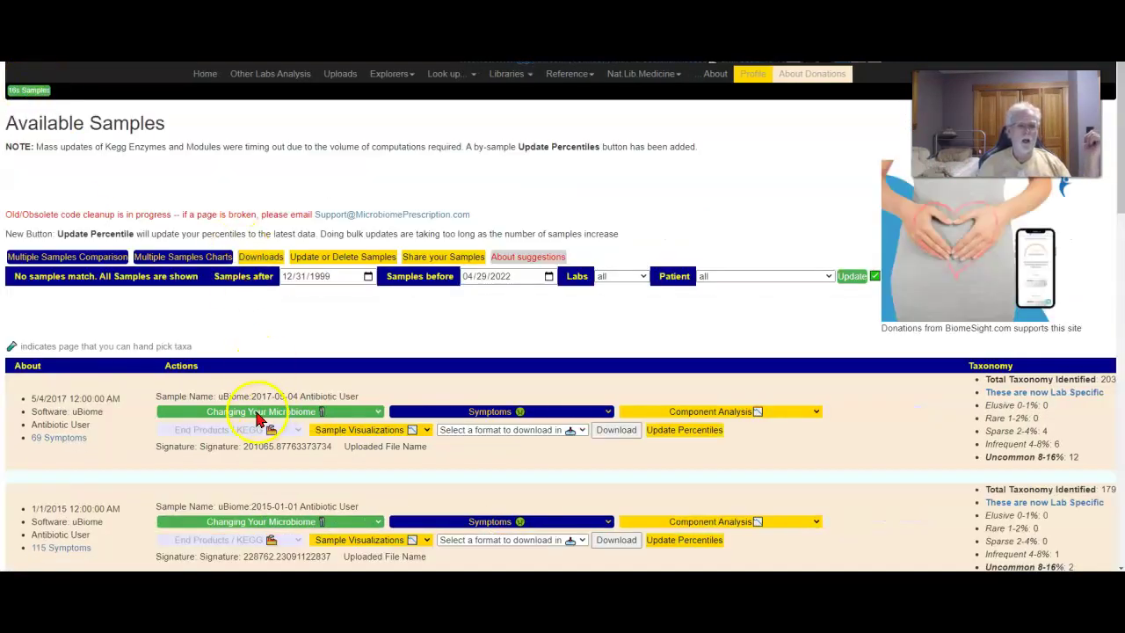
scroll(260, 423, "down", 10)
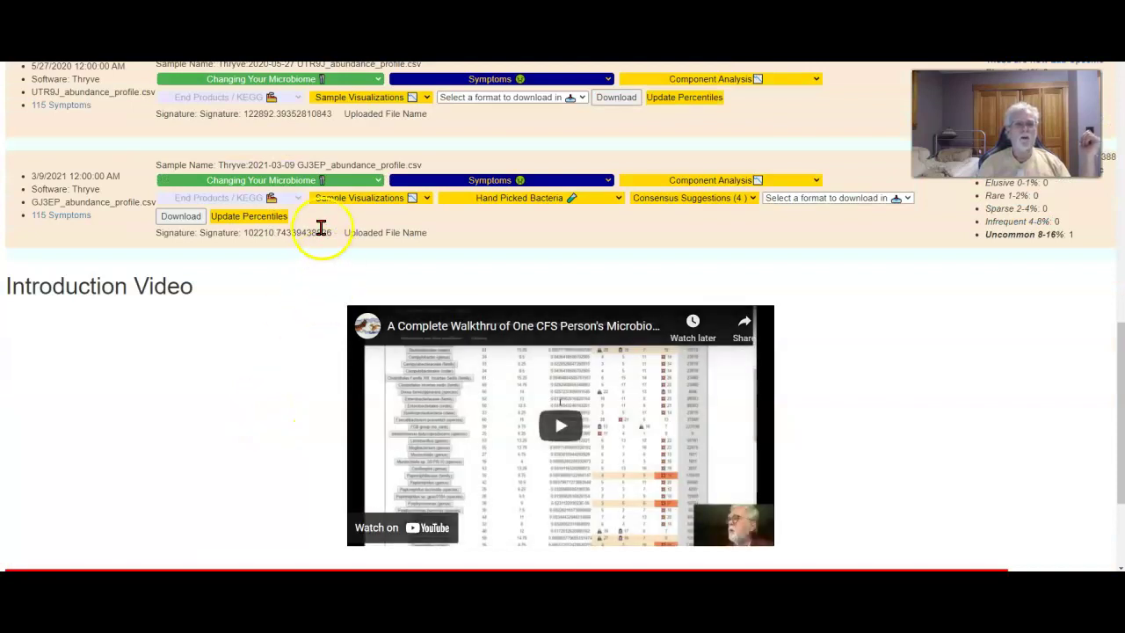
left_click(358, 181)
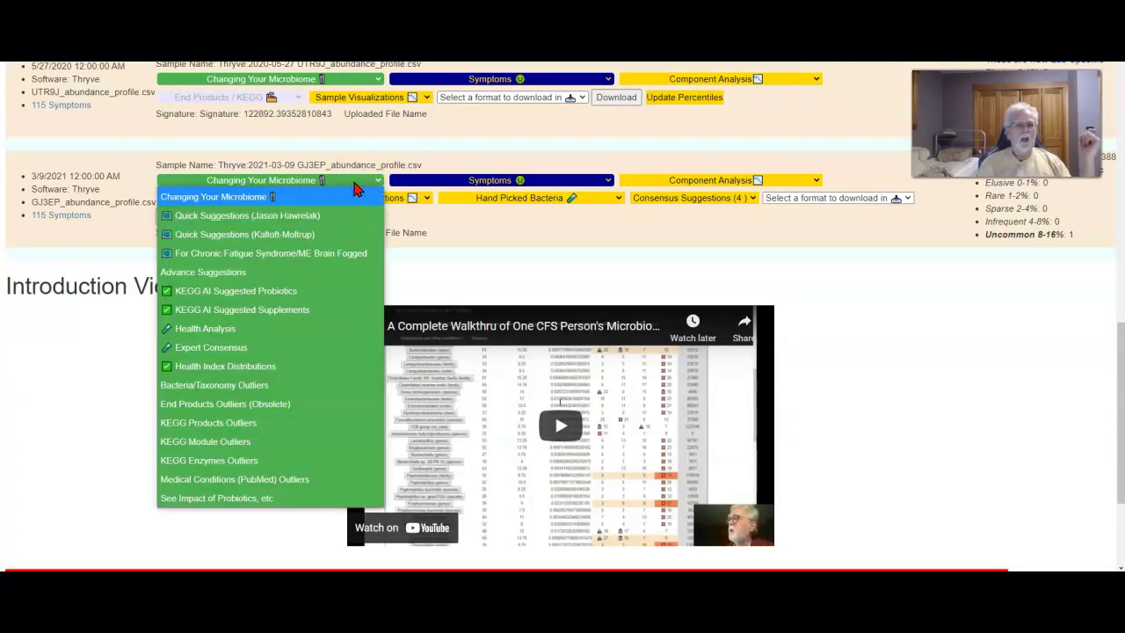
left_click(289, 411)
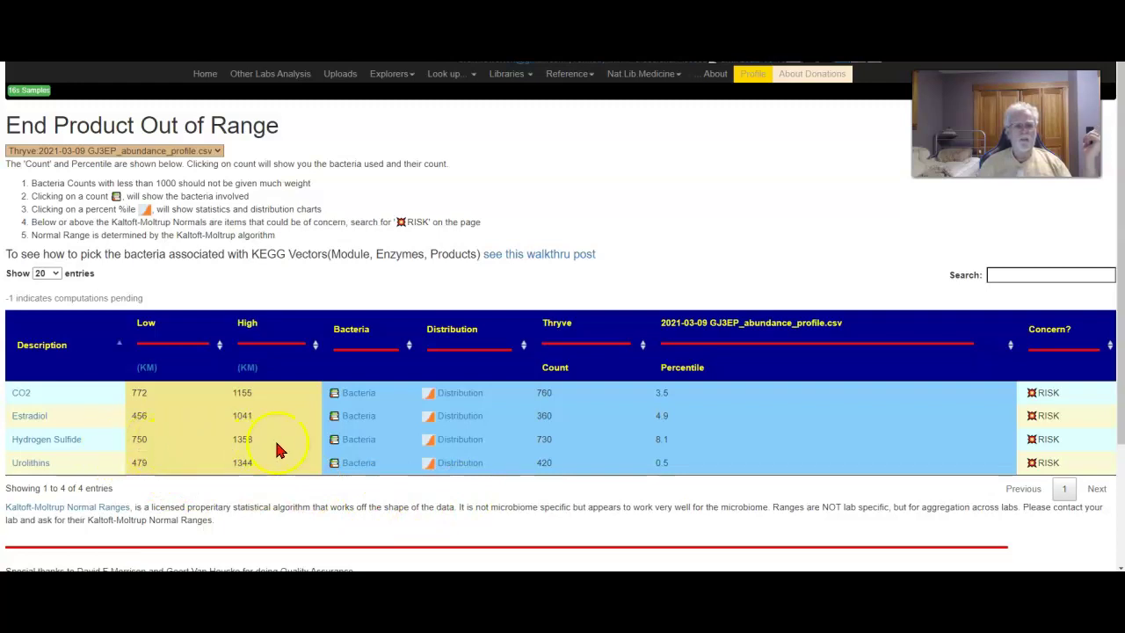
left_click(572, 458)
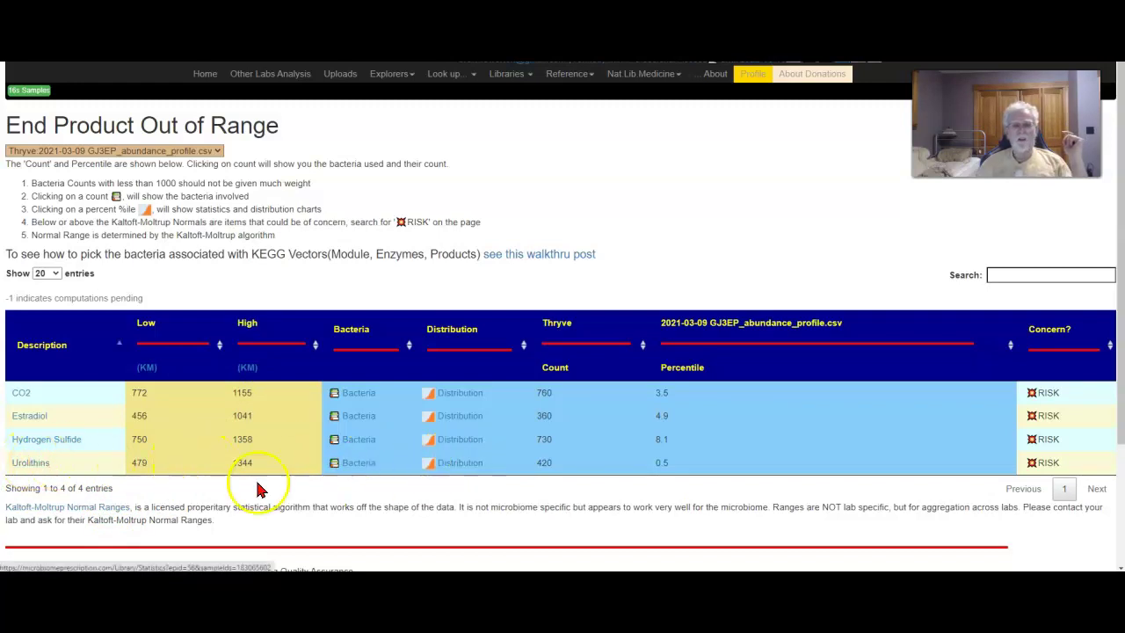
- Open the list of bacteria that produce urolithins from the out-of-range end products table
left_click(28, 464)
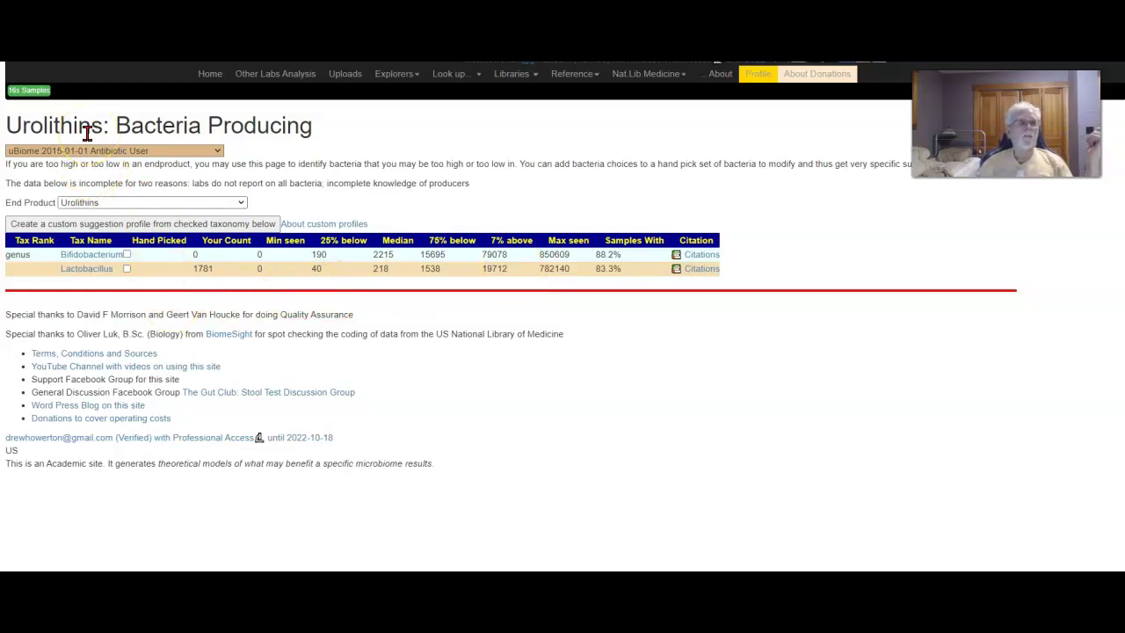
left_click(31, 92)
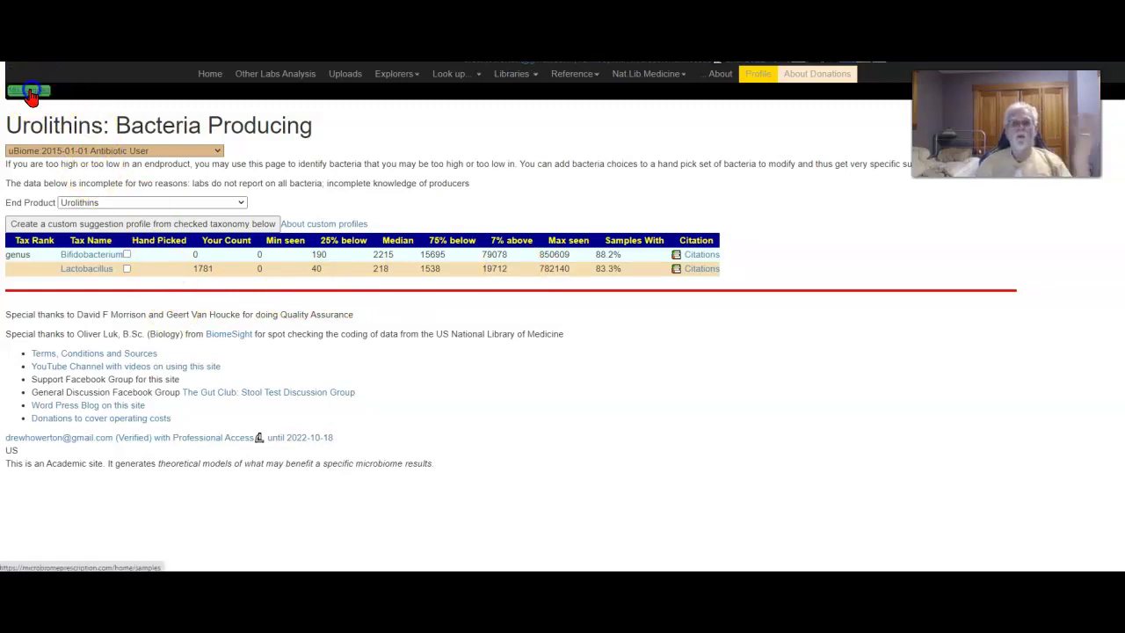
left_click_drag(31, 92, 455, 184)
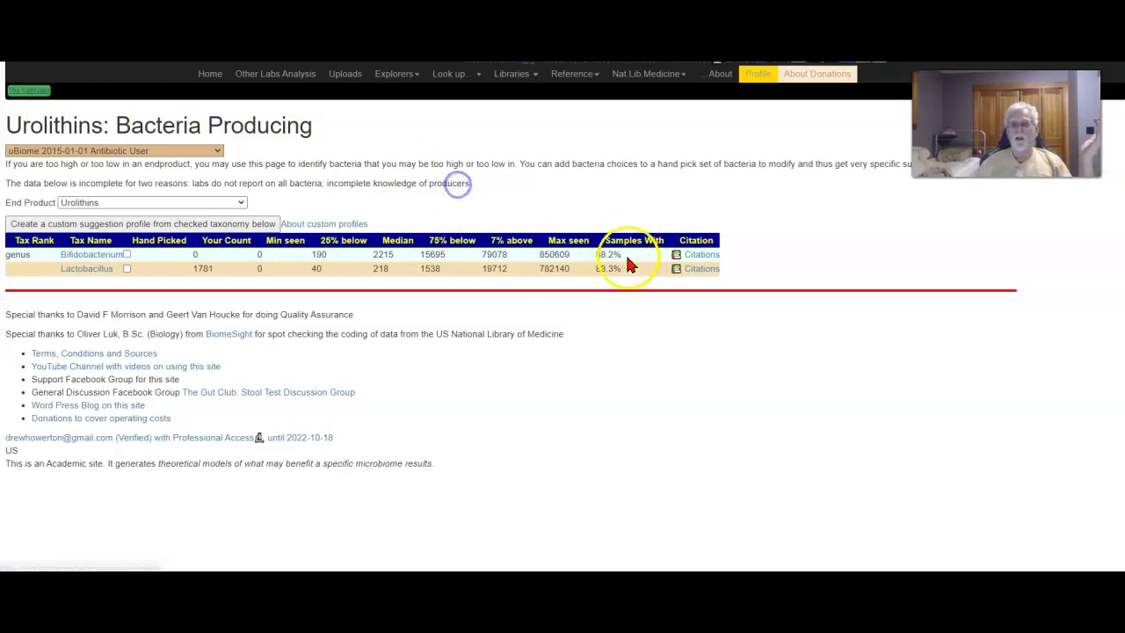
- Look through the PubMed studies cited for Lactobacillus and open the form for suggesting a missing citation
left_click(708, 273)
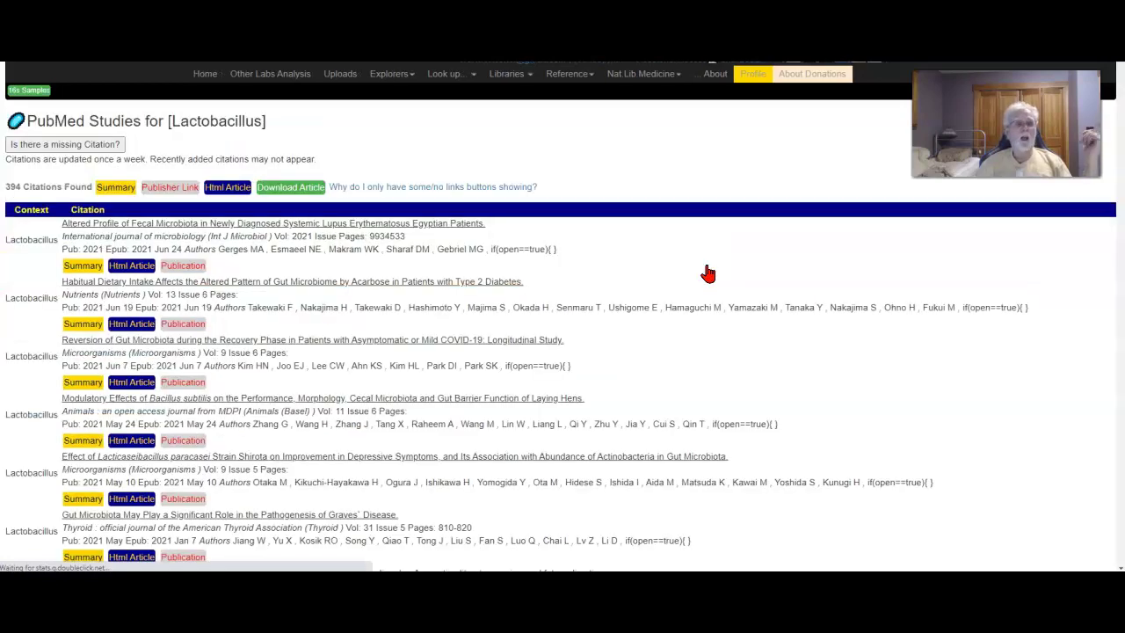
scroll(708, 273, "down", 15)
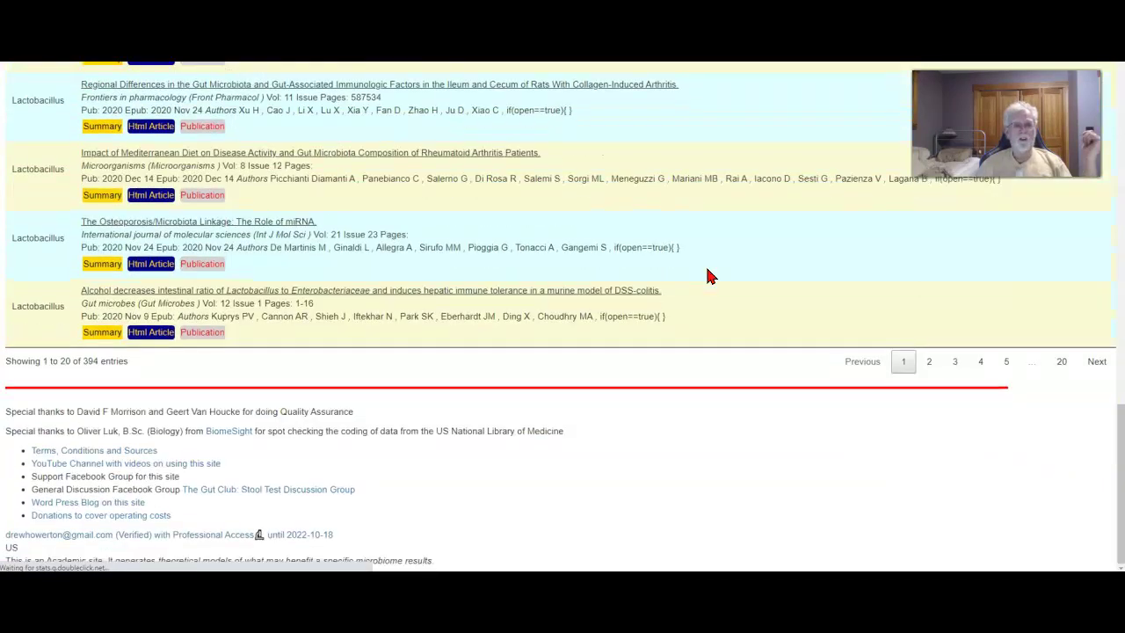
scroll(708, 276, "up", 15)
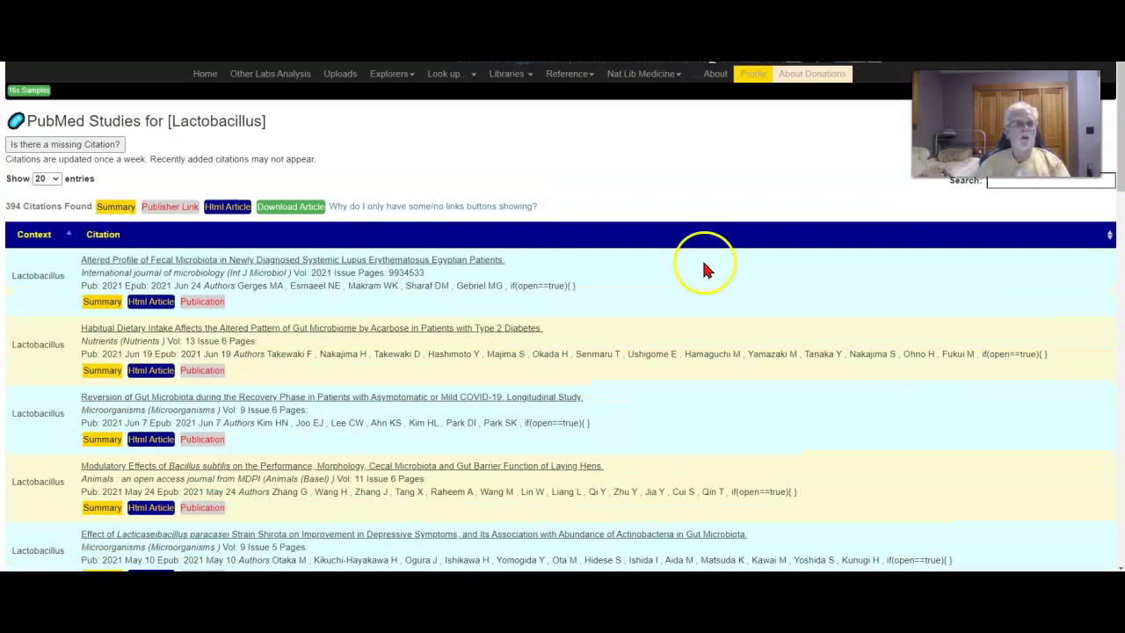
left_click(97, 151)
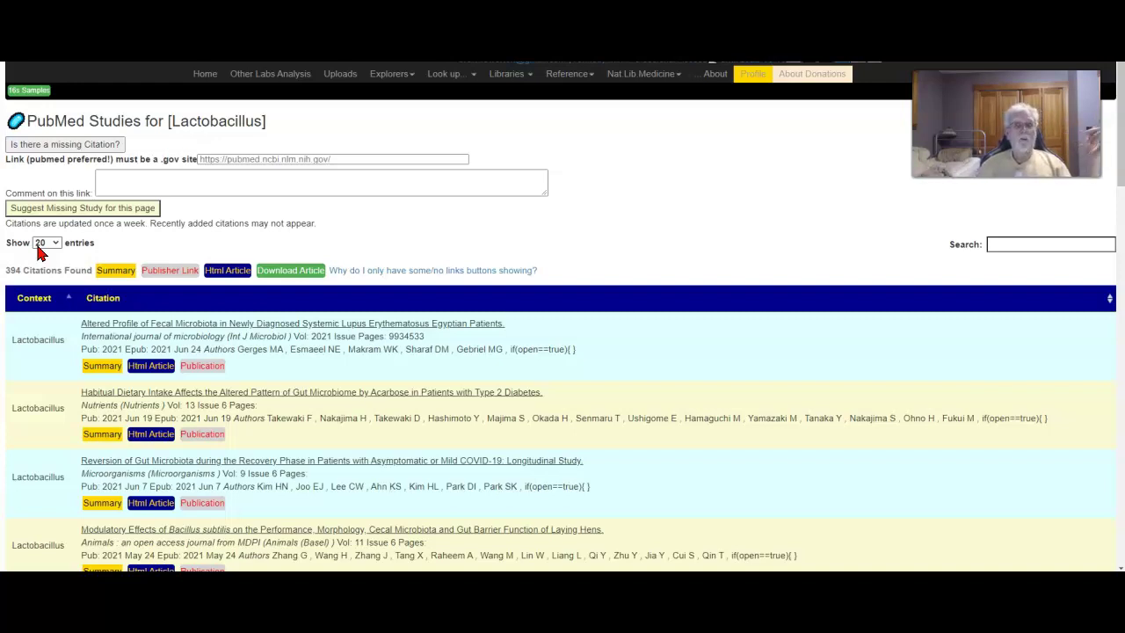
- Return to the sample list and open the Medical Conditions (PubMed) Outliers for the Thryve 2021-03-09 GJ3EP sample
left_click(29, 90)
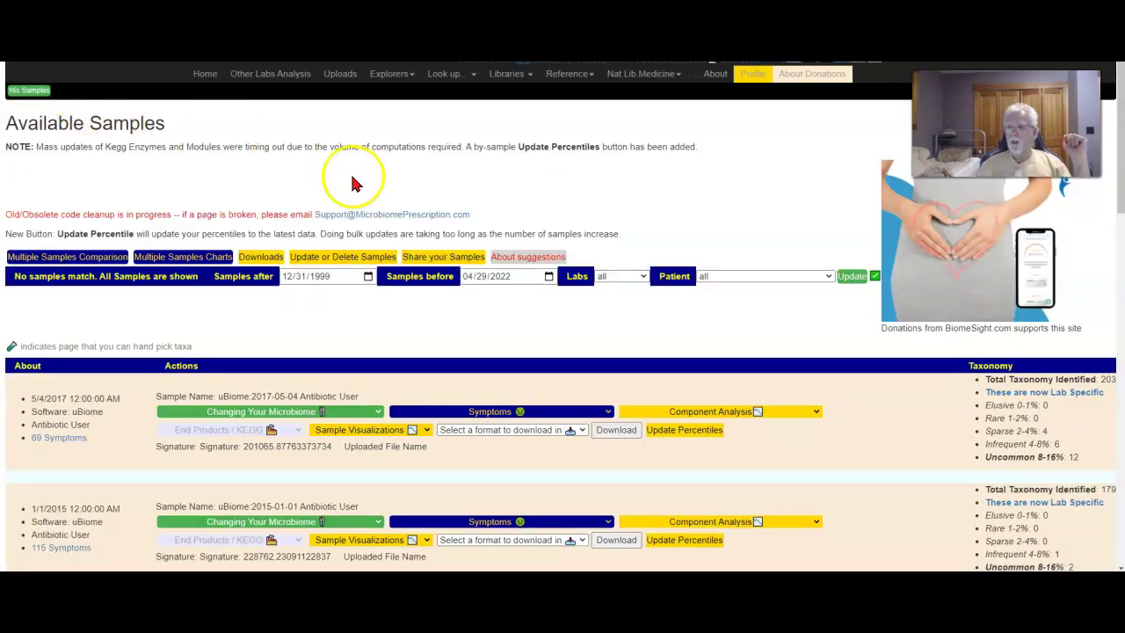
scroll(669, 345, "down", 10)
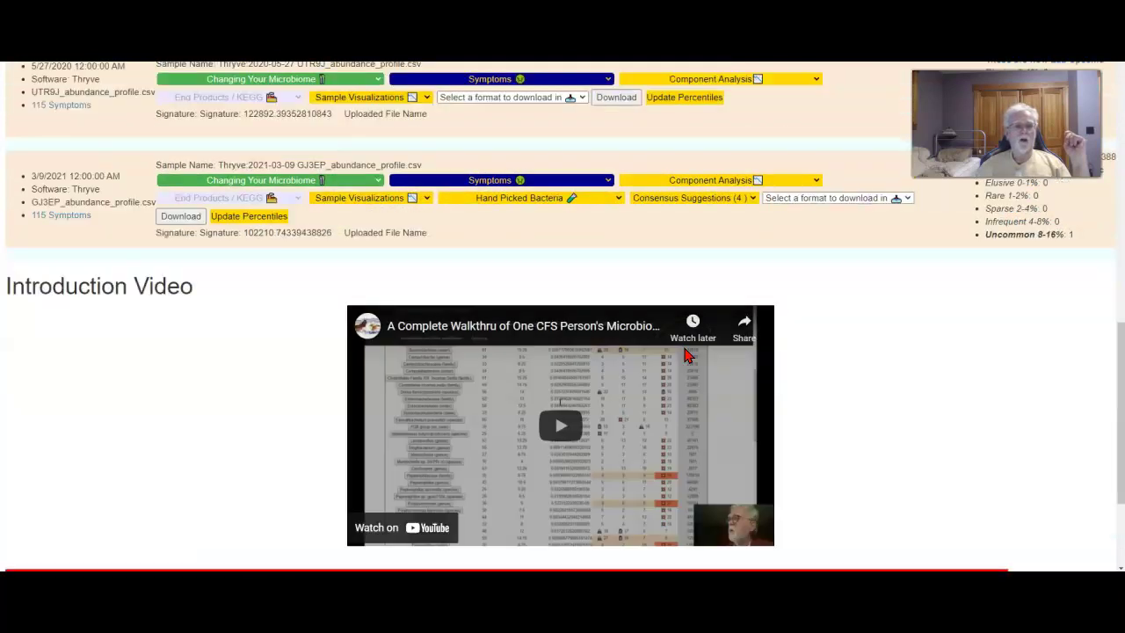
left_click(362, 181)
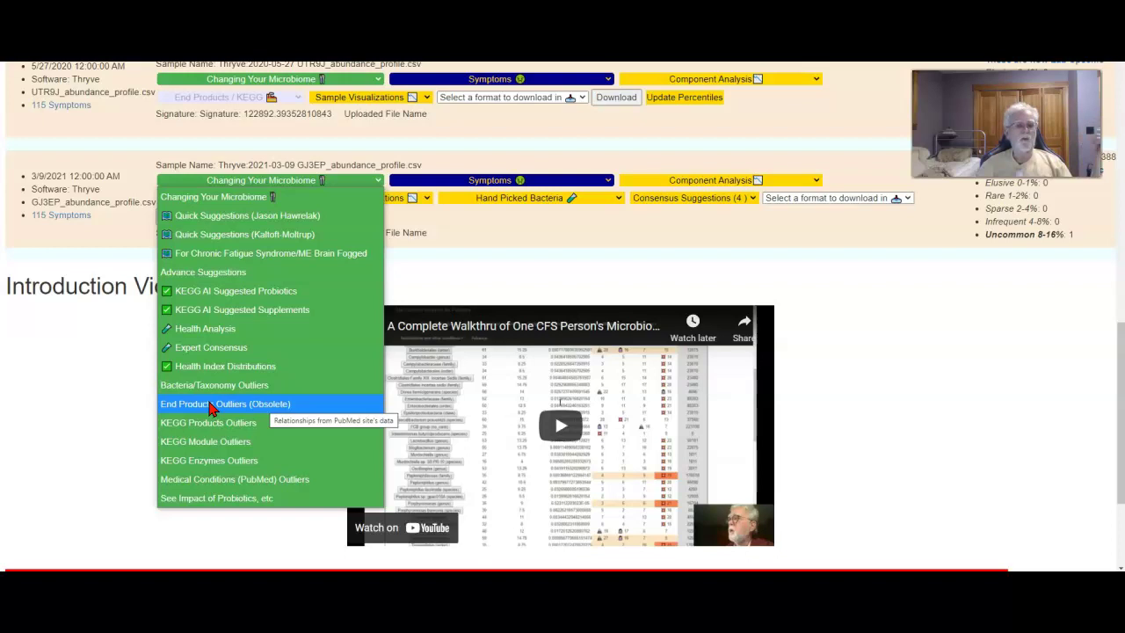
left_click(226, 478)
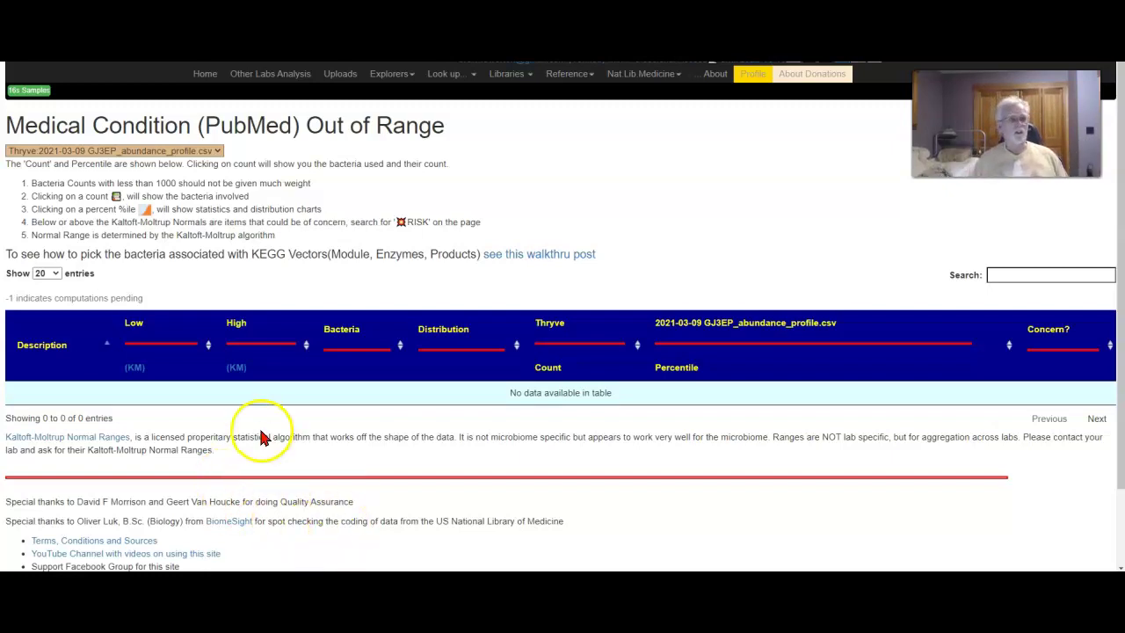
- Return to the sample list and open Advance Suggestions for the Thryve 2021-03-09 GJ3EP sample
left_click(37, 100)
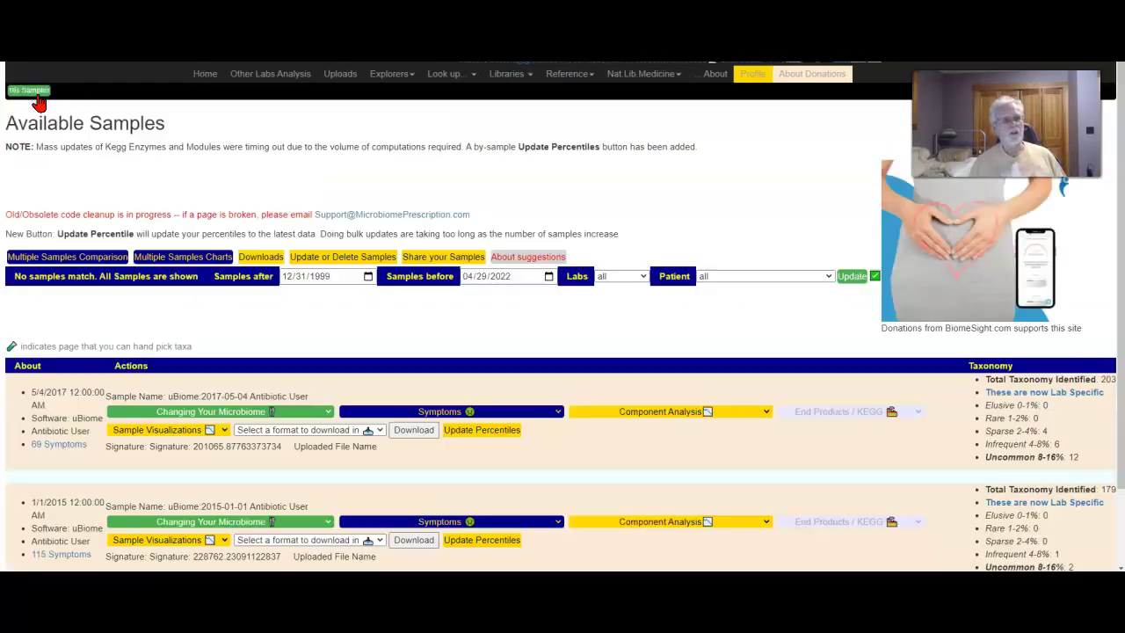
scroll(272, 443, "down", 10)
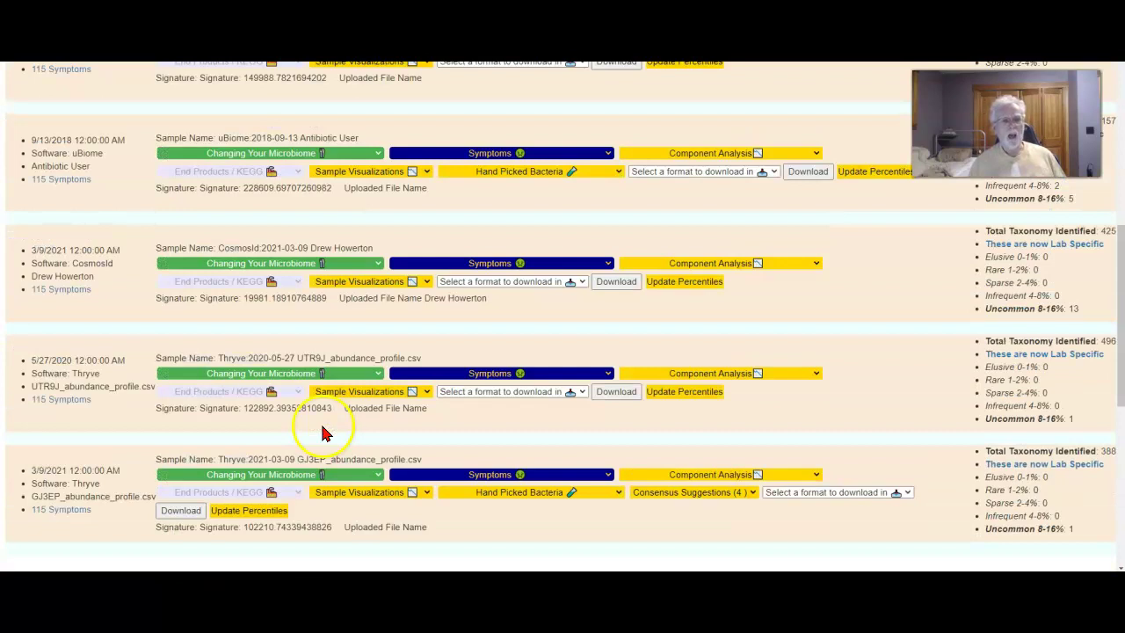
left_click(339, 475)
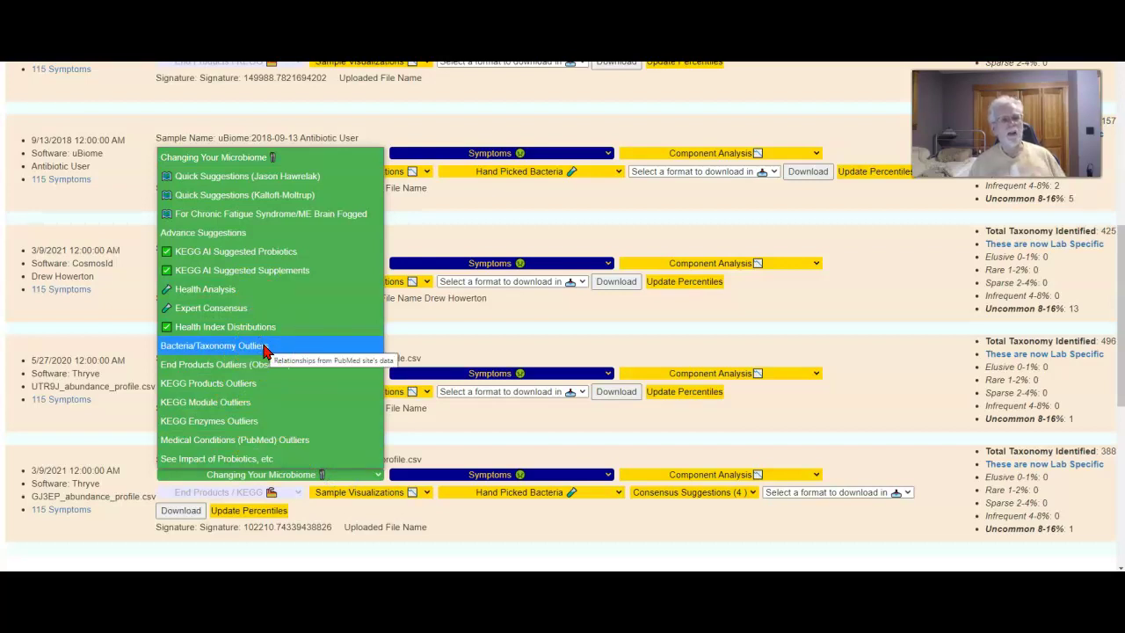
left_click(237, 233)
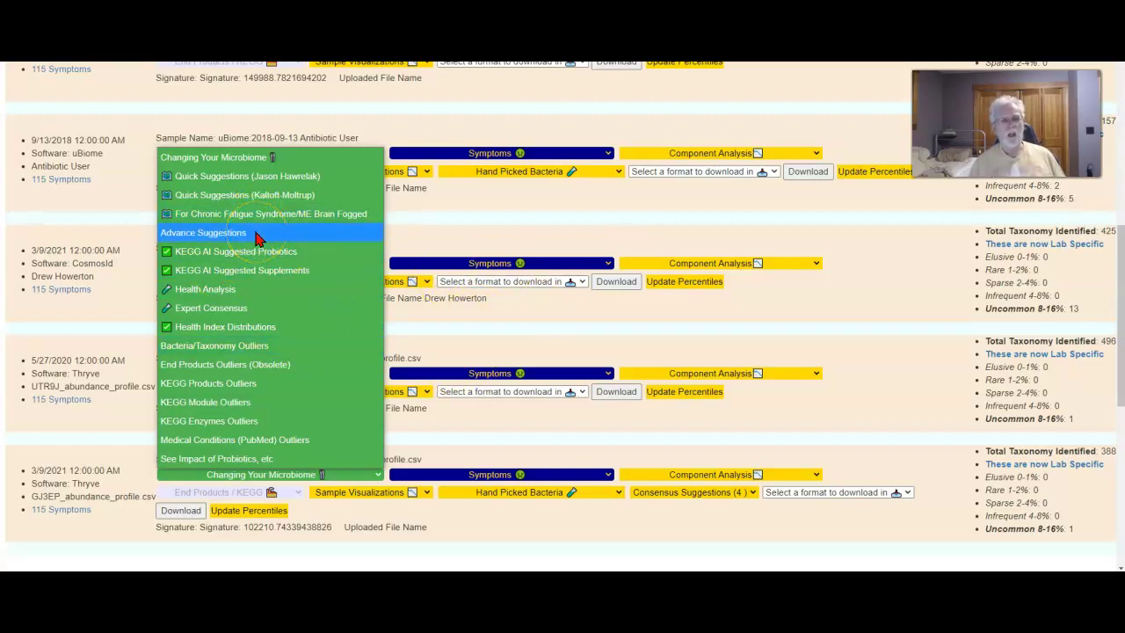
left_click(253, 235)
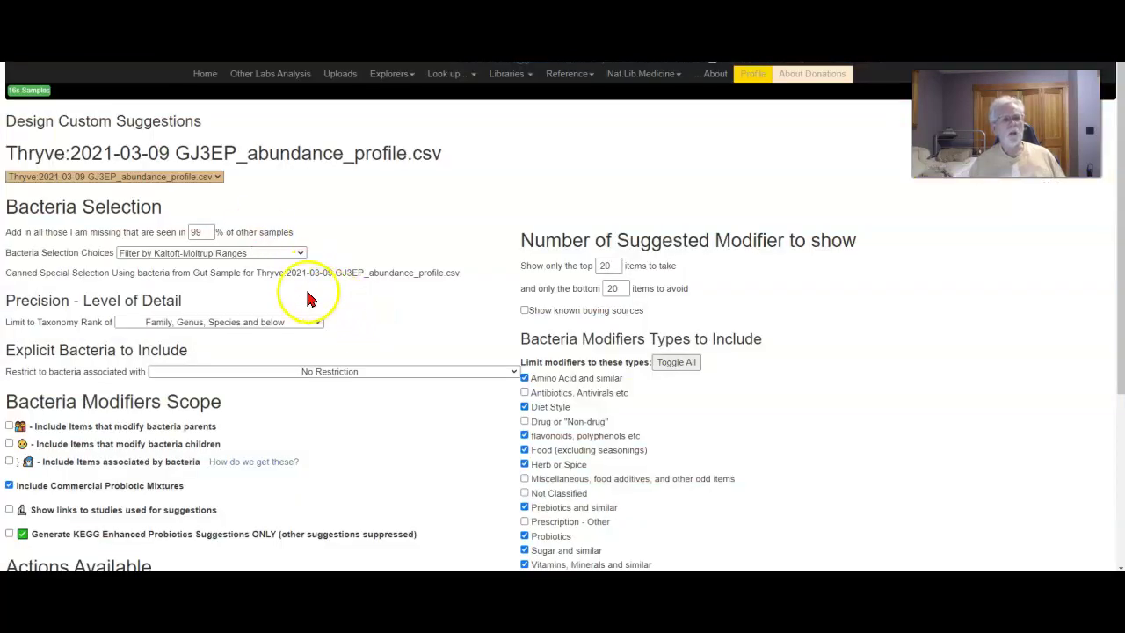
left_click(262, 254)
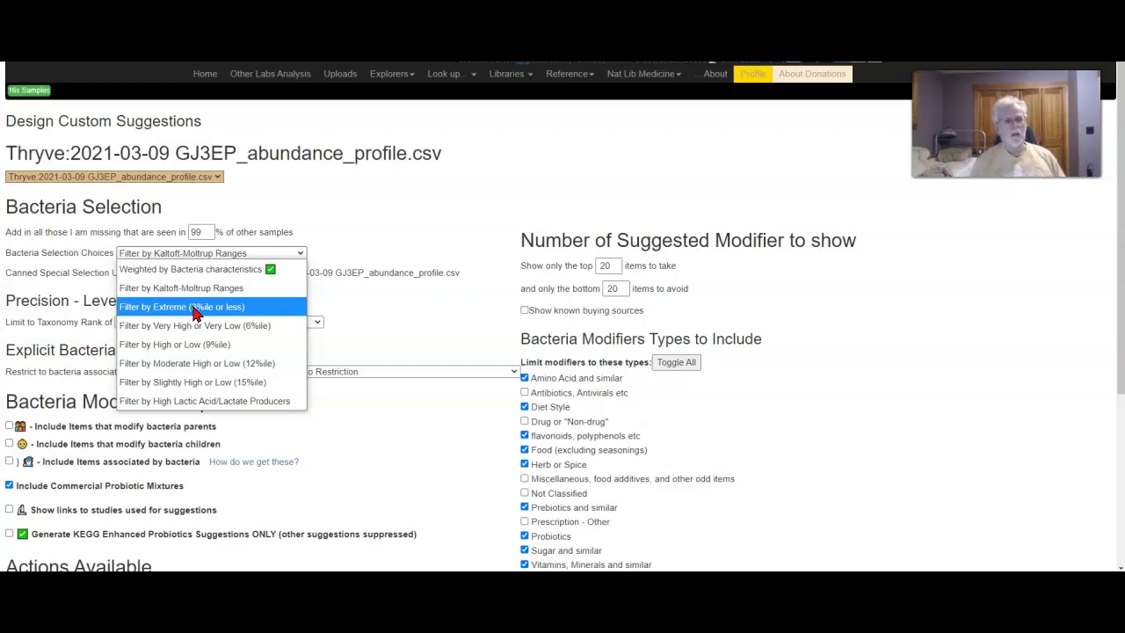
left_click(261, 389)
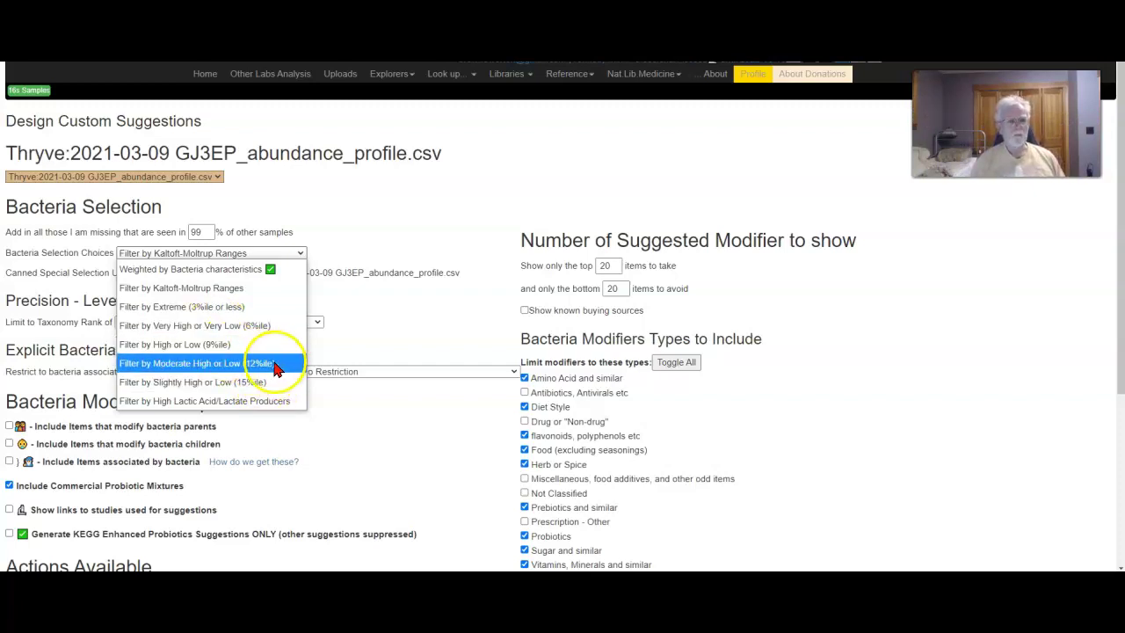
left_click(393, 440)
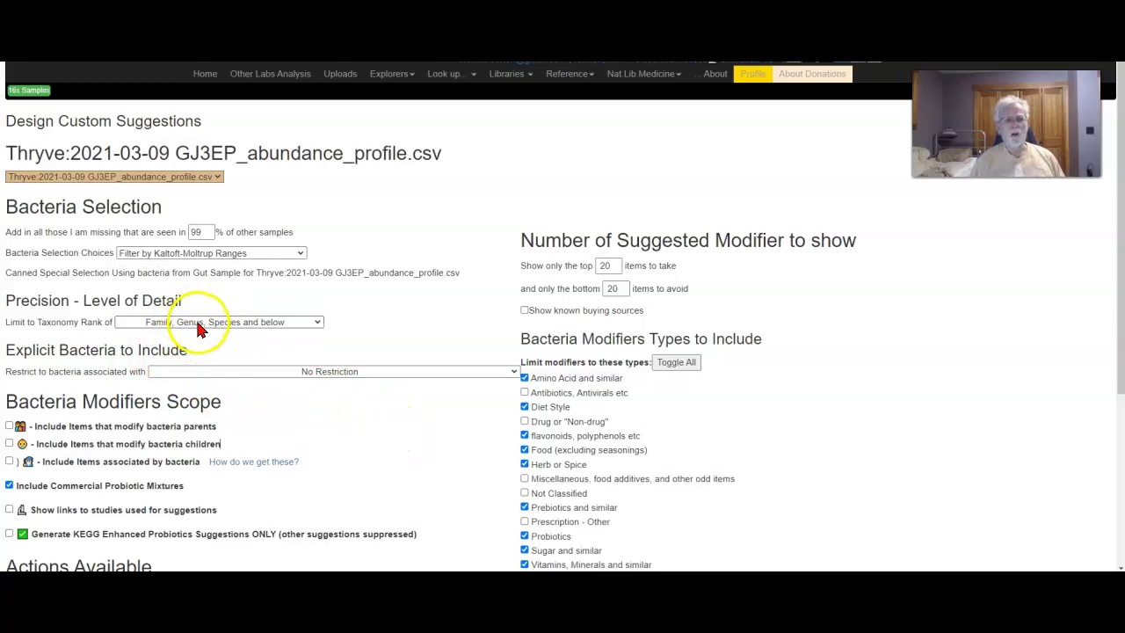
- Set the bacteria selection to Filter by Extreme (3%ile or less) and limit the taxonomy rank to Genus, Species and below
left_click(214, 257)
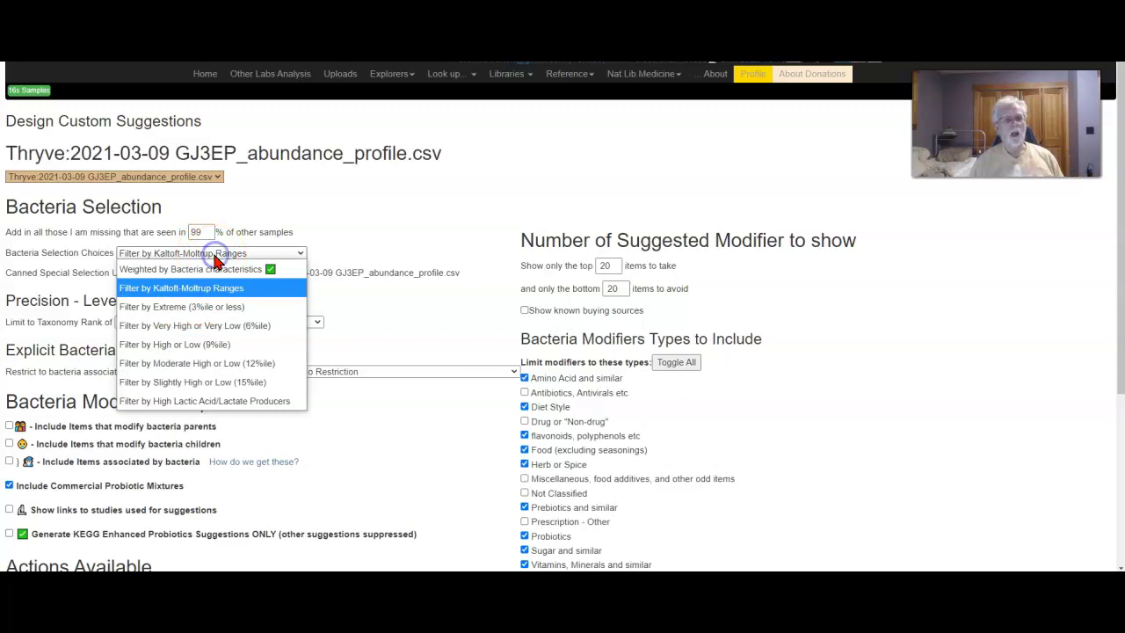
left_click(236, 303)
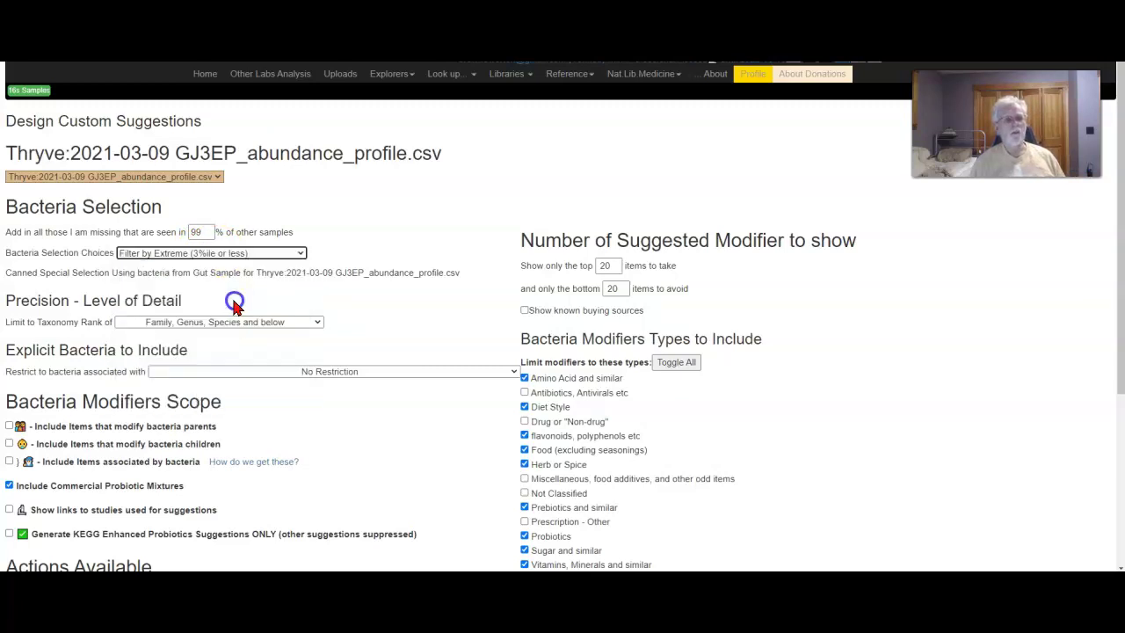
left_click(192, 327)
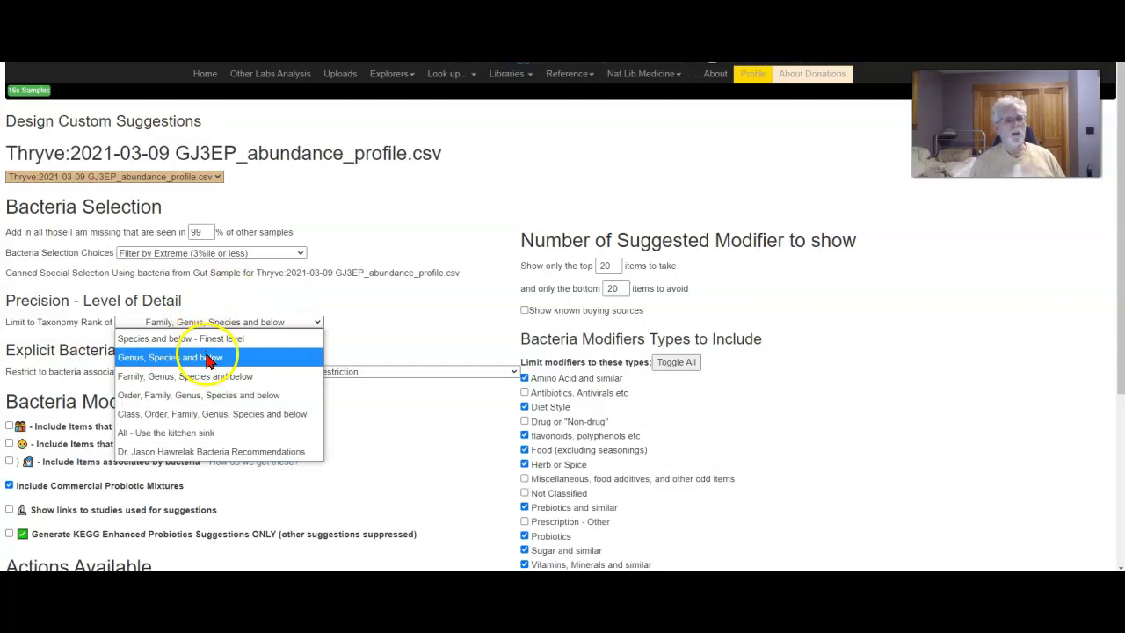
left_click(209, 356)
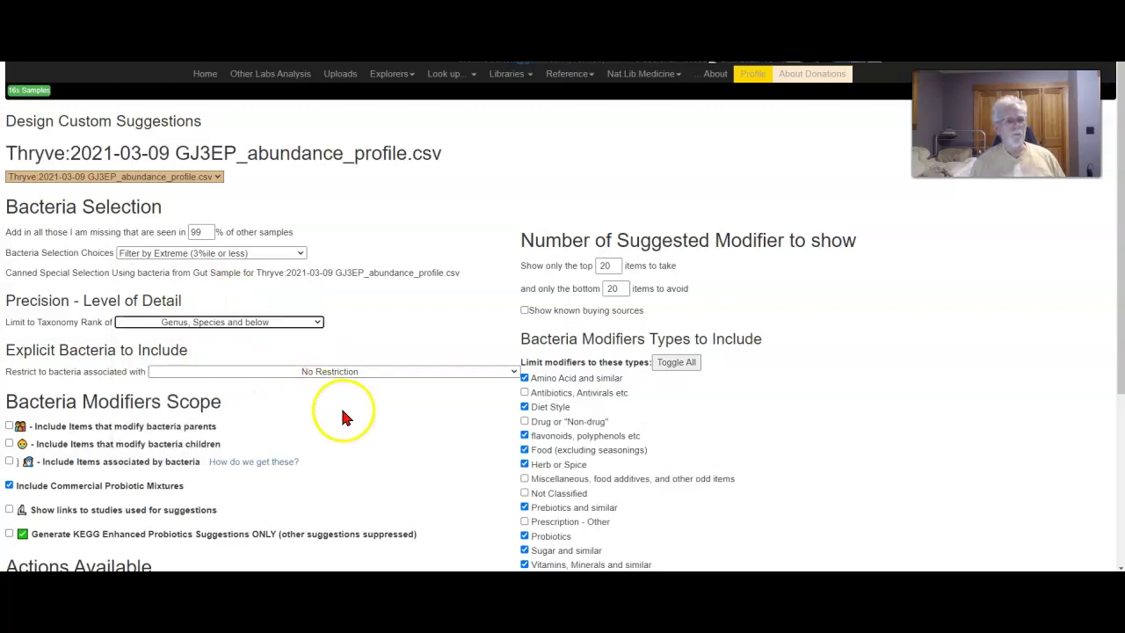
- Restrict the included bacteria to those associated with Chronic Fatigue Syndrome (PubMed Studies)
left_click(235, 370)
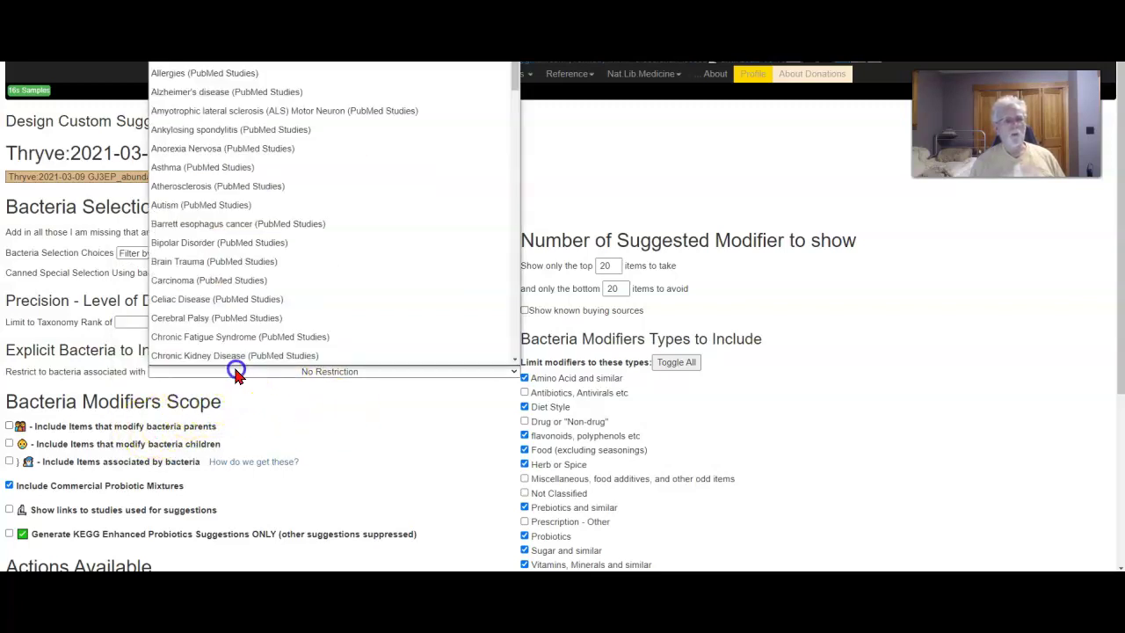
scroll(239, 364, "down", 1)
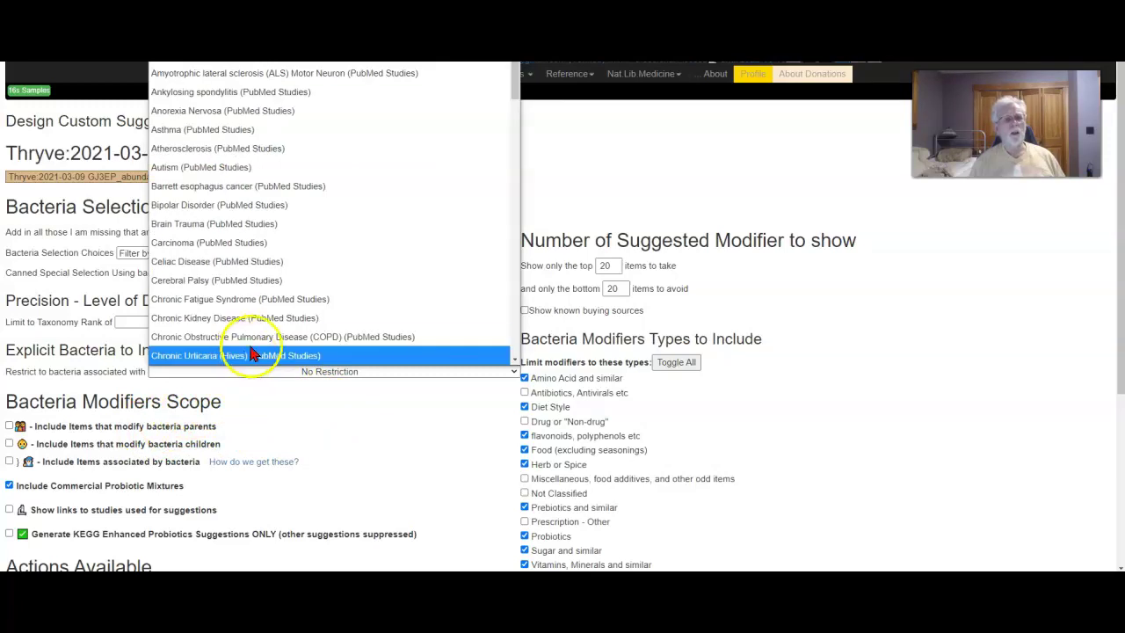
left_click(275, 302)
- Show the custom suggestions in a new window and expand the details of the bacteria used for them
scroll(355, 399, "down", 3)
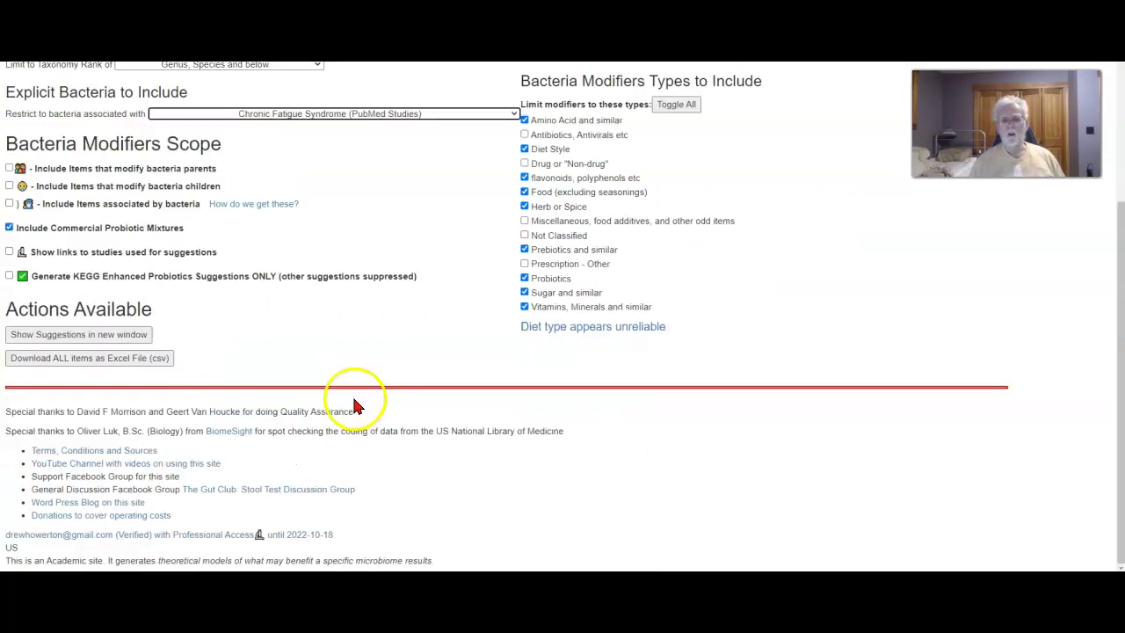
left_click(77, 334)
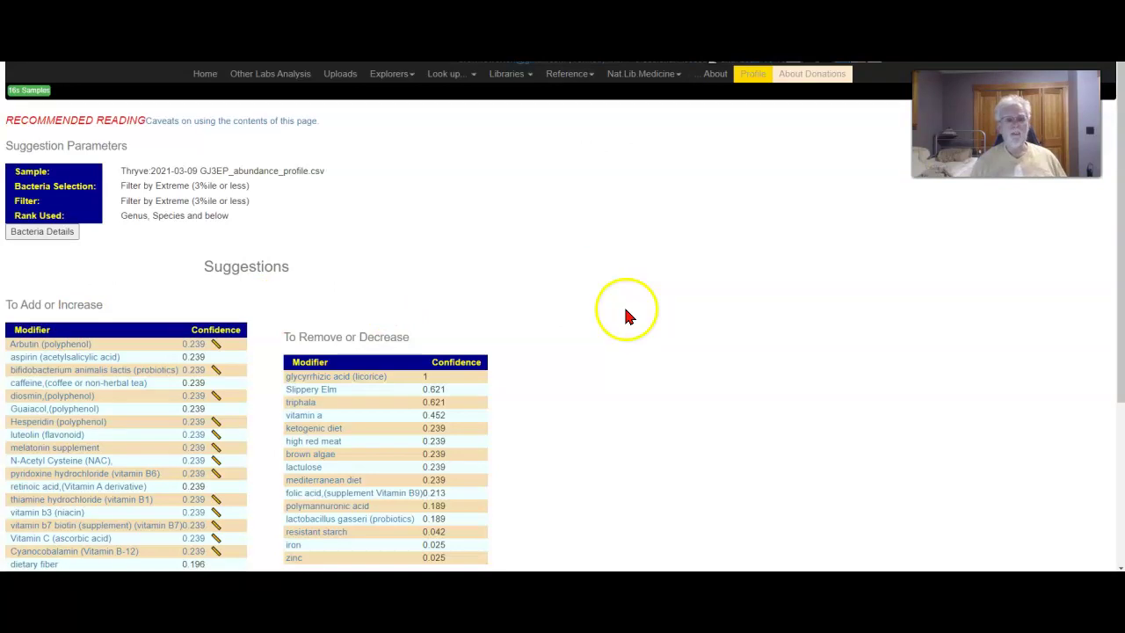
left_click(59, 232)
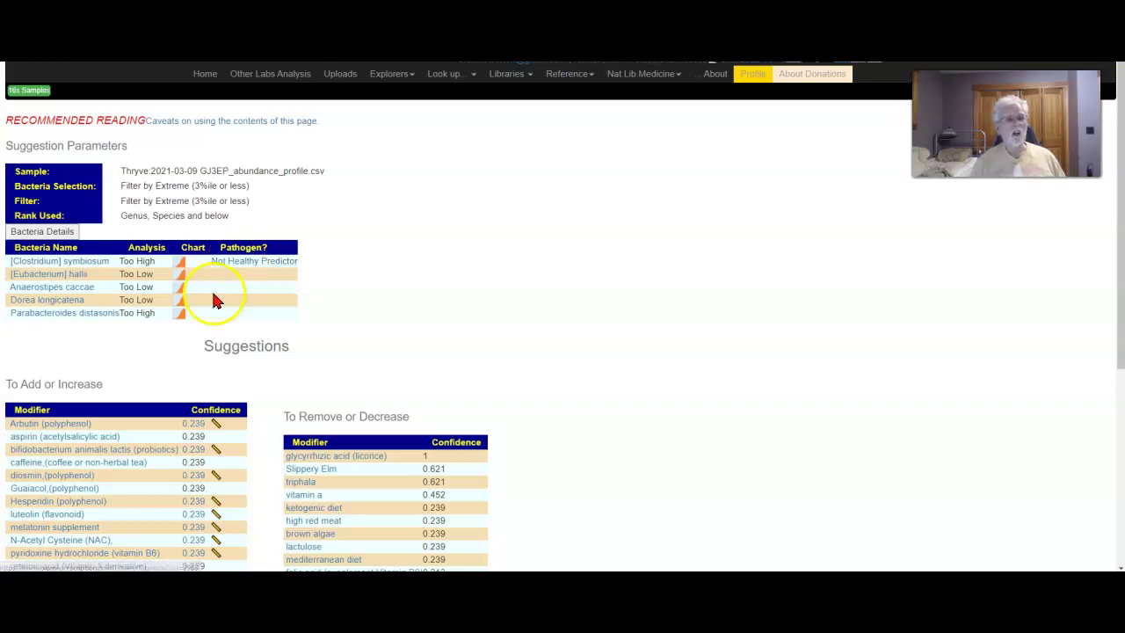
- View the citation behind the Not Healthy Predictor flag for [Clostridium] symbiosum and return to the suggestions
left_click(274, 262)
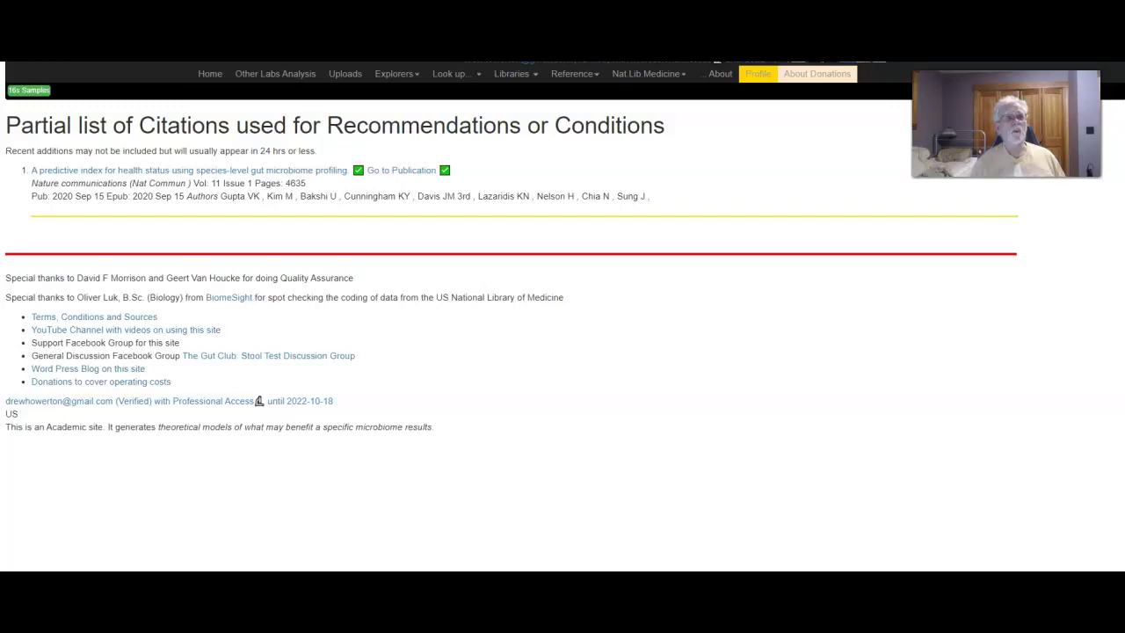
key("alt+Left")
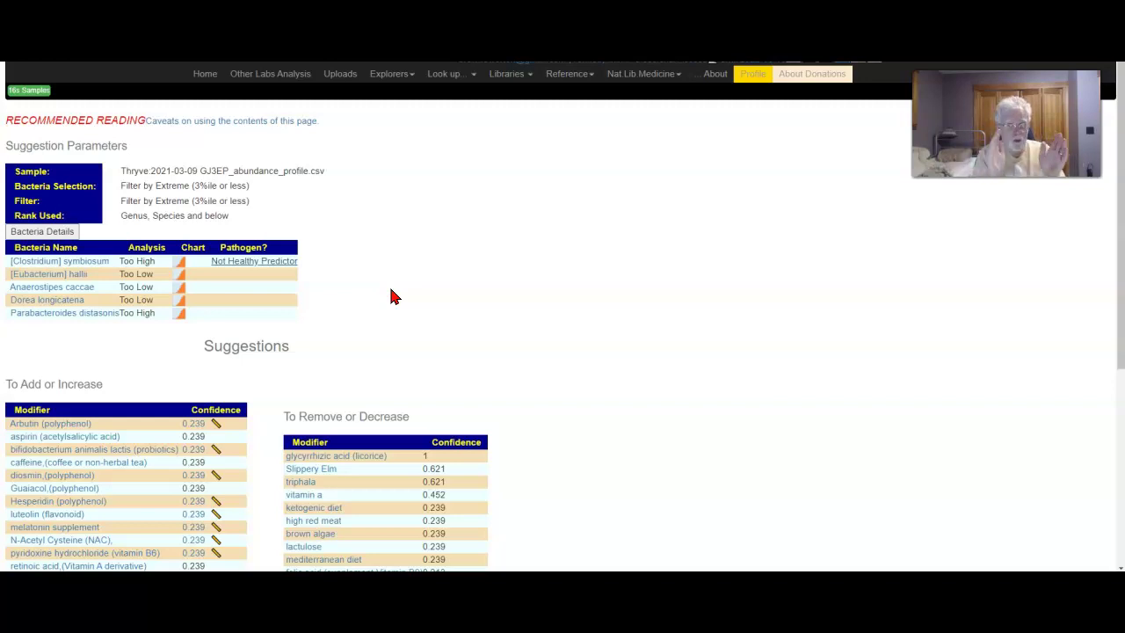
- Open the dosage information for bifidobacterium animalis lactis (probiotics) from the modifiers to add or increase
scroll(378, 320, "down", 3)
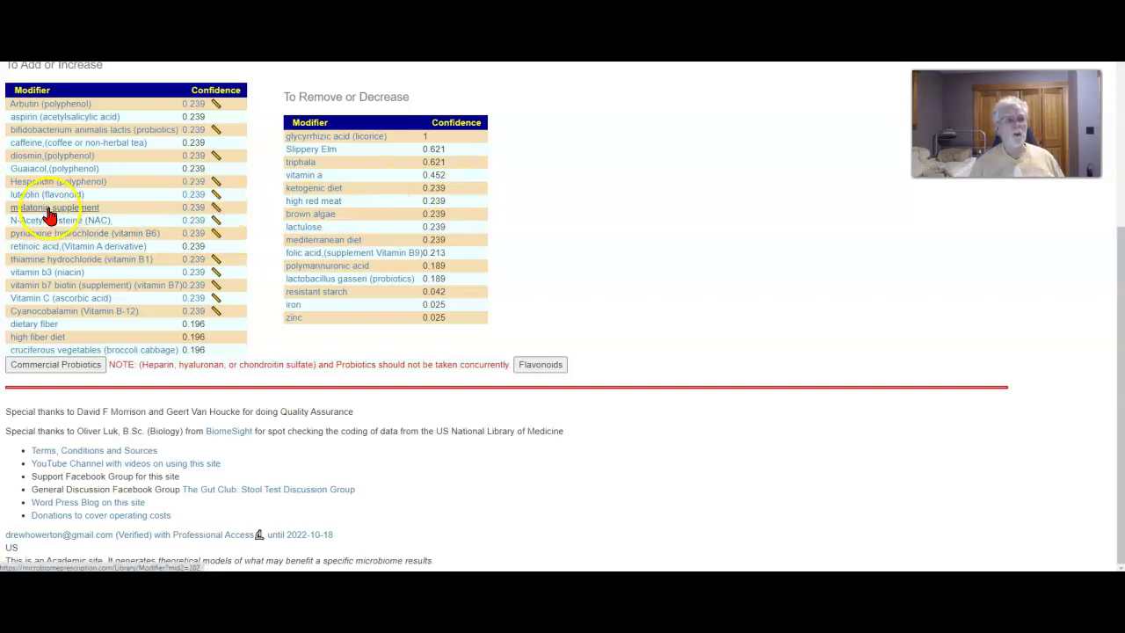
left_click(52, 134)
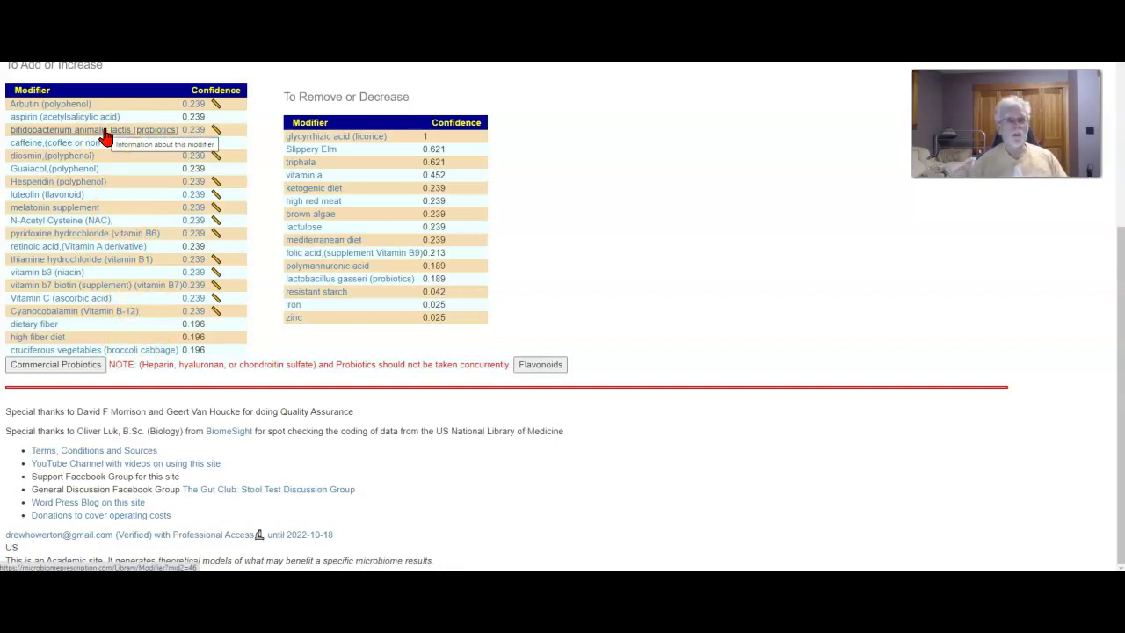
left_click(216, 131)
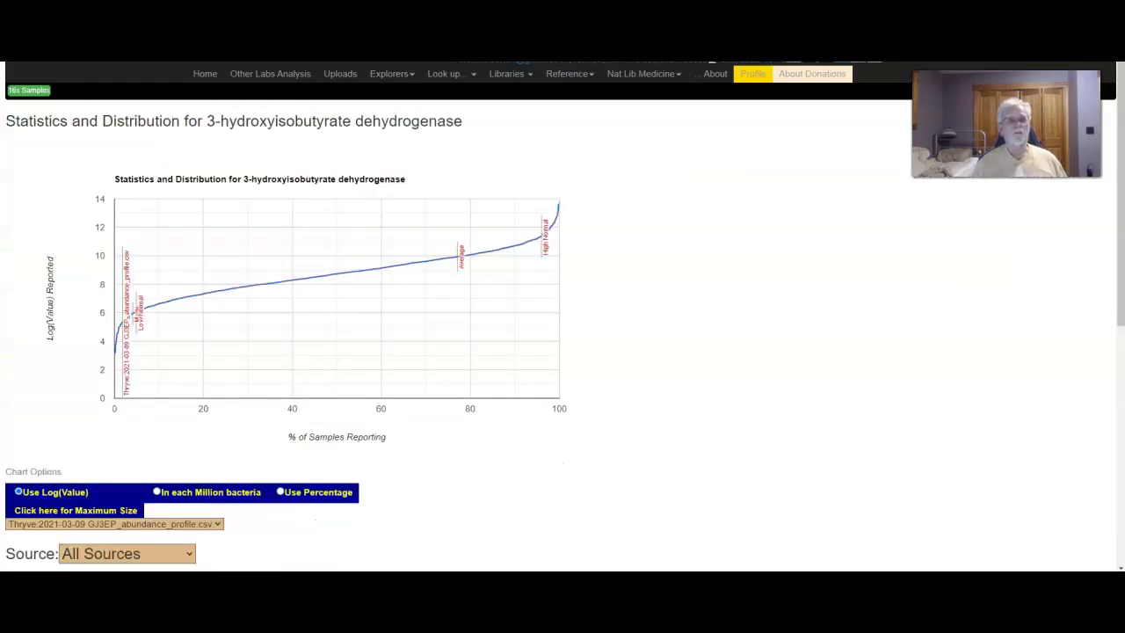
- Open the B. Lactis Probiotic Powder on the Custom Probiotics website and check the species name on the dosages page
type("cu")
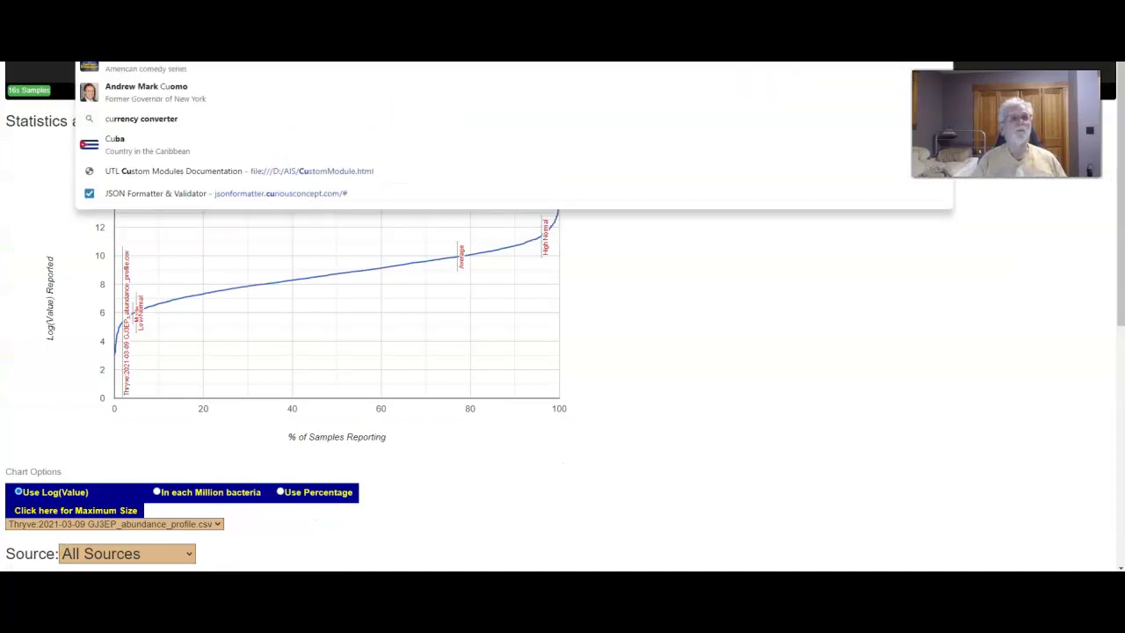
key("Escape")
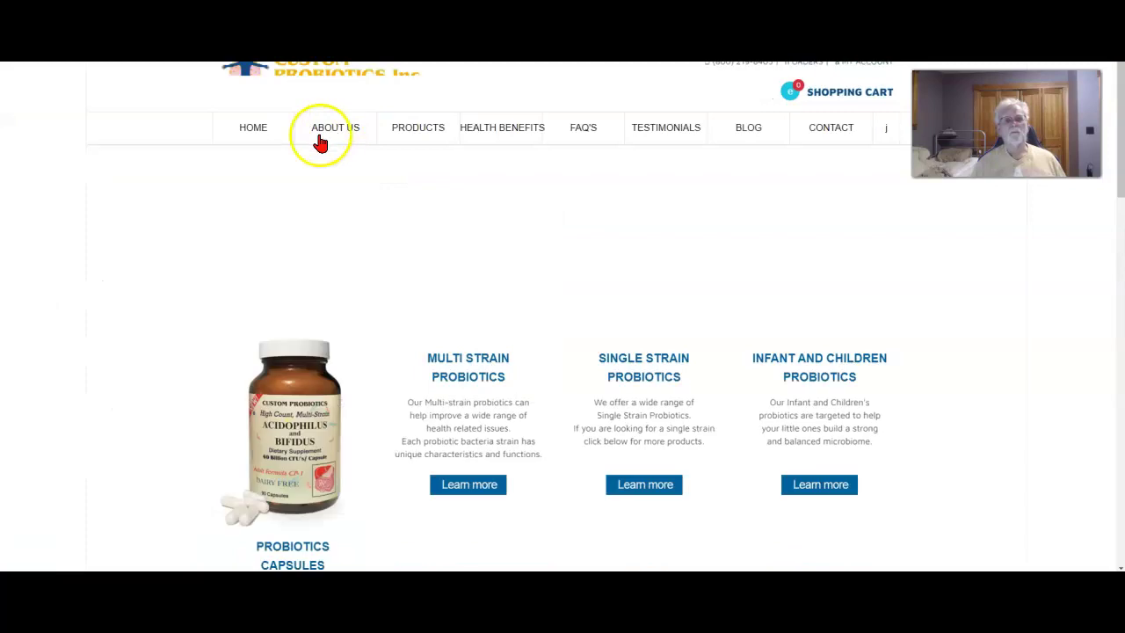
mouse_move(400, 140)
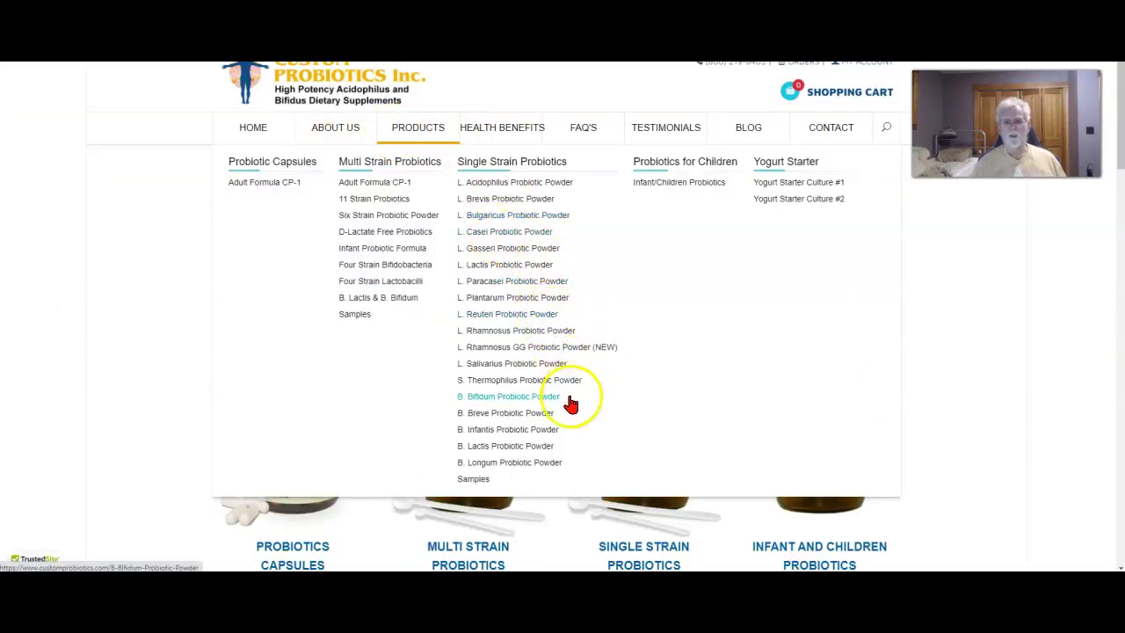
left_click(505, 446)
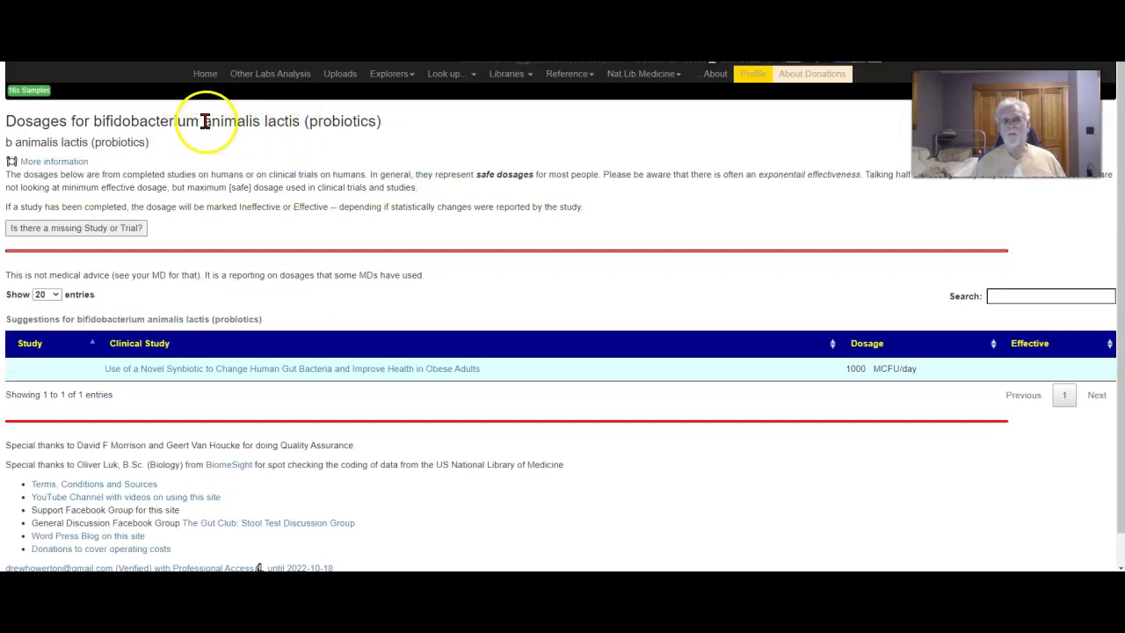
left_click_drag(204, 120, 271, 119)
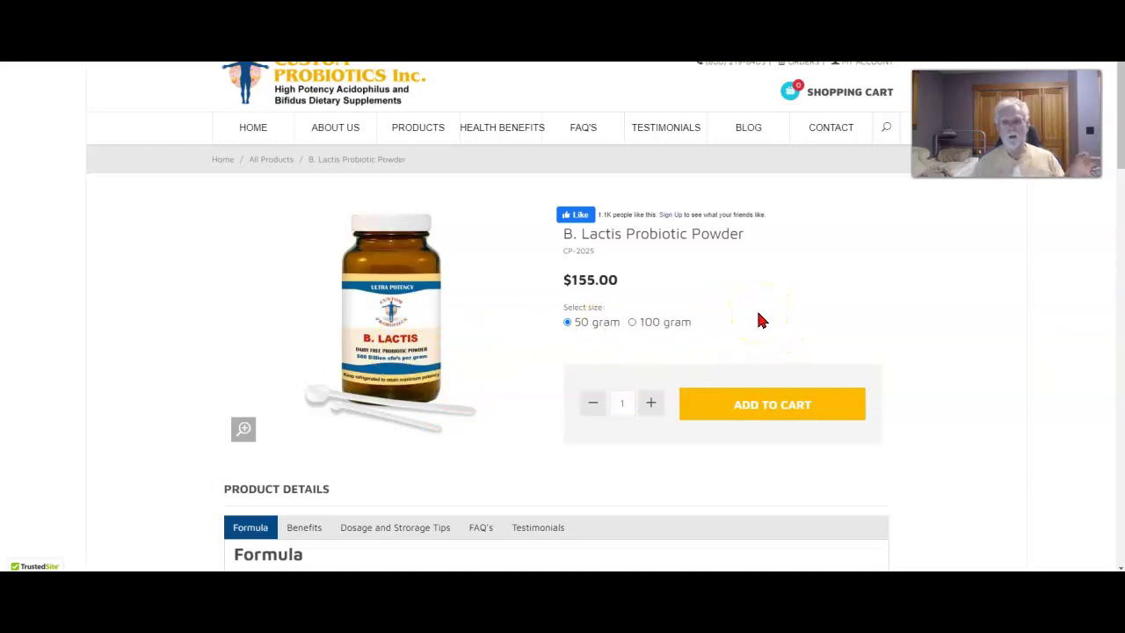
- Examine the B. Lactis Probiotic Powder's formula label, serving sizes and ingredients, along with the 50 gram bottle's price
scroll(761, 320, "down", 6)
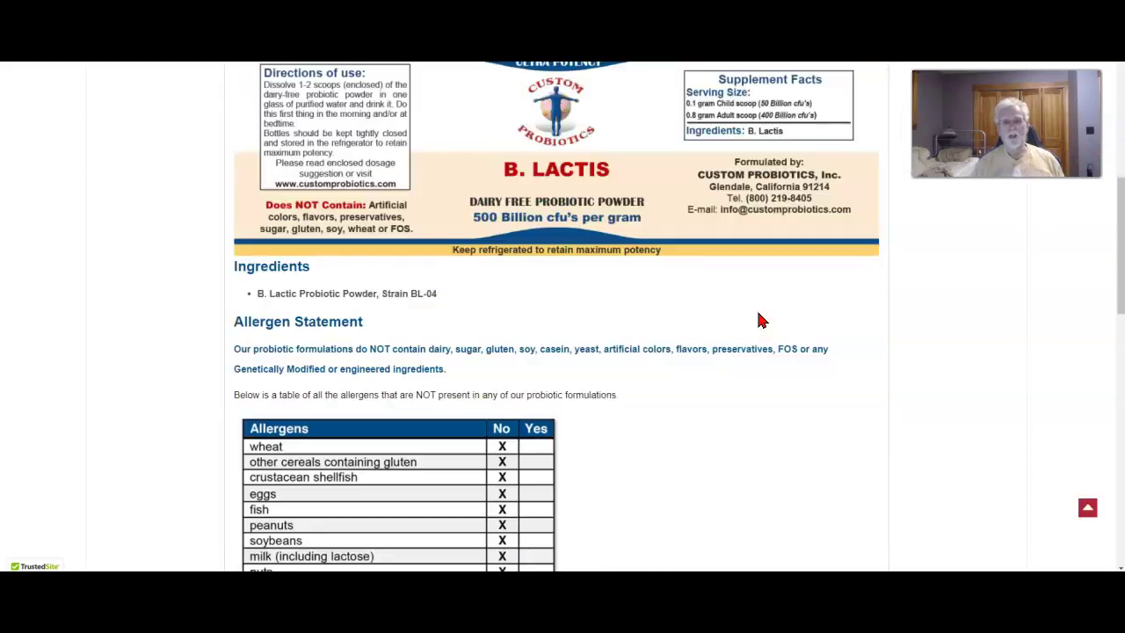
scroll(761, 320, "up", 4)
left_click(709, 414)
left_click(789, 420)
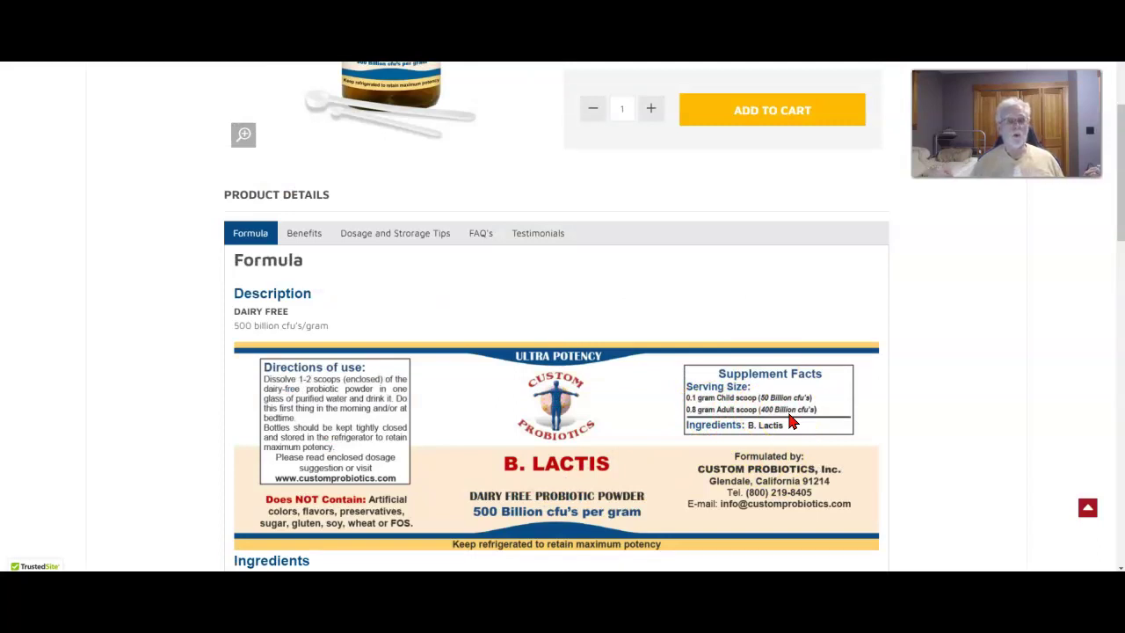
mouse_move(789, 421)
left_mouse_down()
mouse_move(768, 420)
mouse_move(781, 403)
mouse_move(816, 415)
mouse_move(835, 397)
mouse_move(700, 409)
mouse_move(841, 395)
left_mouse_up()
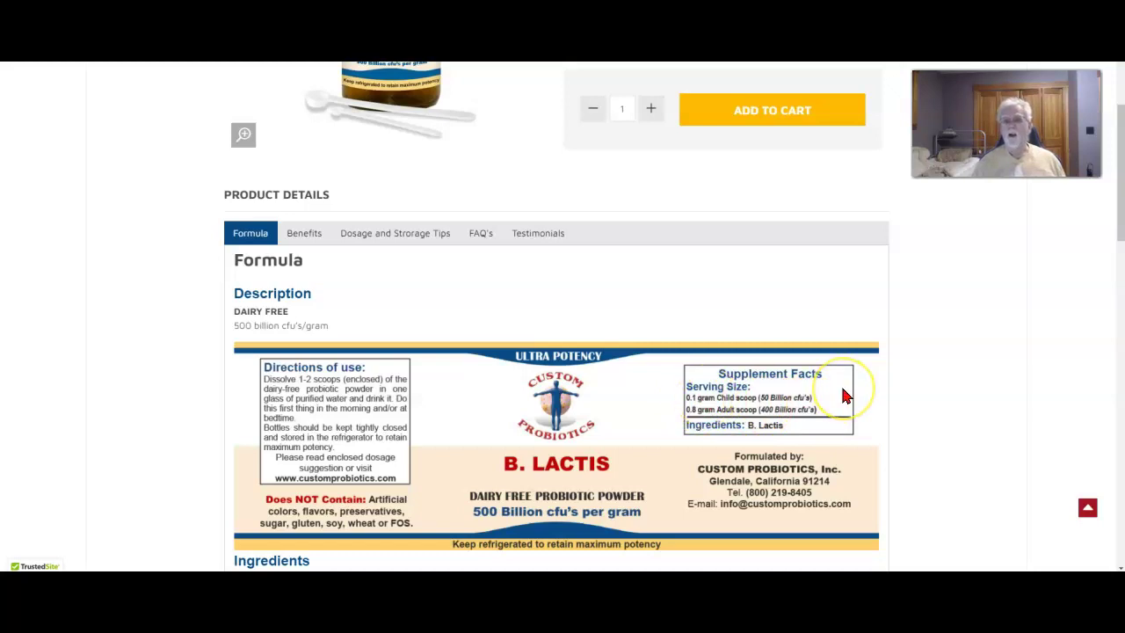
mouse_move(842, 395)
left_mouse_down()
mouse_move(790, 410)
mouse_move(714, 395)
mouse_move(690, 417)
left_mouse_up()
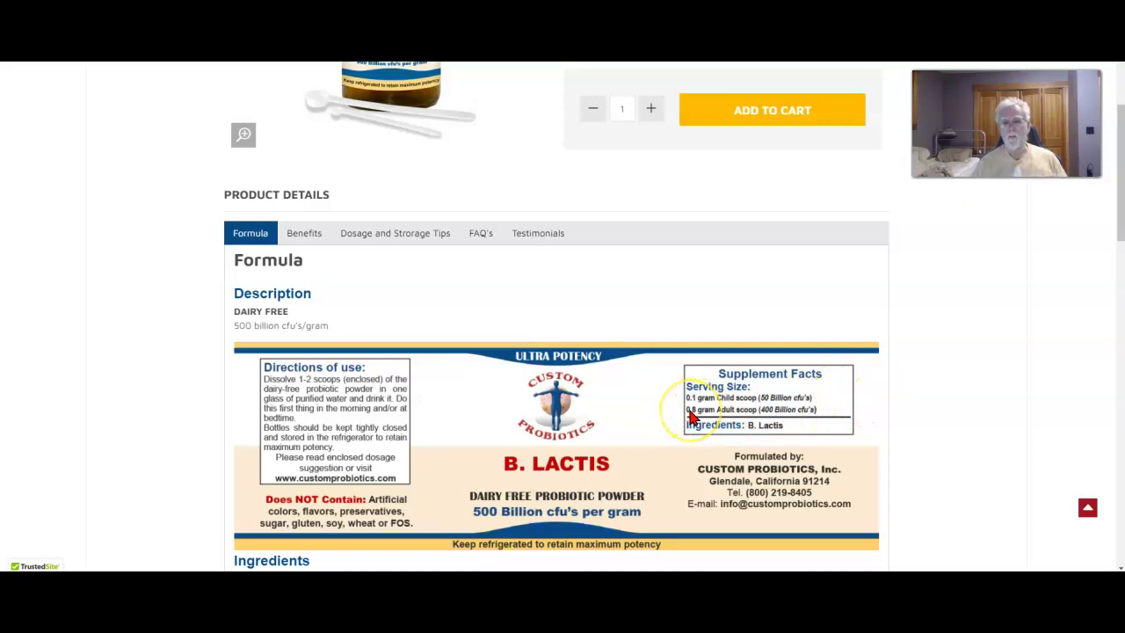
scroll(589, 448, "up", 3)
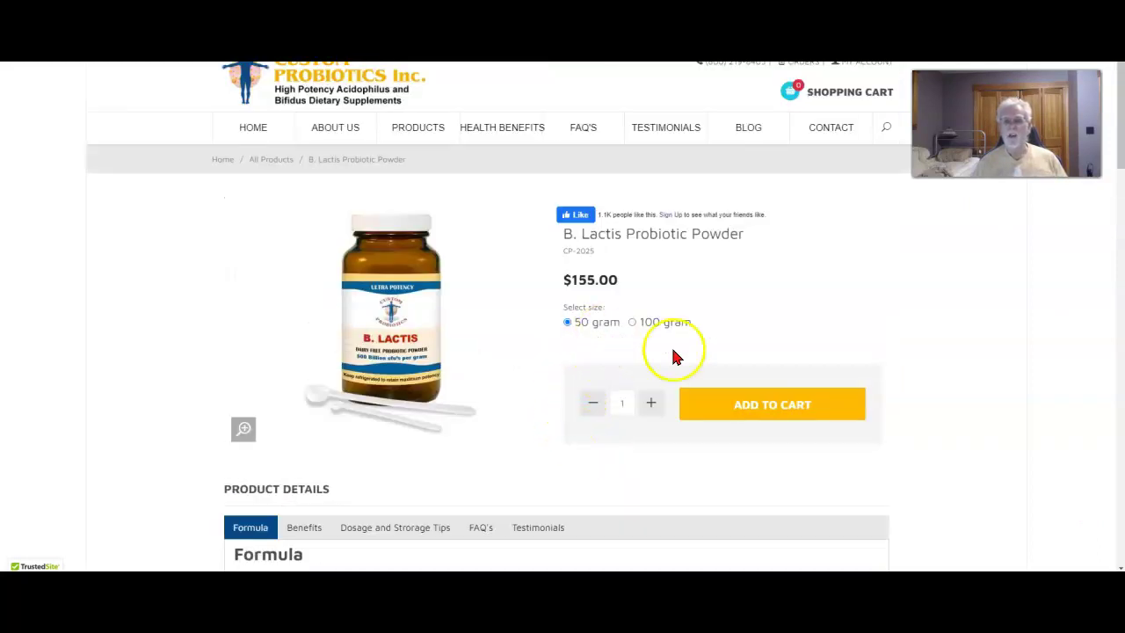
scroll(861, 462, "down", 3)
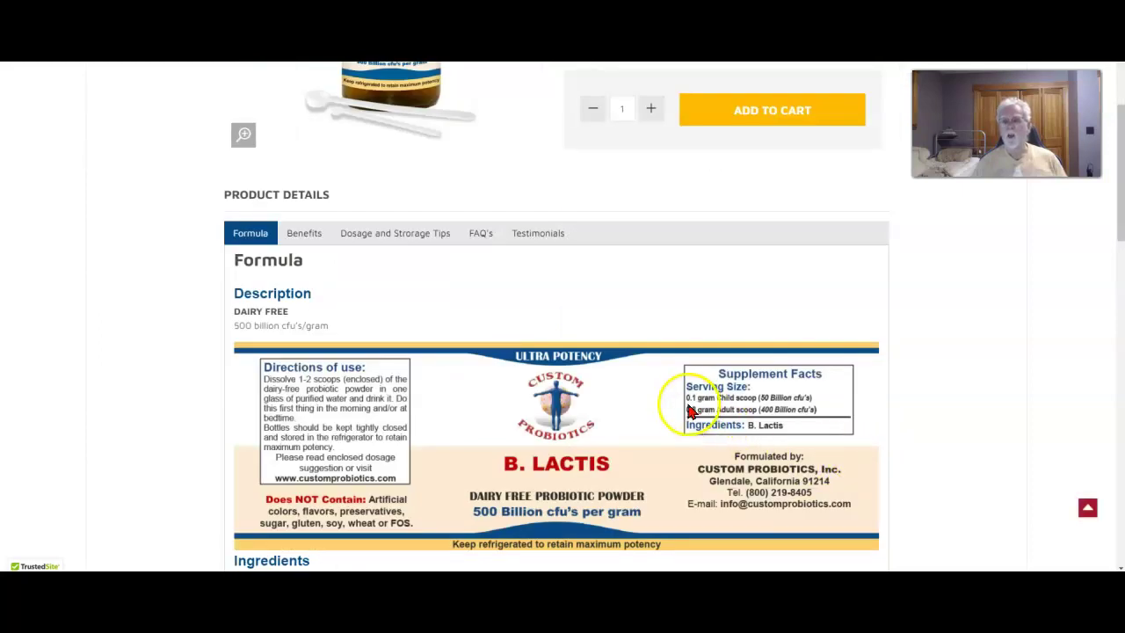
scroll(518, 242, "up", 3)
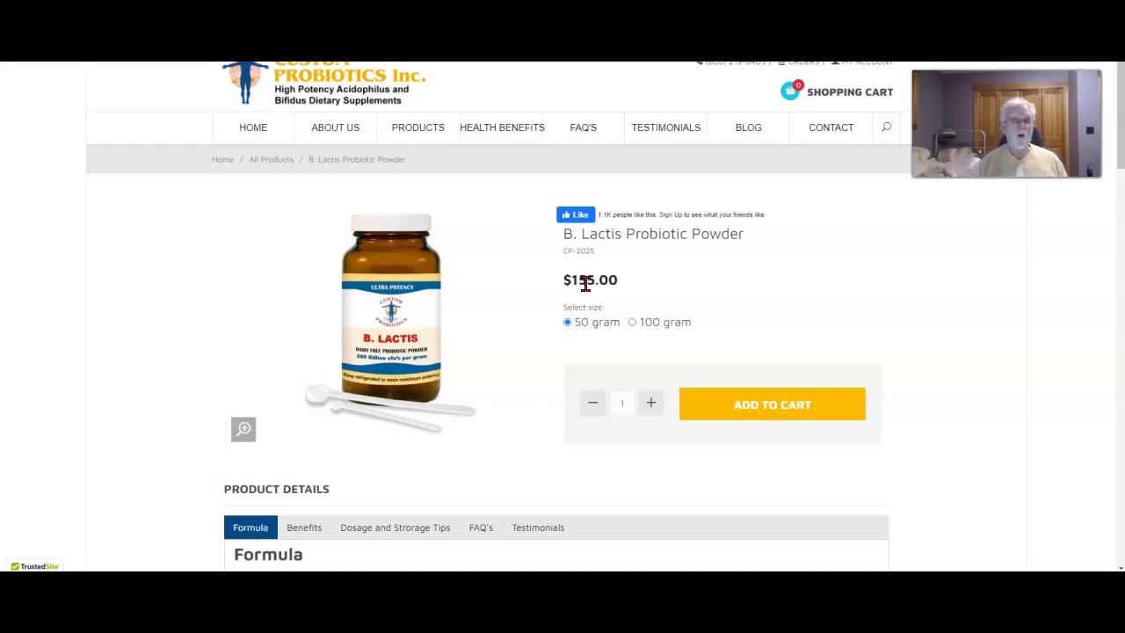
left_click(640, 299)
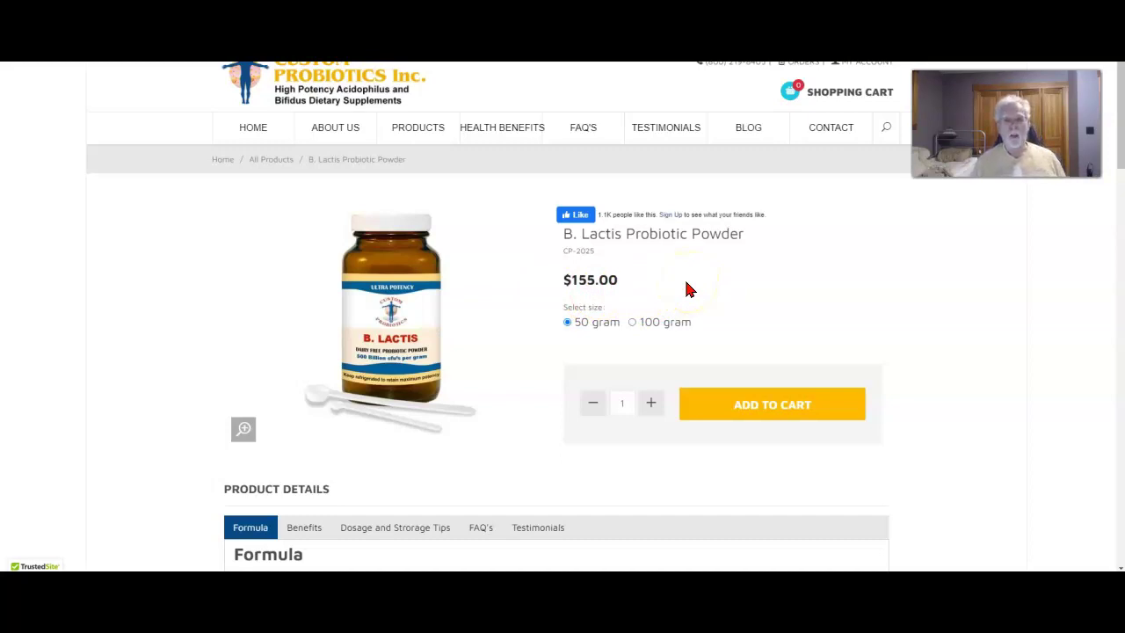
scroll(689, 290, "down", 3)
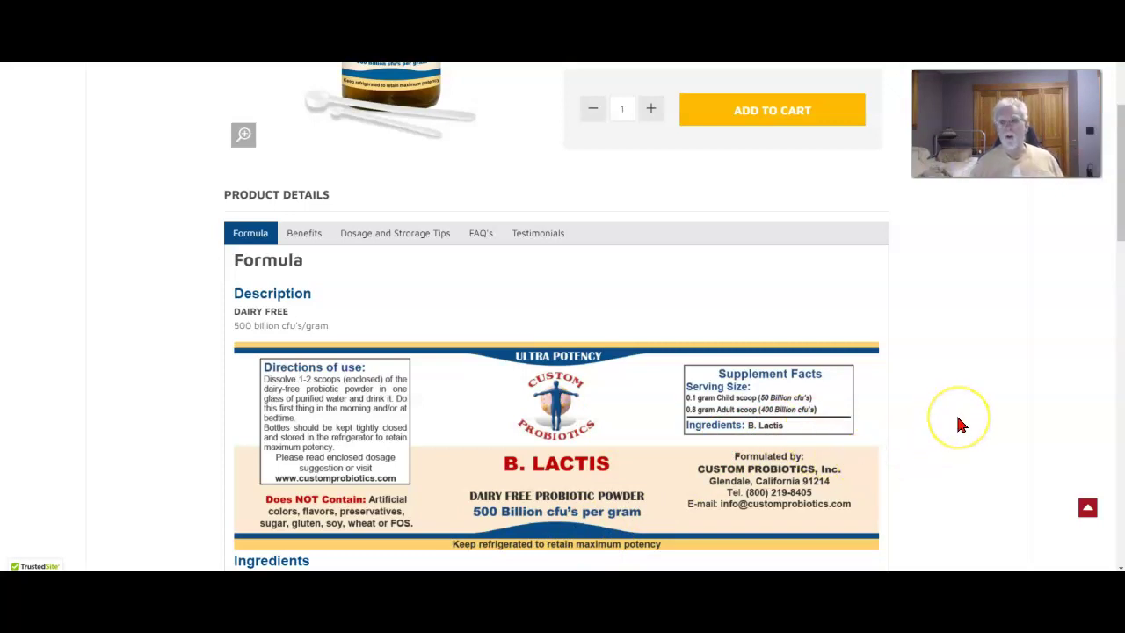
scroll(957, 421, "up", 3)
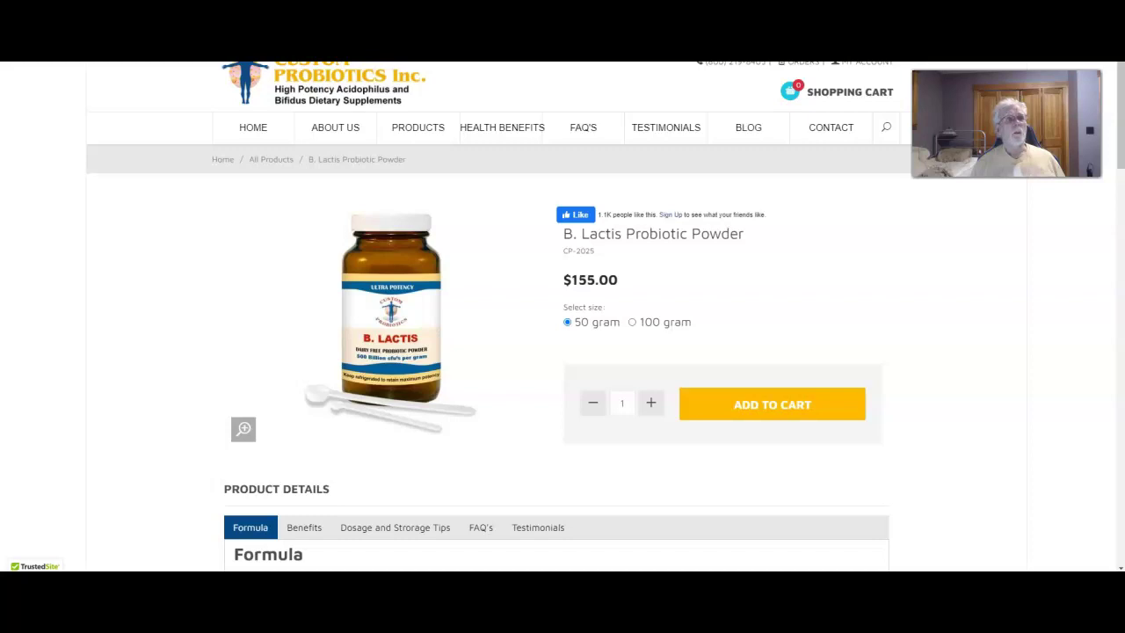
- Switch back to Microbiome Prescription, open the Researched Retail Probiotics Strain library and filter it by "lactis"
key("alt+Tab")
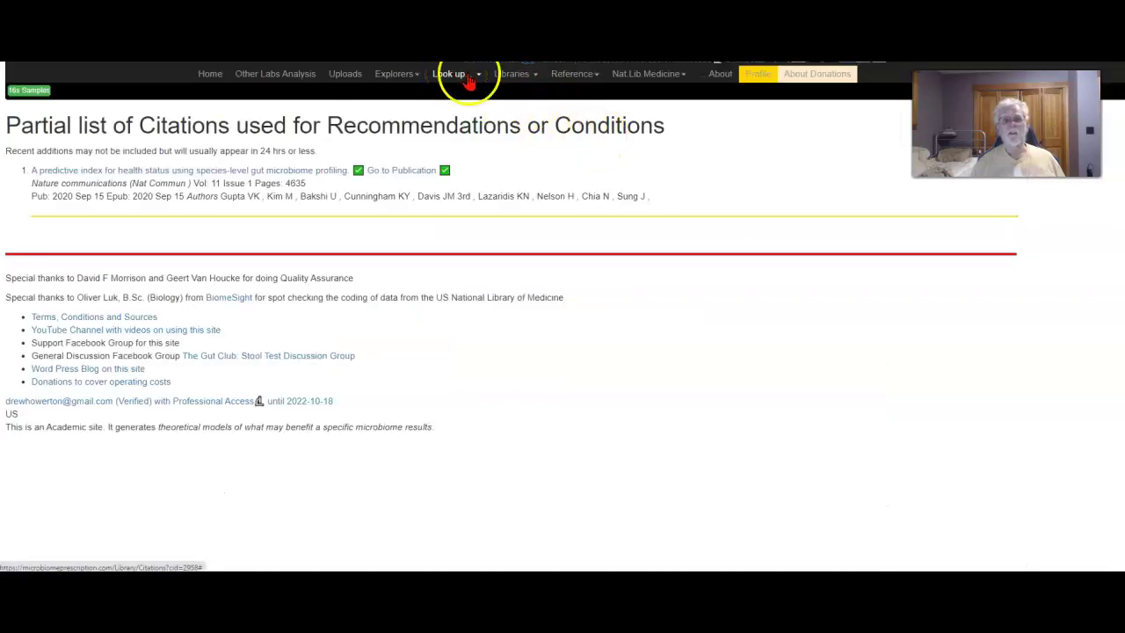
left_click(505, 79)
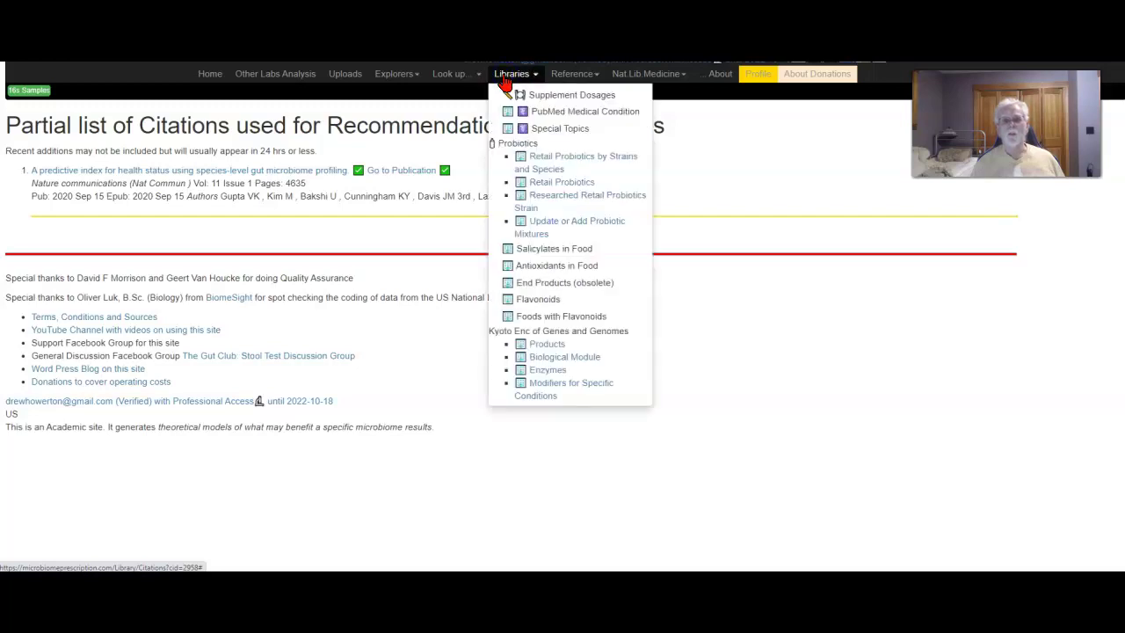
left_click(588, 201)
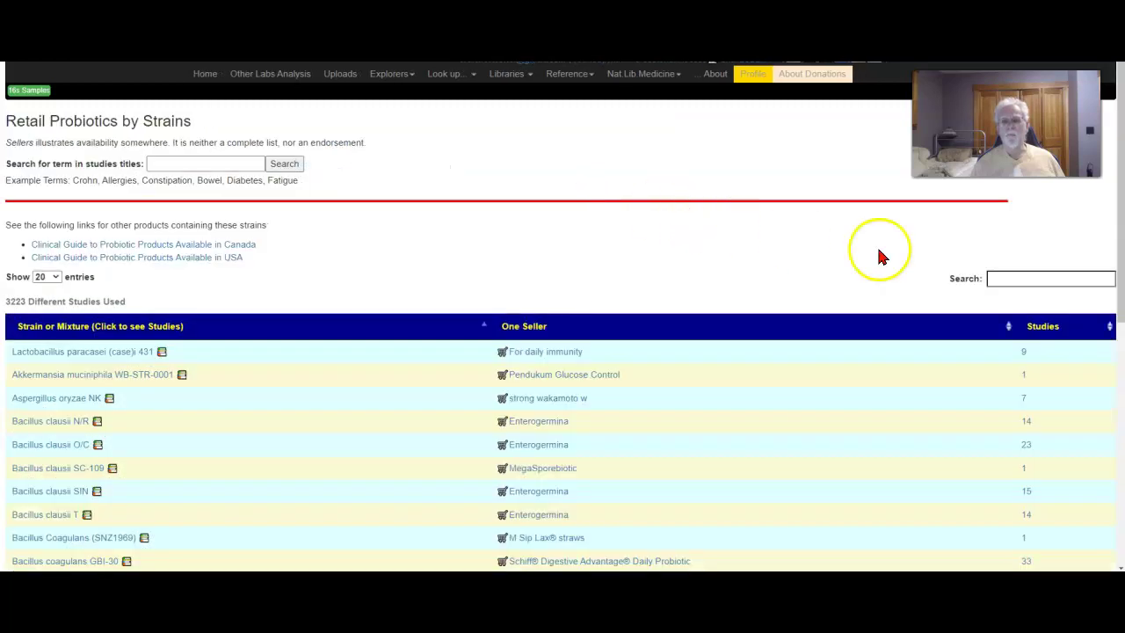
left_click(1025, 274)
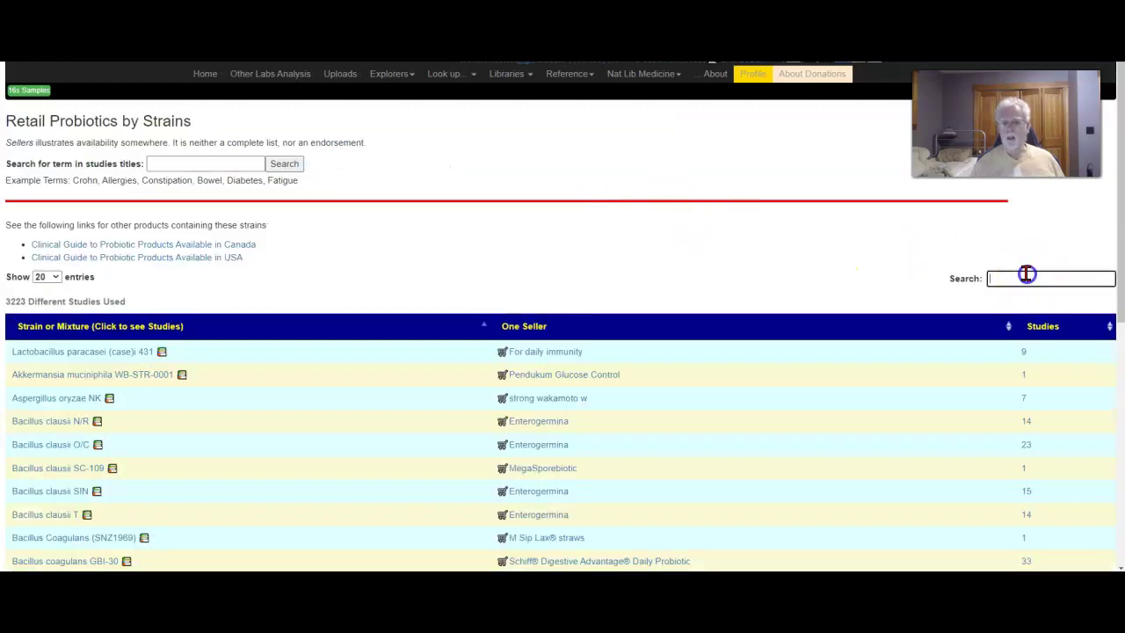
type("lac")
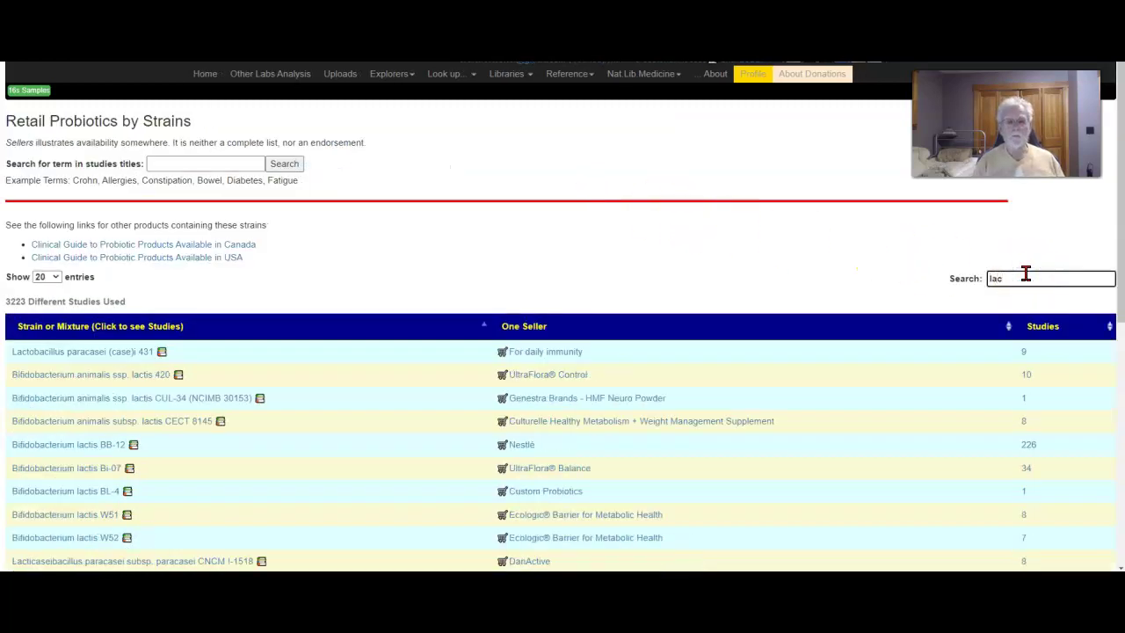
type("tis")
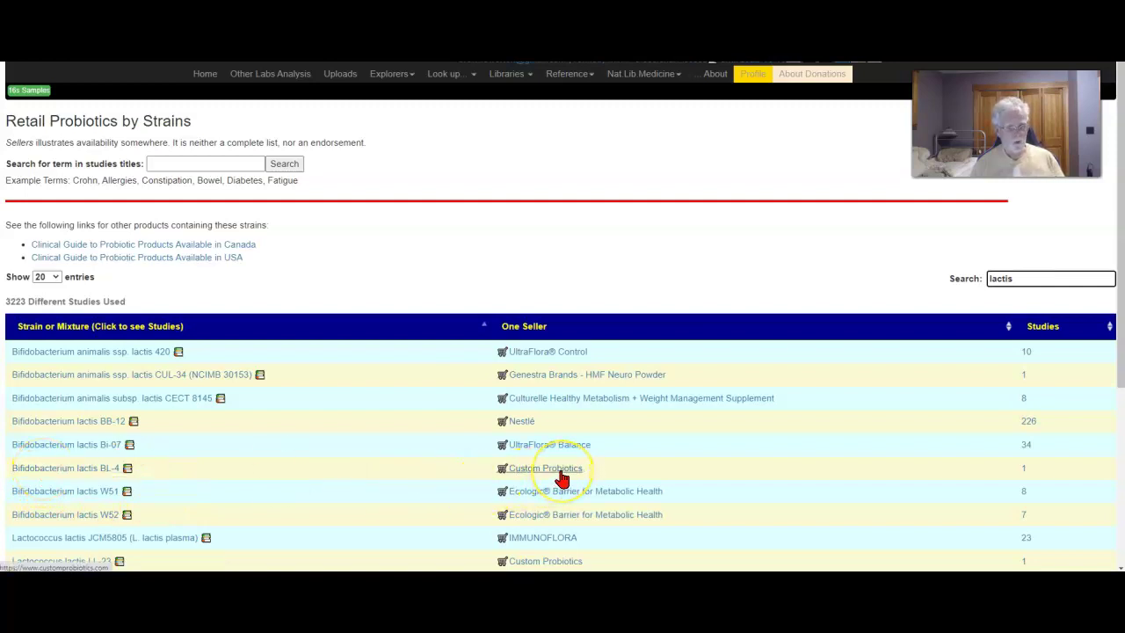
- Open the PubMed studies for Bifidobacterium lactis BL-4, read the cited article's abstract at the publisher, and return to the strain list
left_click(78, 470)
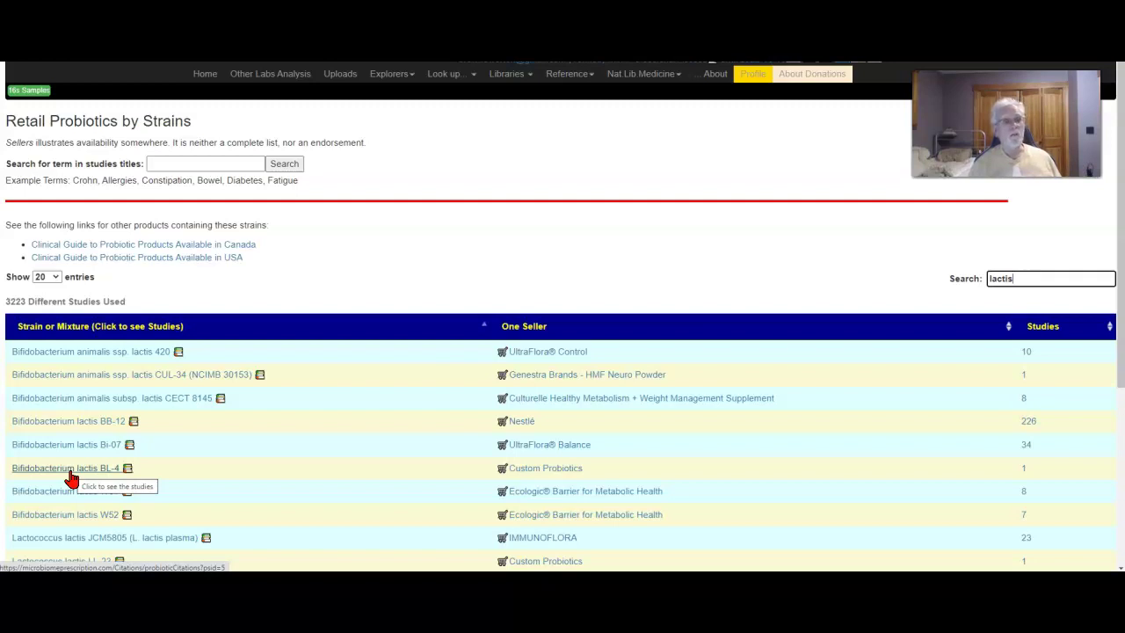
left_click(70, 472)
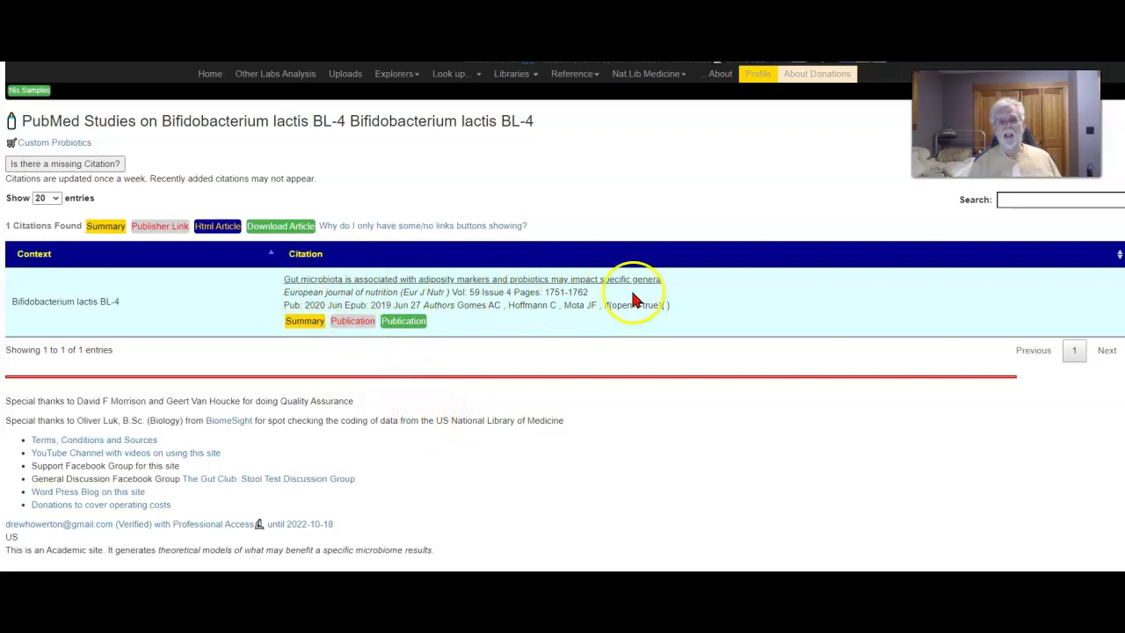
left_click(341, 324)
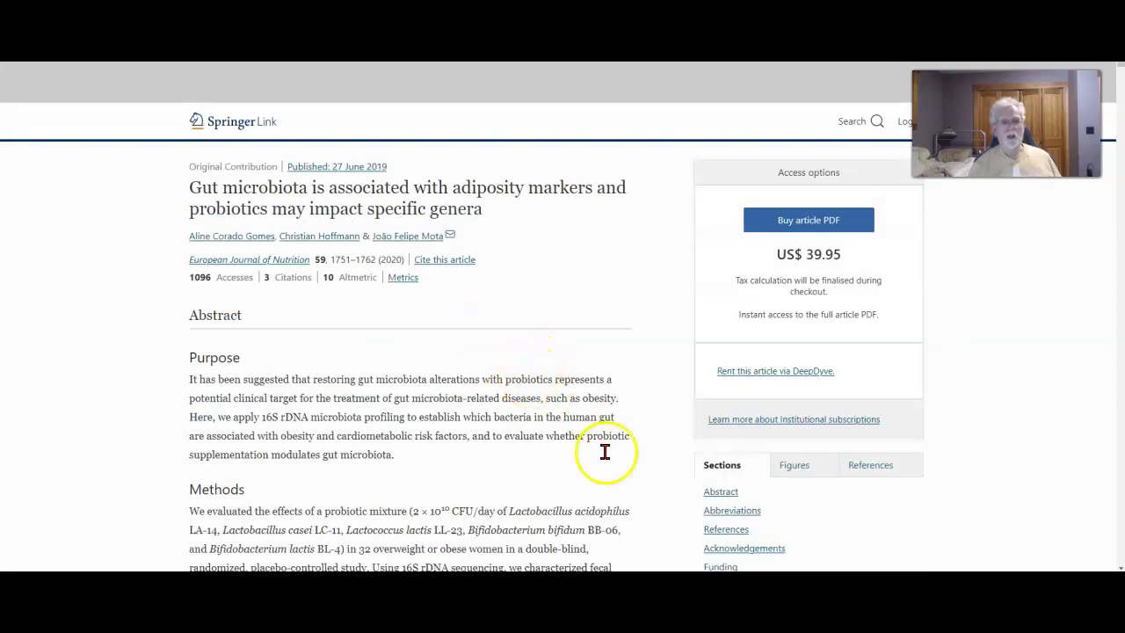
scroll(444, 413, "down", 3)
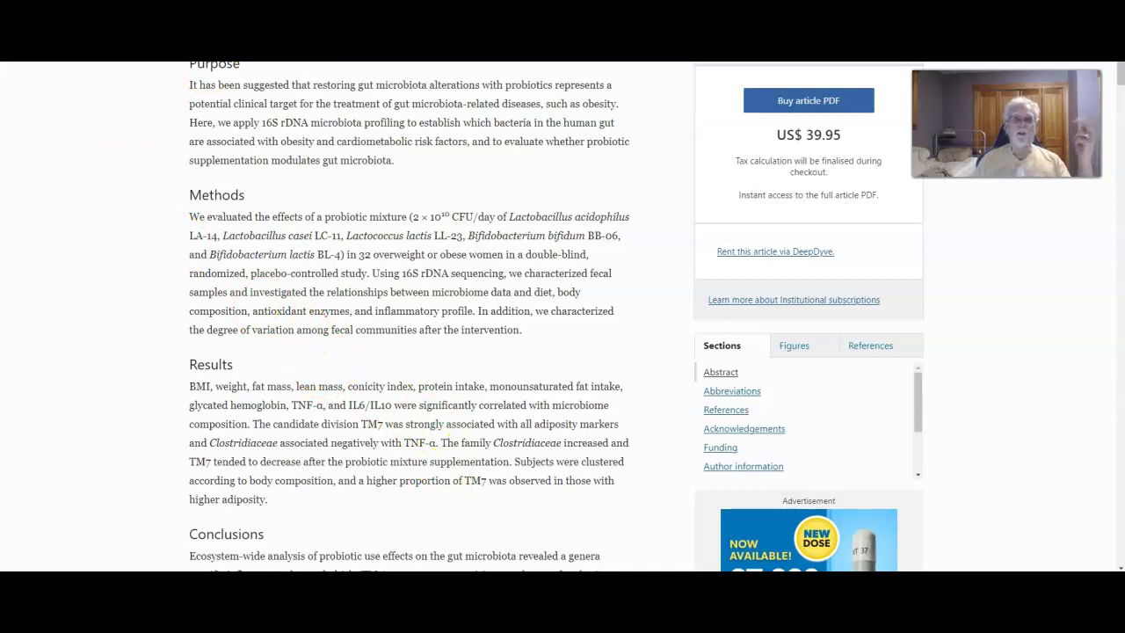
key("ctrl+w")
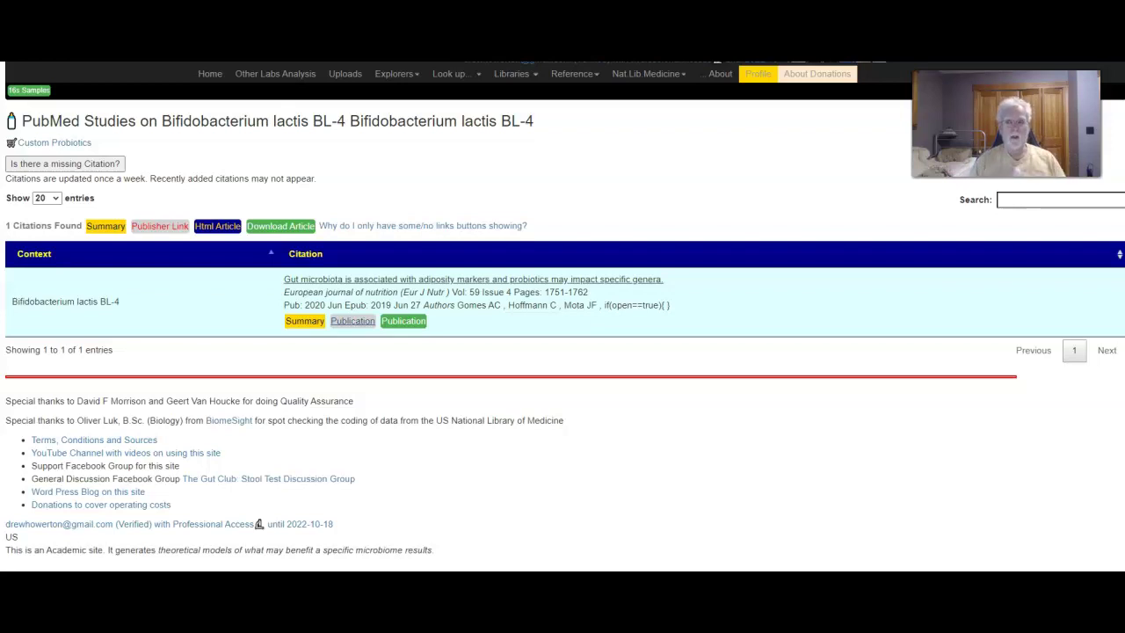
key("alt+Left")
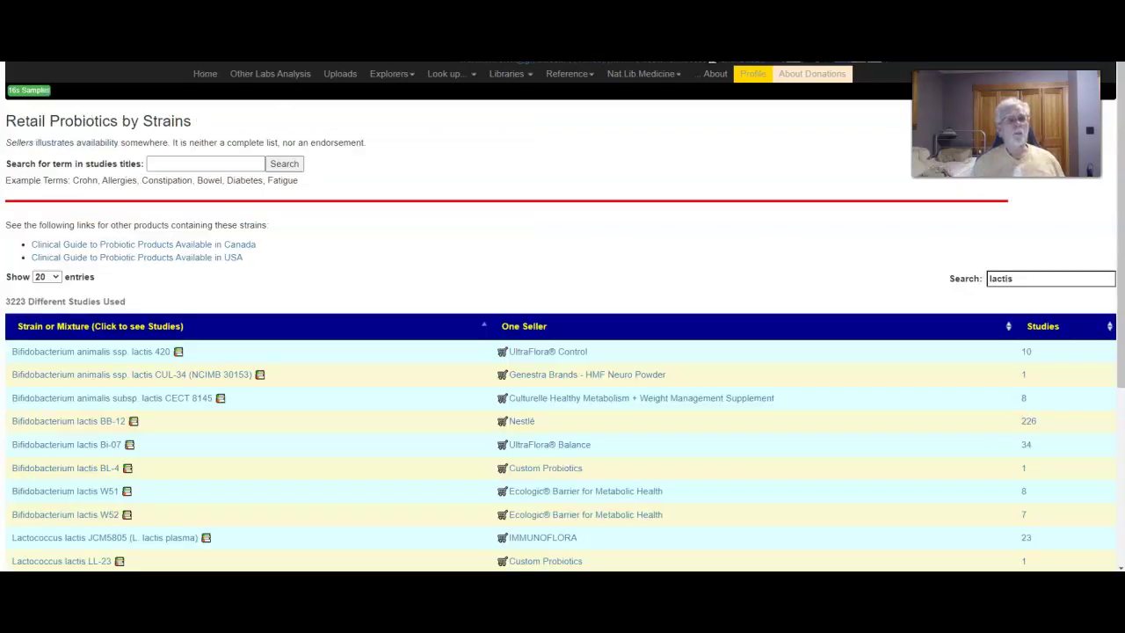
- Return to the sample list and open the Expert Consensus for the Thryve sample dated 2021-03-09
left_click(26, 92)
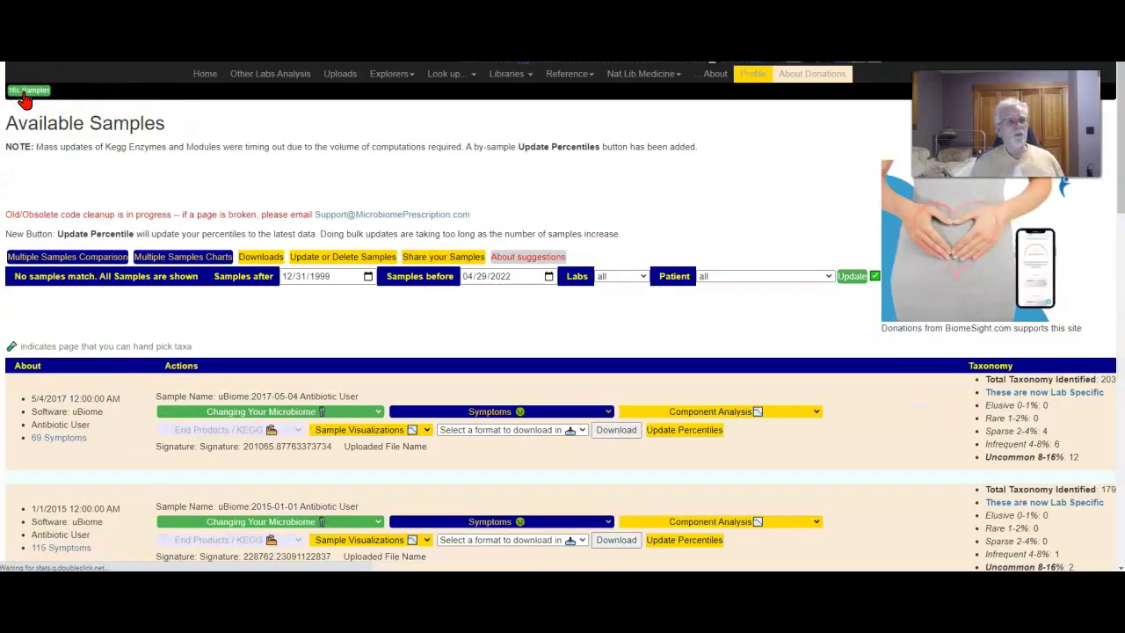
scroll(219, 206, "down", 10)
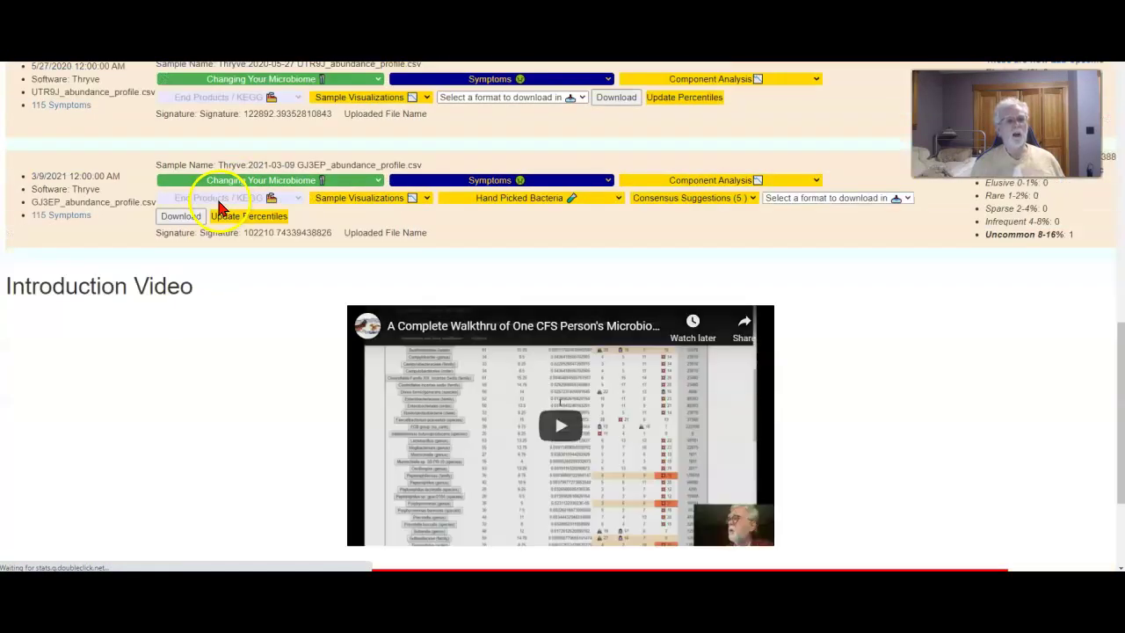
left_click(282, 181)
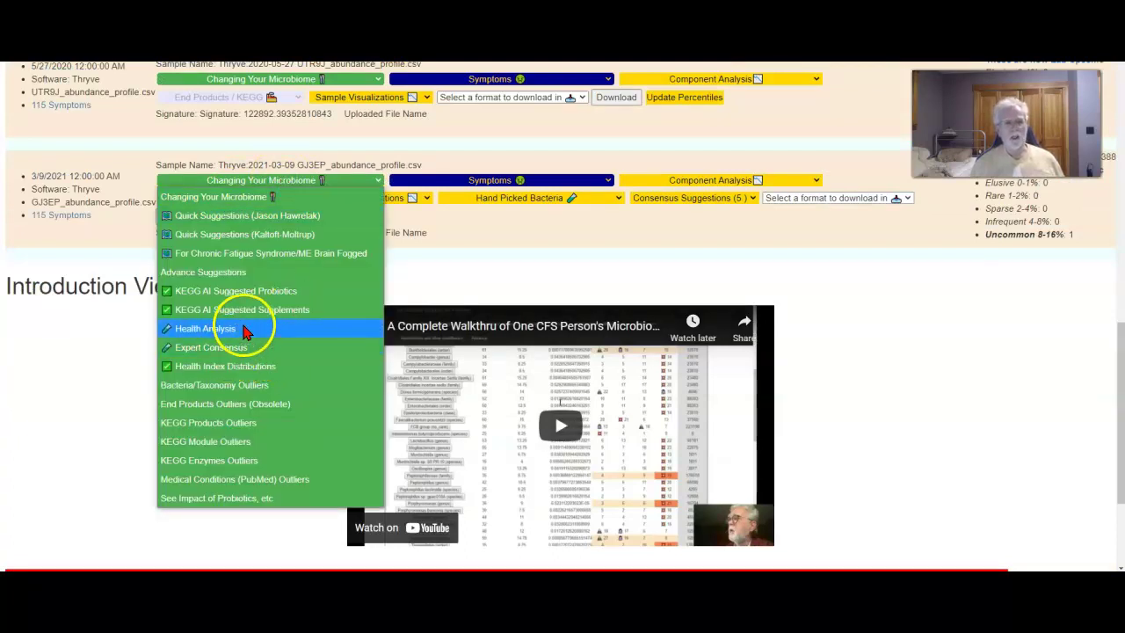
left_click(235, 353)
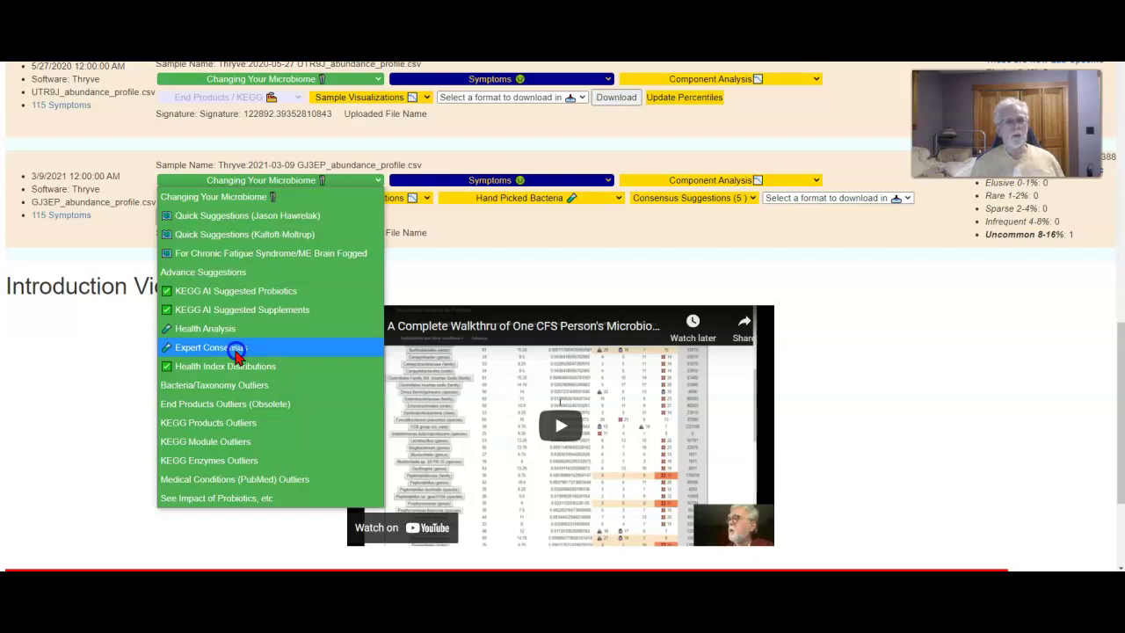
left_click(236, 352)
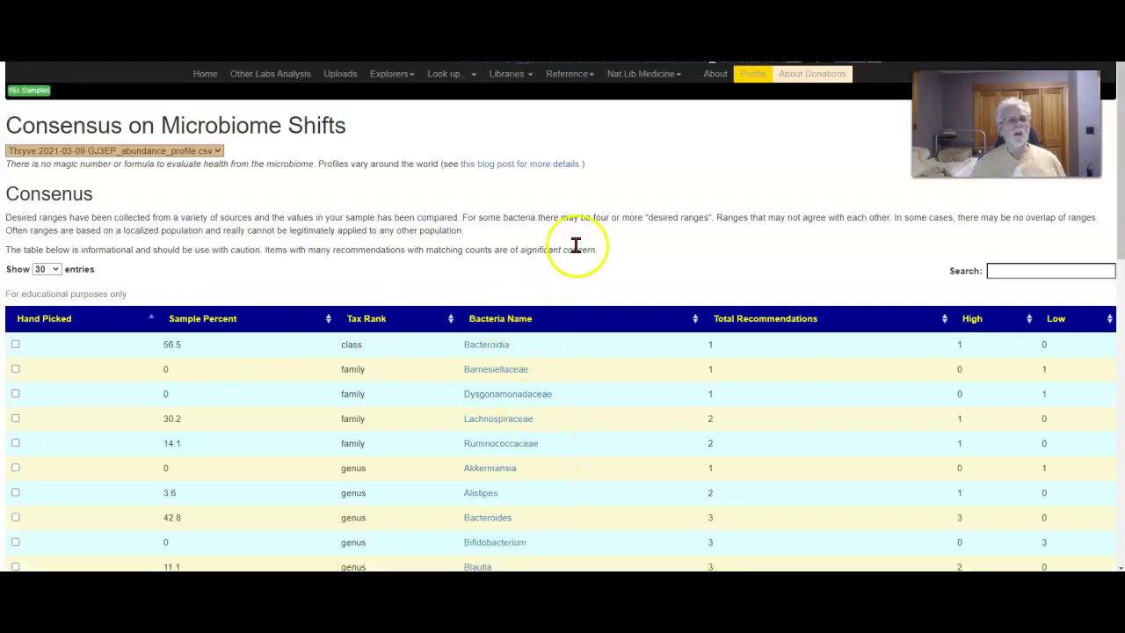
- Examine the consensus table's bacteria, comparing sample percentages and total recommendations with the high and low counts
scroll(566, 235, "down", 3)
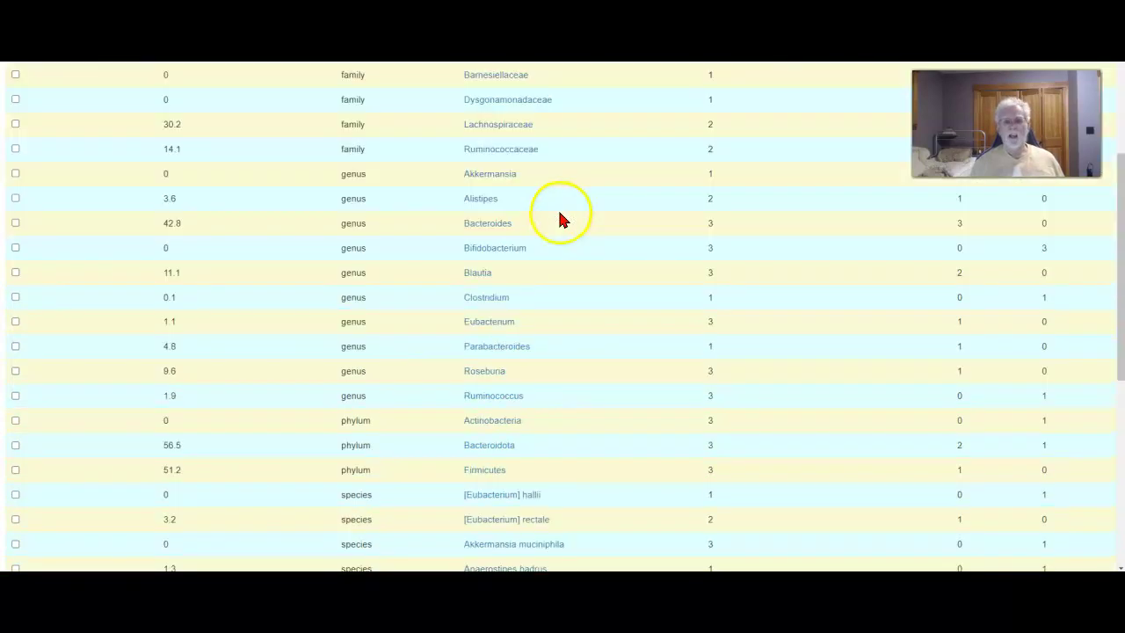
scroll(552, 374, "up", 3)
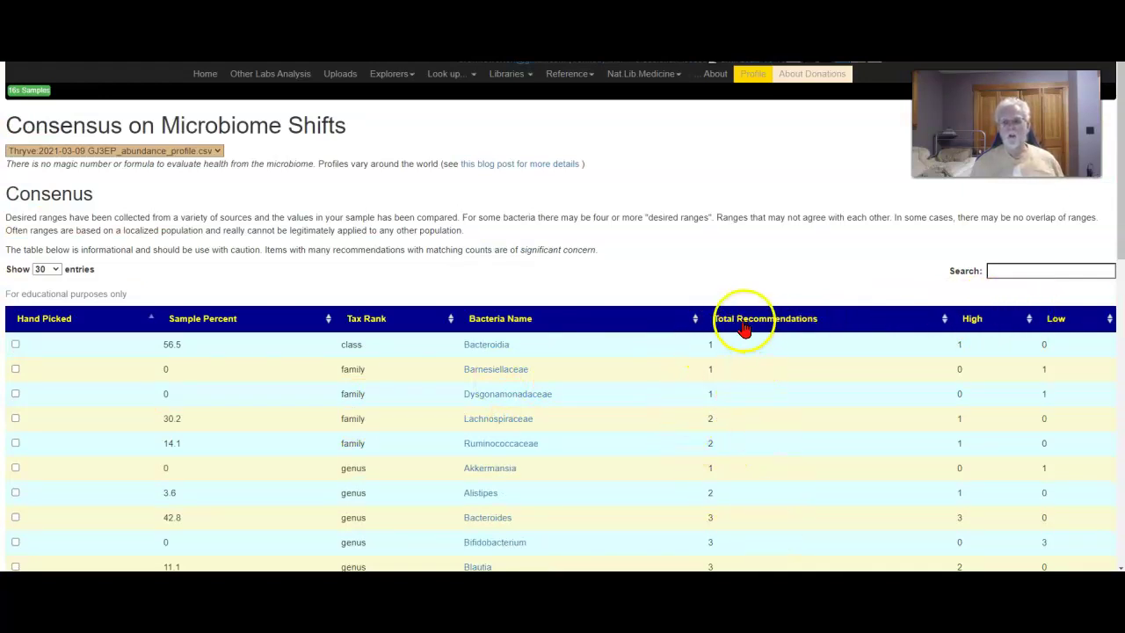
scroll(834, 309, "down", 6)
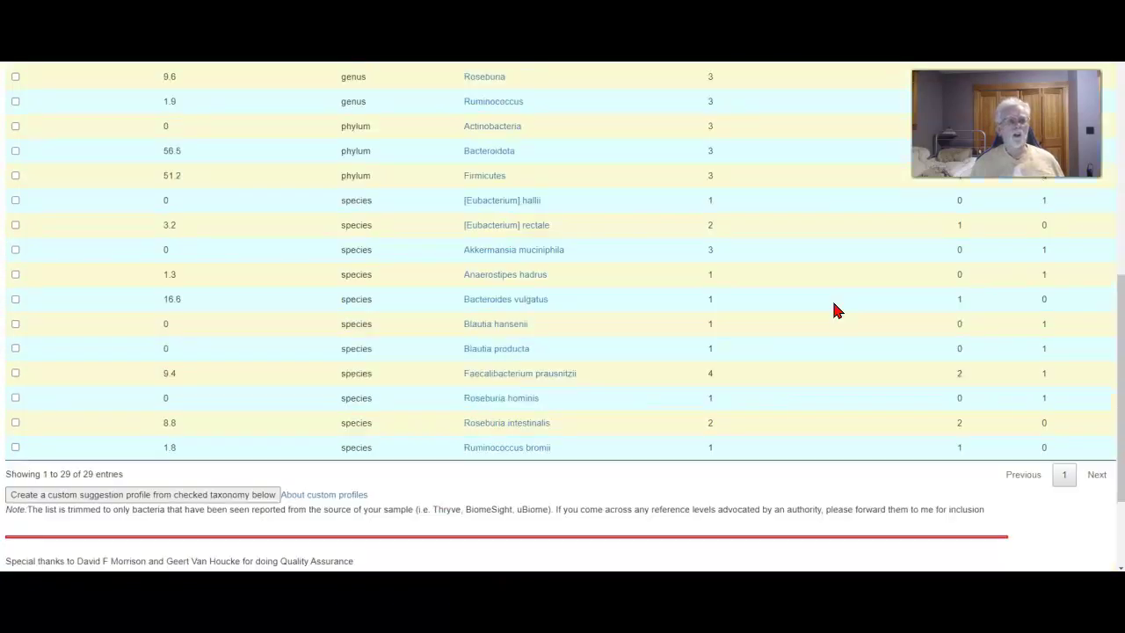
scroll(833, 304, "down", 2)
scroll(832, 304, "up", 10)
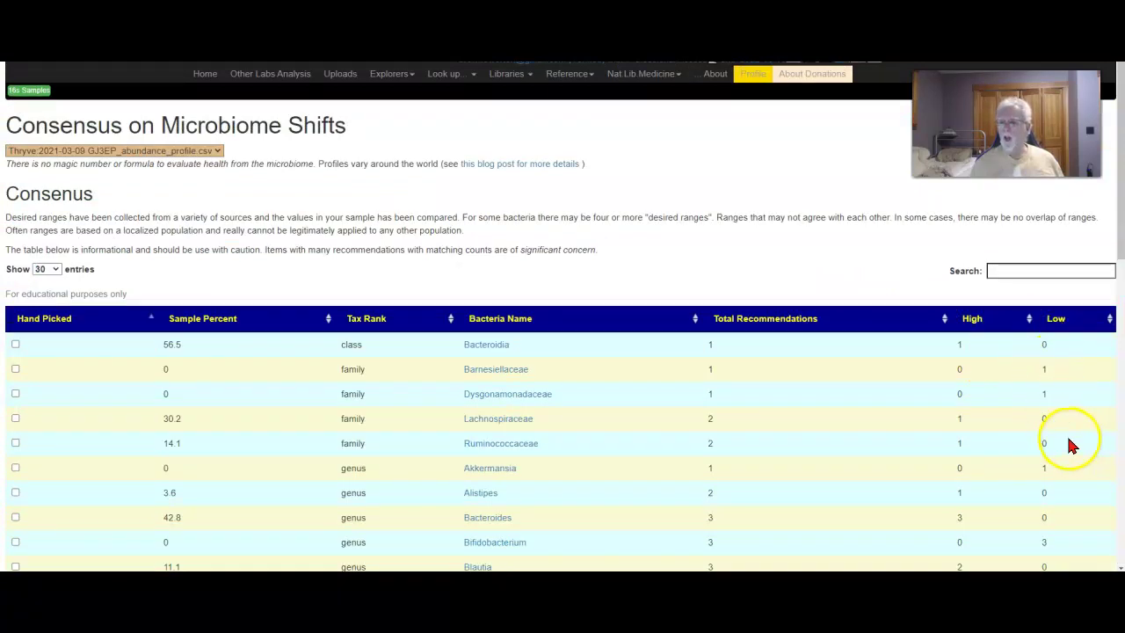
scroll(1069, 446, "down", 3)
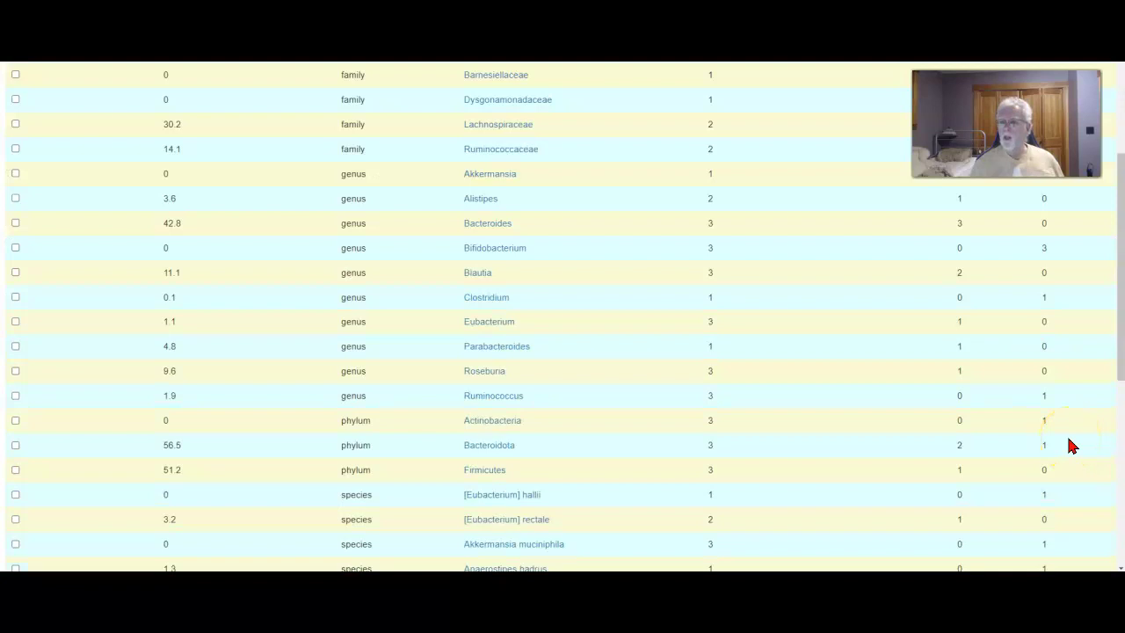
scroll(1069, 447, "down", 3)
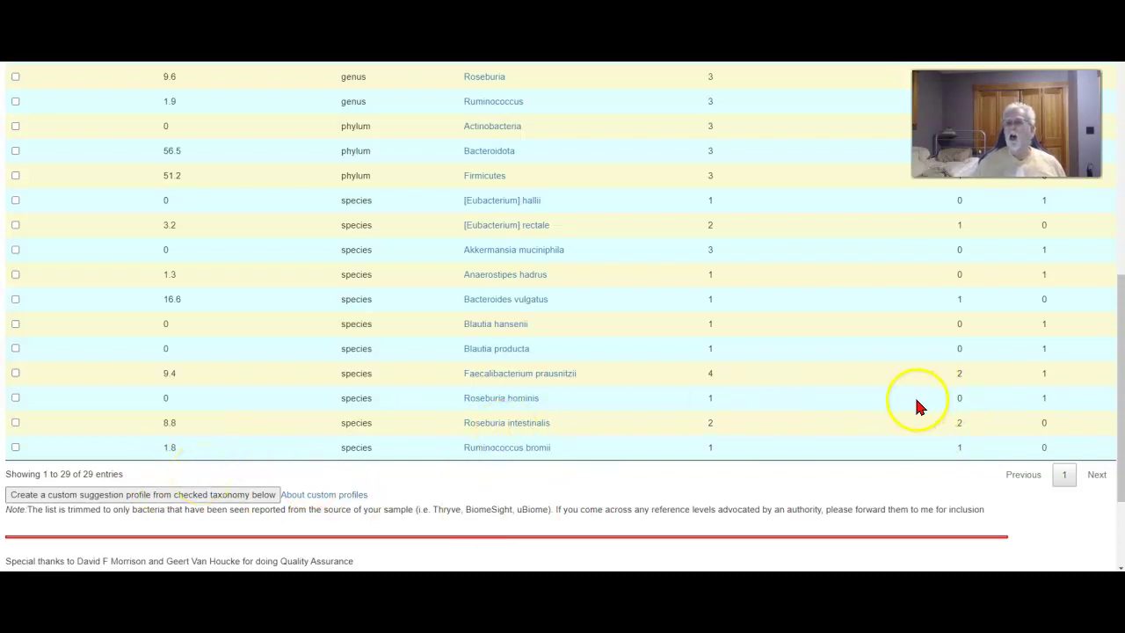
scroll(844, 415, "up", 10)
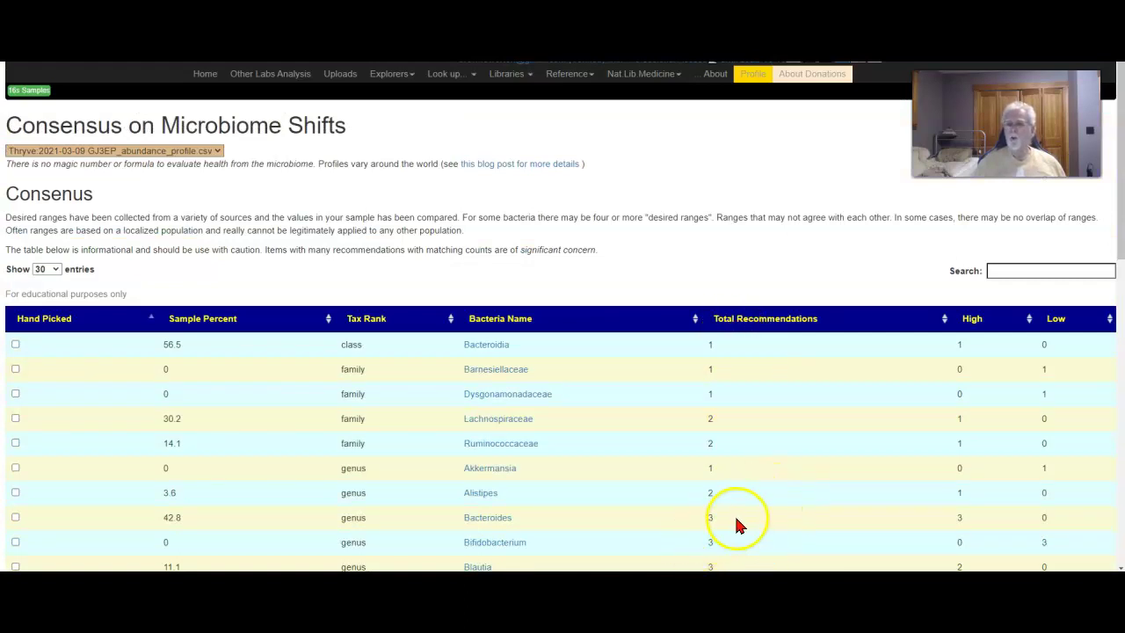
scroll(737, 524, "down", 3)
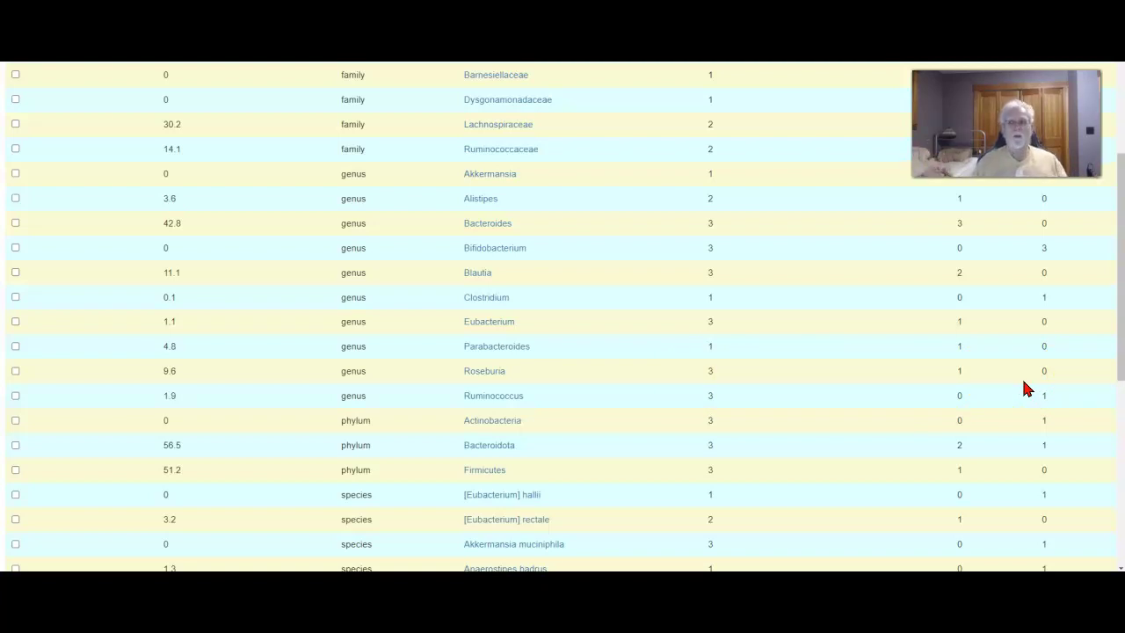
scroll(773, 347, "up", 3)
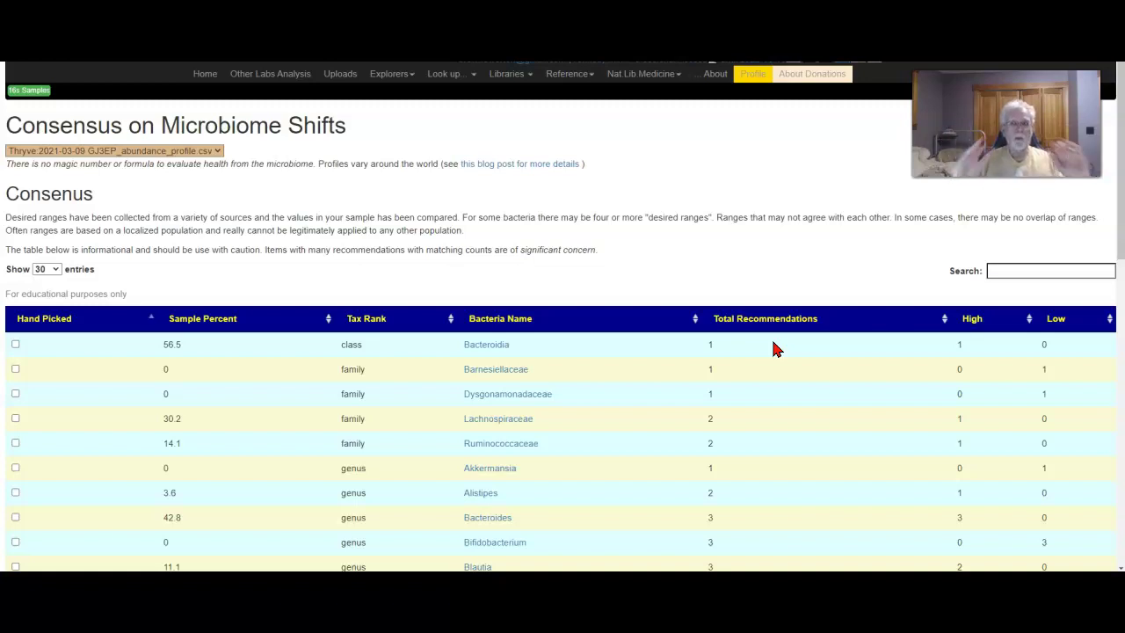
- Open the Health Analysis for the 2021-03-09 Thryve sample and review its health status, other estimators and Dr. Jason Hawrelak recommendations
left_click(29, 93)
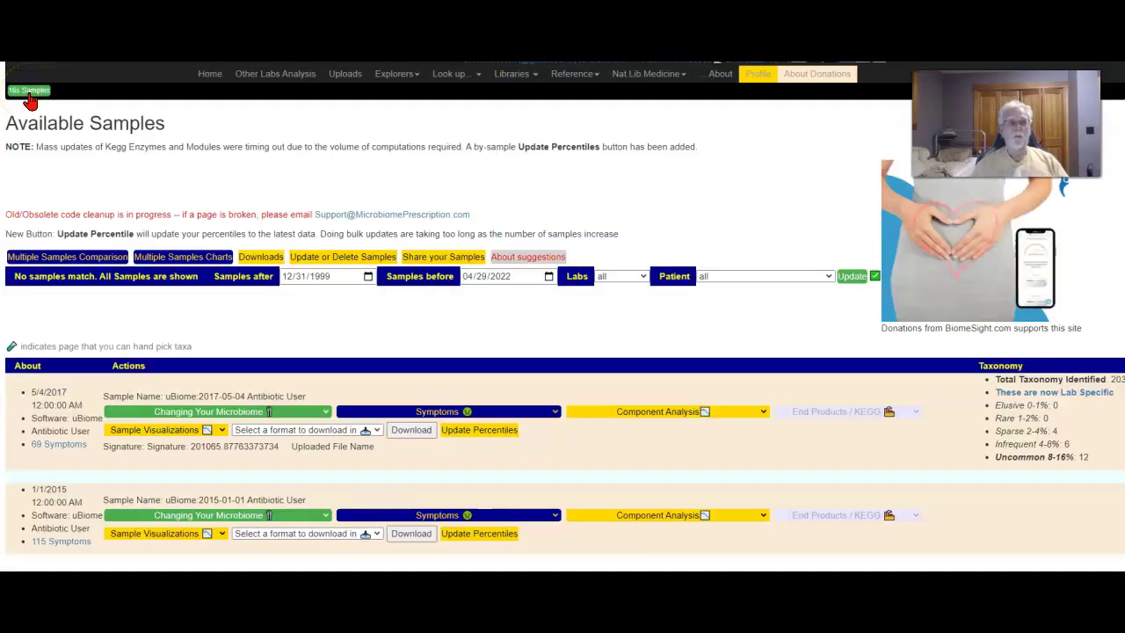
scroll(263, 248, "down", 15)
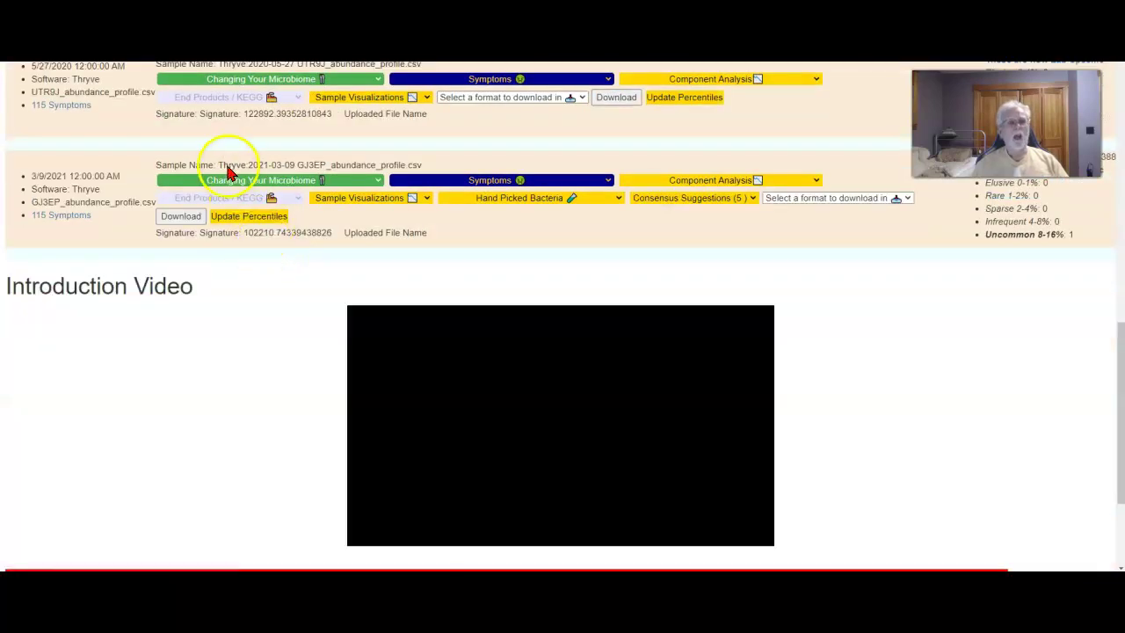
left_click(239, 180)
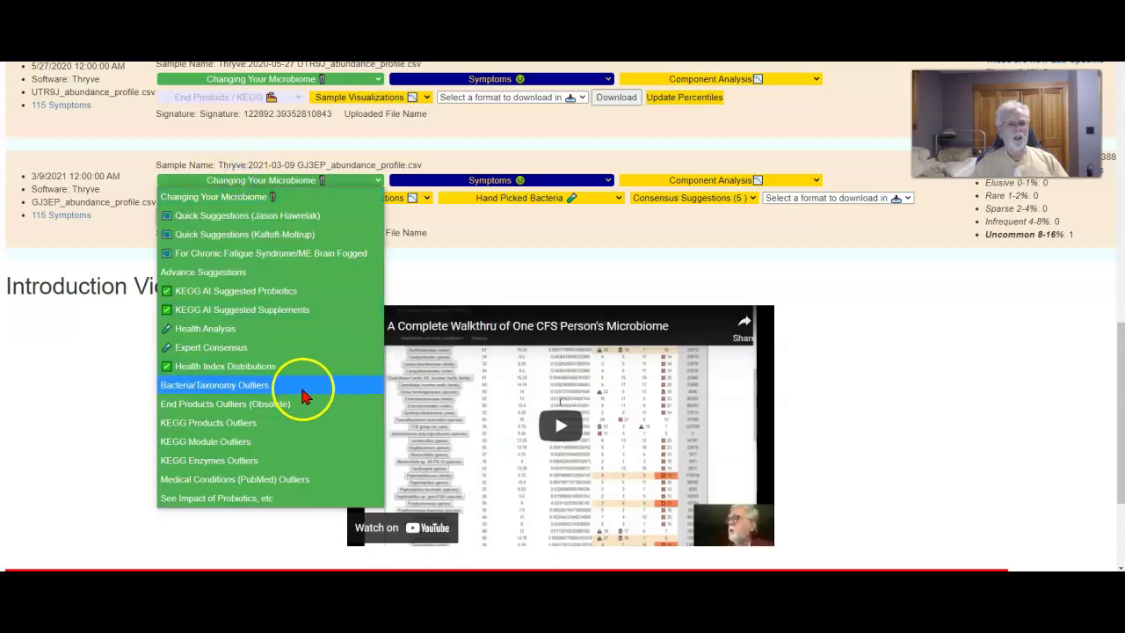
left_click(280, 328)
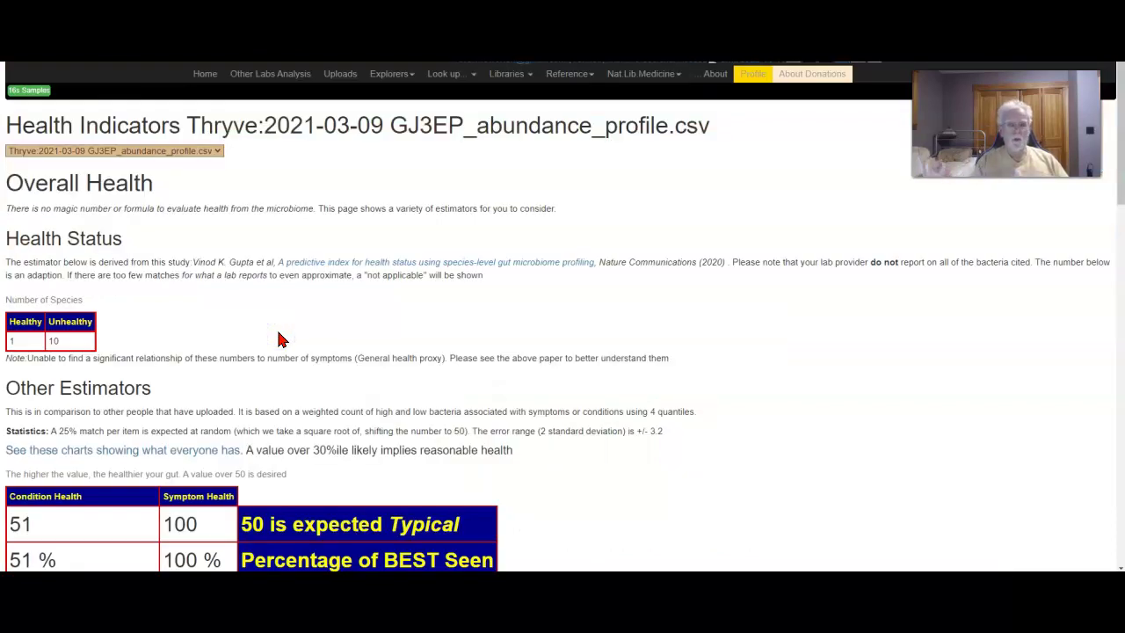
left_click(439, 332)
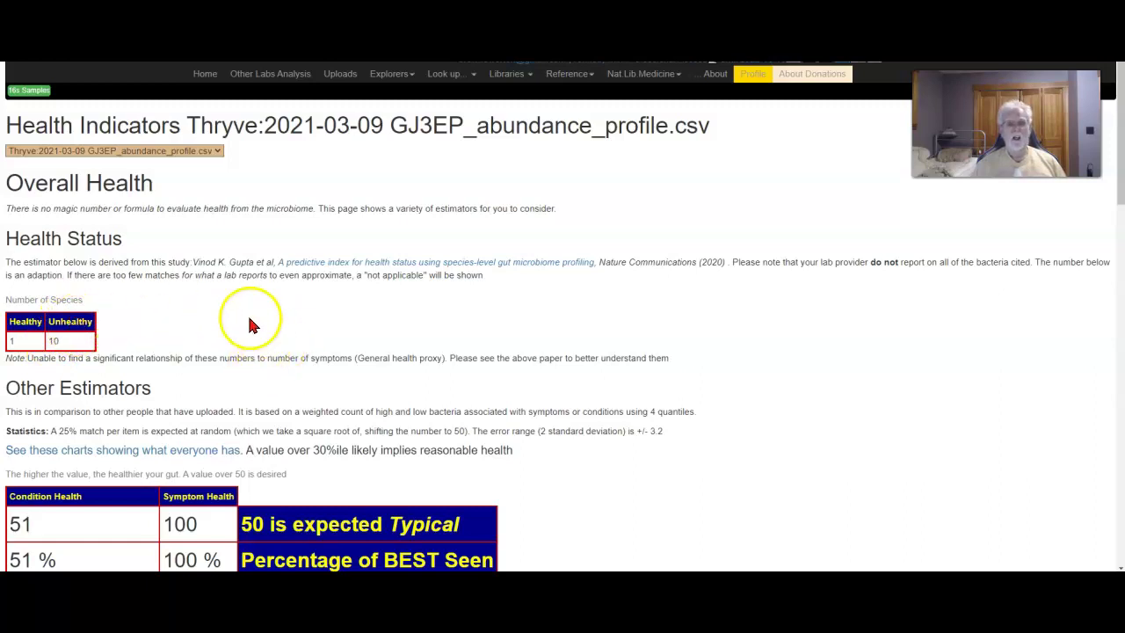
scroll(250, 325, "down", 3)
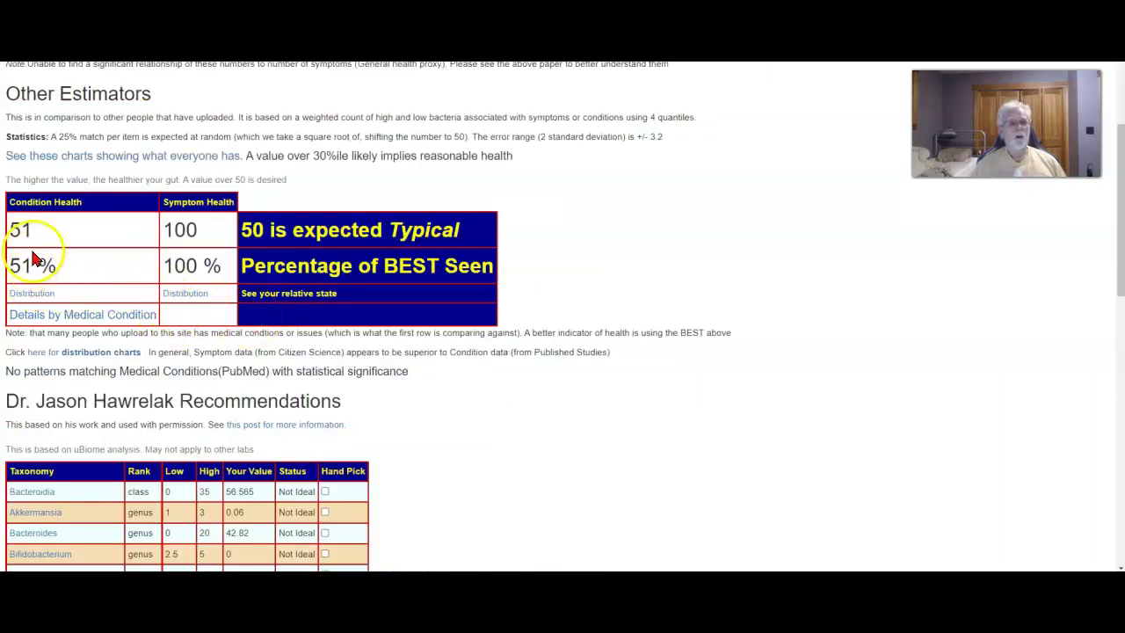
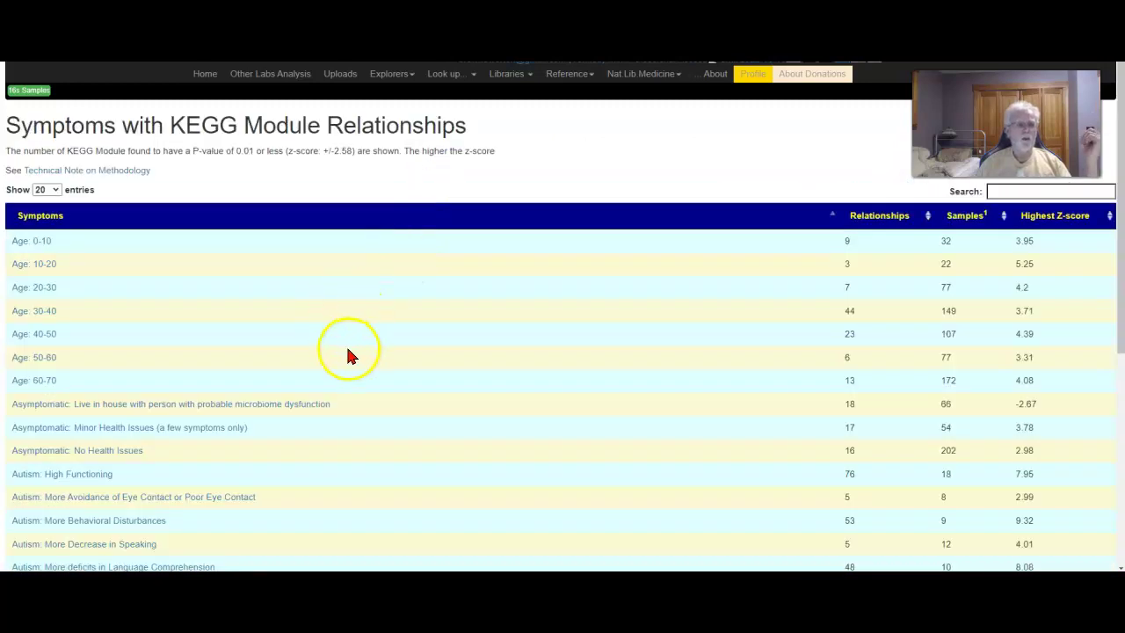
- Filter the KEGG module symptom relationships by "fatigue", sort them by highest Z-score in descending order, and open "Poor hand to eye coodination"
scroll(347, 377, "down", 5)
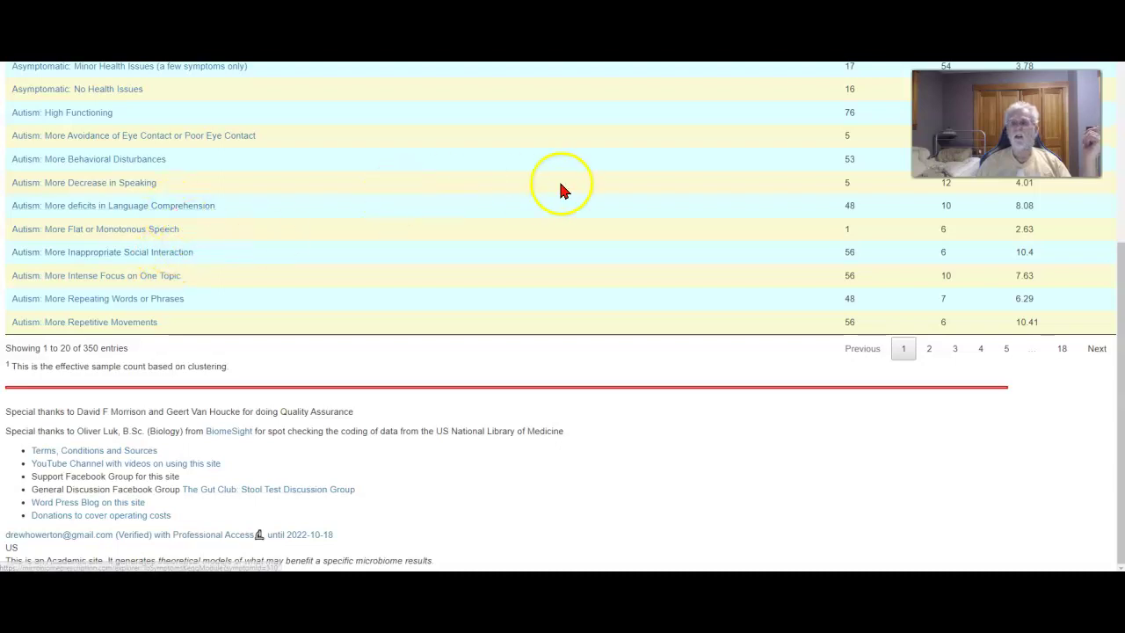
scroll(560, 188, "up", 5)
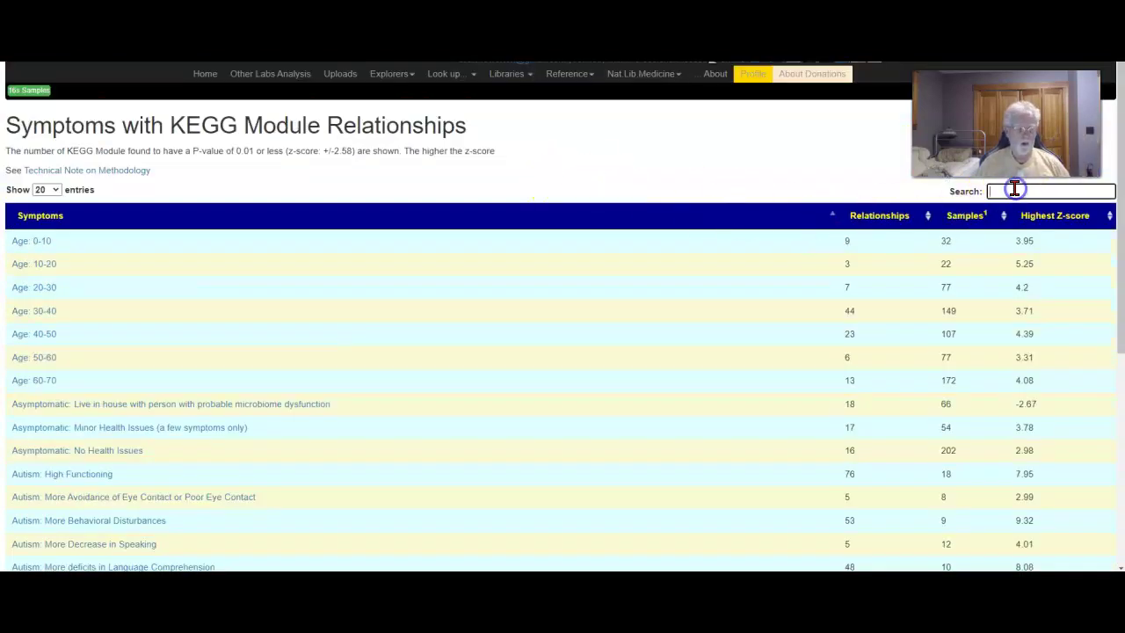
type("fatig")
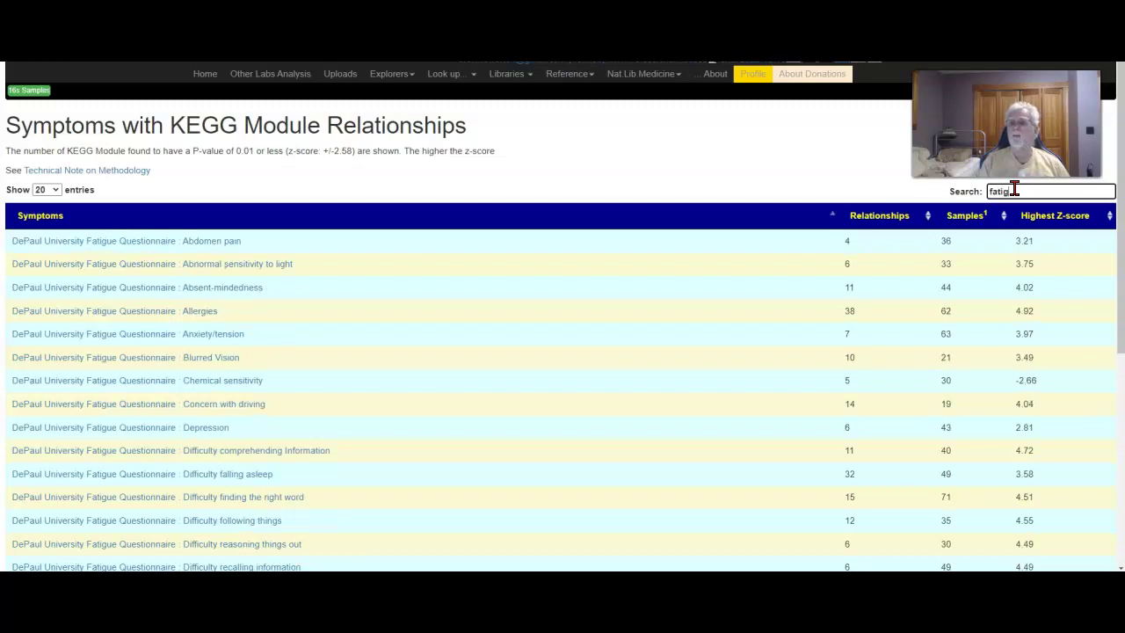
type("ue")
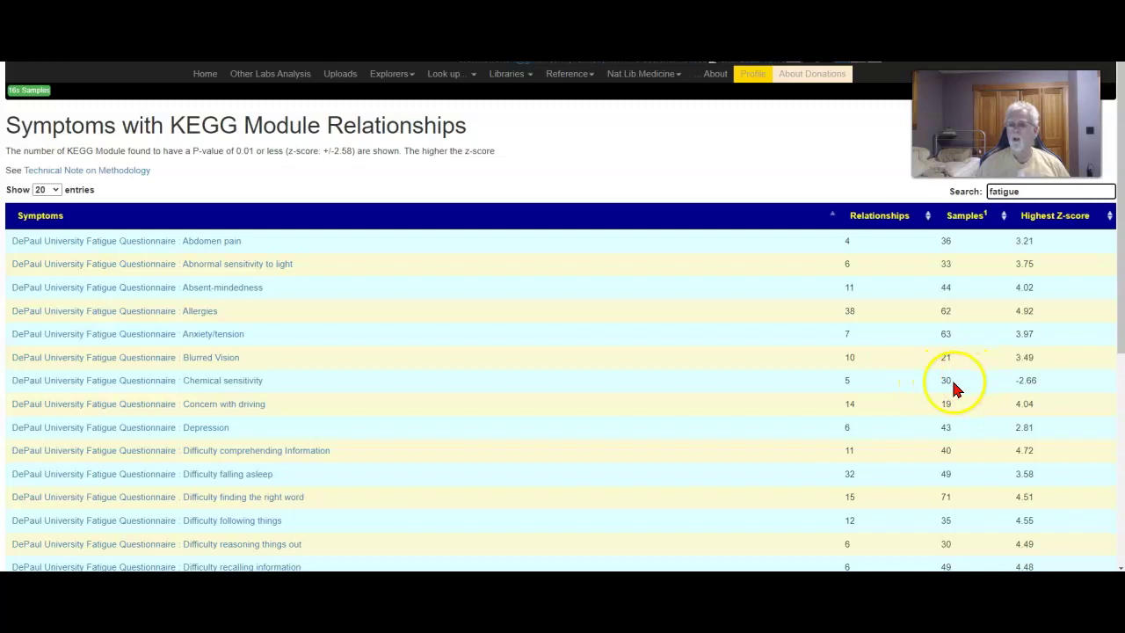
left_click(1060, 220)
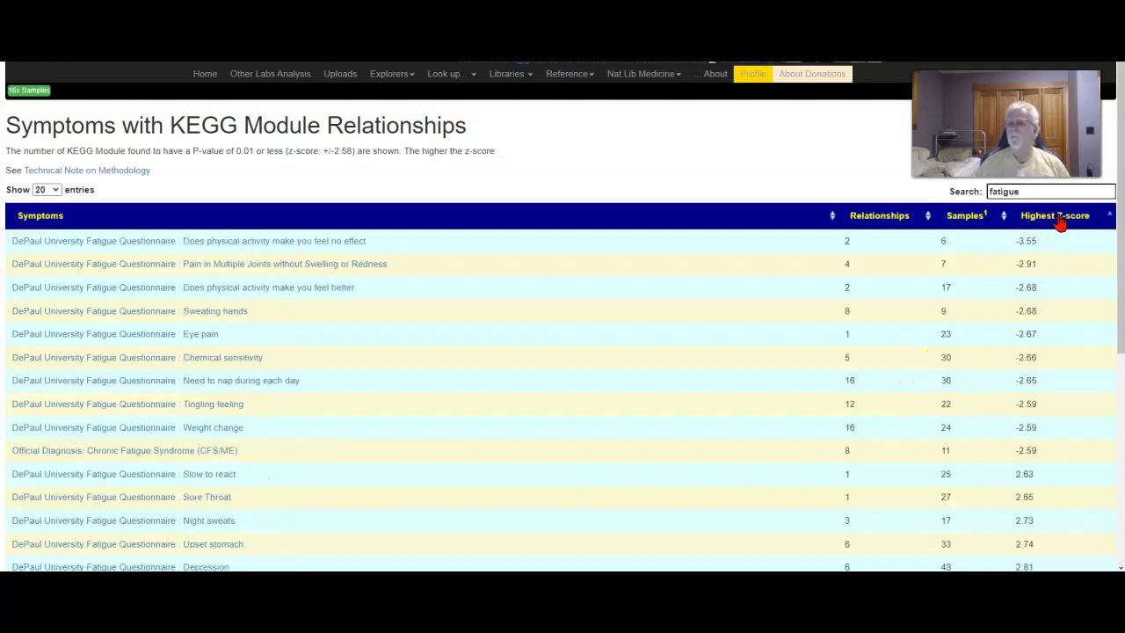
left_click(1061, 219)
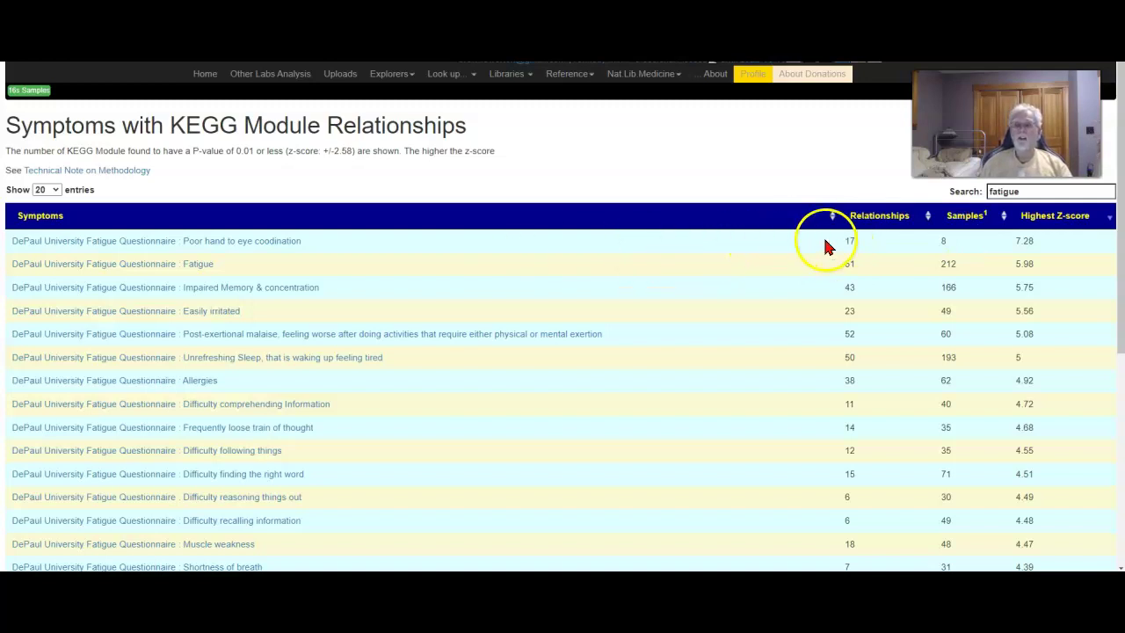
left_click(275, 243)
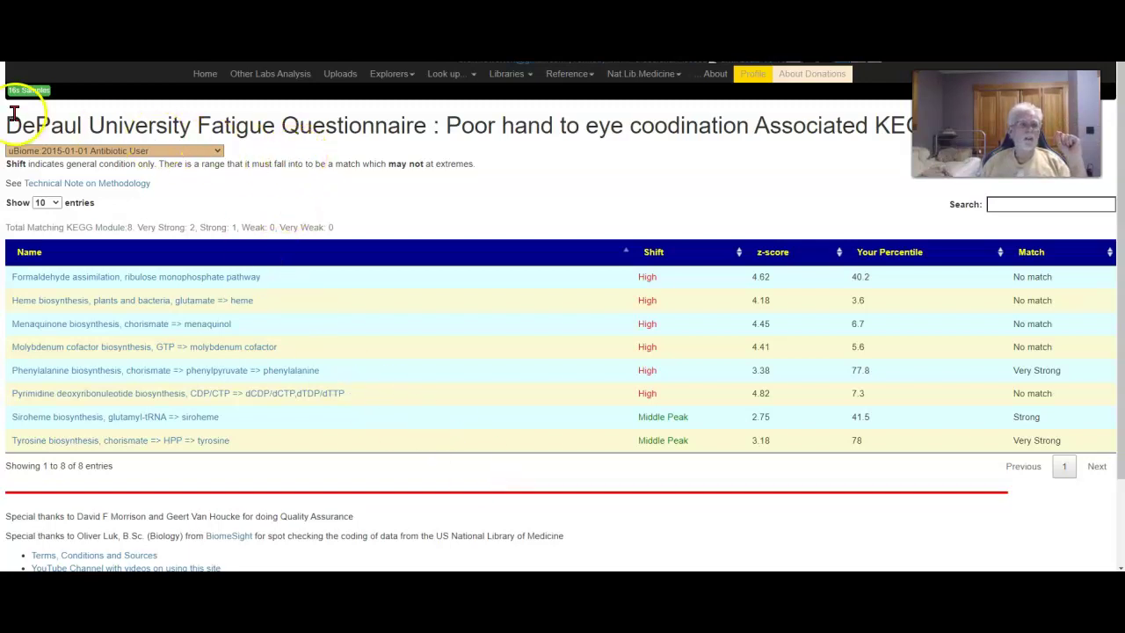
left_click(340, 75)
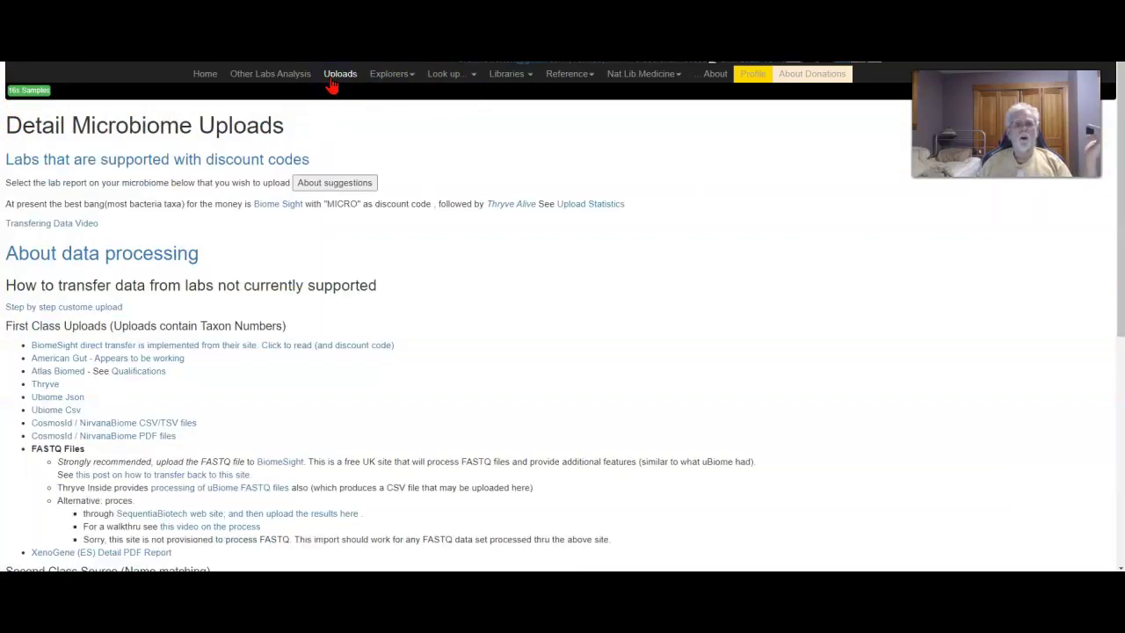
left_click(390, 76)
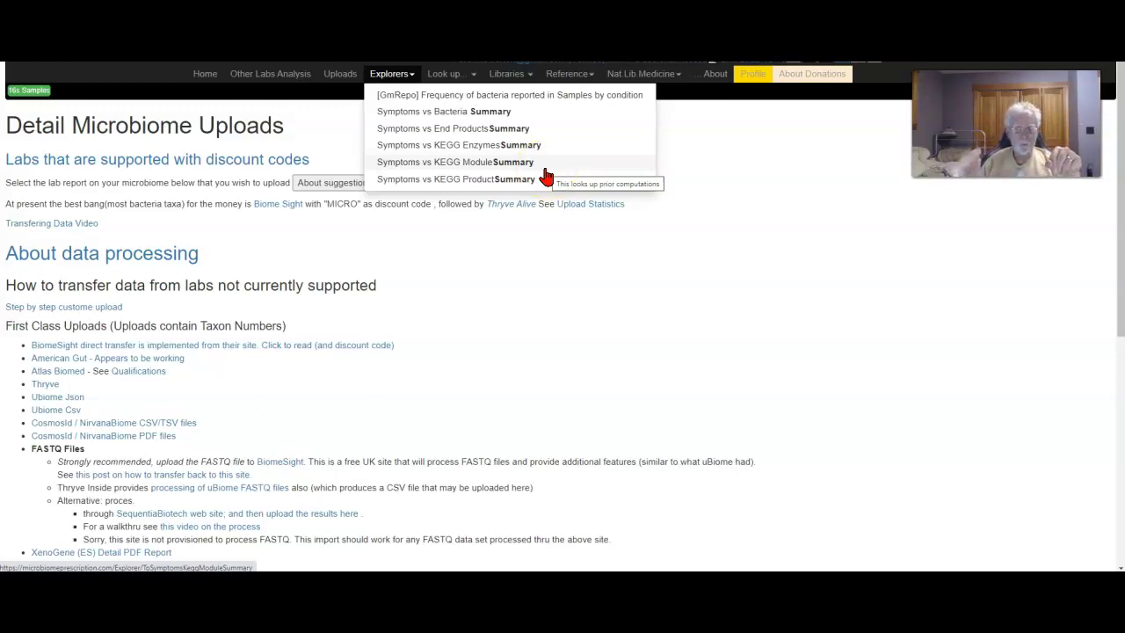
left_click(619, 301)
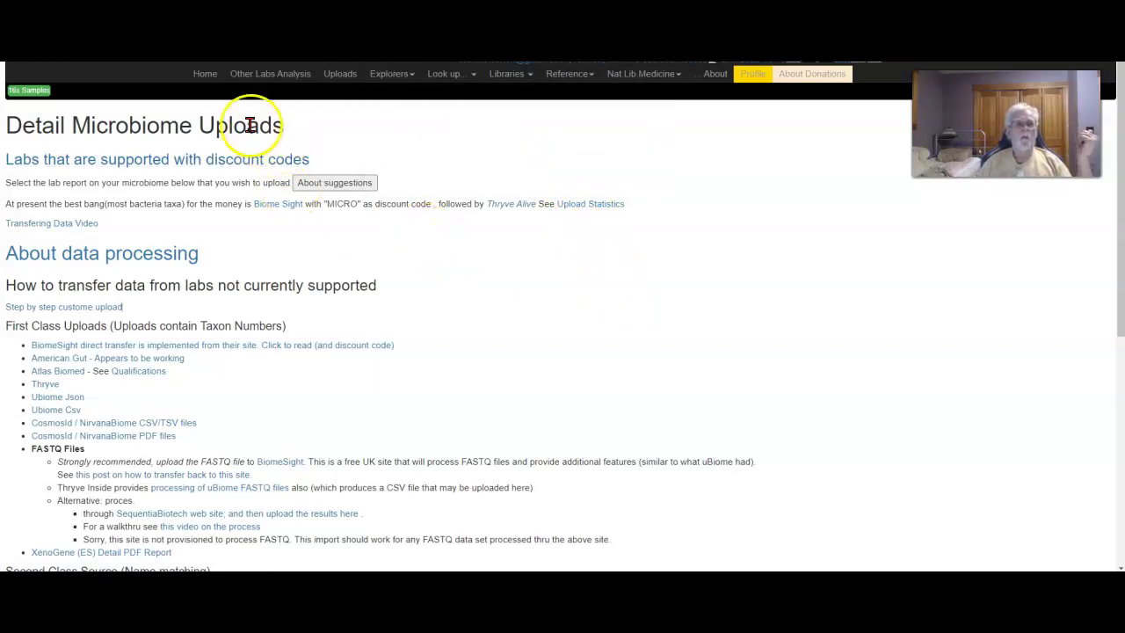
- Return to the sample list and open the probable symptoms from KEGG modules for the uBiome sample dated 2018-08-10
left_click(38, 93)
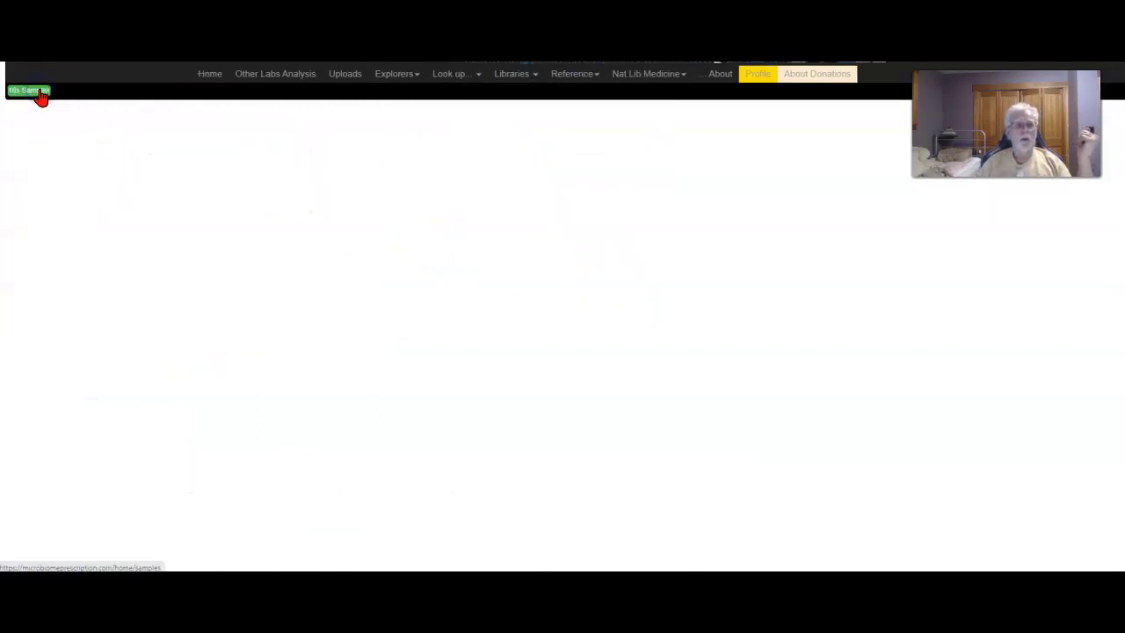
scroll(489, 303, "down", 3)
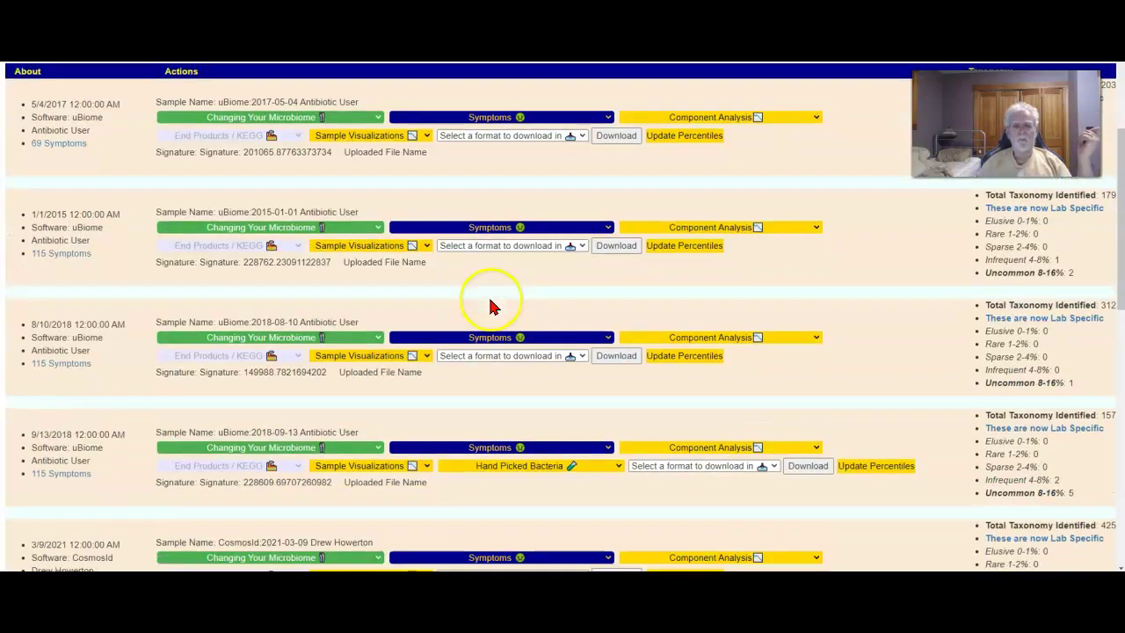
left_click(471, 340)
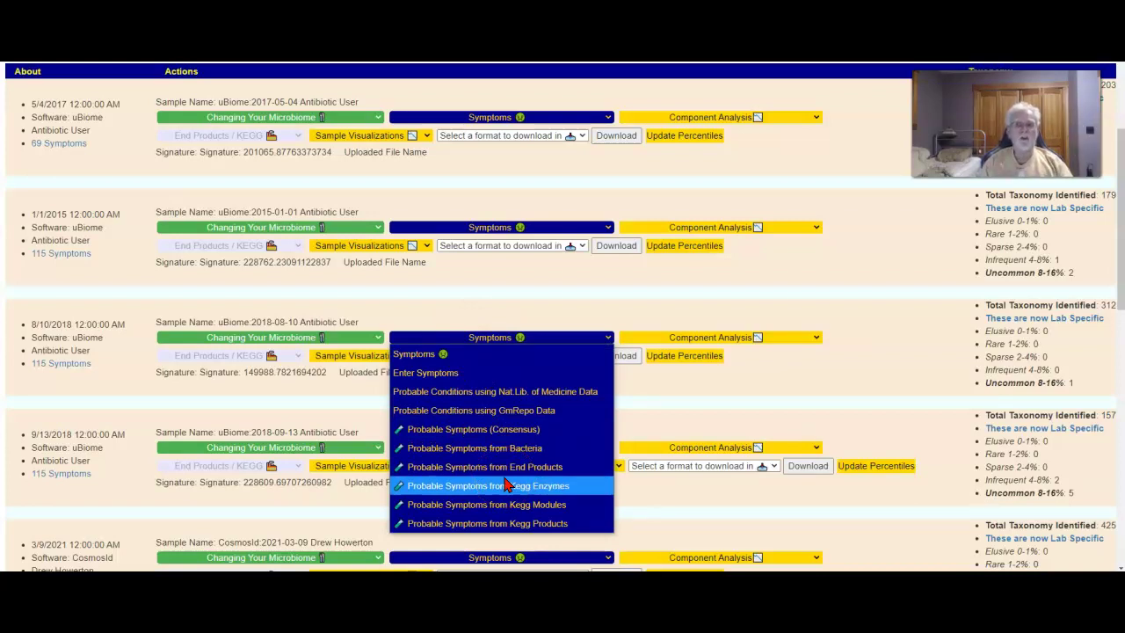
left_click(527, 503)
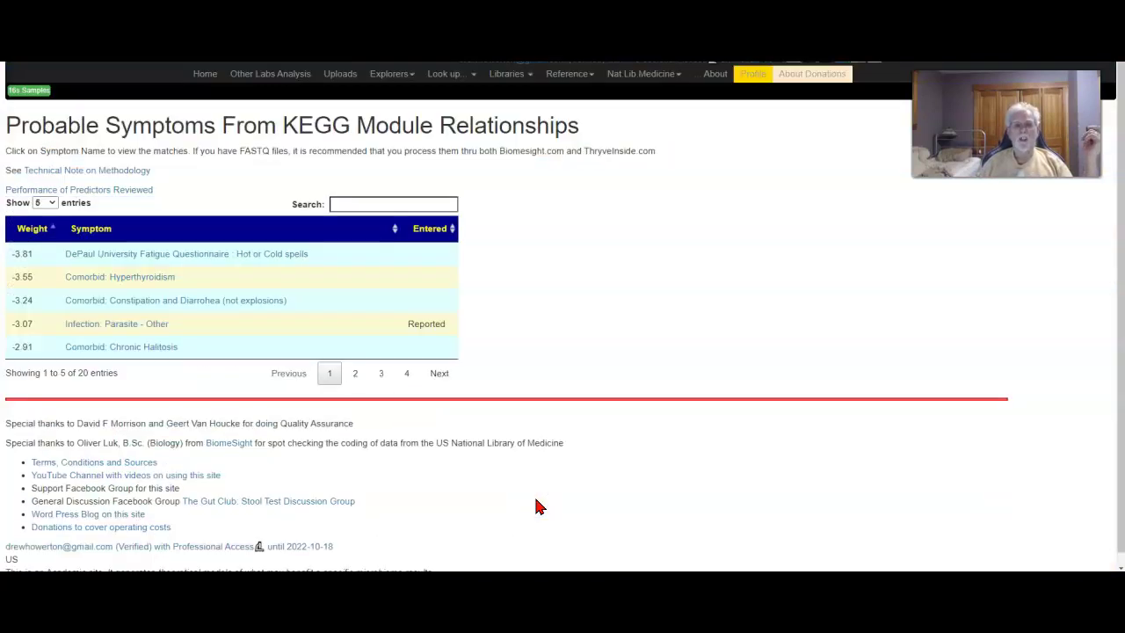
- Sort the probable symptoms with reported ones first, show all entries, and re-sort the table by ascending weight
left_click(433, 230)
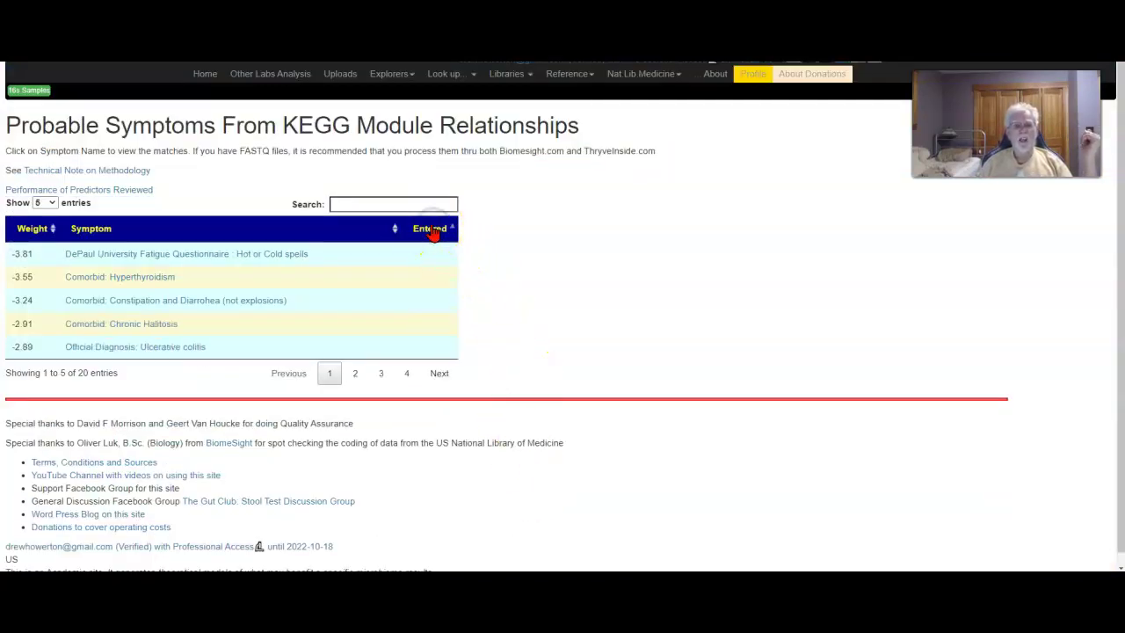
left_click(435, 230)
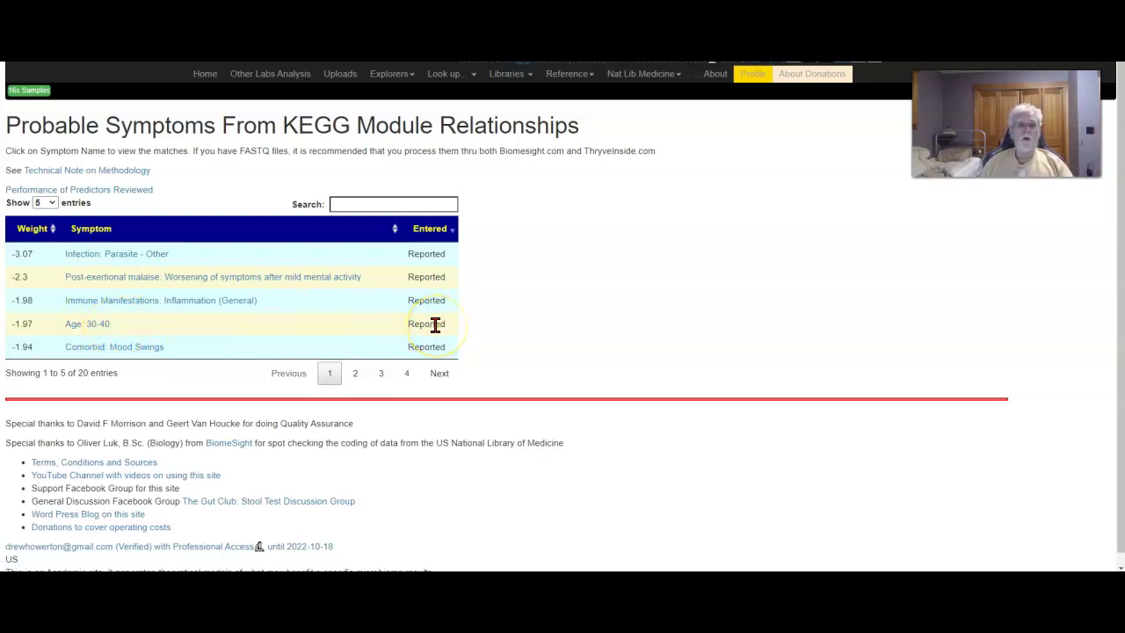
left_click(51, 203)
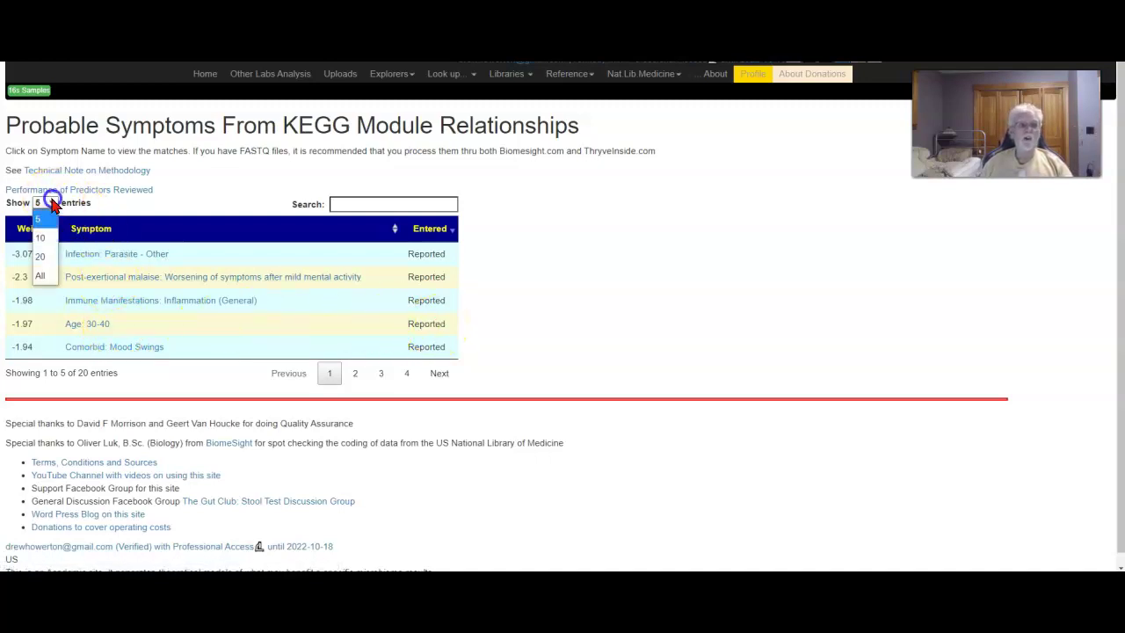
left_click(40, 275)
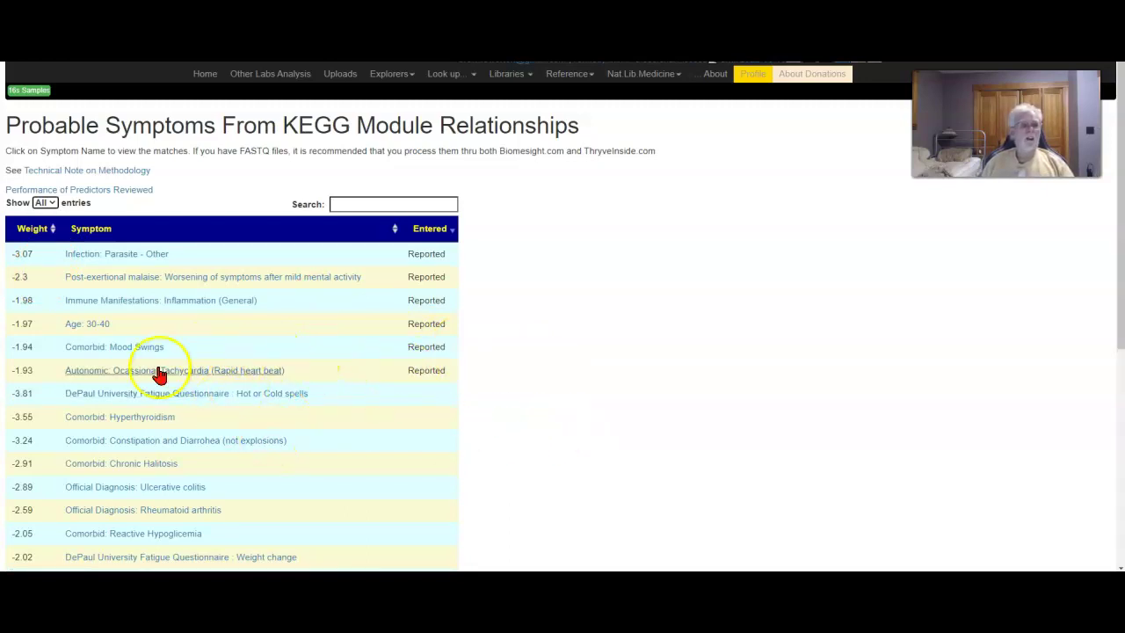
left_click(27, 231)
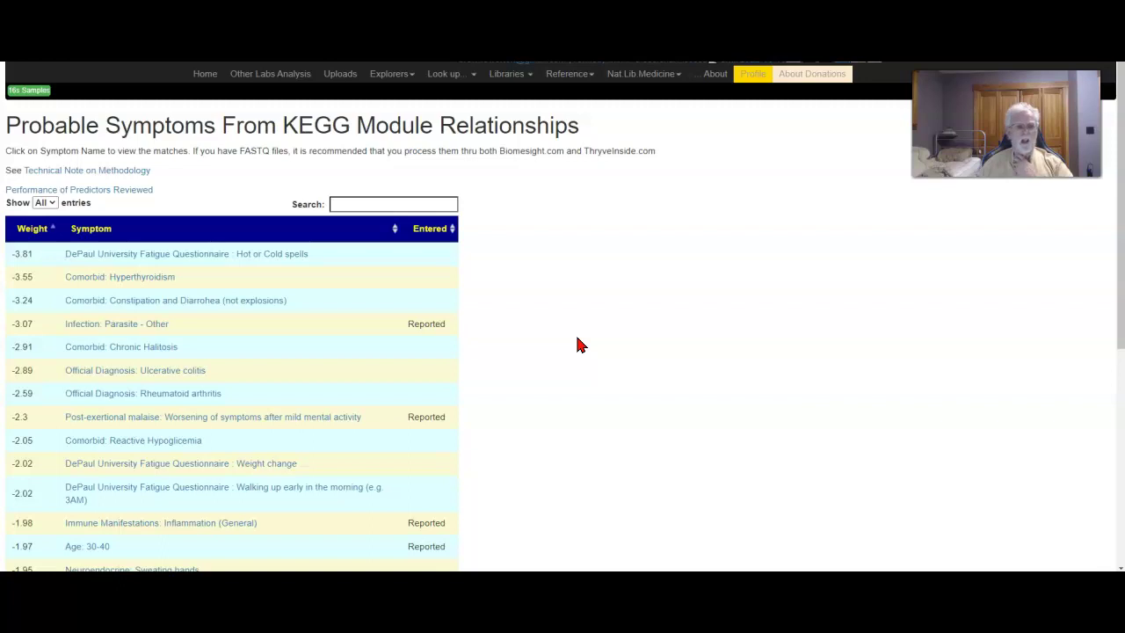
left_click(580, 437)
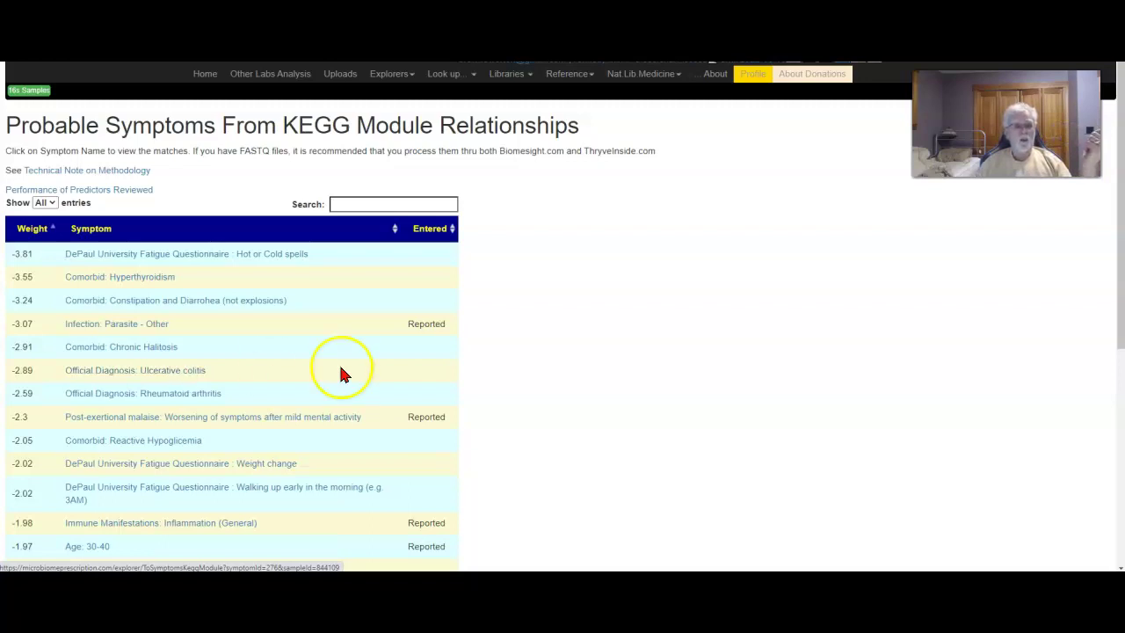
left_click(602, 366)
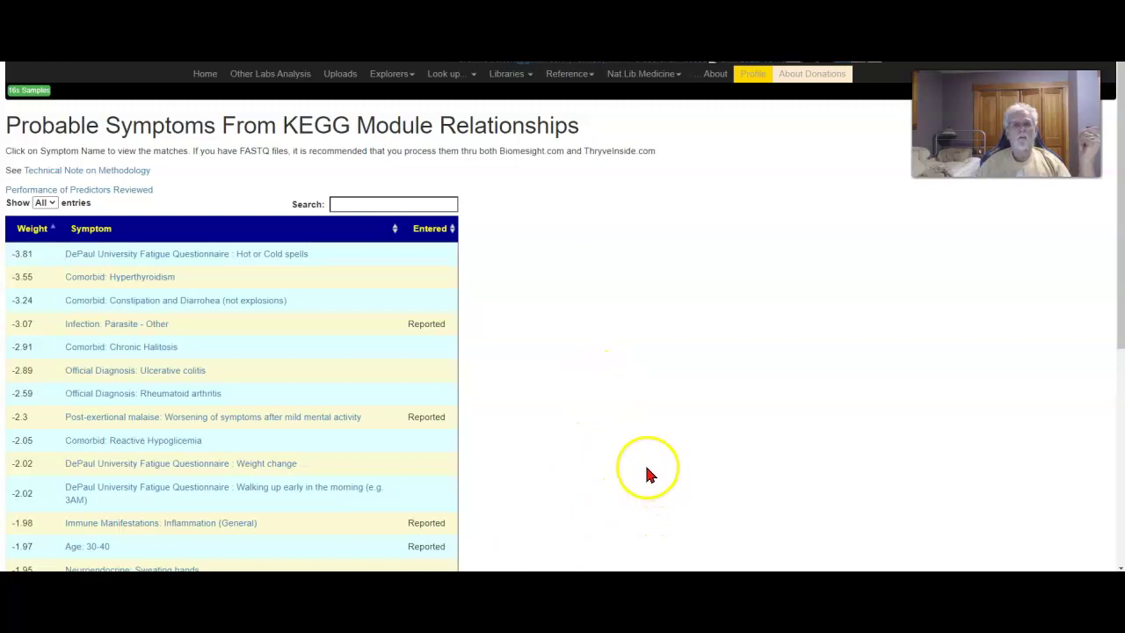
left_click(630, 318)
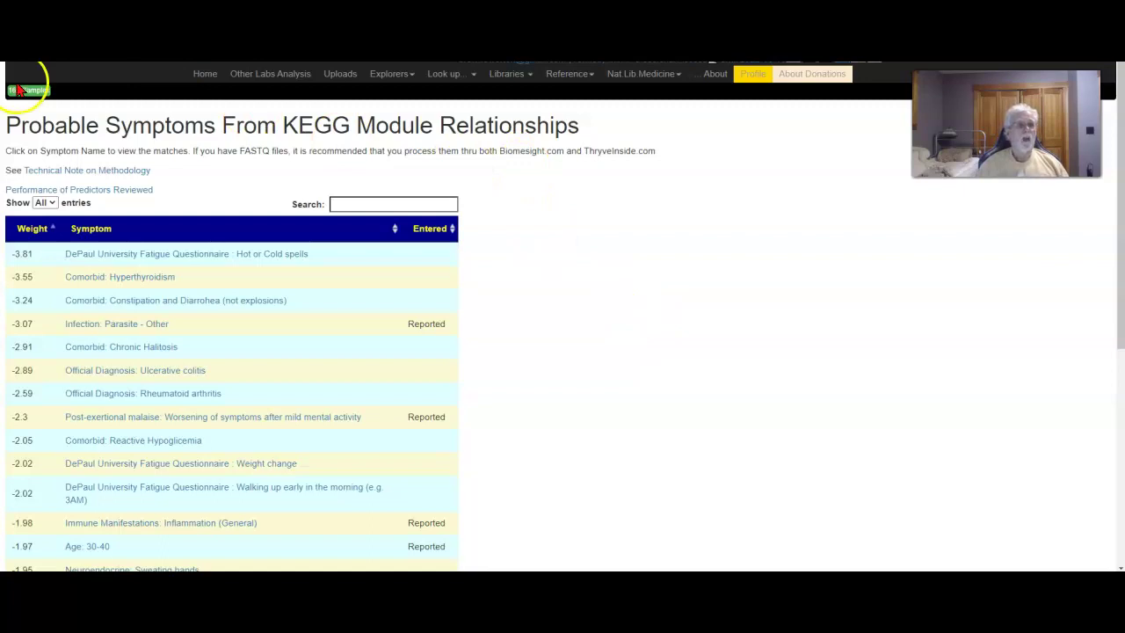
left_click(444, 75)
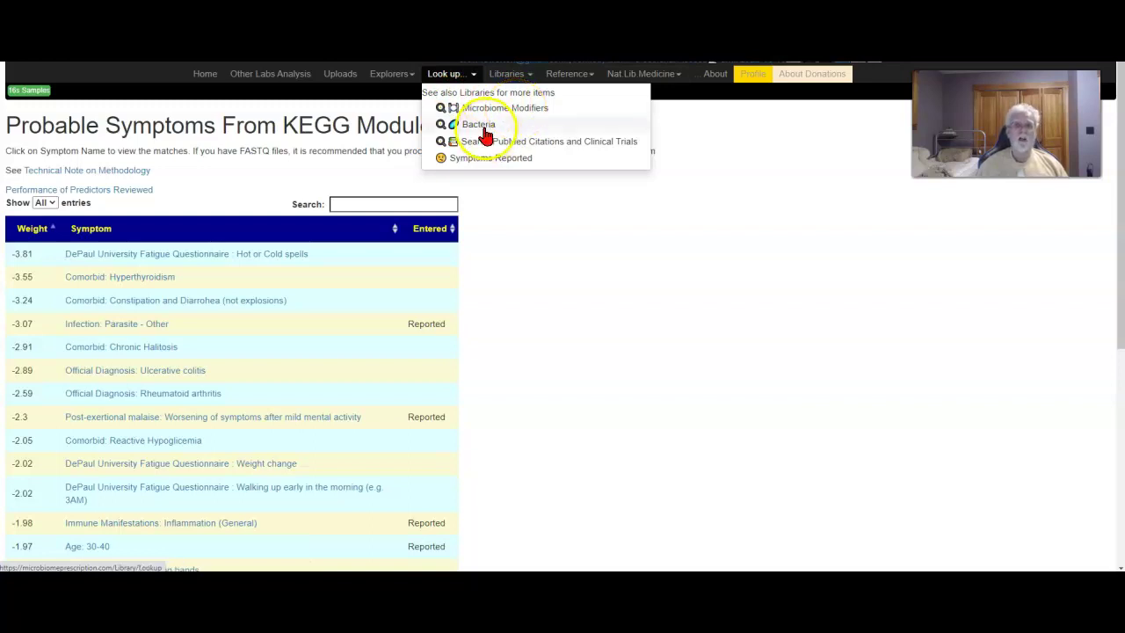
left_click(518, 167)
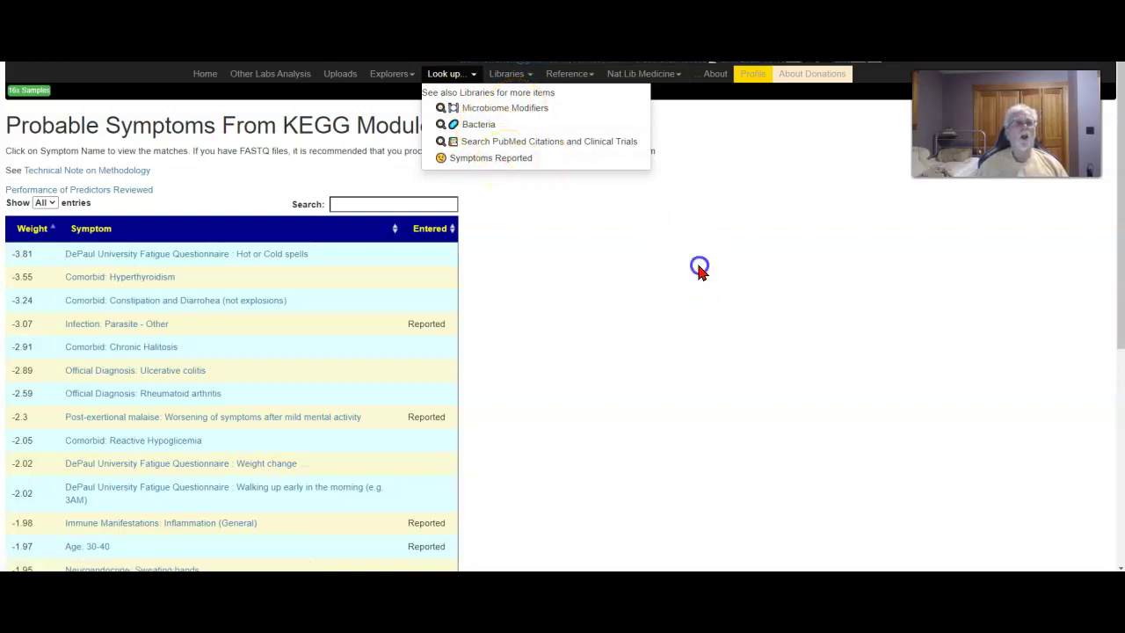
- Return to the sample list and open "See Impact of Probiotics, etc" for the 2021-03-09 Thryve sample
left_click(29, 91)
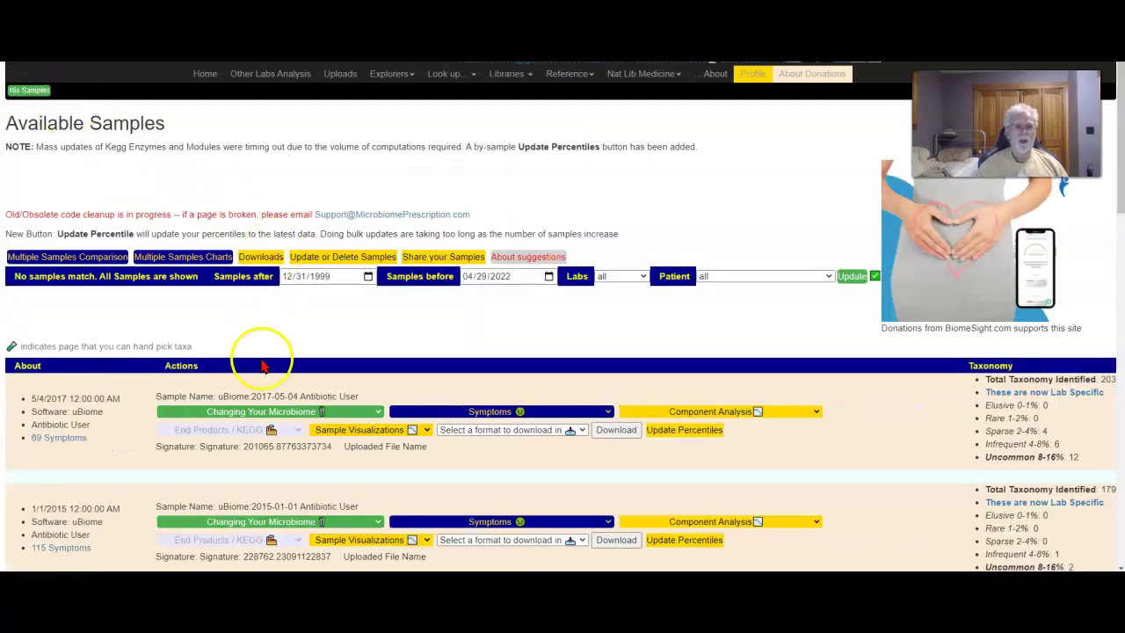
scroll(267, 359, "down", 10)
scroll(266, 358, "down", 3)
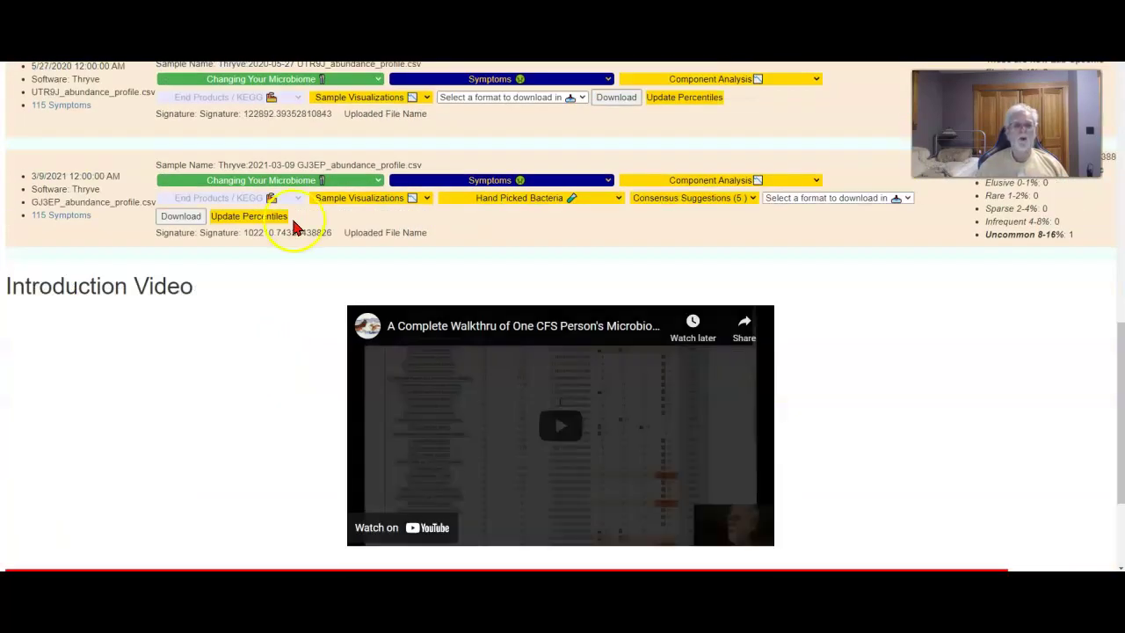
left_click(345, 184)
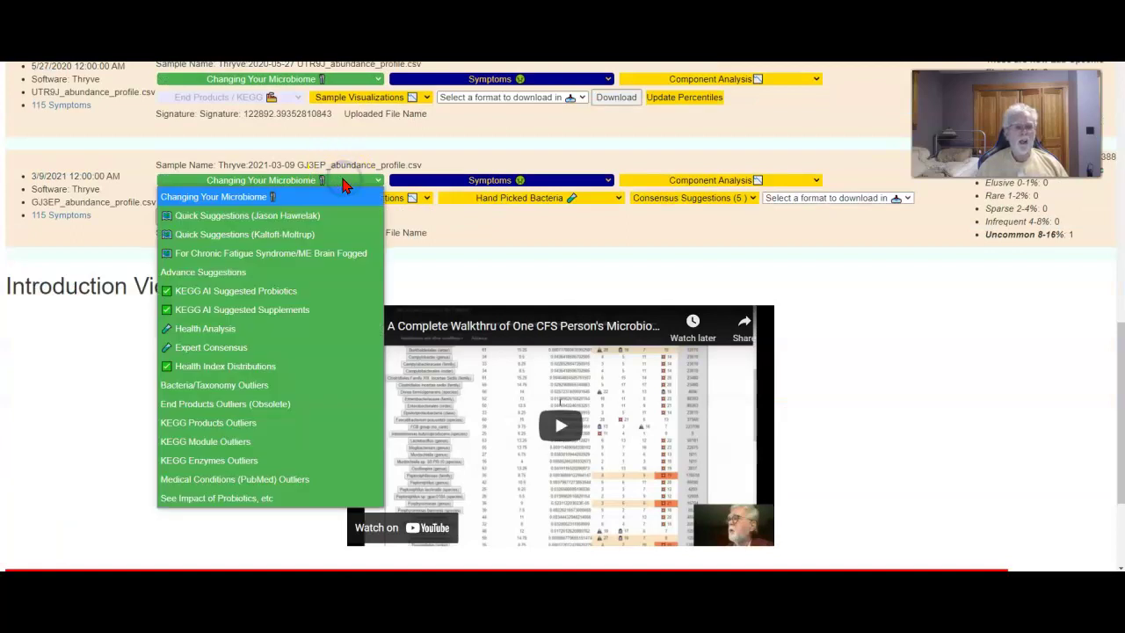
left_click(234, 503)
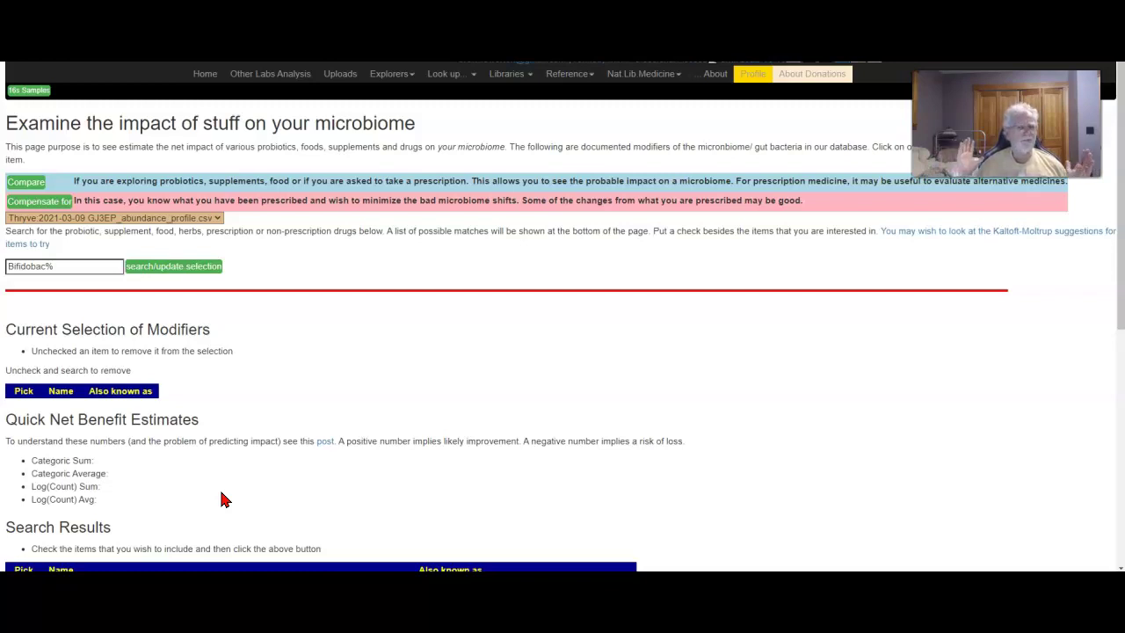
- Search the probiotics, supplements and drugs for "minocyclin%"
left_click(39, 265)
key("shift+Home")
type("minocyclinw")
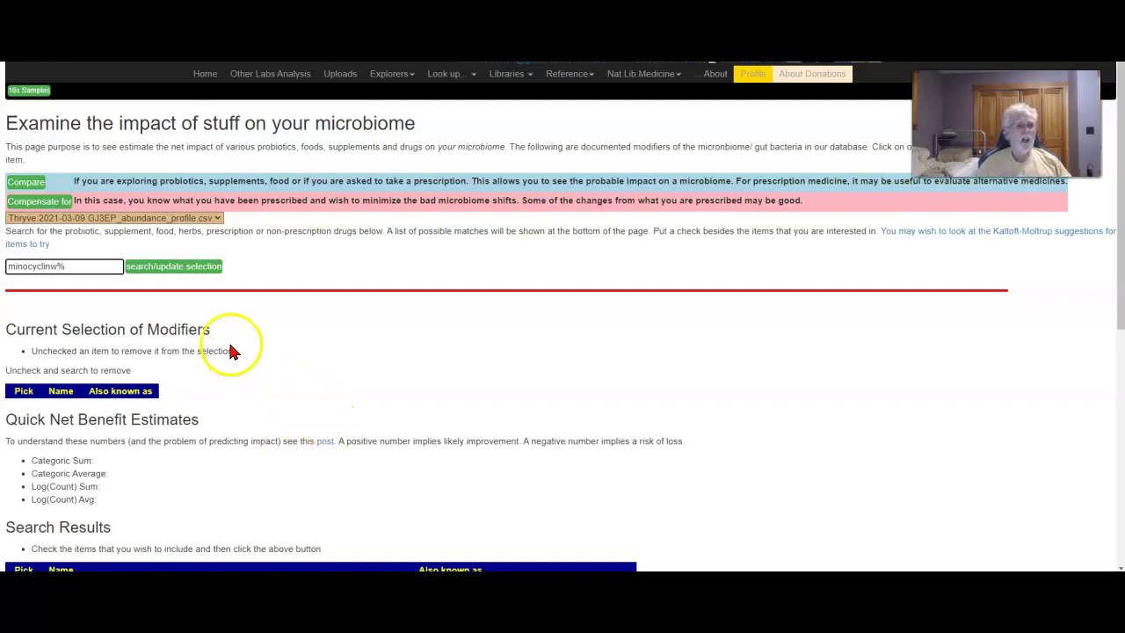
left_click(170, 269)
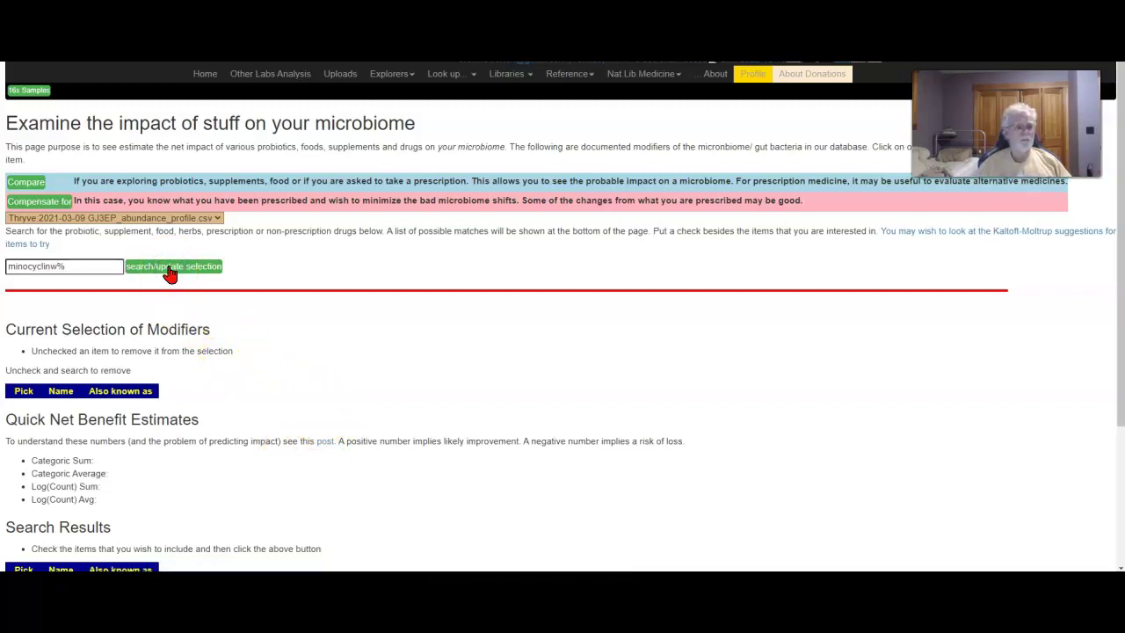
left_click(55, 269)
key("BackSpace")
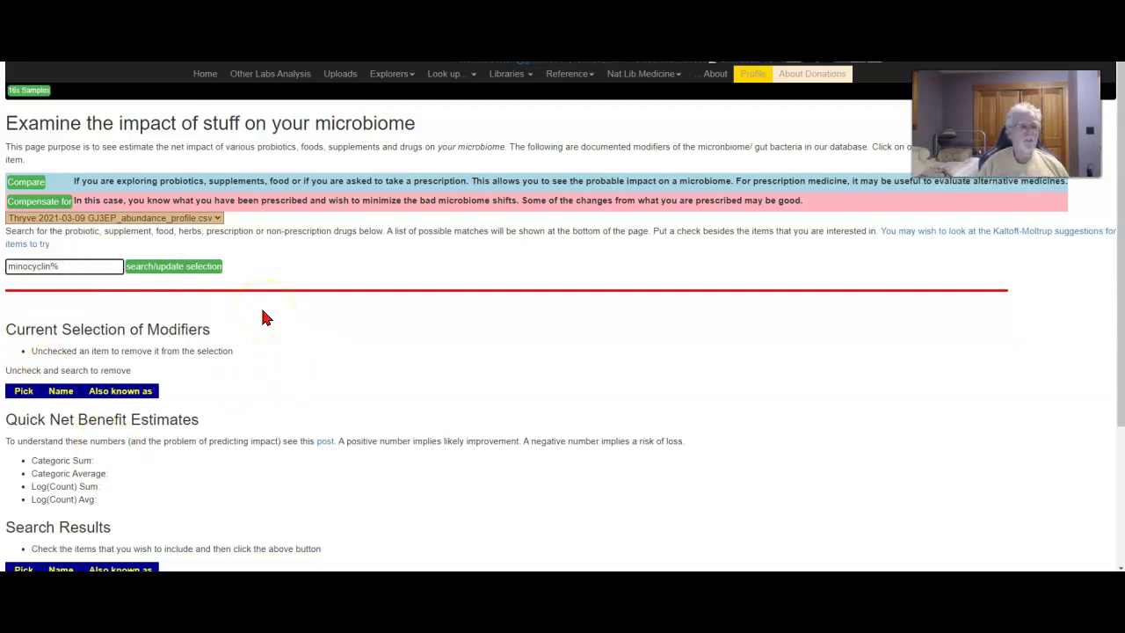
left_click(182, 268)
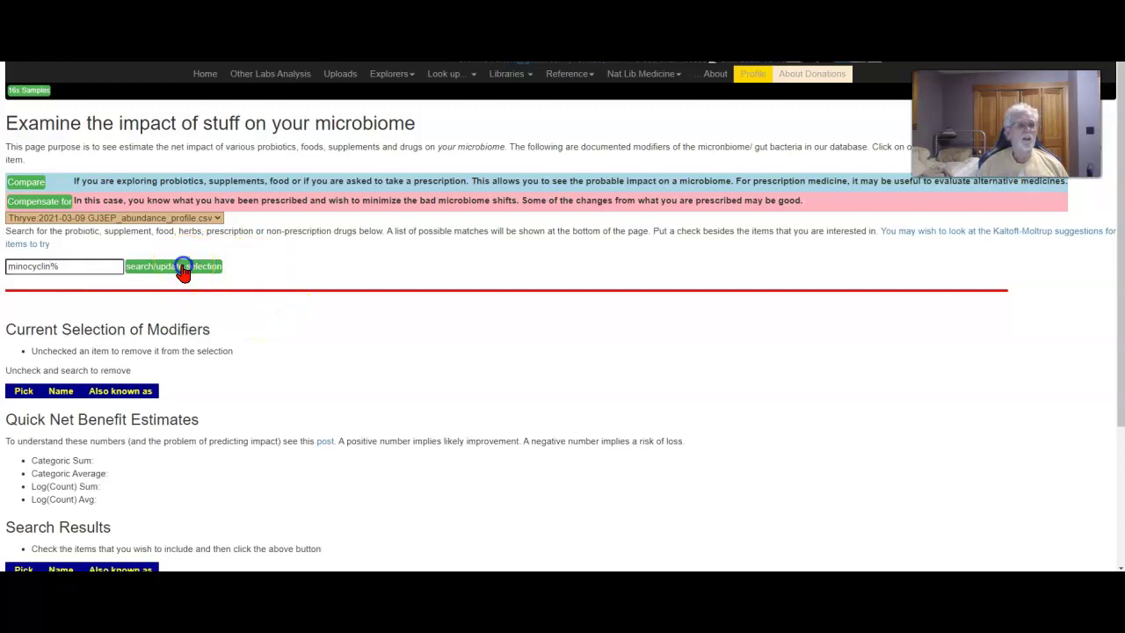
left_click(180, 271)
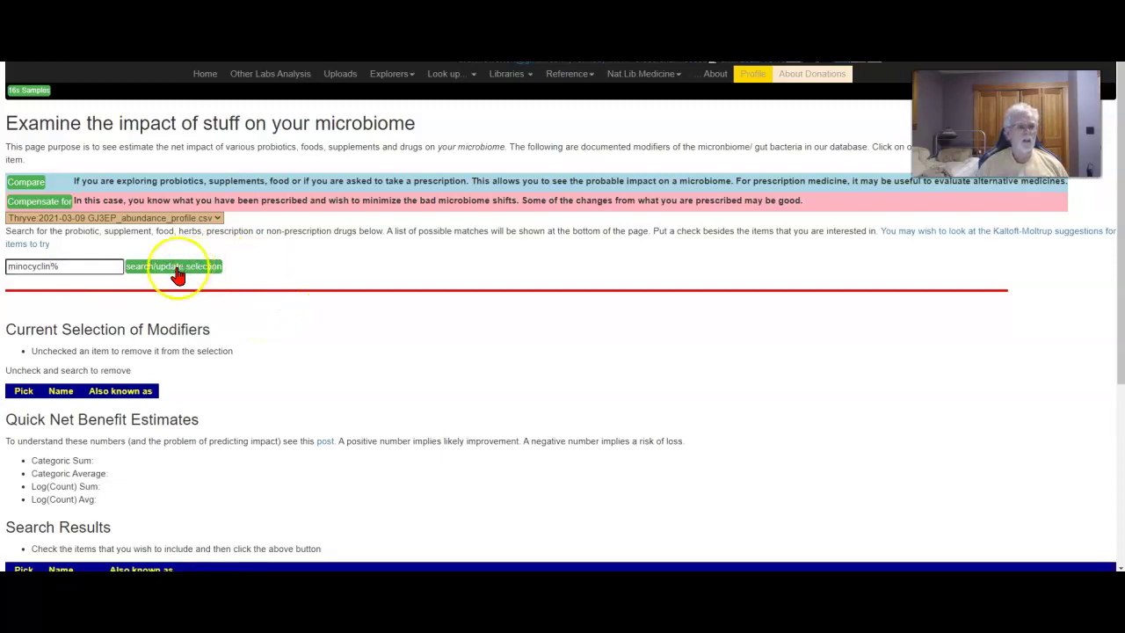
- Pick minocycline (antibiotic)s from the search results and update the modifier selection to get its net benefit estimates
scroll(293, 342, "down", 3)
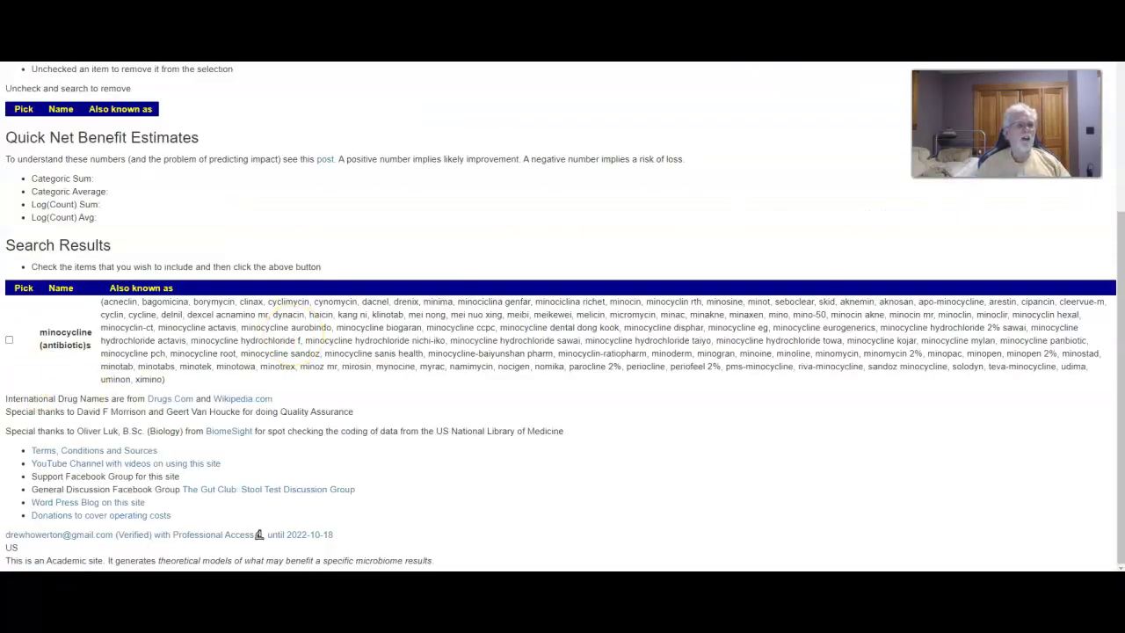
left_click(8, 340)
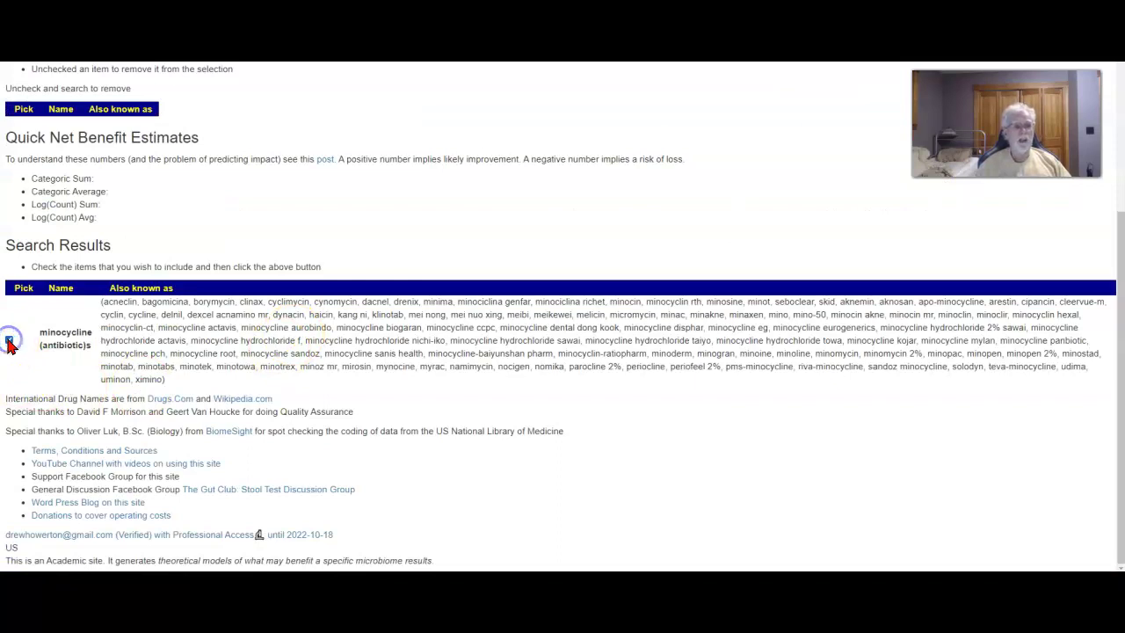
scroll(136, 356, "up", 3)
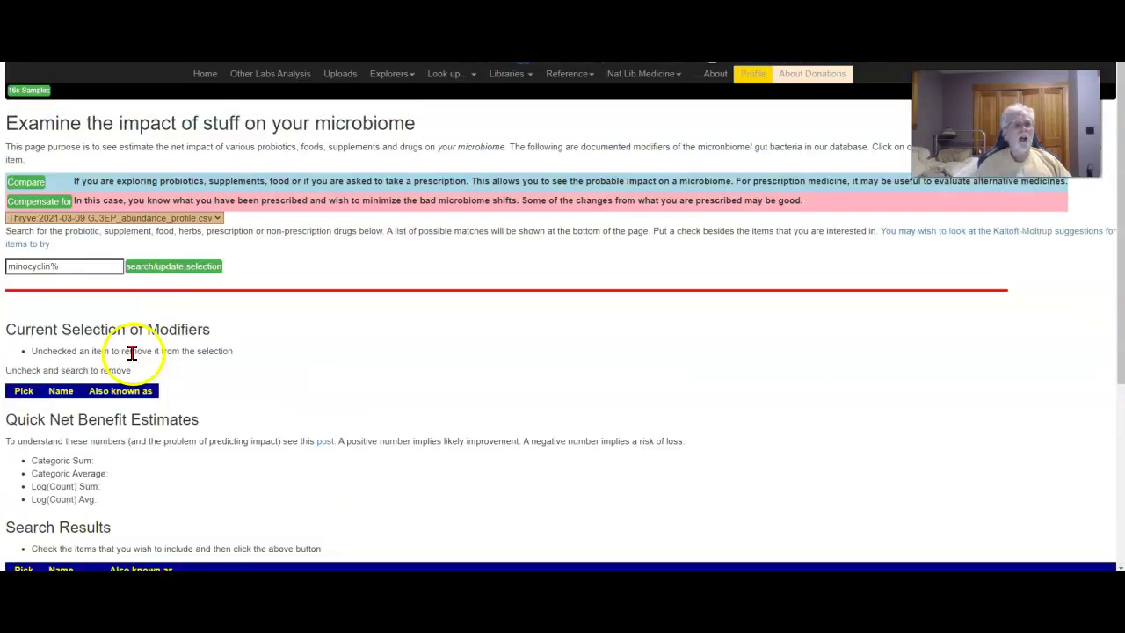
left_click(154, 275)
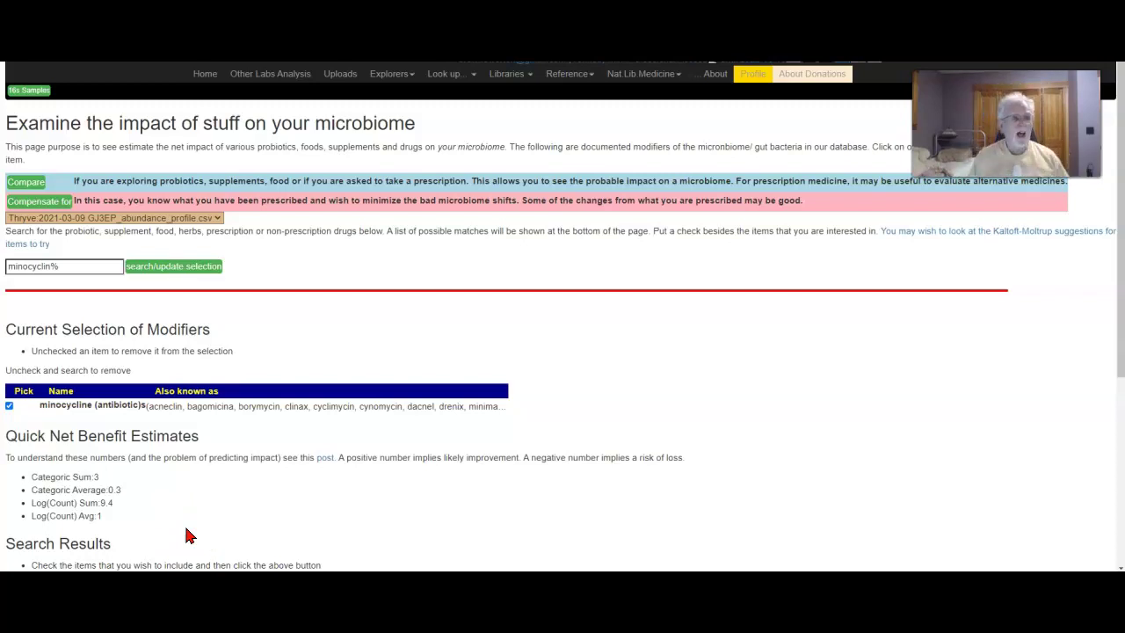
- Try "penicil%" and "suf%" as modifier search terms
left_click(53, 263)
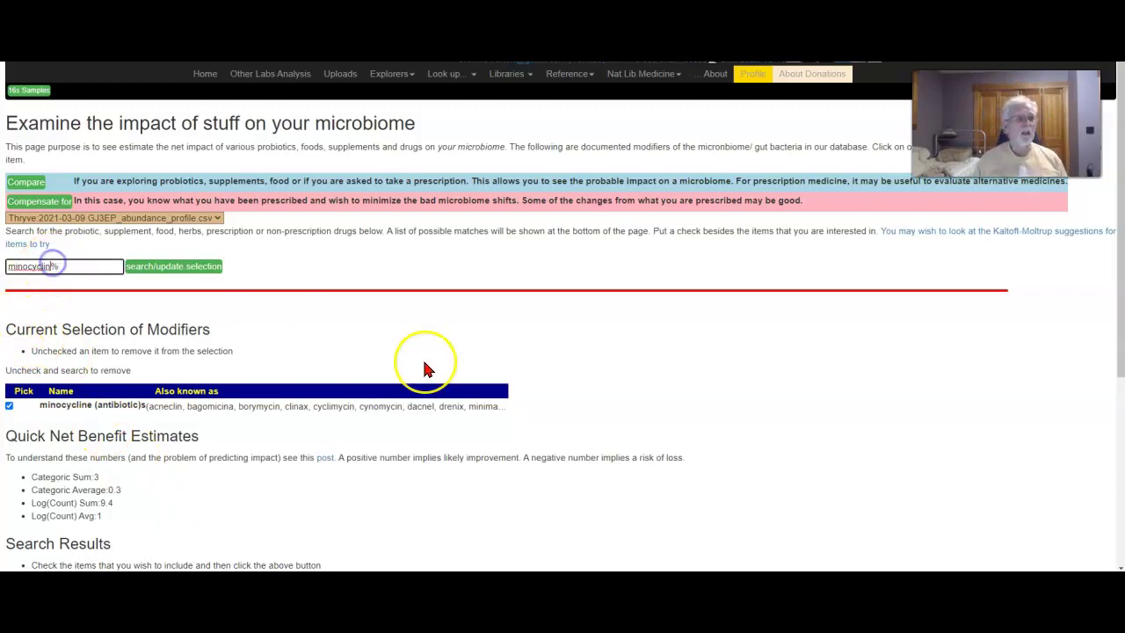
key("shift+Home")
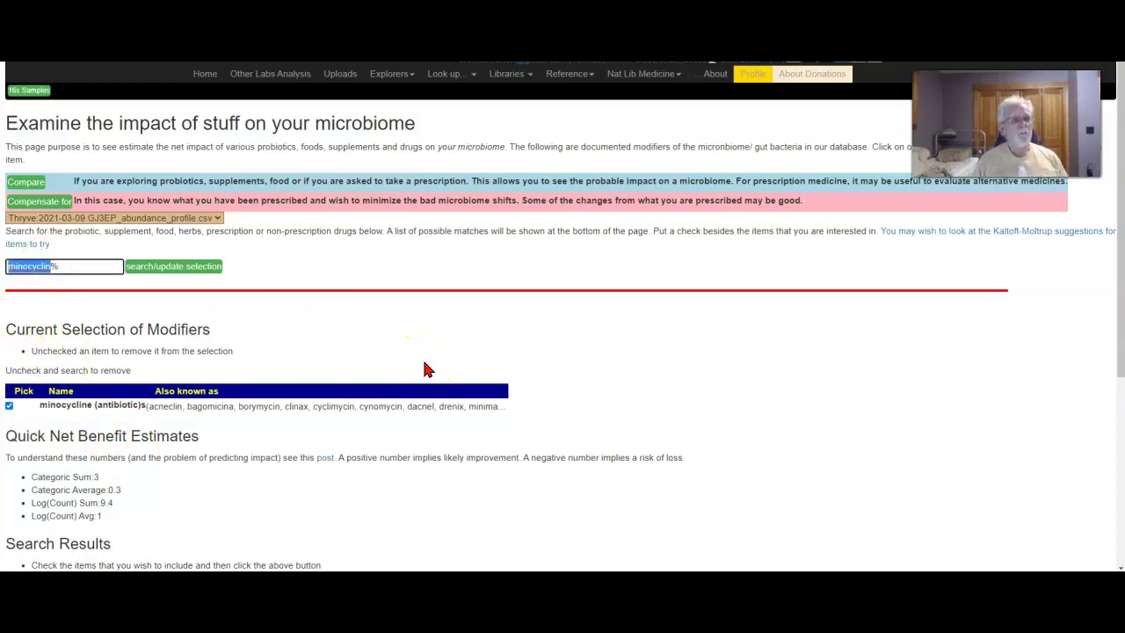
type("penicil%")
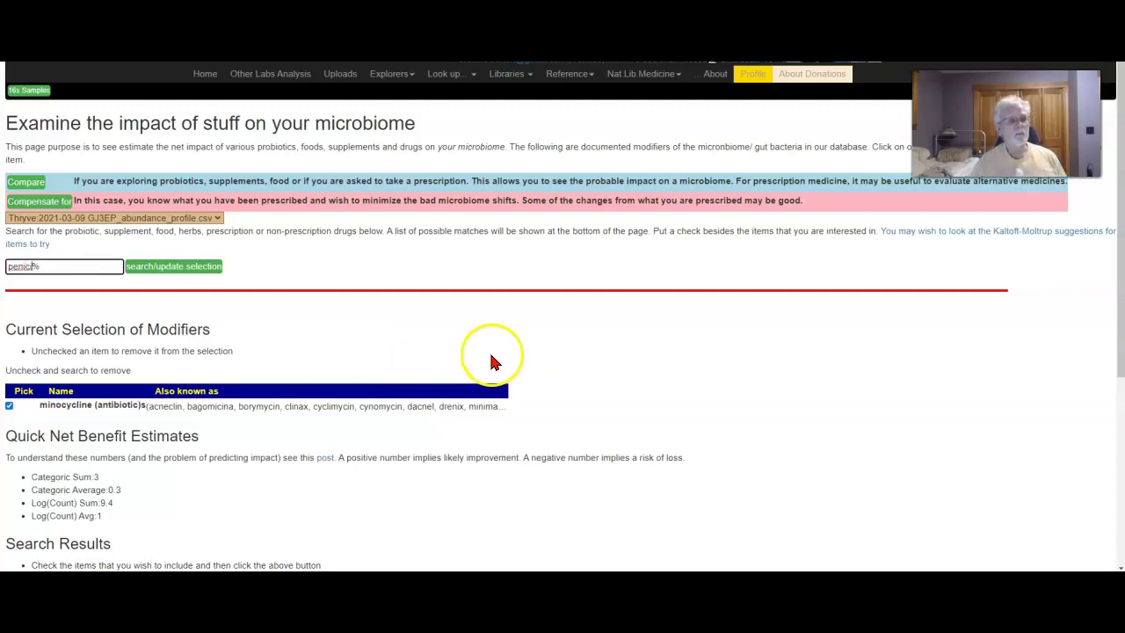
left_click(199, 269)
key("shift+Home")
type("su")
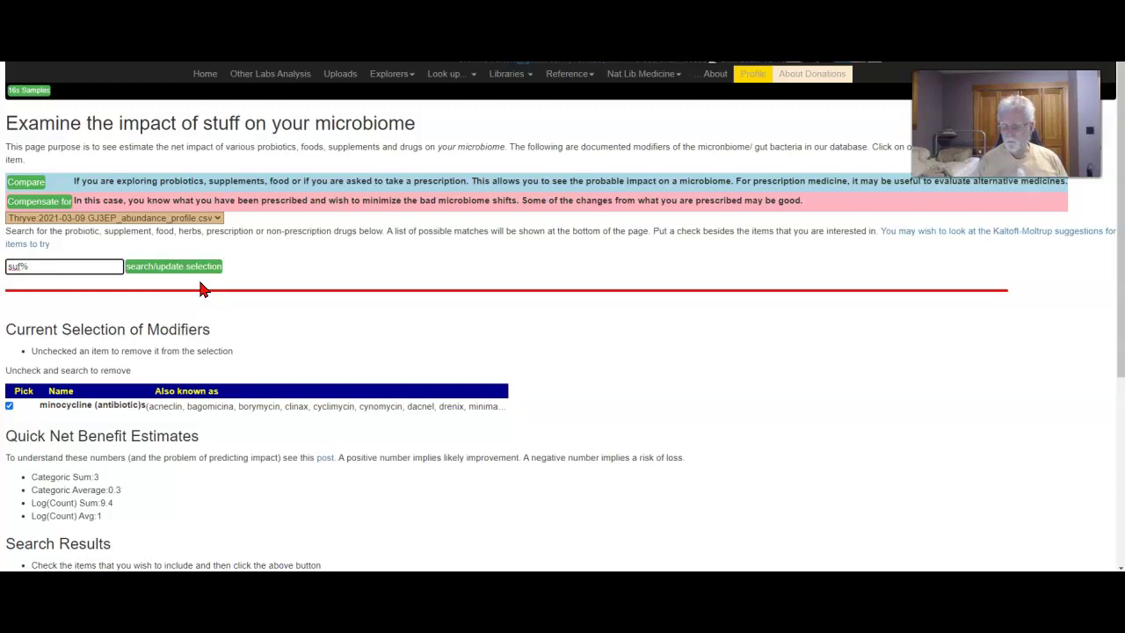
- Search the modifiers for "trip%"
key("shift+Home")
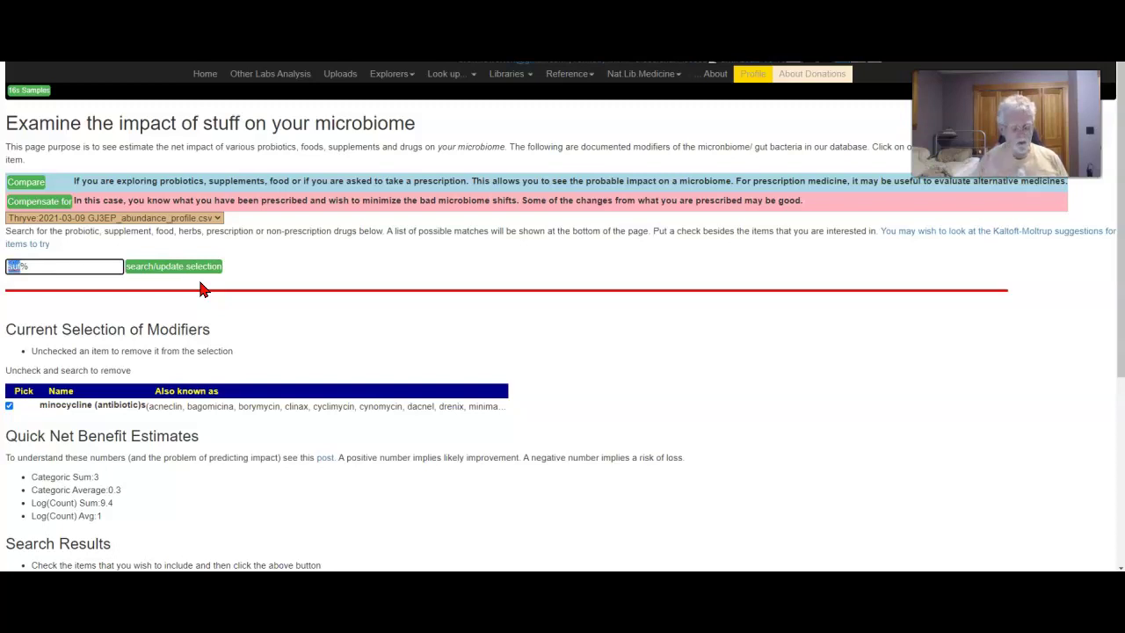
key("BackSpace")
type("tripl")
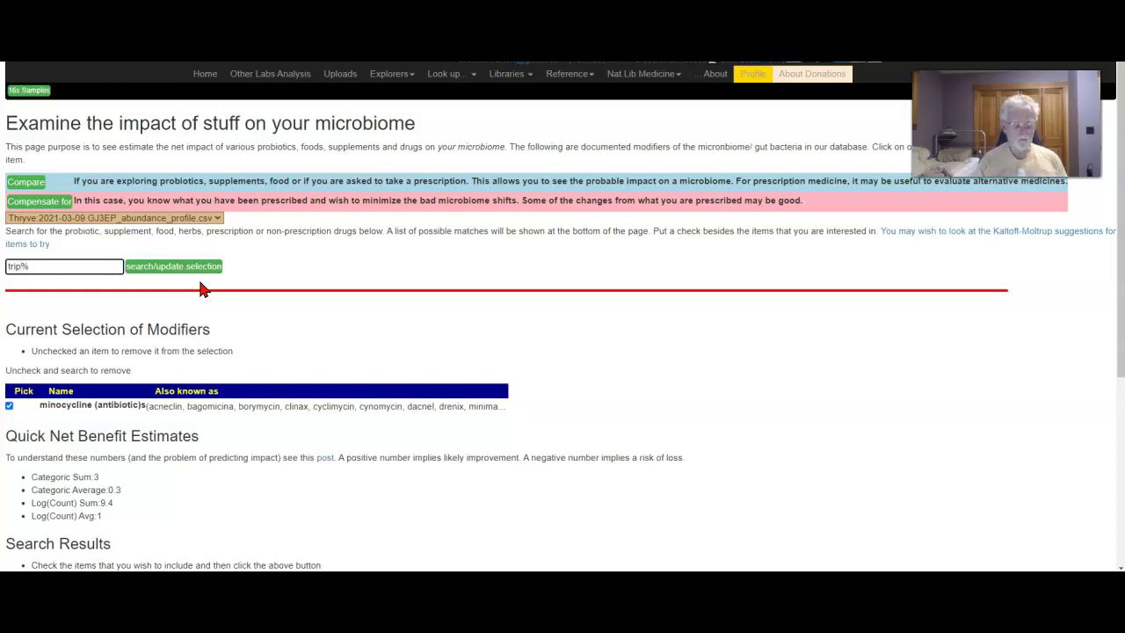
left_click(185, 266)
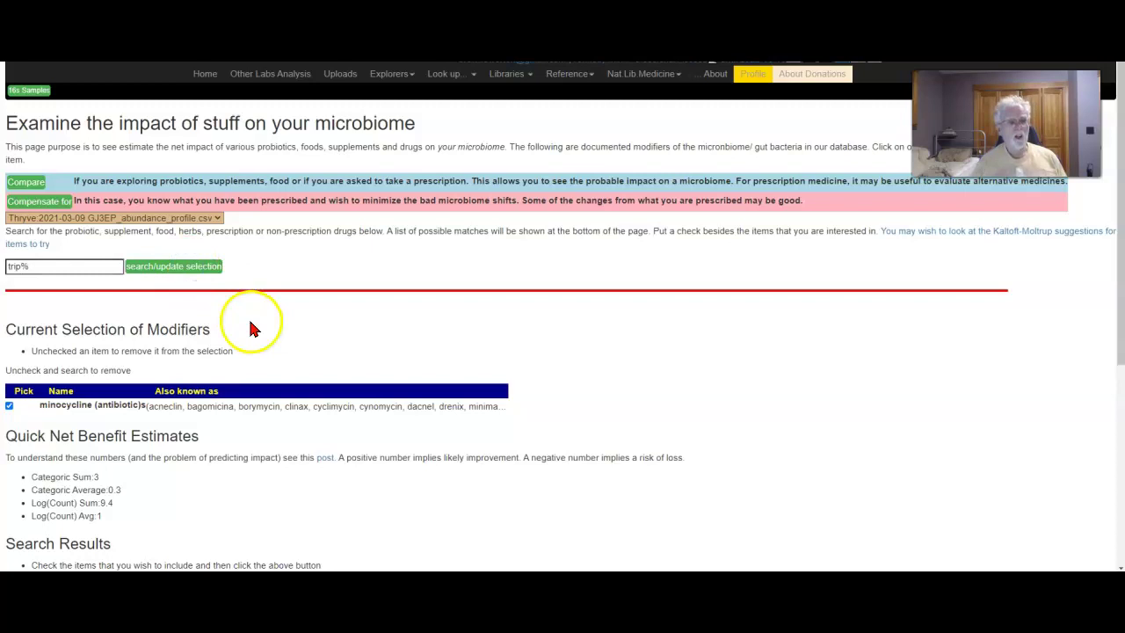
- Replace minocycline with triphala in the modifier selection and update it to get triphala's net benefit estimates
scroll(252, 298, "down", 4)
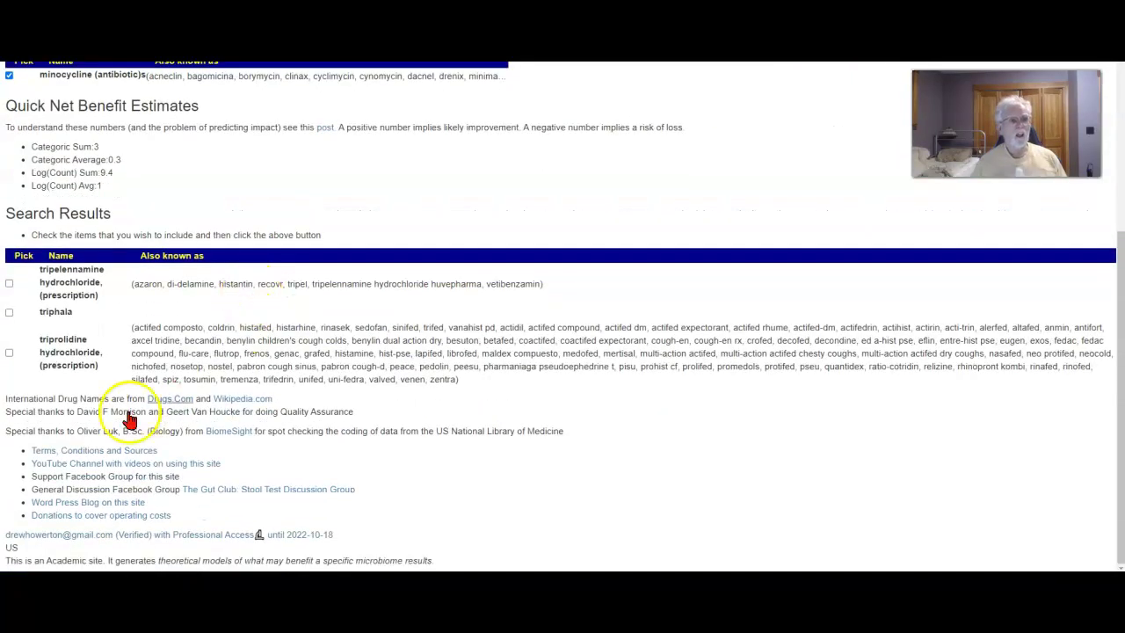
left_click(8, 312)
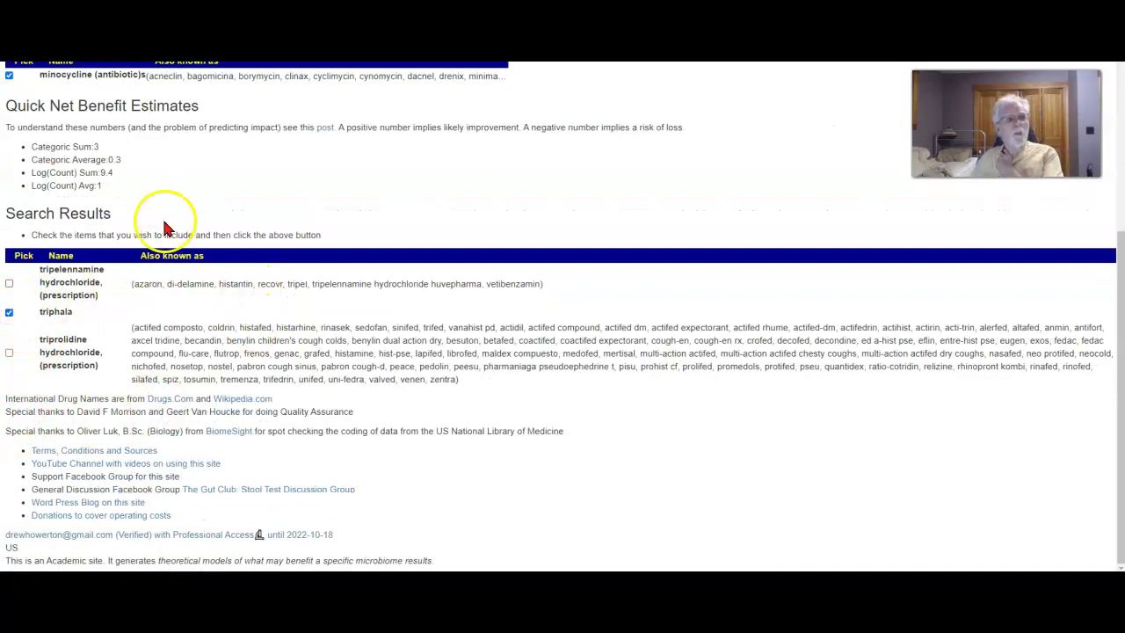
scroll(165, 219, "up", 4)
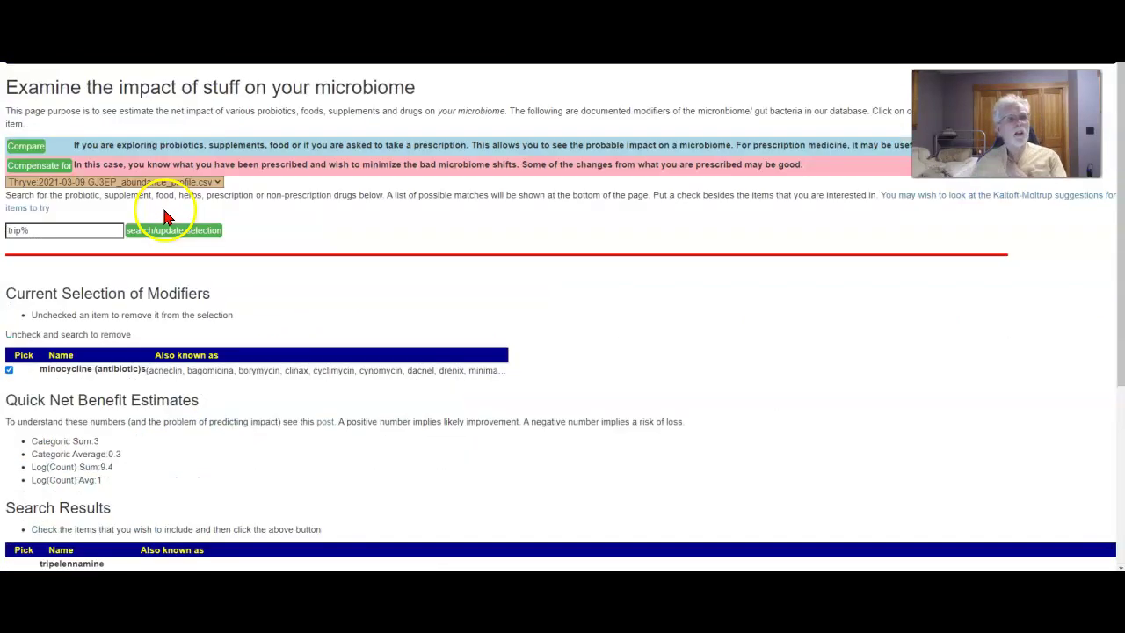
left_click(9, 369)
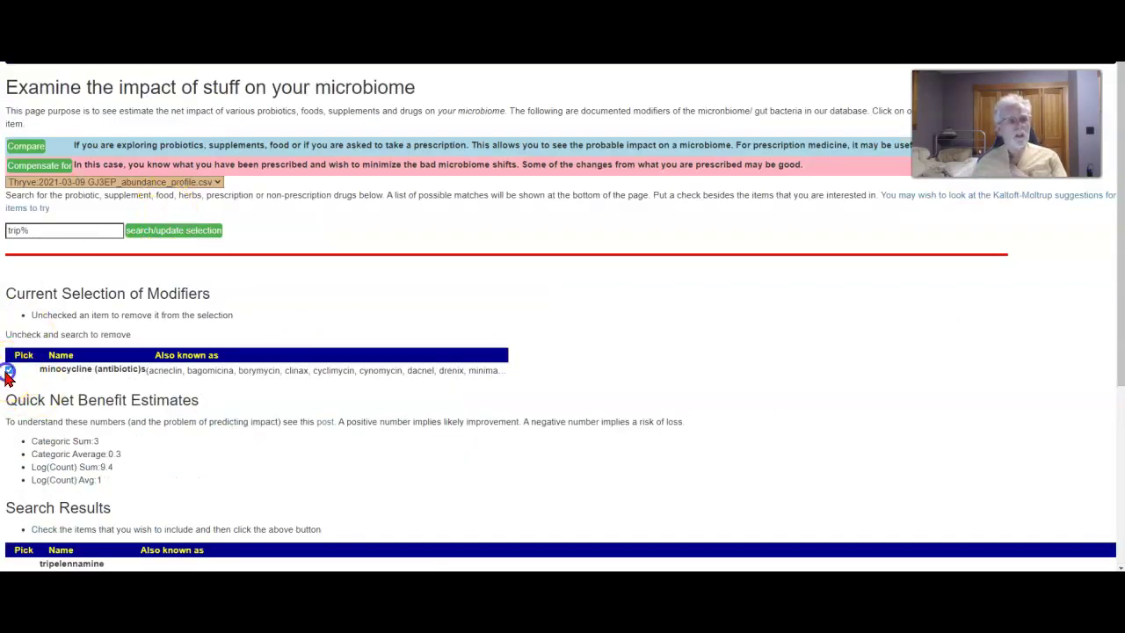
left_click(184, 235)
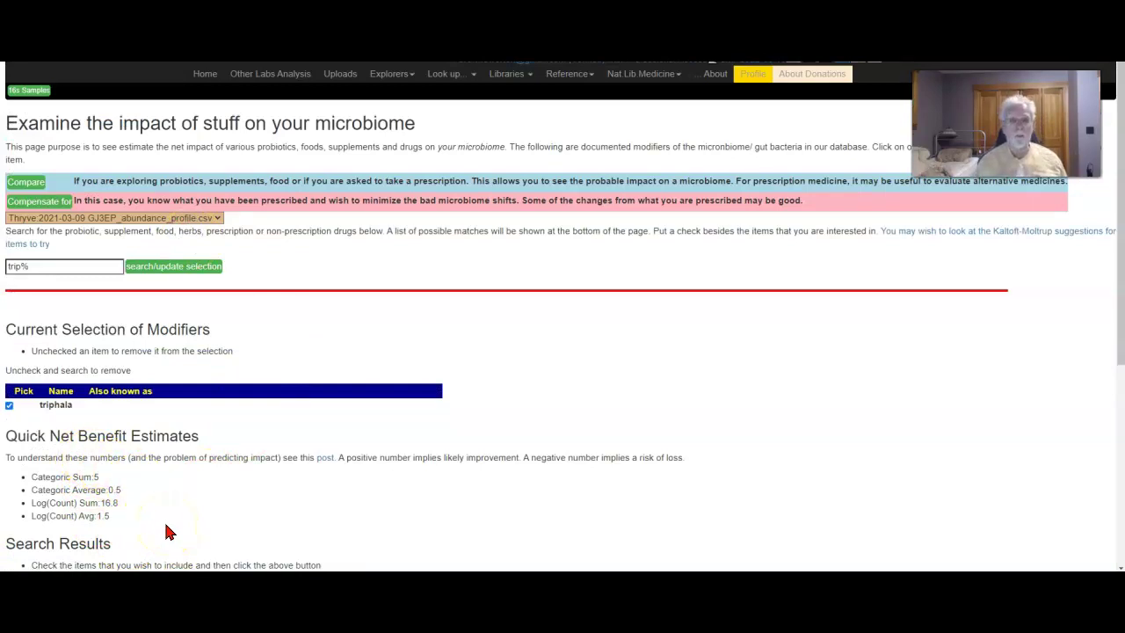
- Replace triphala with triprolidine hydrochloride (prescription) in the modifier selection and update it to get its net benefit estimates
scroll(226, 427, "down", 3)
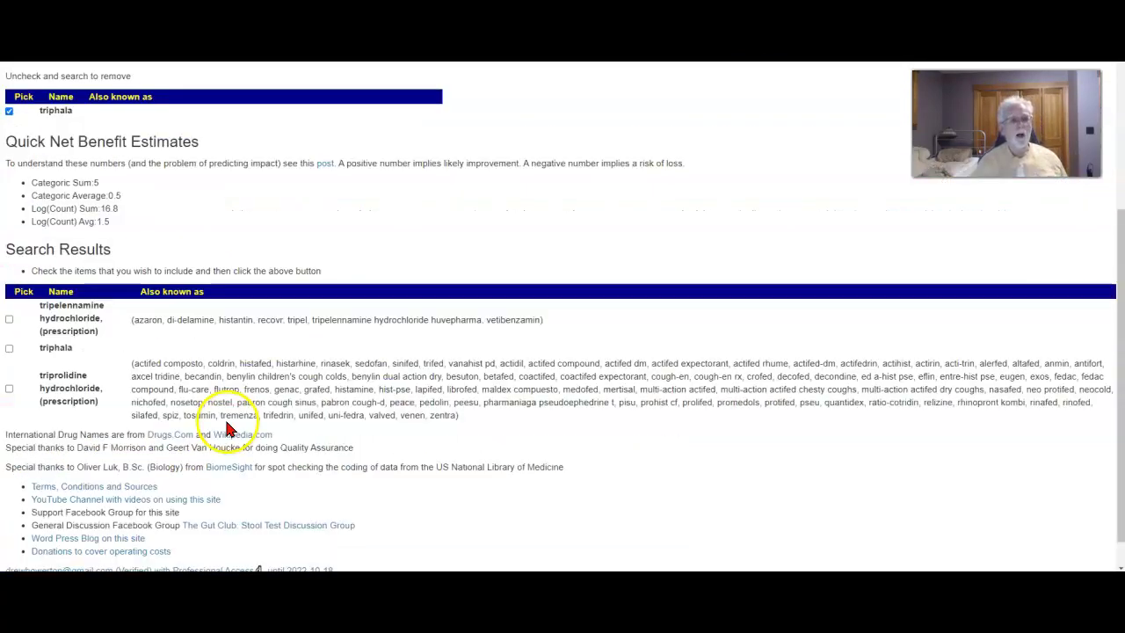
left_click(10, 389)
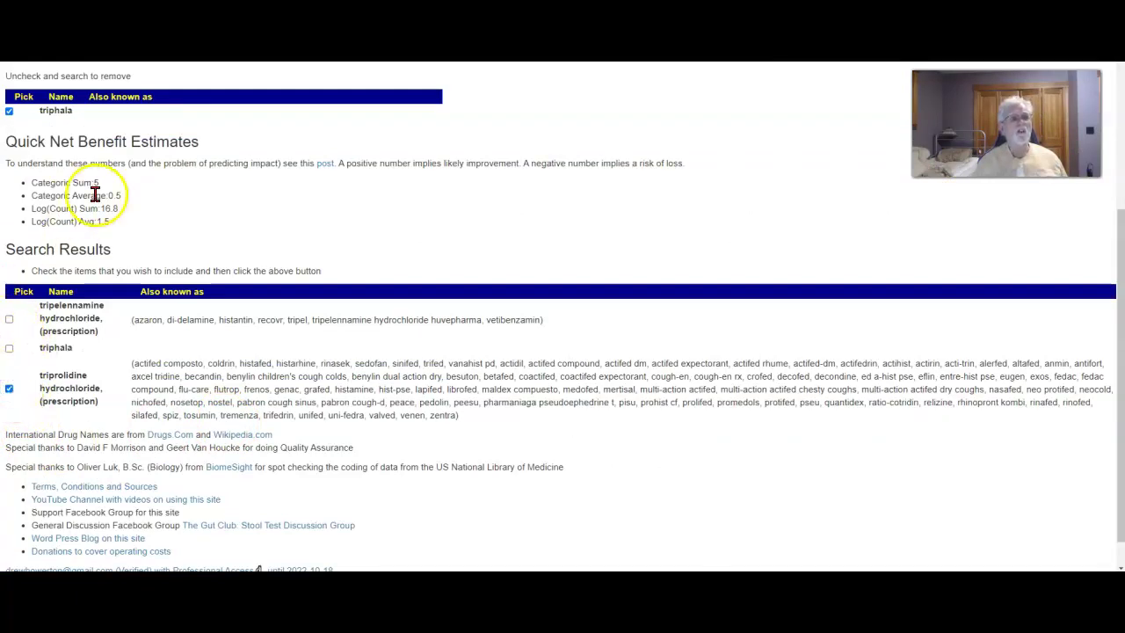
left_click(9, 110)
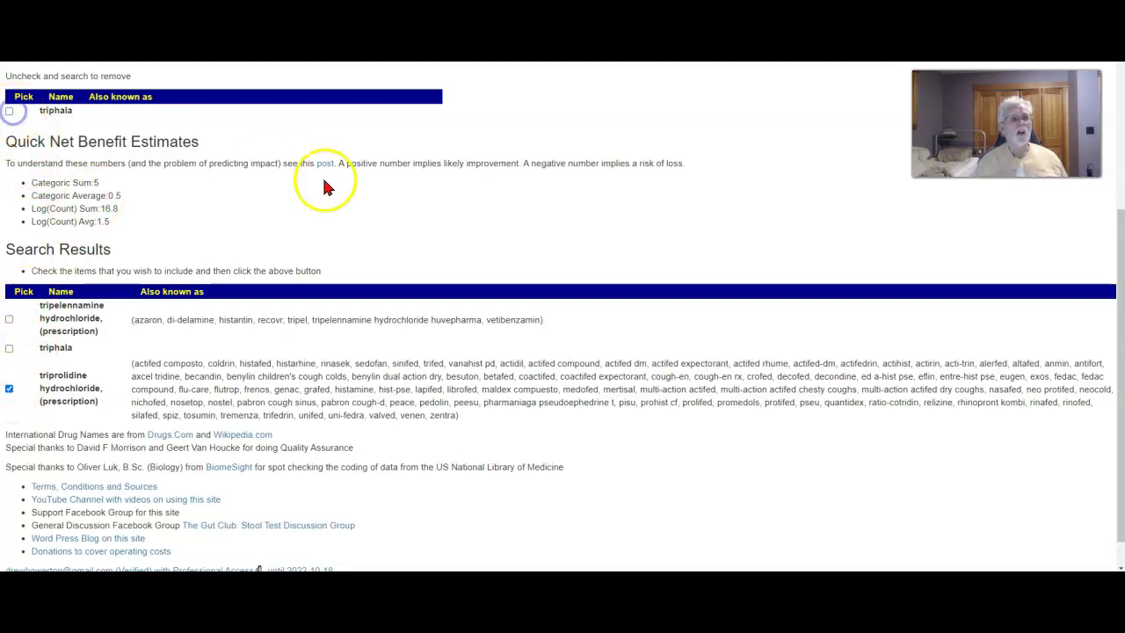
scroll(323, 180, "up", 3)
left_click(171, 266)
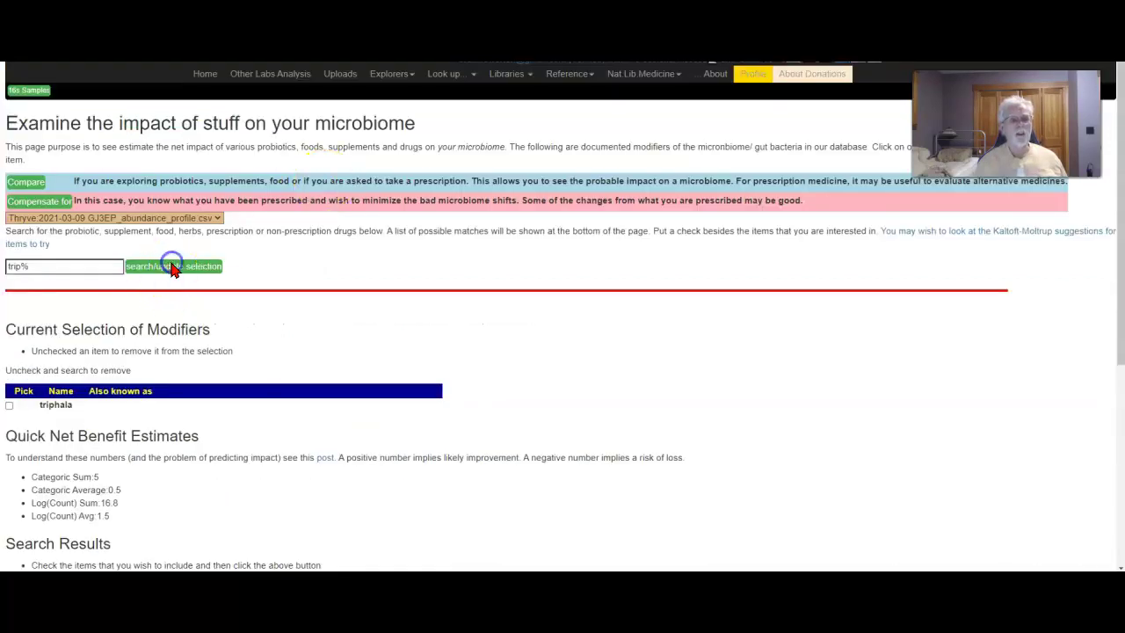
scroll(303, 272, "down", 3)
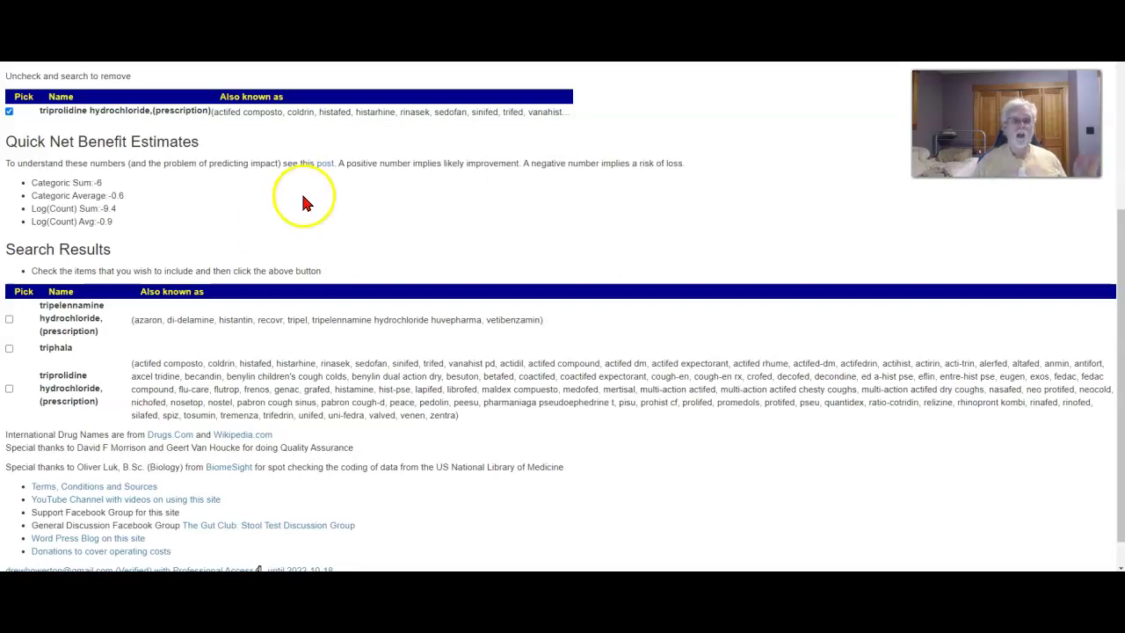
- Return to the list of available 16s samples
scroll(297, 196, "up", 3)
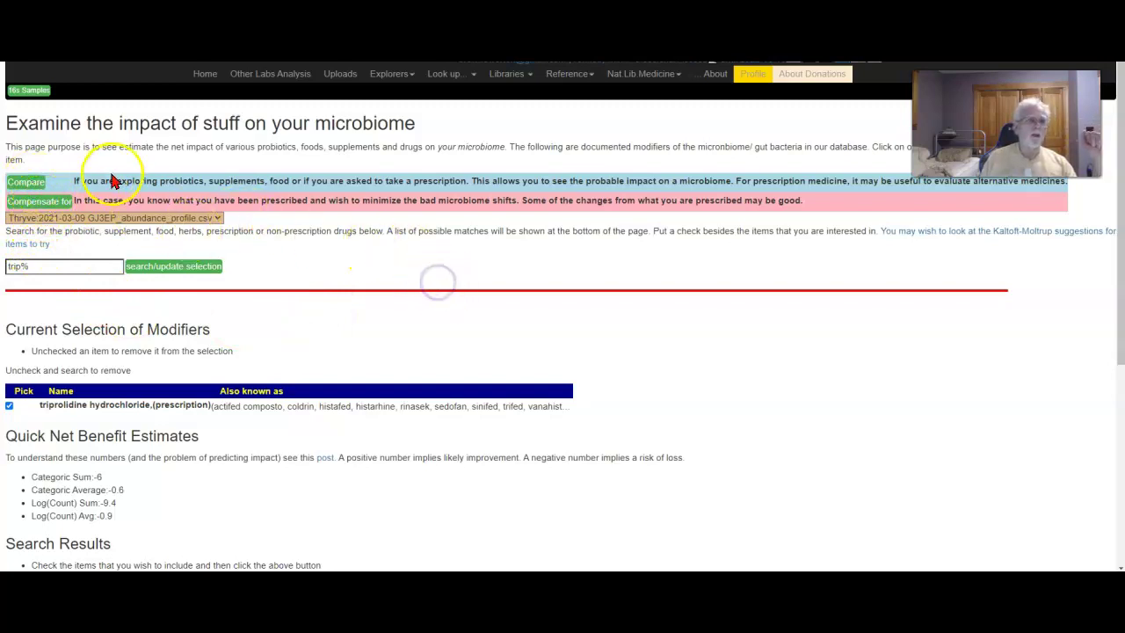
left_click(24, 95)
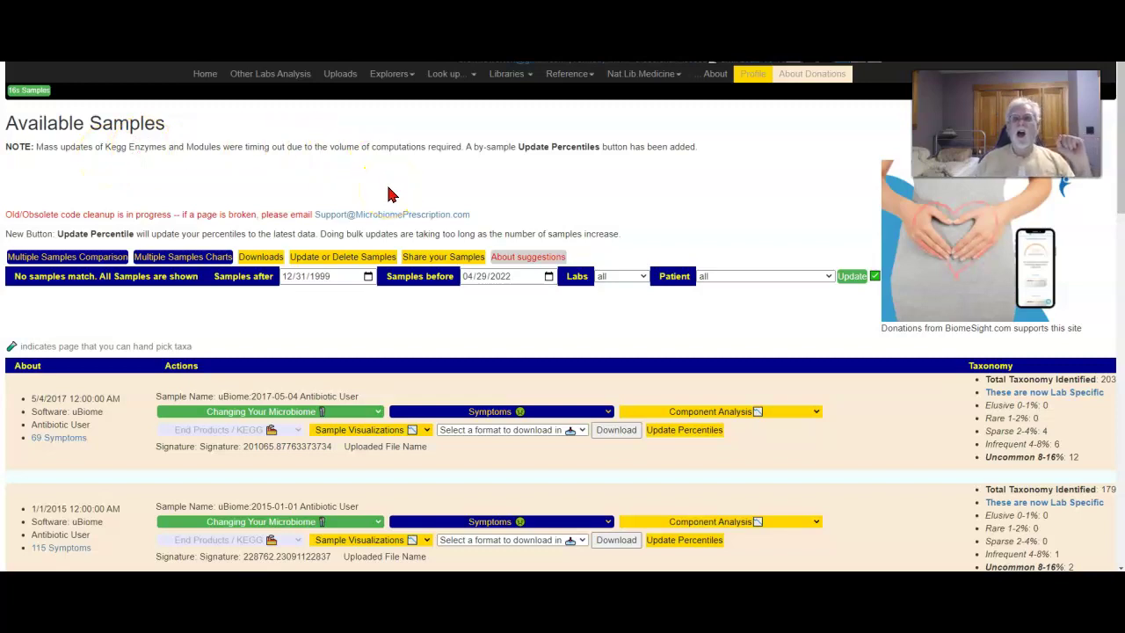
left_click(505, 74)
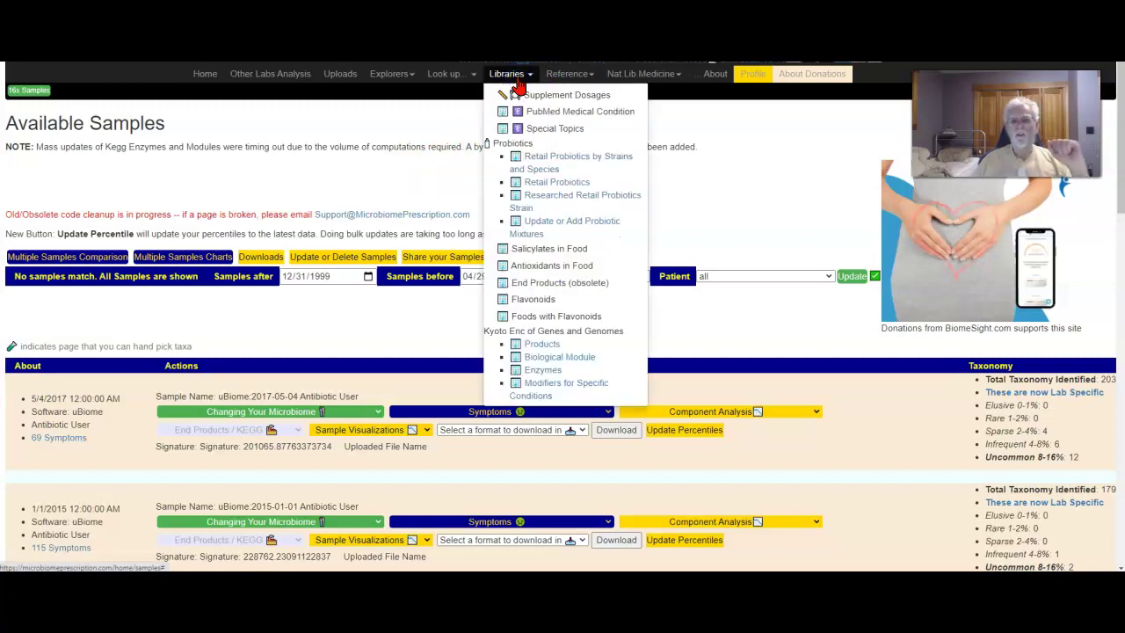
left_click(567, 74)
left_click(688, 192)
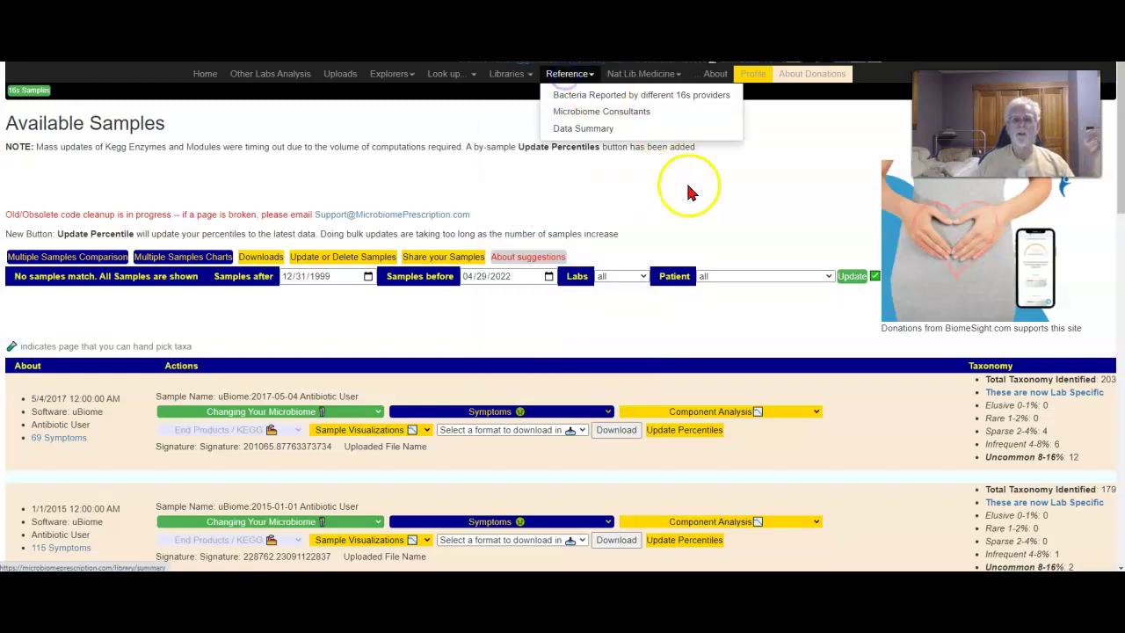
left_click(719, 207)
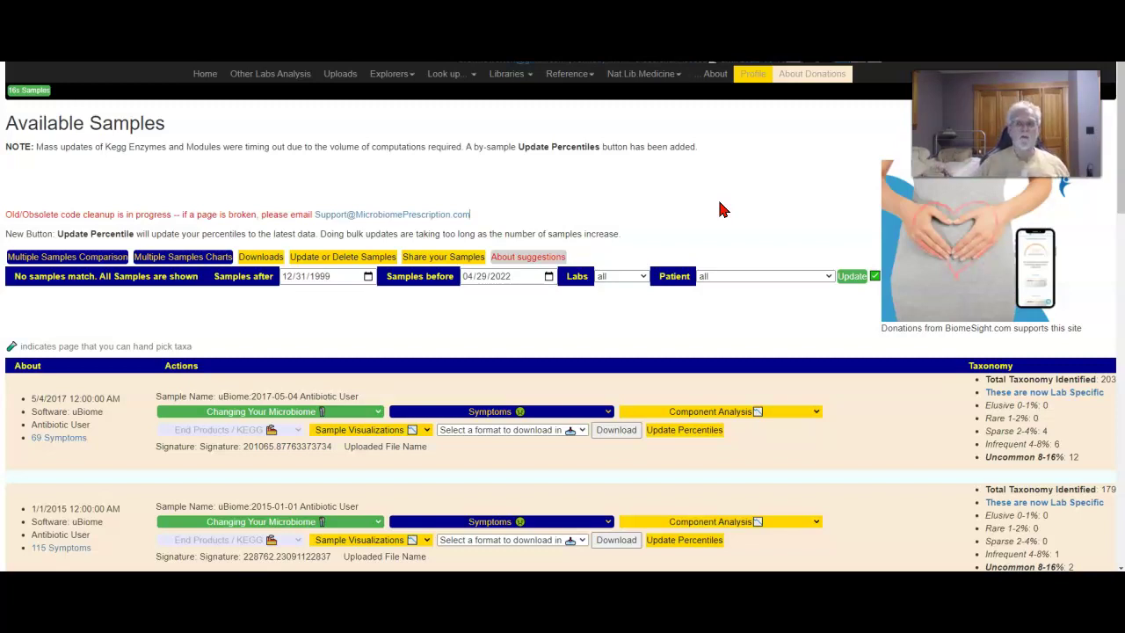
left_click(703, 276)
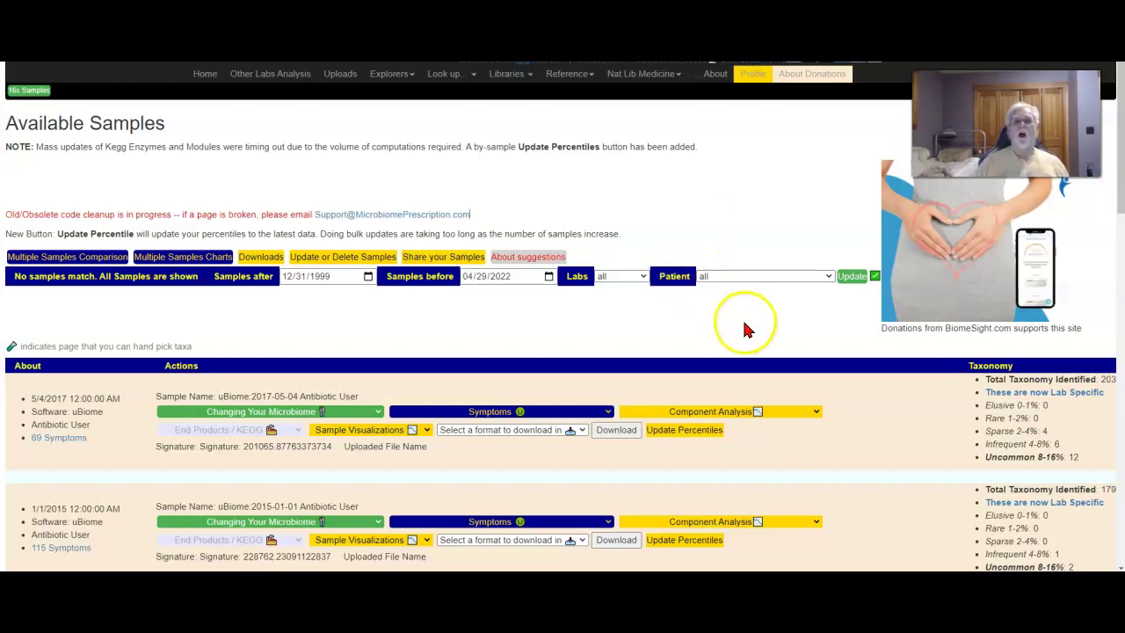
- Open the consensus suggestions choices for the Thryve 2021-03-09 GJ3EP_abundance_profile.csv sample
scroll(746, 326, "down", 10)
scroll(746, 326, "down", 2)
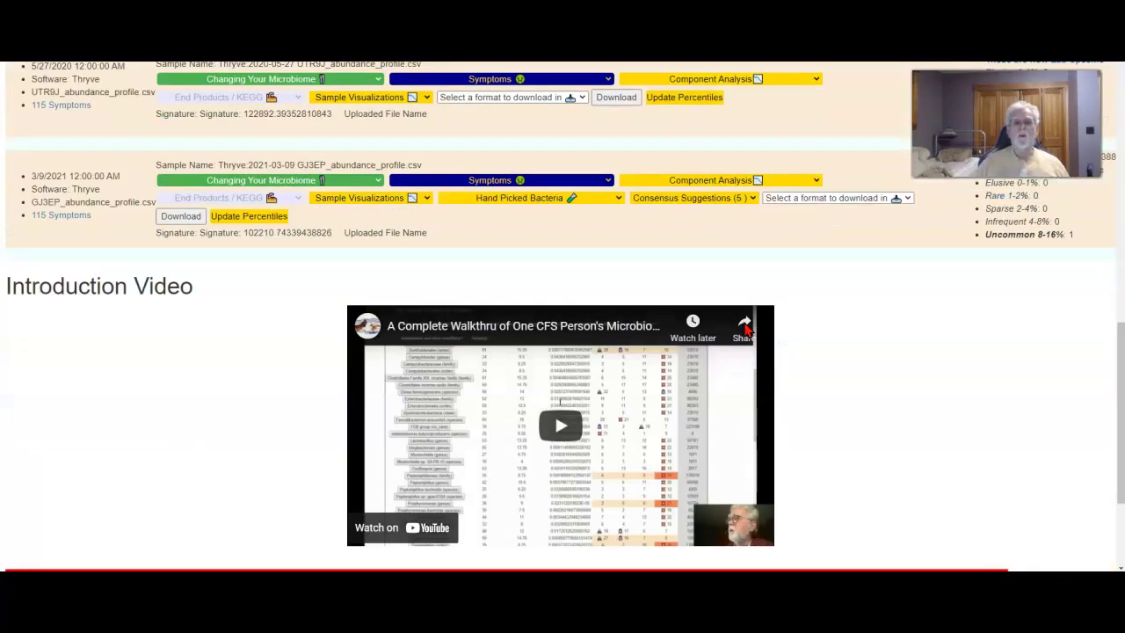
left_click(687, 201)
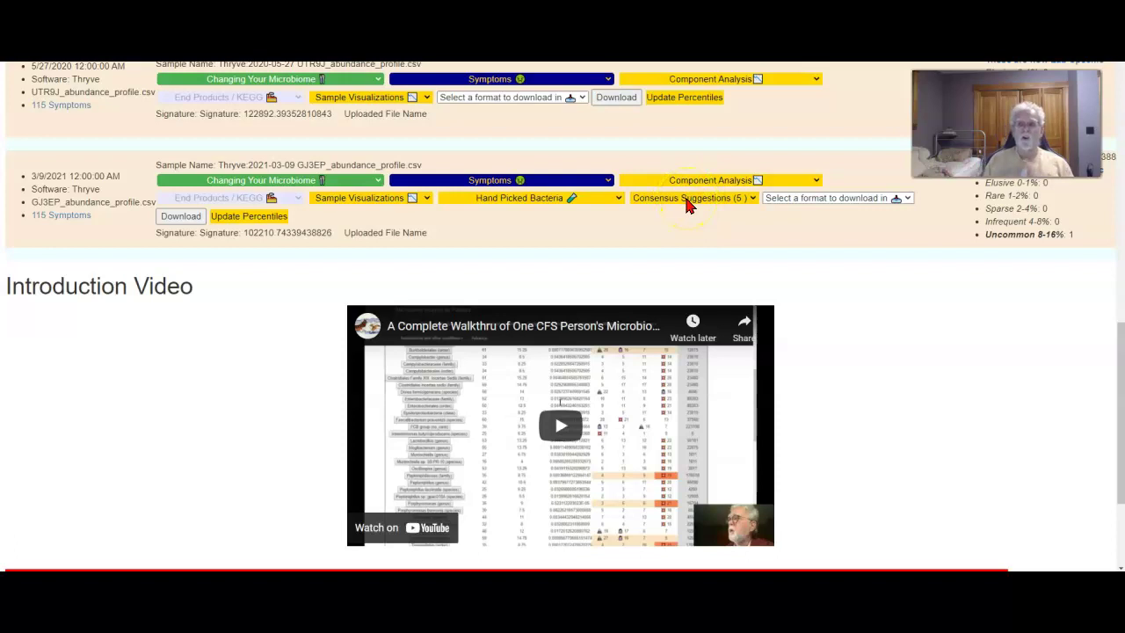